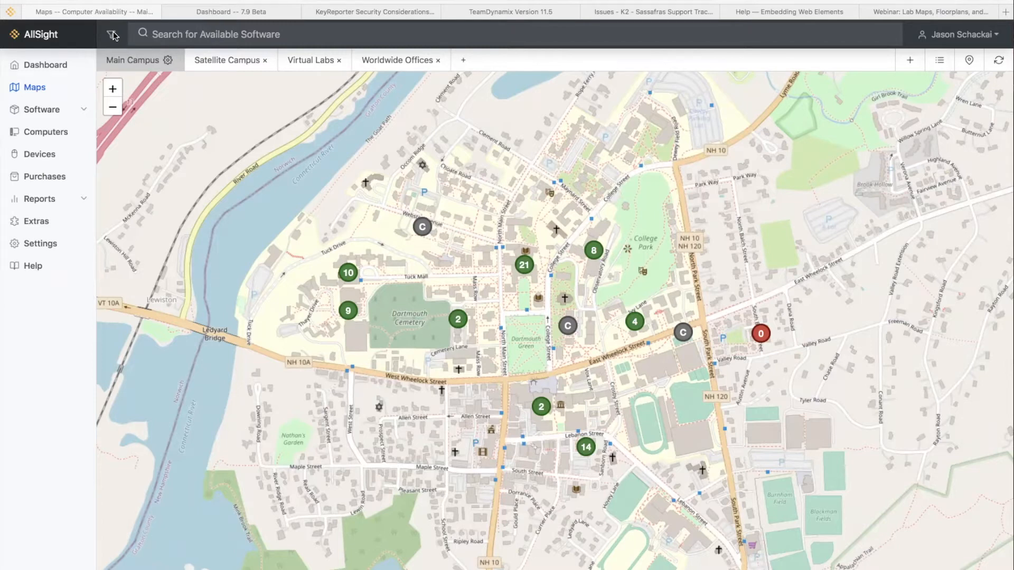
- Search the Main Campus map for available software matching "creative cloud"
{"action": "left_click", "coordinate": [206, 33]}
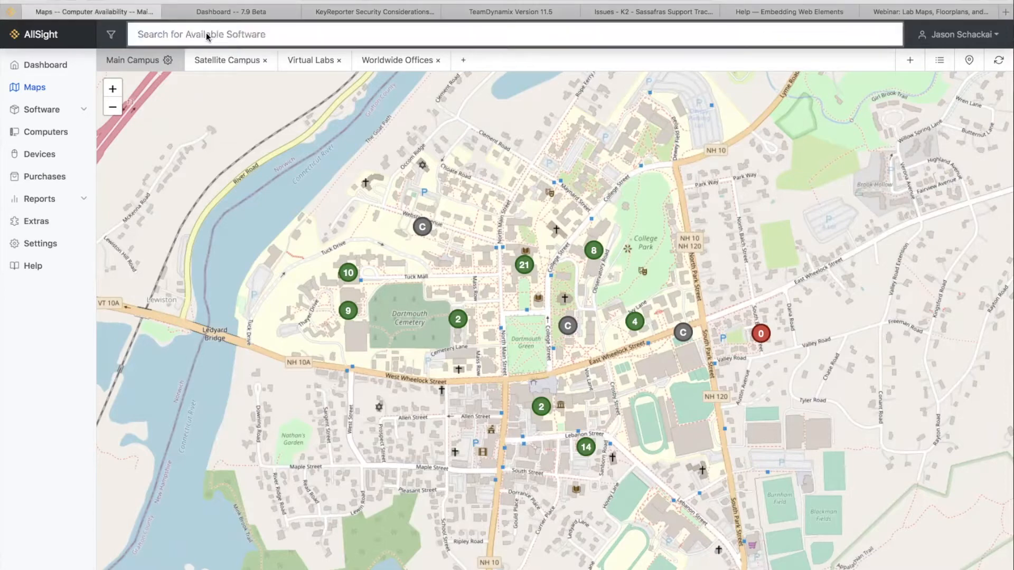
{"action": "type", "text": "crea"}
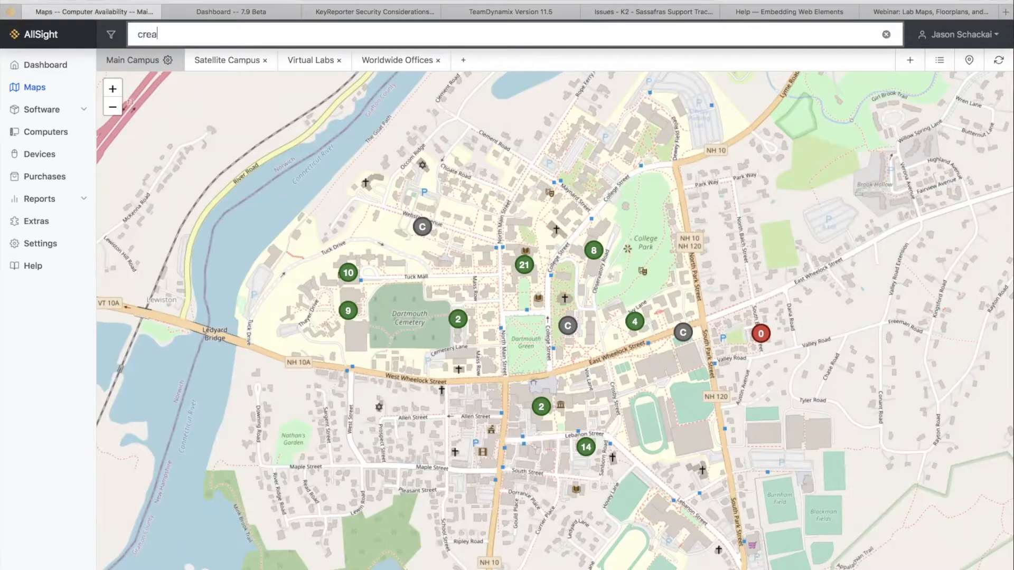
{"action": "type", "text": "tive"}
{"action": "type", "text": "cloud"}
{"action": "key", "text": "Return"}
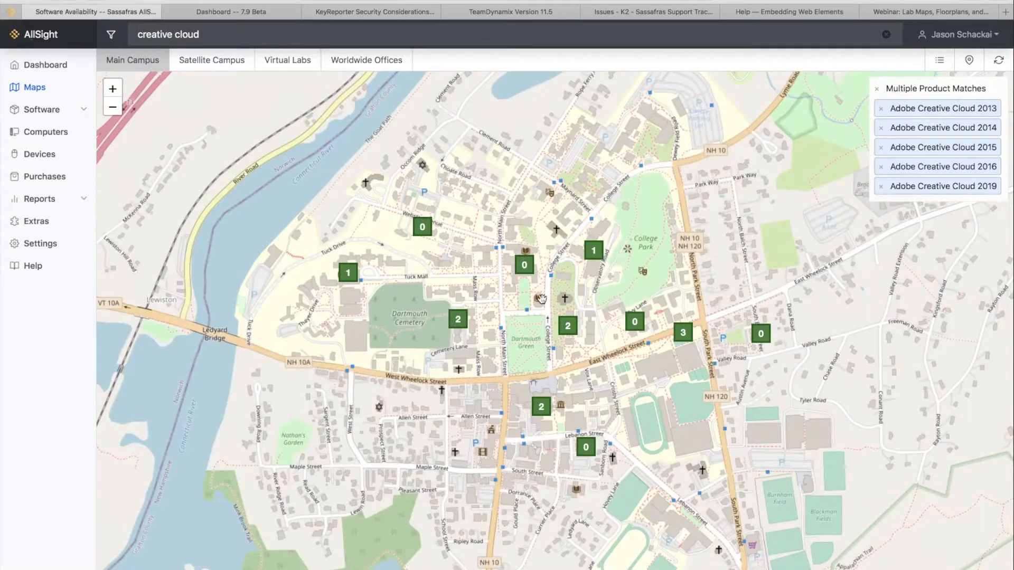
- Check Creative Cloud availability at Adams Lab 3 and Adams Lab 2, view Adams Lab 2's floorplan, and return to the search map
{"action": "left_click", "coordinate": [571, 331]}
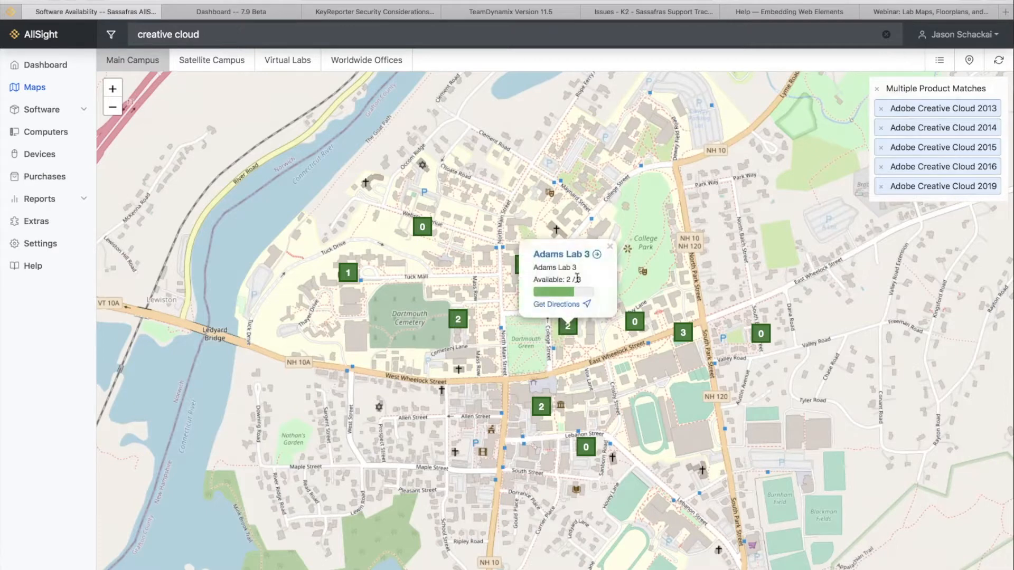
{"action": "left_click", "coordinate": [612, 248]}
{"action": "left_click", "coordinate": [594, 249]}
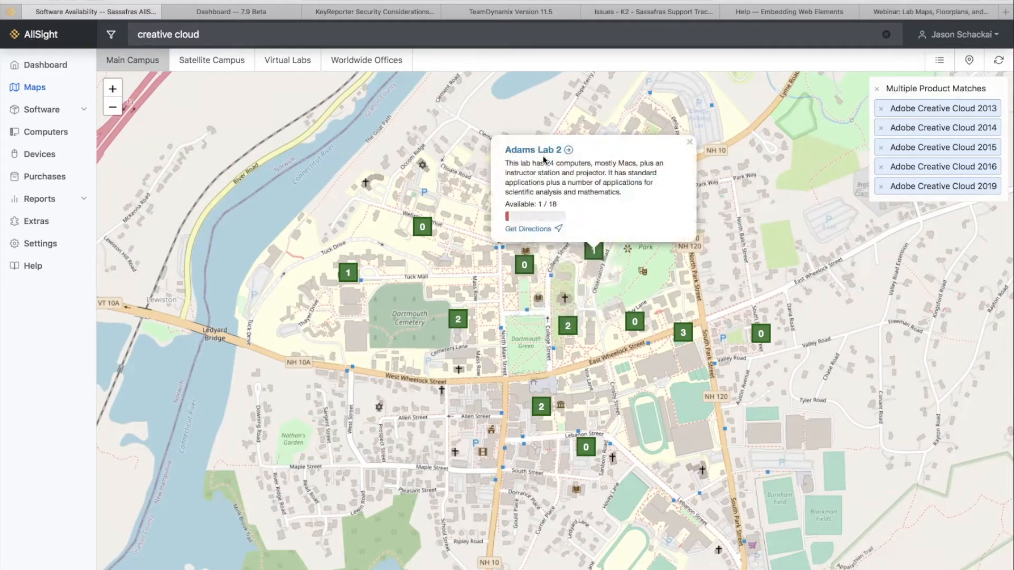
{"action": "left_click", "coordinate": [544, 152]}
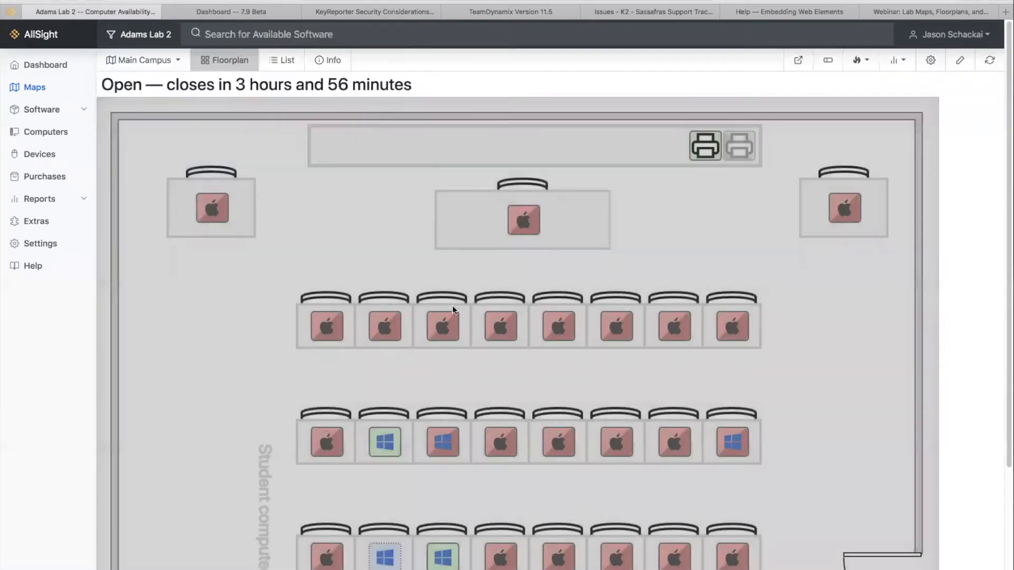
{"action": "key", "text": "super+["}
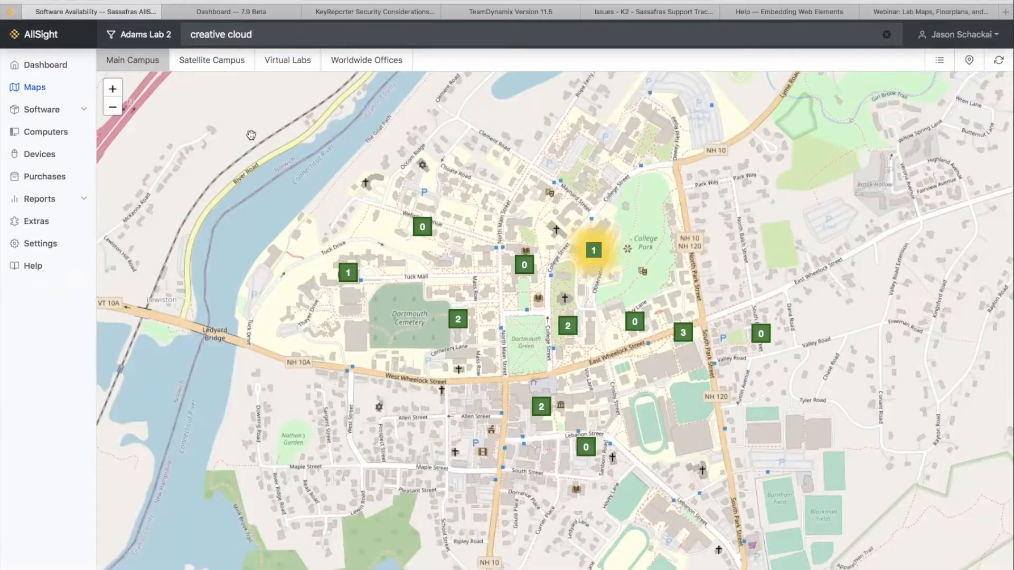
- View the Satellite Campus map and return to the Main Campus map
{"action": "left_click", "coordinate": [207, 61]}
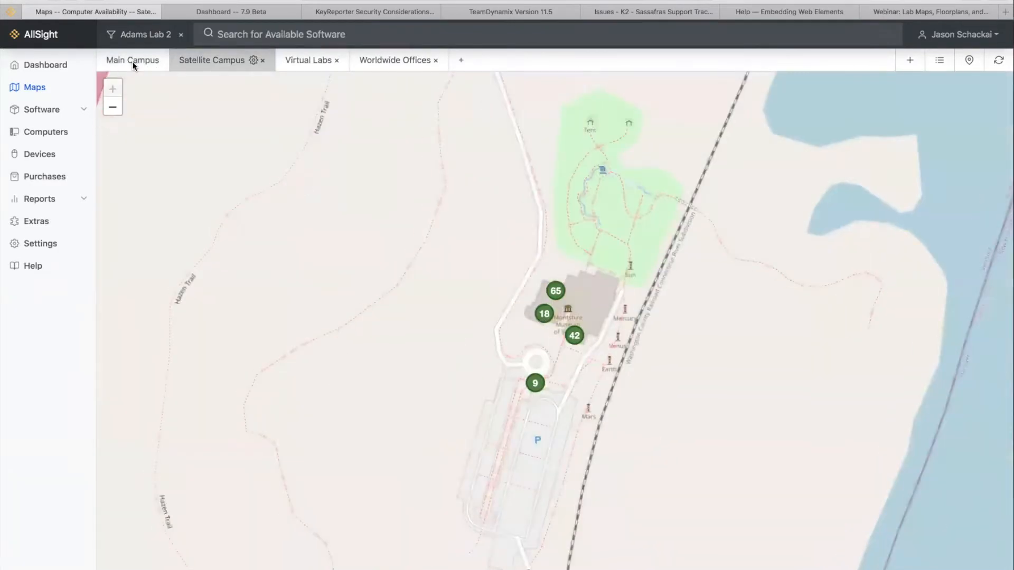
{"action": "left_click", "coordinate": [133, 61]}
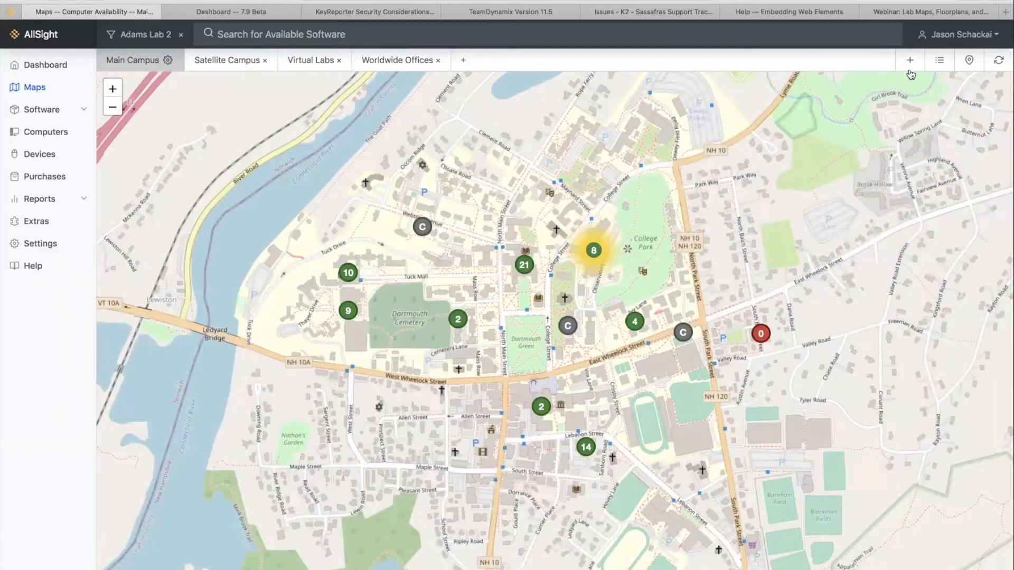
{"action": "left_click", "coordinate": [910, 63]}
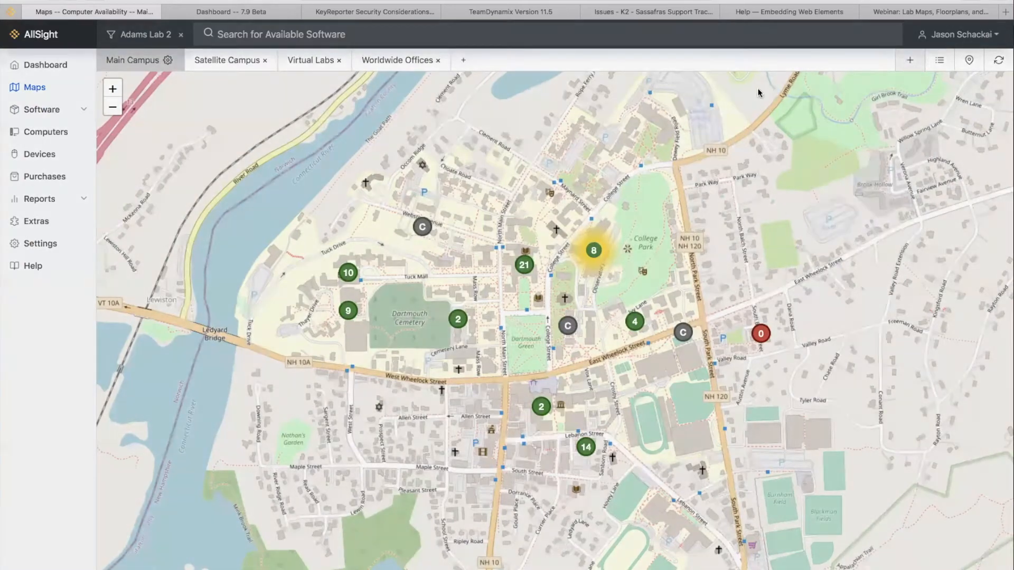
{"action": "left_click", "coordinate": [734, 53]}
- Show the location list beneath the Main Campus map, review the availability of each lab, and hide the list
{"action": "left_click", "coordinate": [942, 61]}
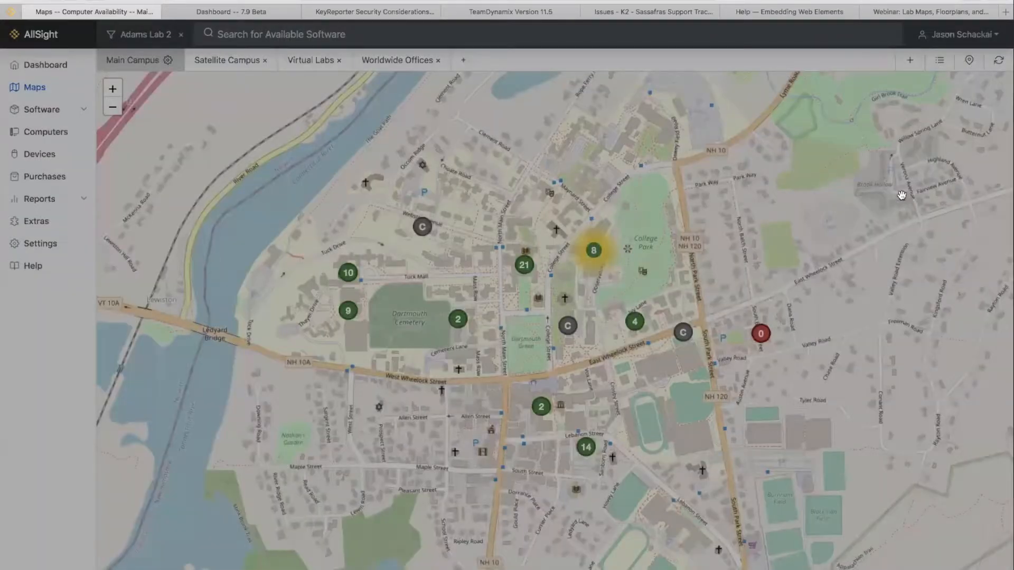
{"action": "scroll", "coordinate": [731, 373], "scroll_direction": "down", "scroll_amount": 2}
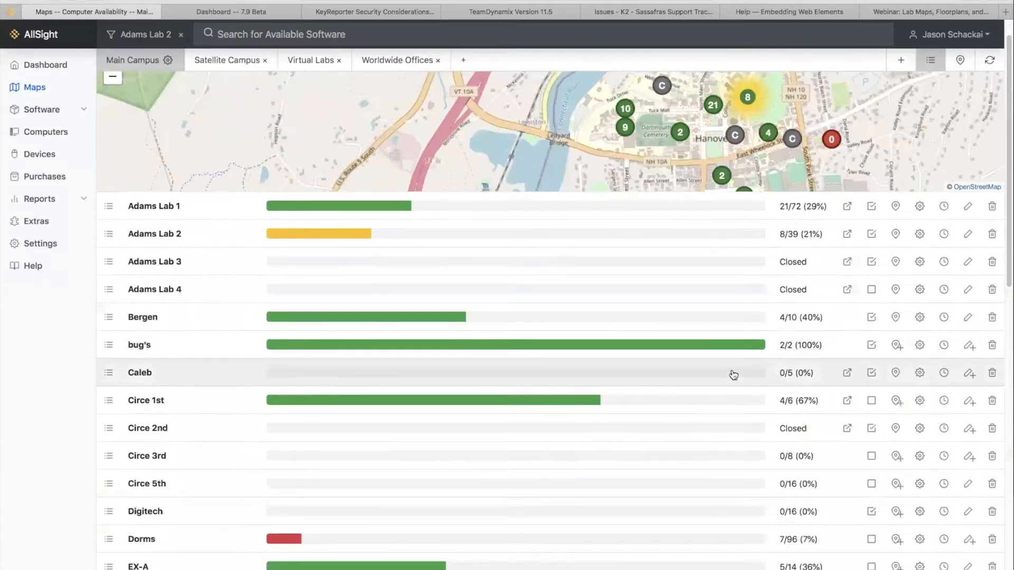
{"action": "scroll", "coordinate": [734, 374], "scroll_direction": "down", "scroll_amount": 5}
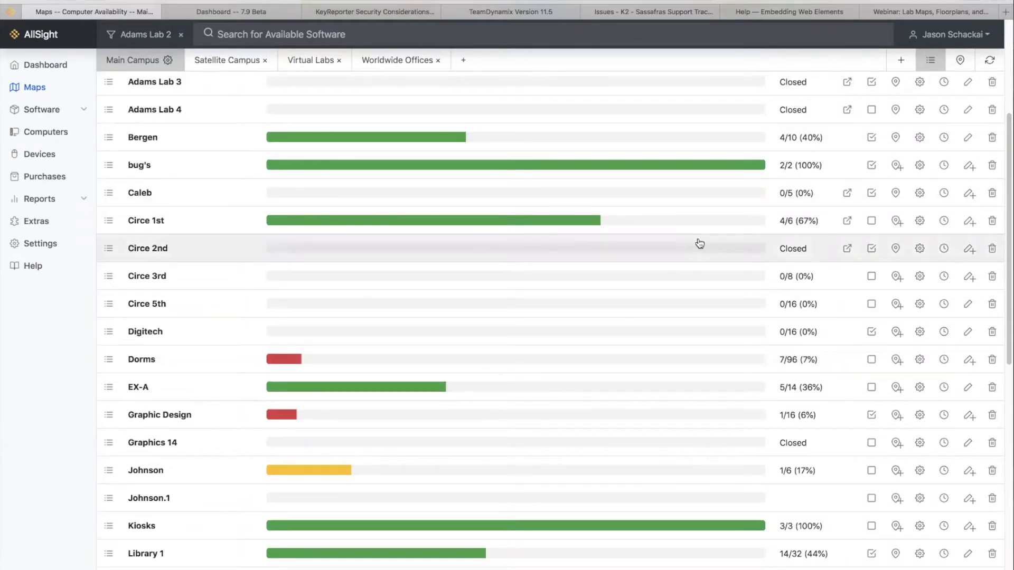
{"action": "scroll", "coordinate": [753, 235], "scroll_direction": "up", "scroll_amount": 4}
{"action": "left_click", "coordinate": [931, 60]}
- Inspect the names of the location markers on the Main Campus map and clear the Adams Lab 2 filter
{"action": "left_click_drag", "start_coordinate": [729, 354], "coordinate": [552, 286]}
{"action": "scroll", "coordinate": [543, 270], "scroll_direction": "up", "scroll_amount": 2}
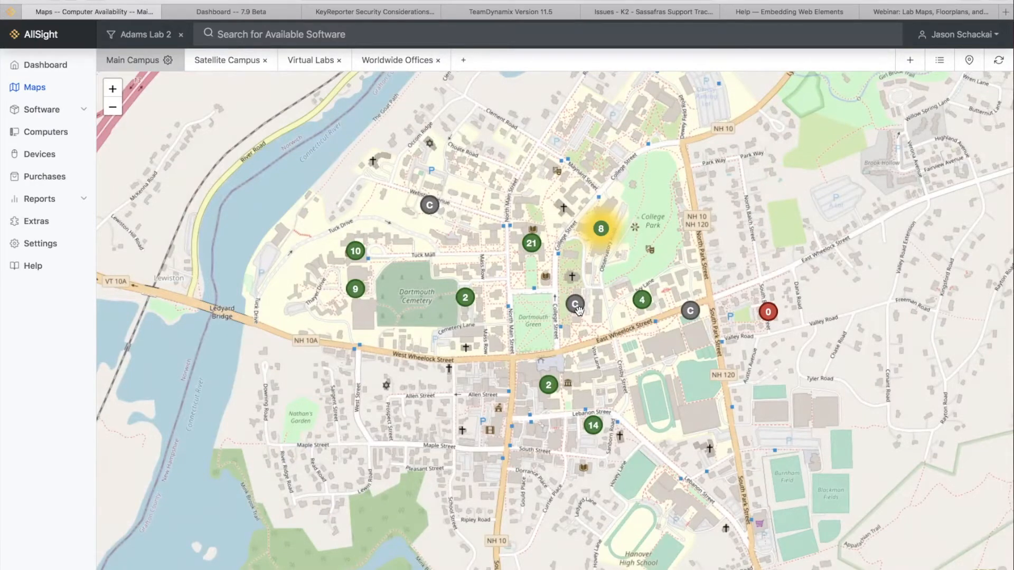
{"action": "mouse_move", "coordinate": [579, 315]}
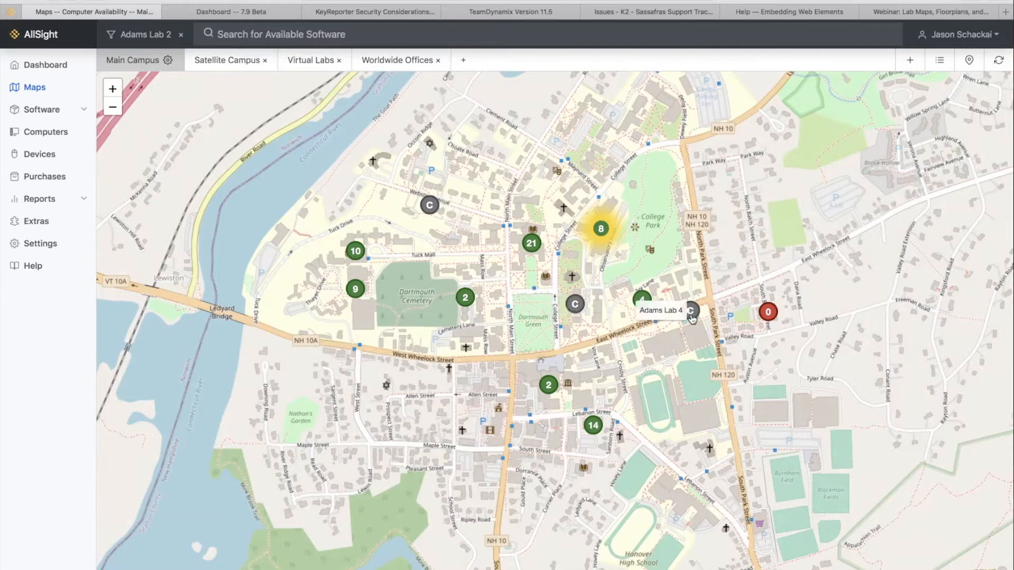
{"action": "mouse_move", "coordinate": [532, 246]}
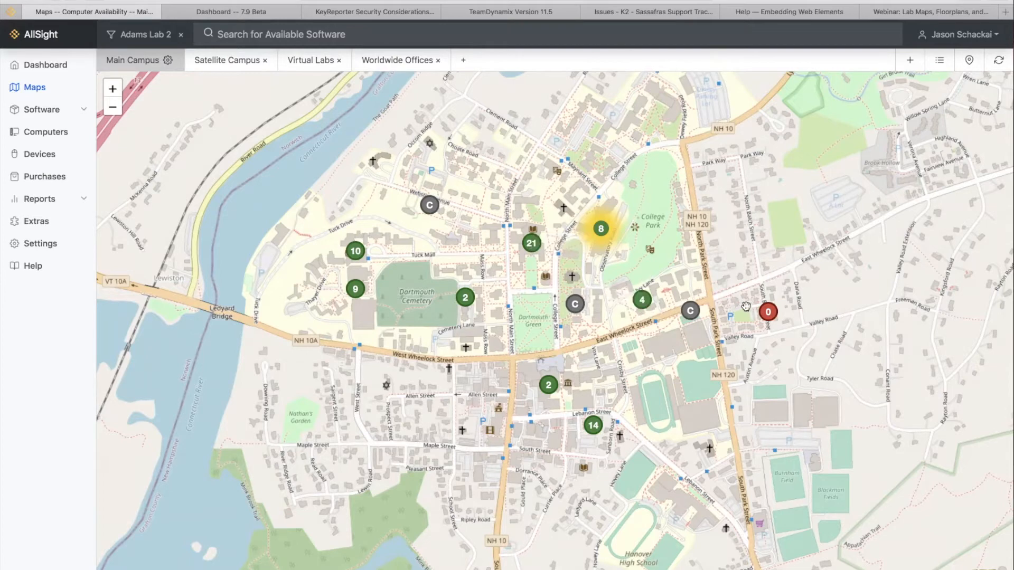
{"action": "mouse_move", "coordinate": [769, 317]}
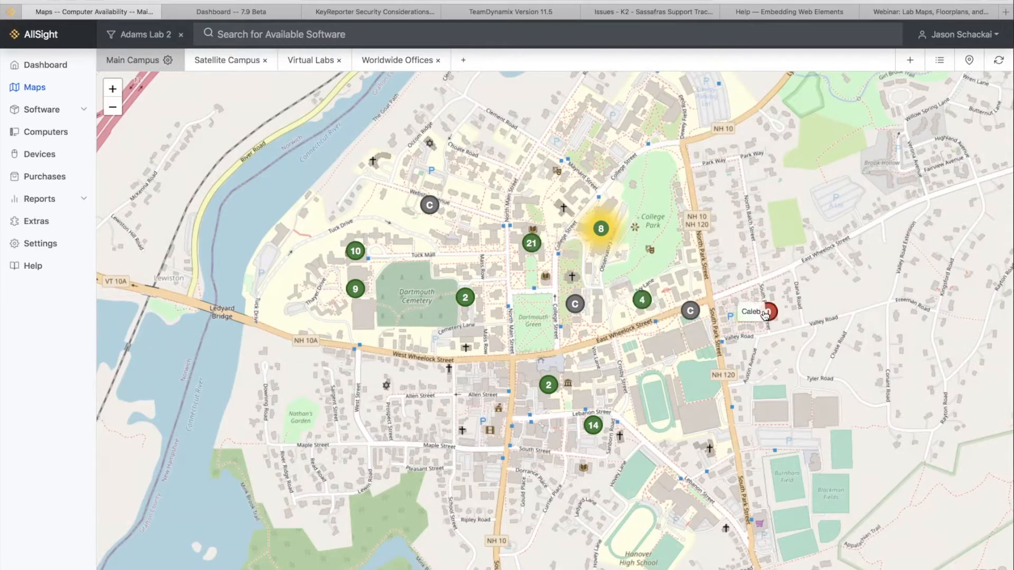
{"action": "left_click", "coordinate": [181, 35]}
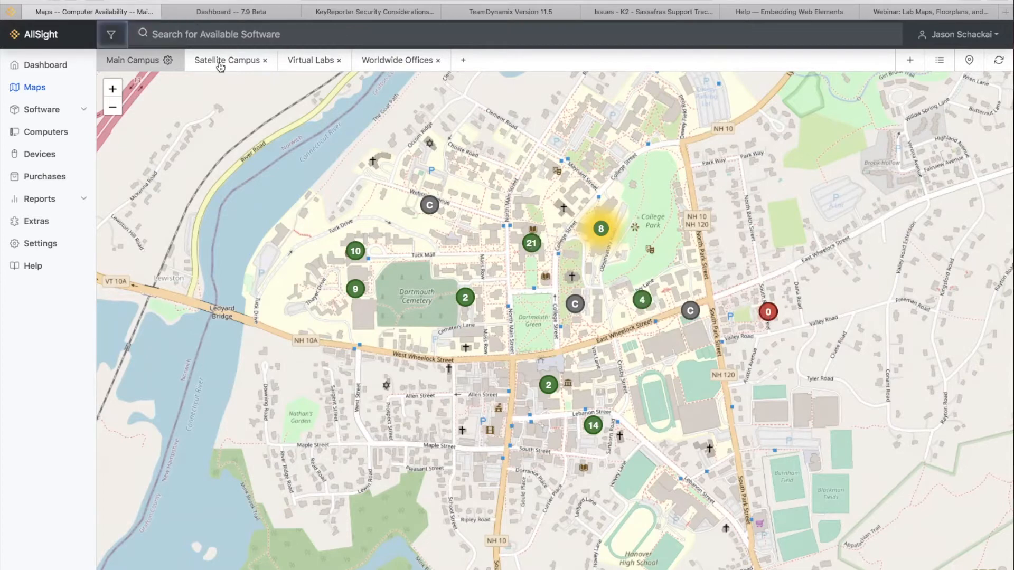
- View the Satellite Campus and Virtual Labs maps and return to Main Campus
{"action": "left_click", "coordinate": [226, 65]}
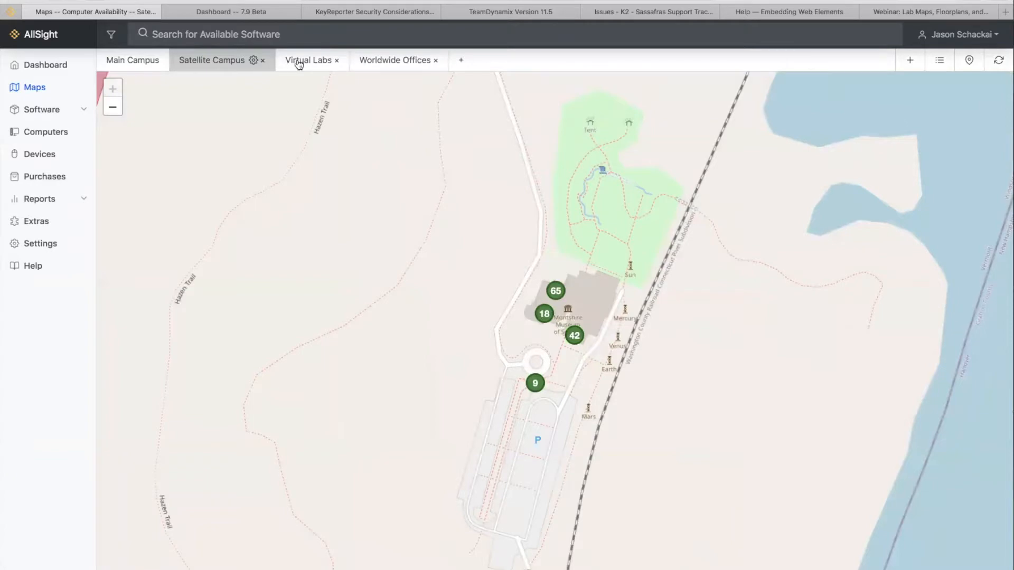
{"action": "left_click", "coordinate": [299, 65]}
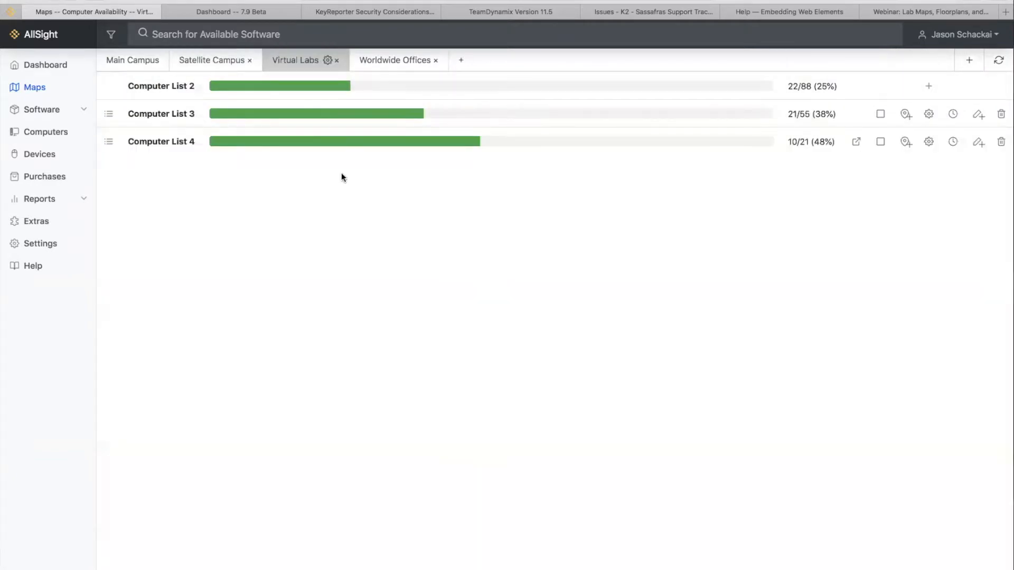
{"action": "left_click", "coordinate": [140, 62]}
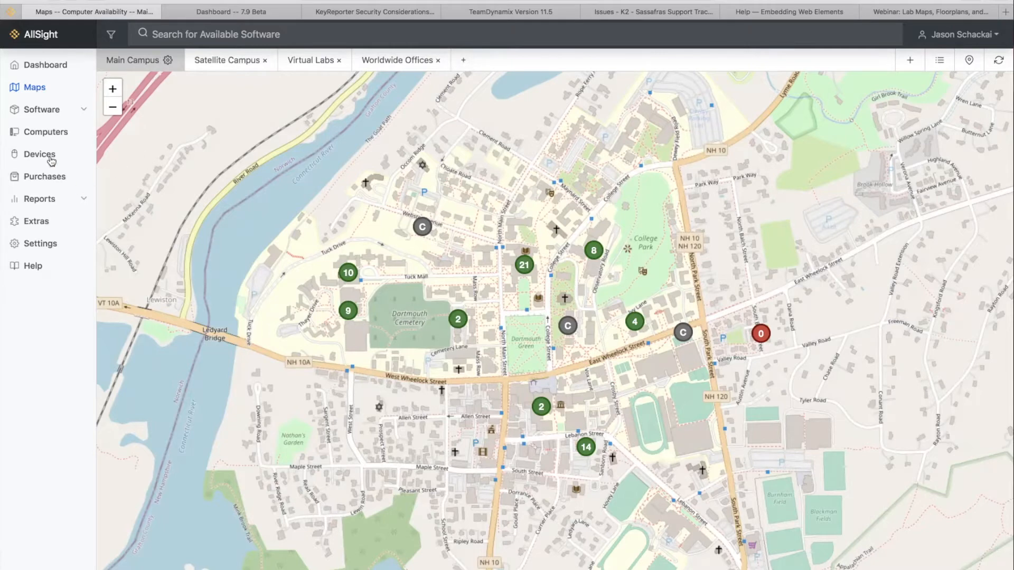
- Open the computer inventory and browse the computers in the East divisions Adams Lab 1, Adams Lab 2 and Adams Lab 3
{"action": "left_click", "coordinate": [46, 135]}
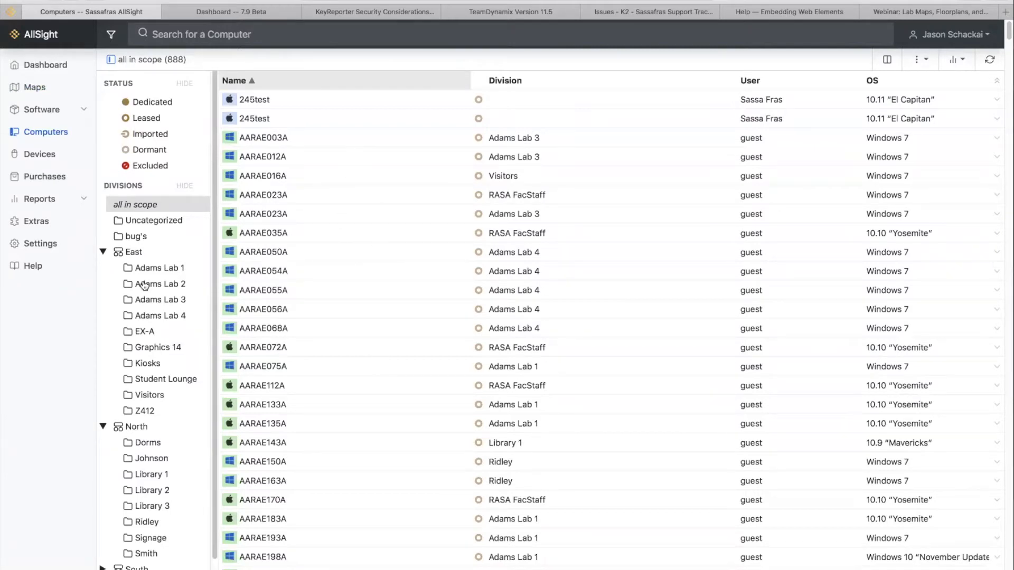
{"action": "scroll", "coordinate": [148, 212], "scroll_direction": "down", "scroll_amount": 2}
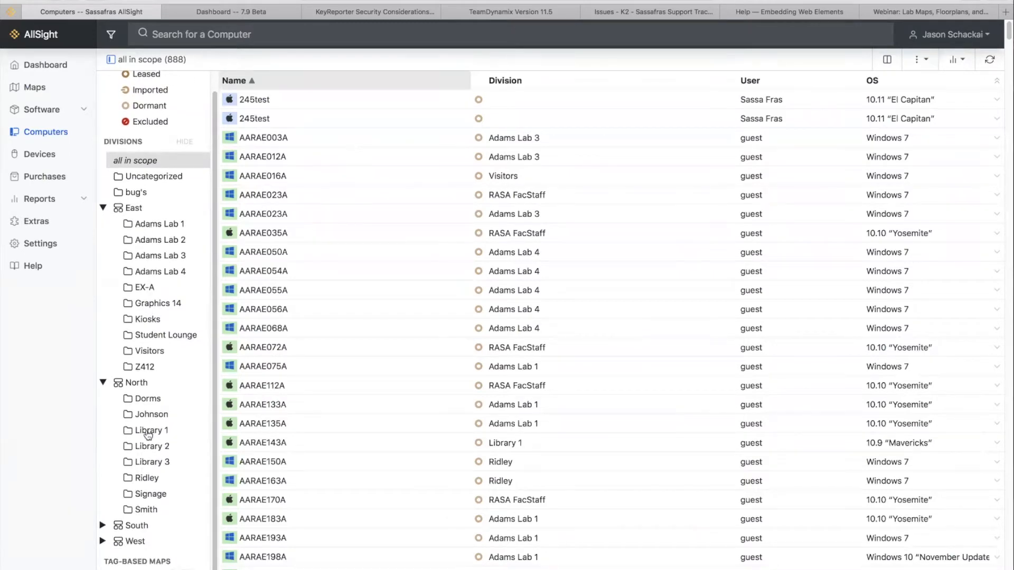
{"action": "left_click", "coordinate": [158, 226]}
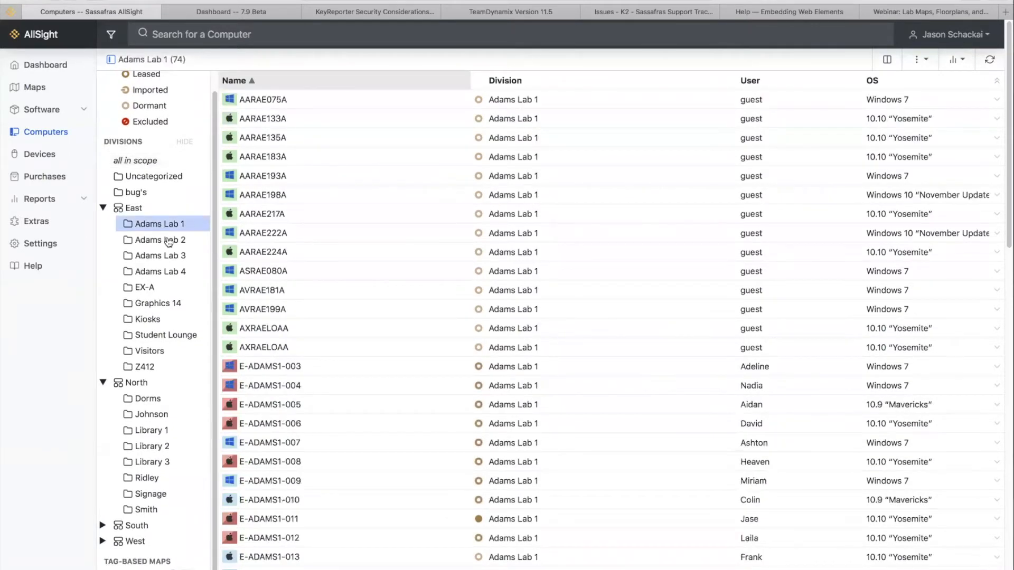
{"action": "left_click", "coordinate": [159, 240]}
{"action": "left_click", "coordinate": [159, 256]}
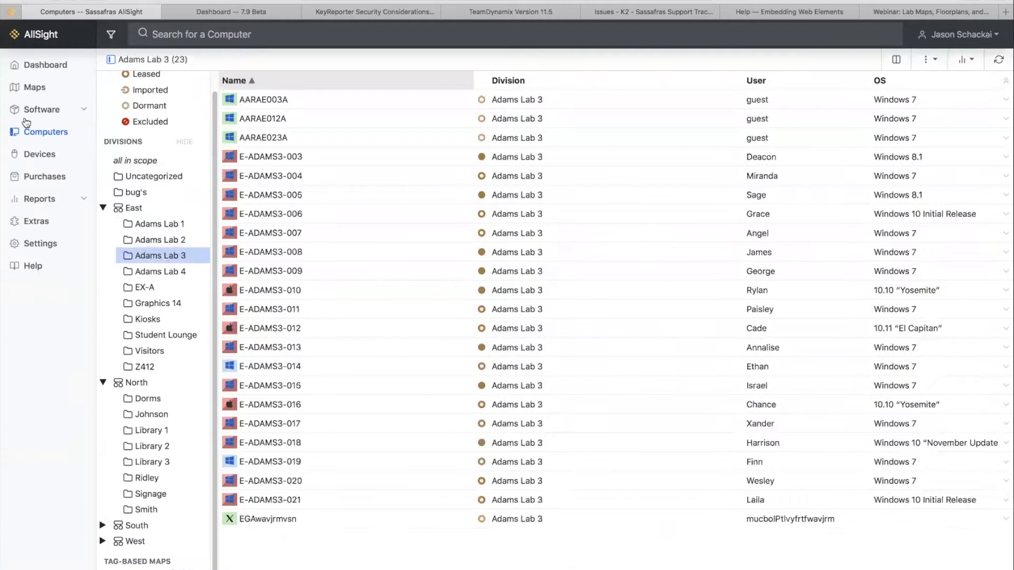
- Return to the maps, look over the Main Campus location list, and restore the map-only view
{"action": "left_click", "coordinate": [39, 89]}
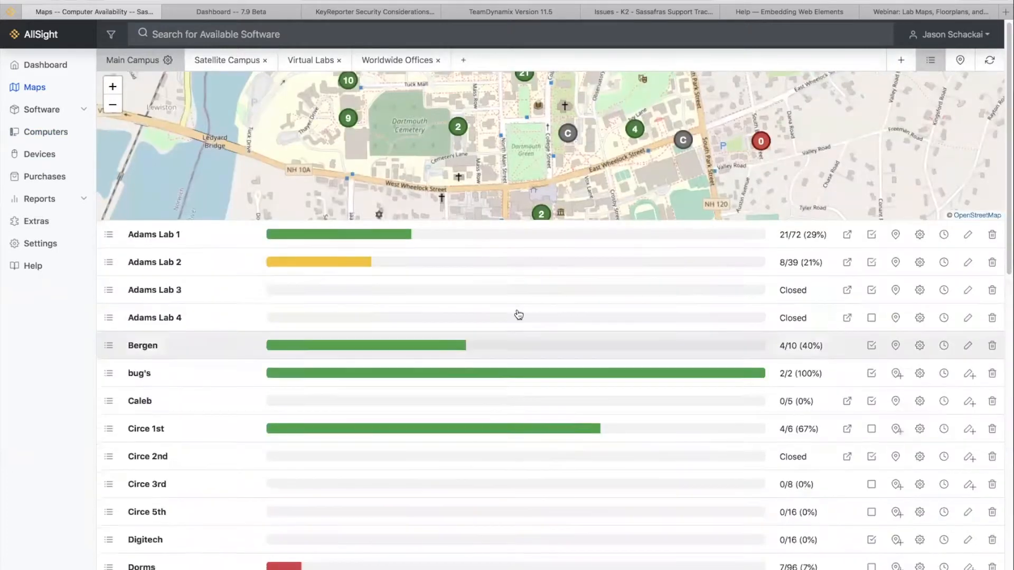
{"action": "scroll", "coordinate": [518, 315], "scroll_direction": "down", "scroll_amount": 1}
{"action": "scroll", "coordinate": [327, 381], "scroll_direction": "up", "scroll_amount": 1}
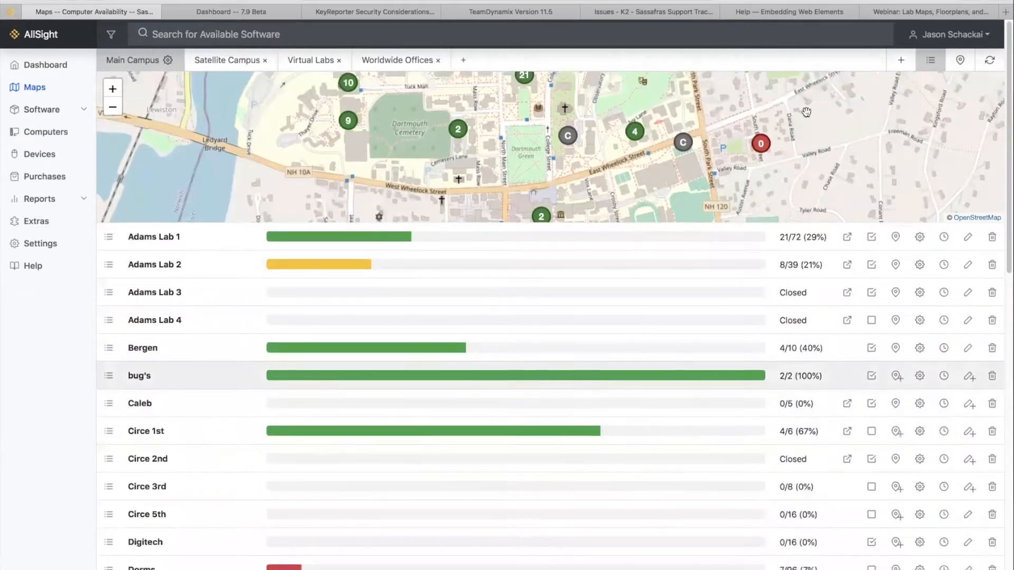
{"action": "left_click", "coordinate": [931, 61]}
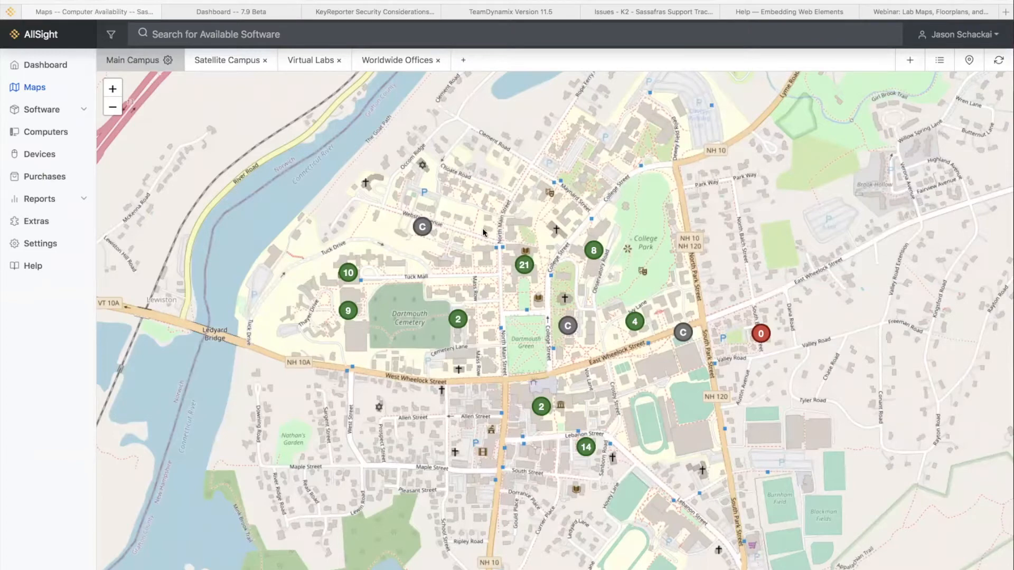
- Open the Virtual Labs map, review its map properties, and close them without changes
{"action": "left_click", "coordinate": [304, 61]}
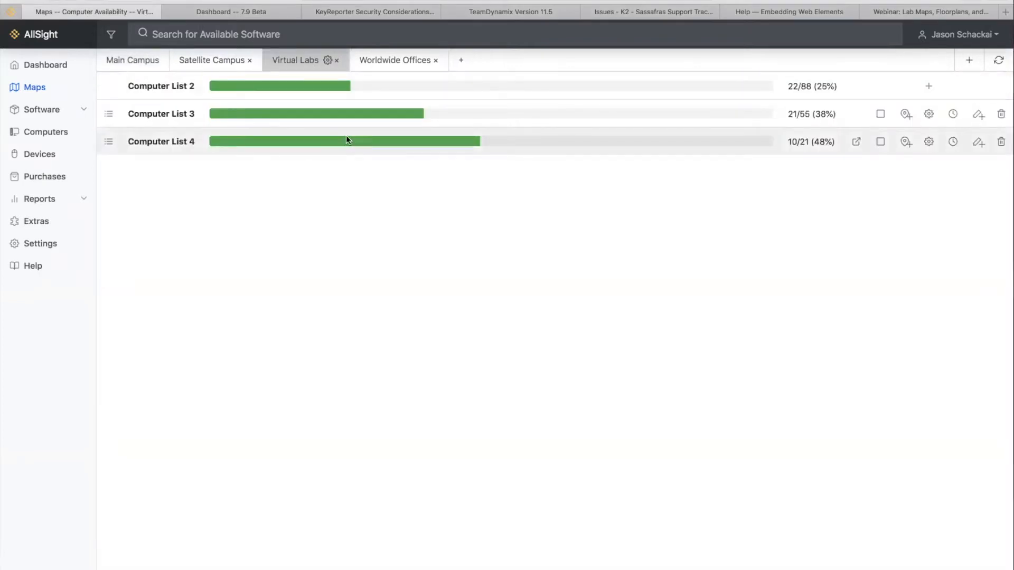
{"action": "left_click", "coordinate": [328, 60]}
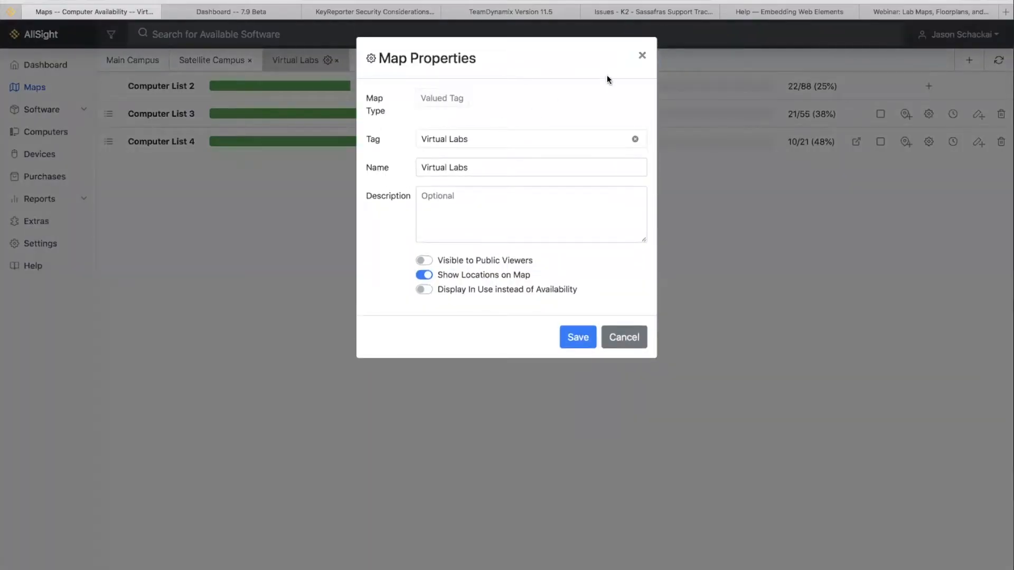
{"action": "left_click", "coordinate": [643, 56]}
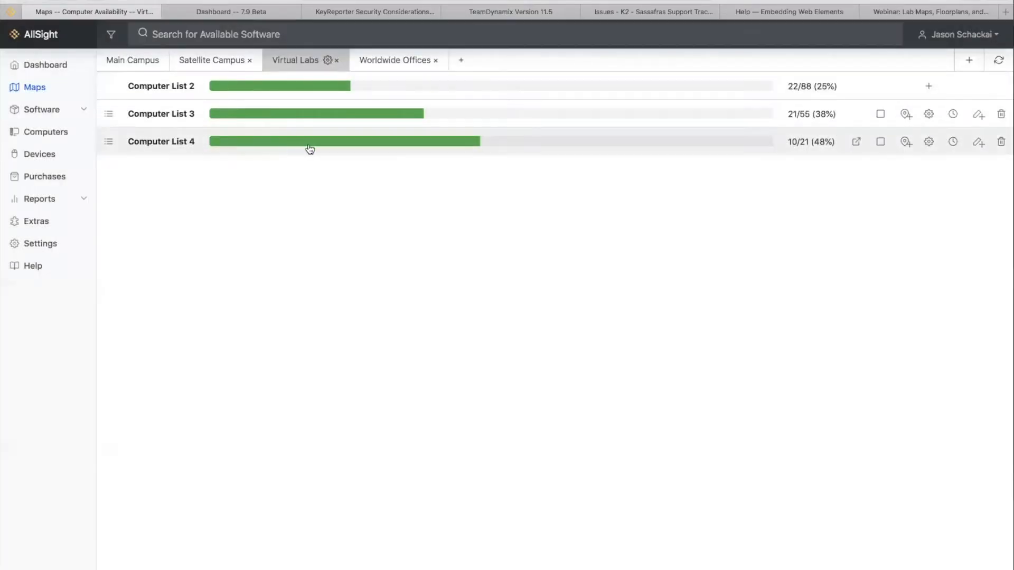
- Open computer E-ADAMS3-003 from Computer List 4 and view its asset and categorization details
{"action": "left_click", "coordinate": [311, 149]}
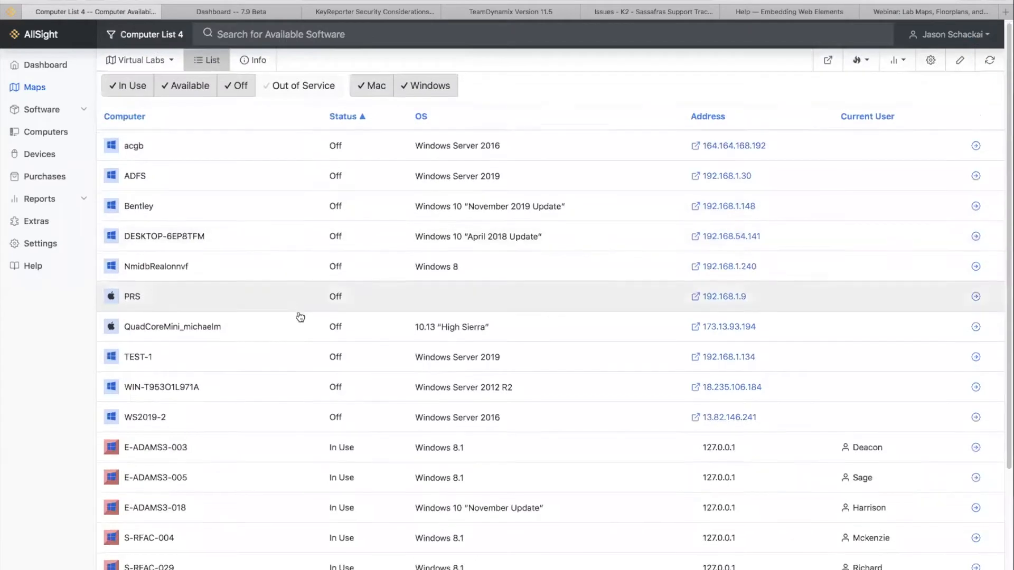
{"action": "scroll", "coordinate": [211, 296], "scroll_direction": "down", "scroll_amount": 3}
{"action": "left_click", "coordinate": [173, 278]}
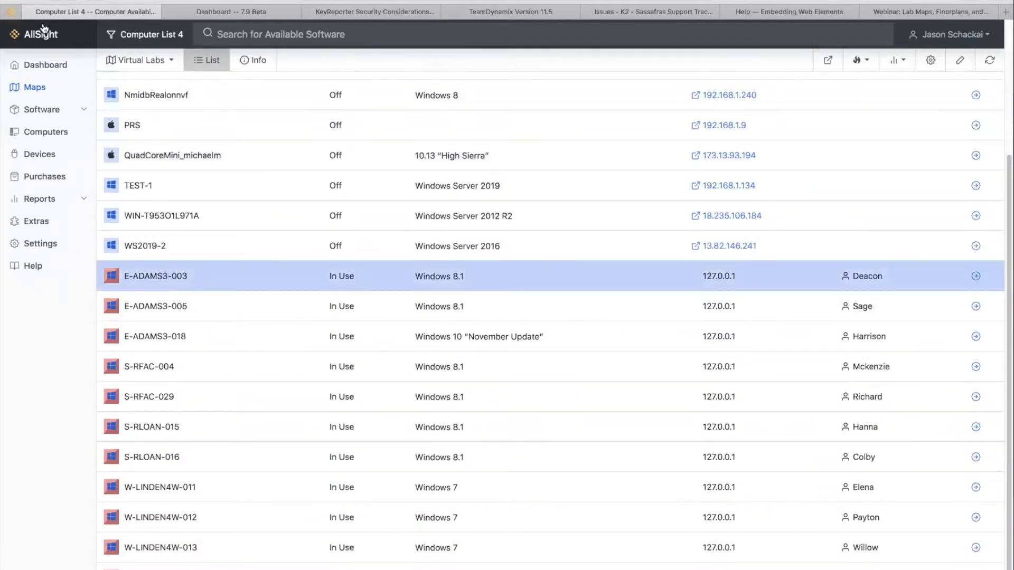
{"action": "left_click", "coordinate": [975, 274]}
{"action": "left_click", "coordinate": [136, 111]}
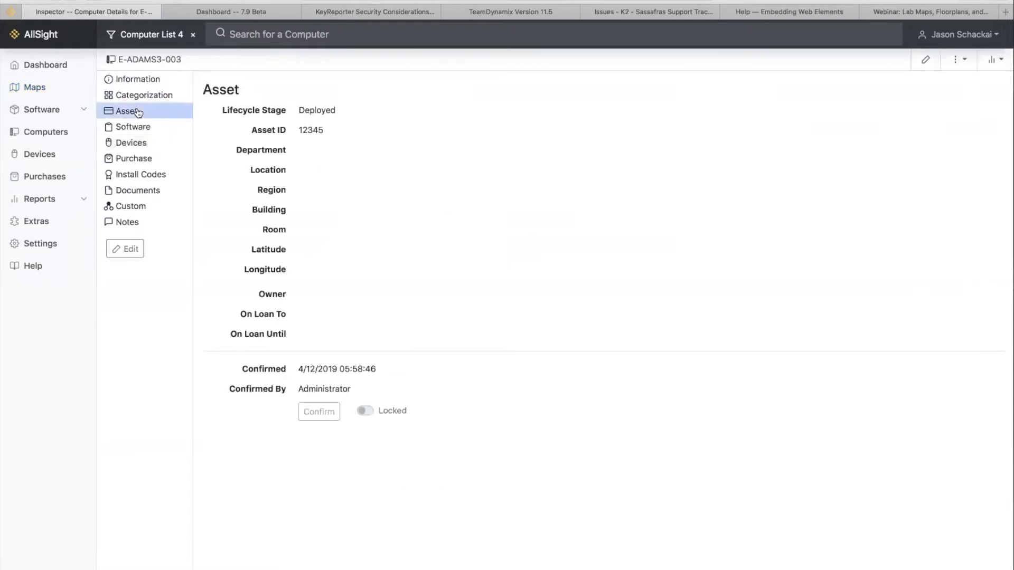
{"action": "left_click", "coordinate": [151, 97]}
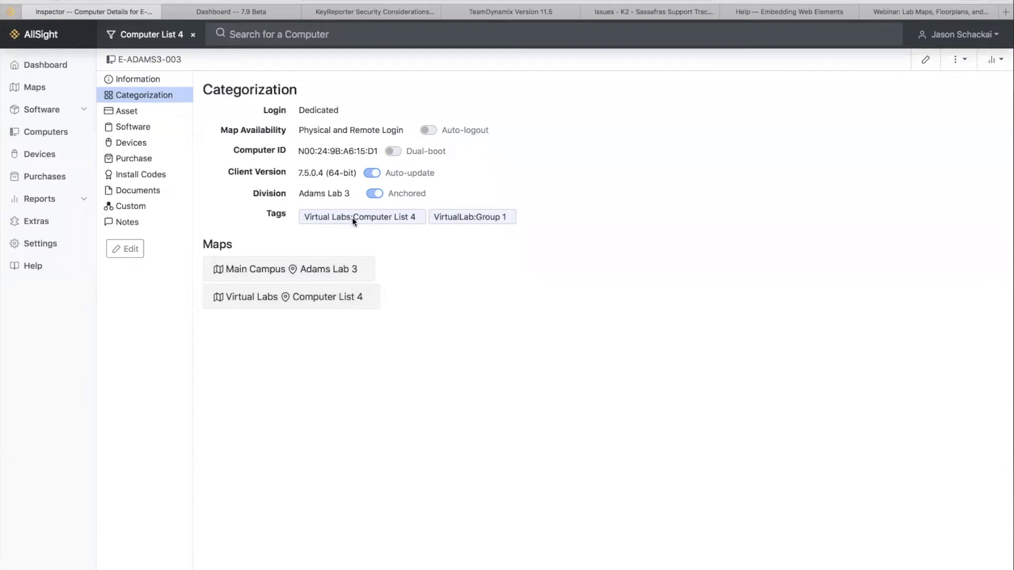
- Leave the computer details, clear the Computer List 4 filter, and return to the Main Campus map
{"action": "left_click", "coordinate": [52, 1]}
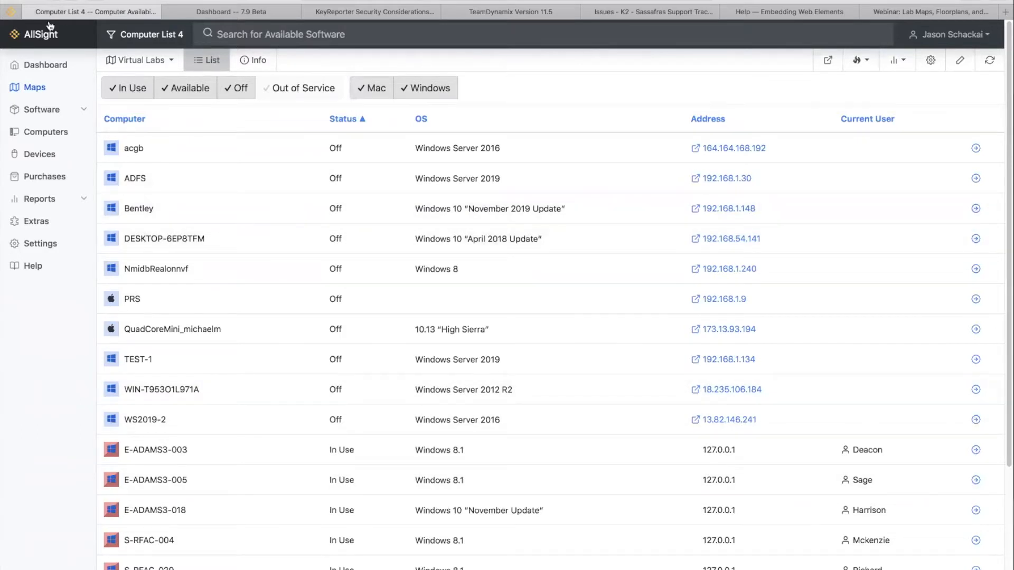
{"action": "left_click", "coordinate": [55, 3]}
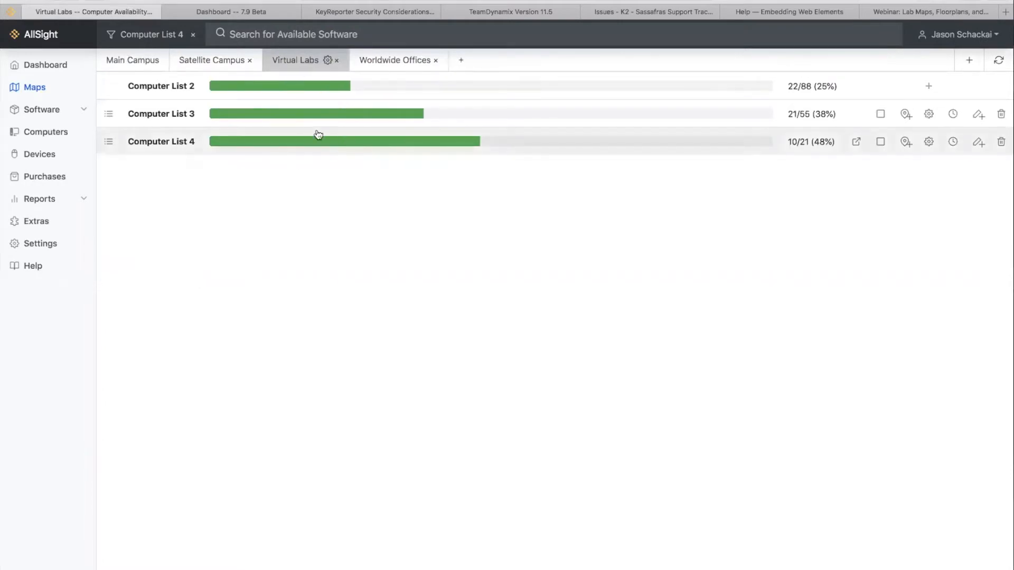
{"action": "left_click", "coordinate": [194, 36]}
{"action": "left_click", "coordinate": [49, 90]}
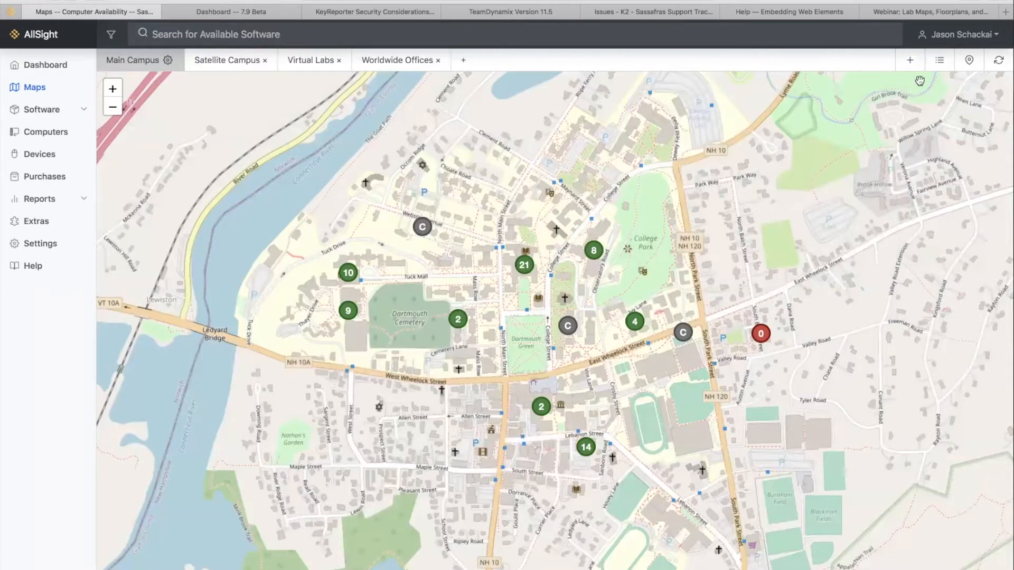
- Show the location list alongside the Main Campus map and look over its labs and divisions
{"action": "left_click", "coordinate": [939, 68]}
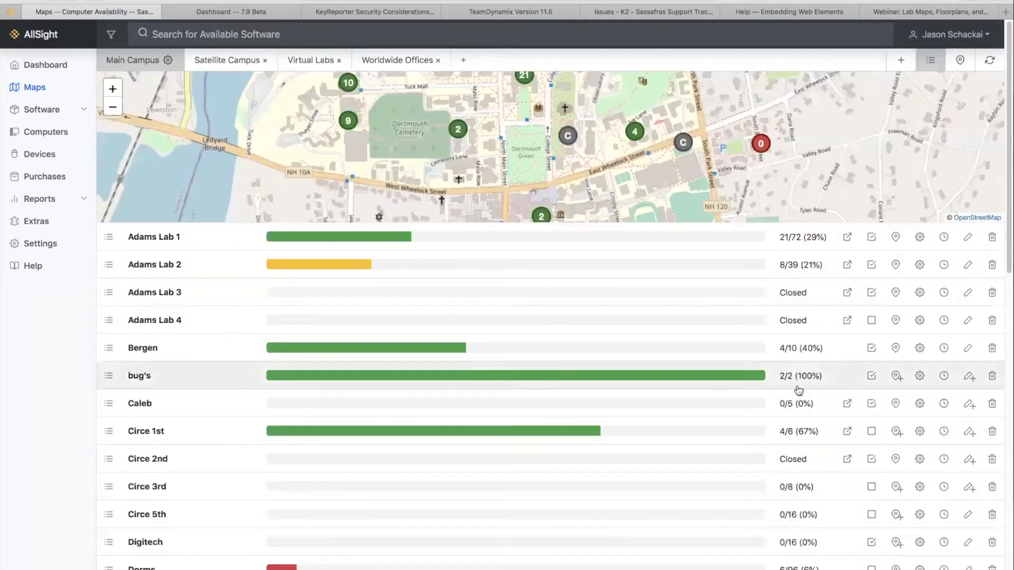
{"action": "scroll", "coordinate": [797, 384], "scroll_direction": "down", "scroll_amount": 3}
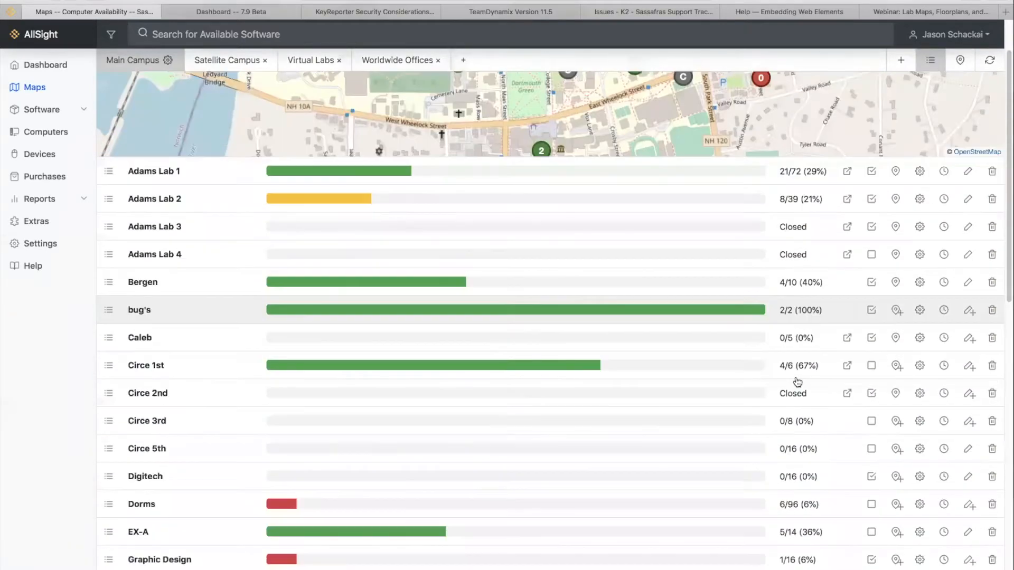
{"action": "scroll", "coordinate": [798, 383], "scroll_direction": "up", "scroll_amount": 1}
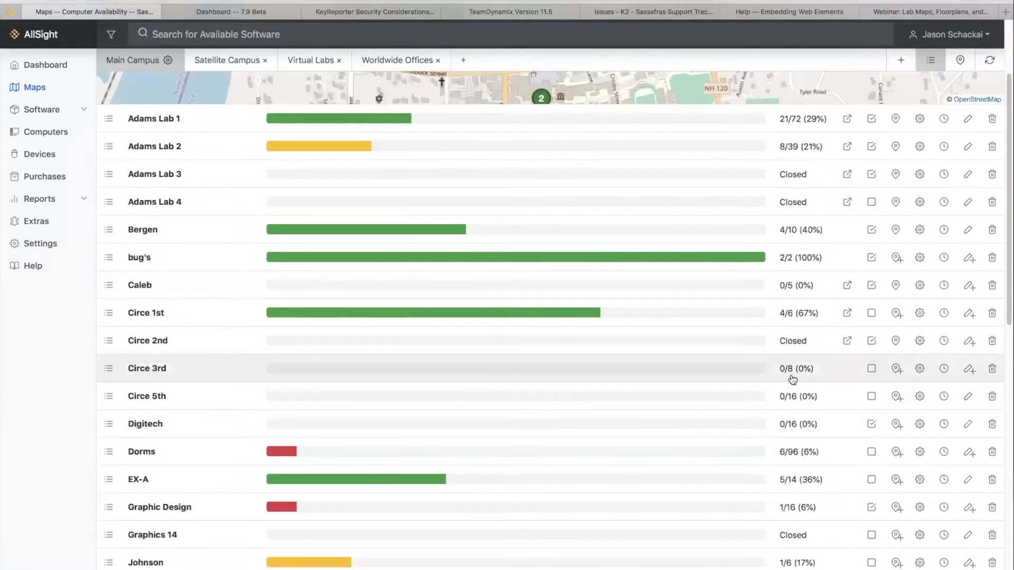
{"action": "scroll", "coordinate": [794, 379], "scroll_direction": "down", "scroll_amount": 1}
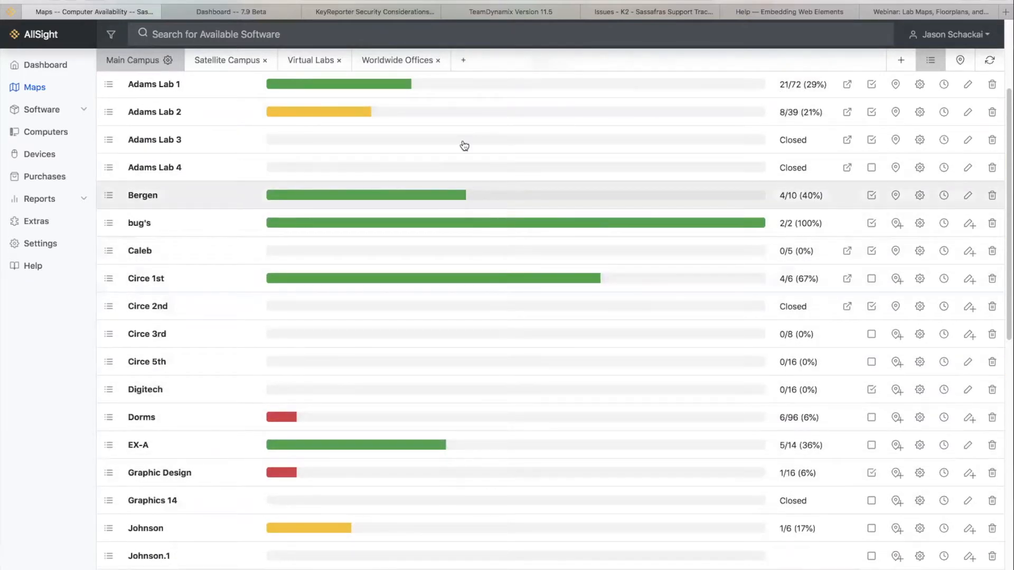
- Create a new division-based map named Sample, keeping its locations shown on the map
{"action": "left_click", "coordinate": [465, 62]}
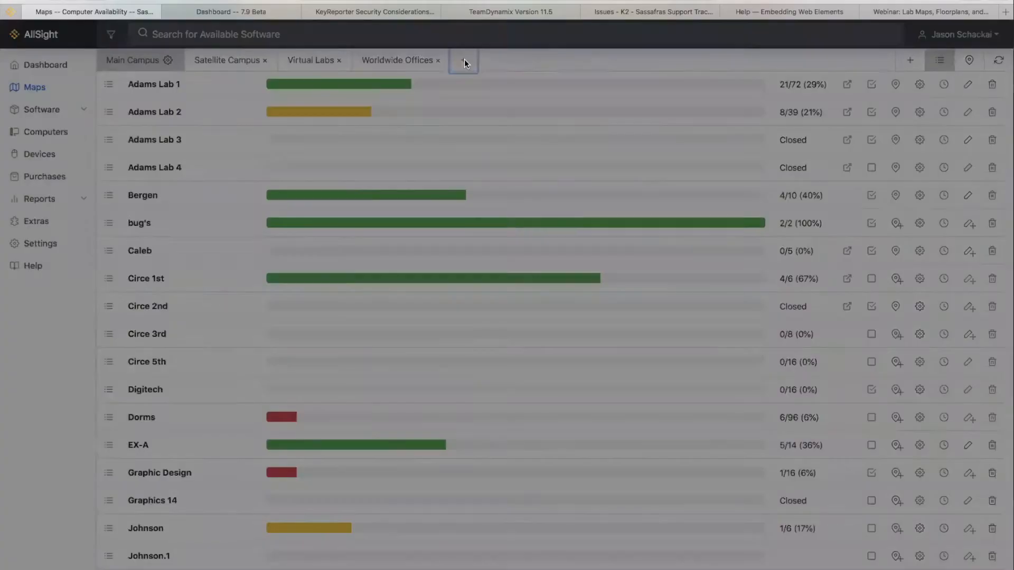
{"action": "left_click", "coordinate": [463, 140]}
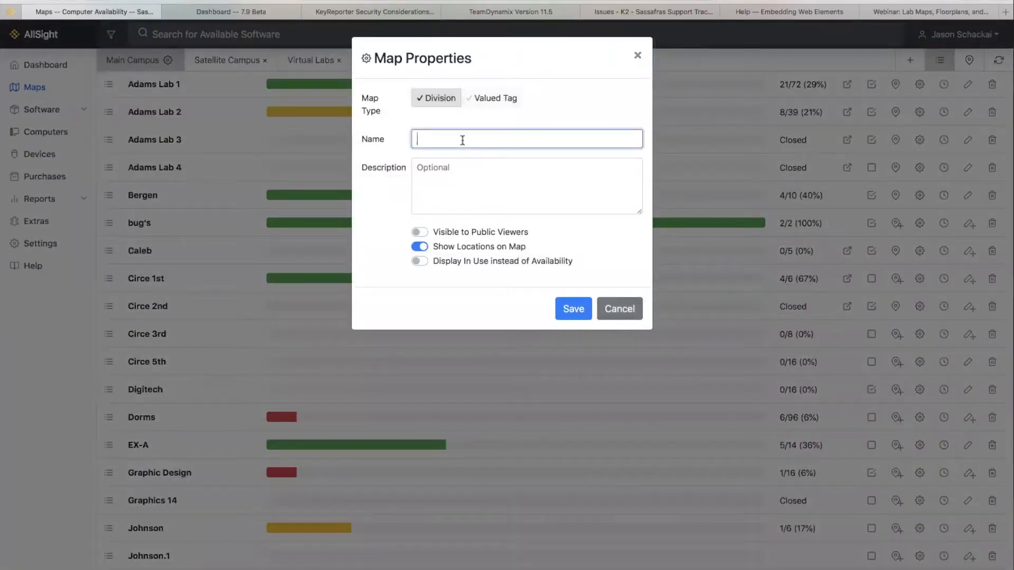
{"action": "type", "text": "Sample"}
{"action": "left_click", "coordinate": [570, 313]}
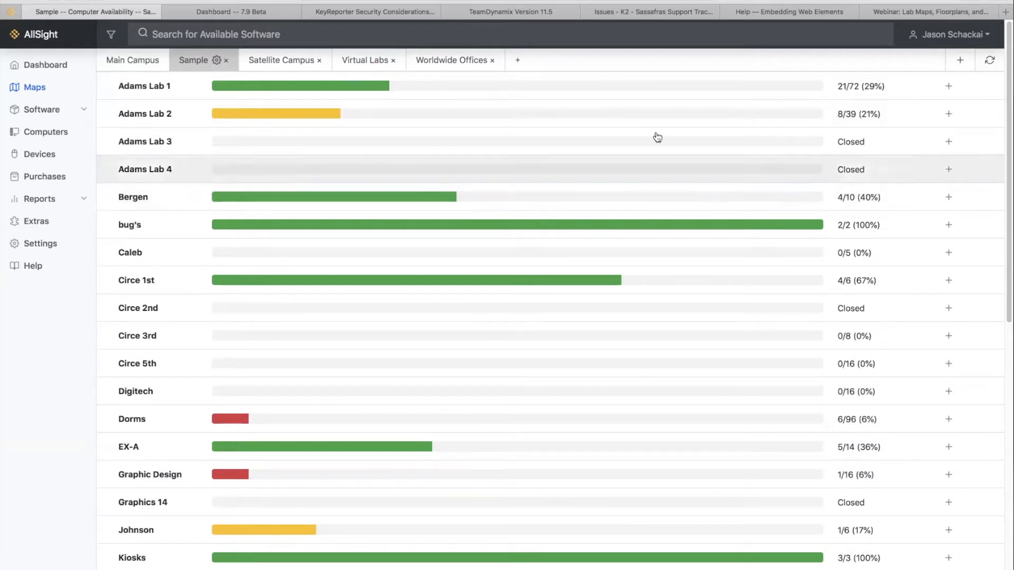
- Add the Adams Lab 1 division to the Sample map as a location, keeping Adams Lab 1 as its name
{"action": "left_click", "coordinate": [948, 89]}
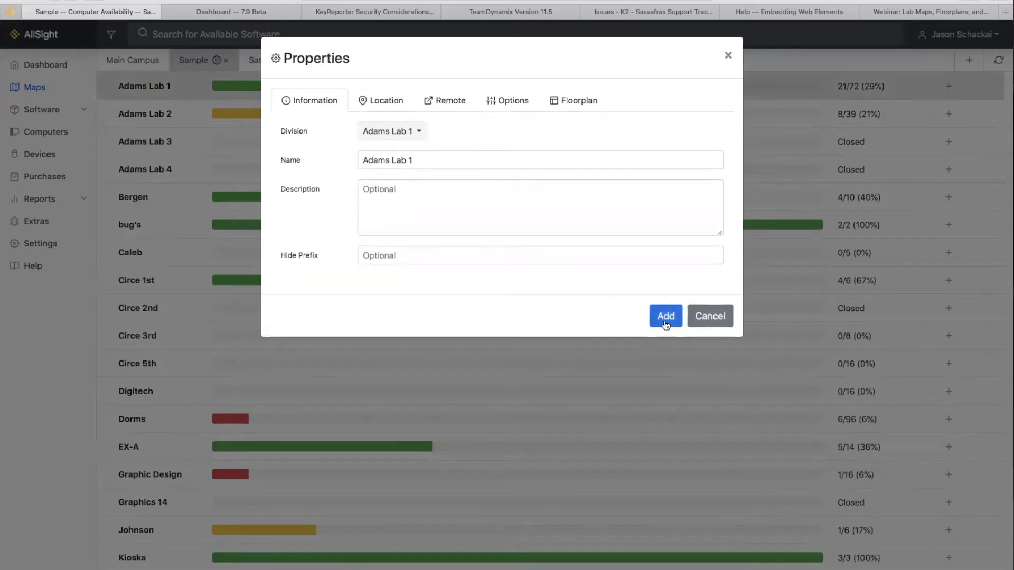
{"action": "left_click_drag", "start_coordinate": [432, 162], "coordinate": [345, 165]}
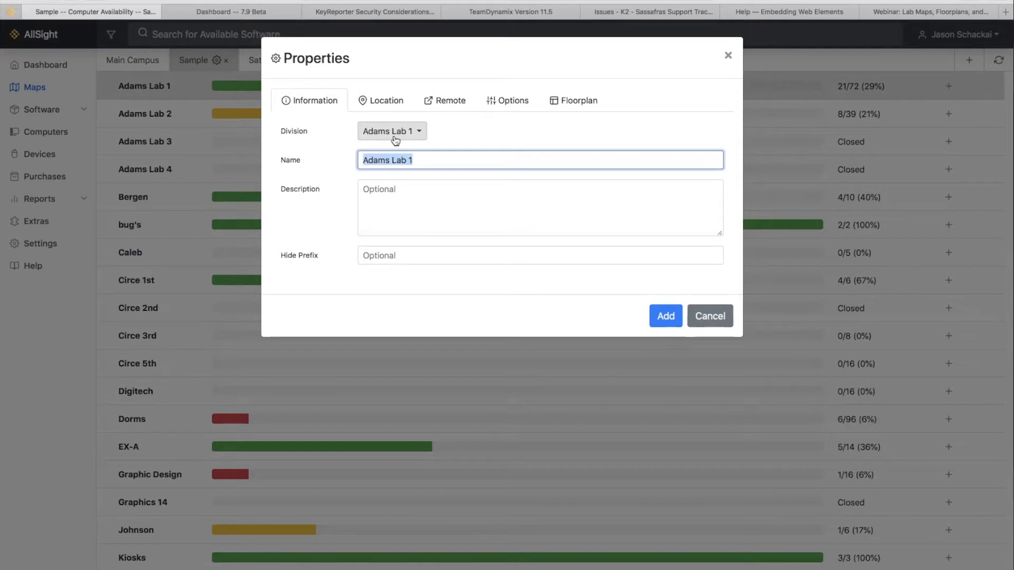
{"action": "left_click", "coordinate": [422, 163]}
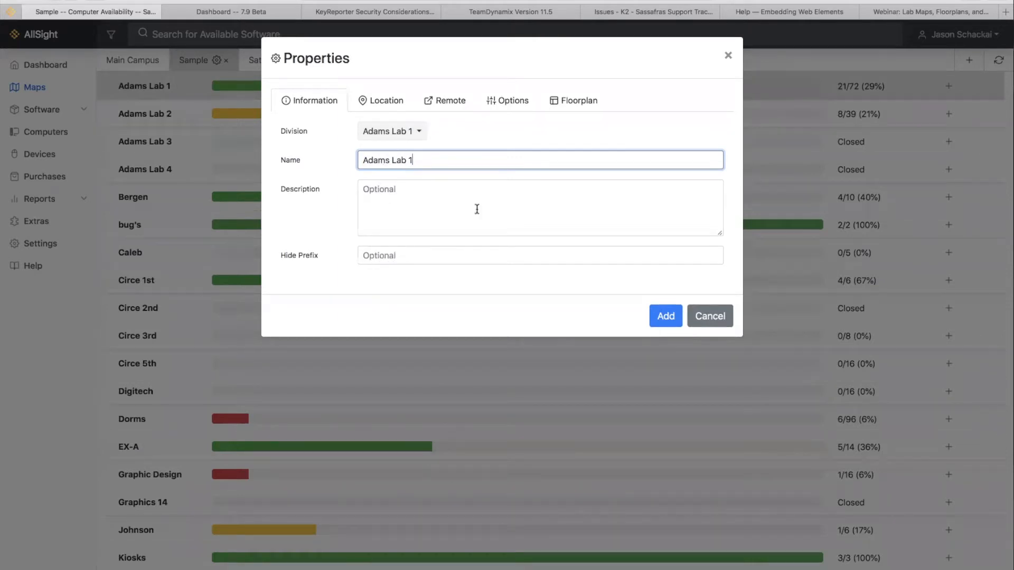
{"action": "left_click", "coordinate": [665, 317]}
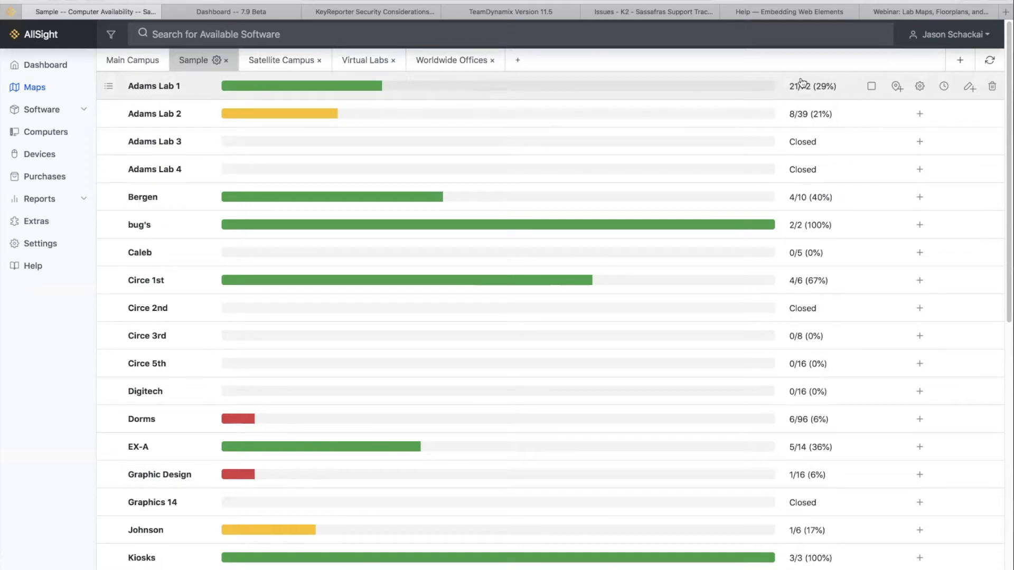
- Review the Main Campus map properties and the Adams Lab 1 marker's details on that map, closing both without changes
{"action": "left_click", "coordinate": [138, 62]}
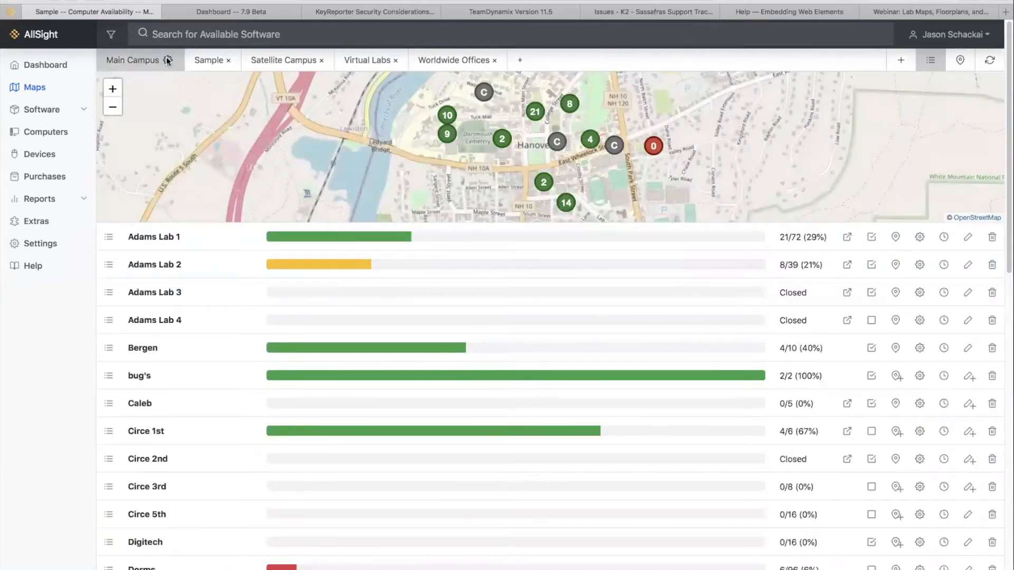
{"action": "left_click", "coordinate": [167, 60]}
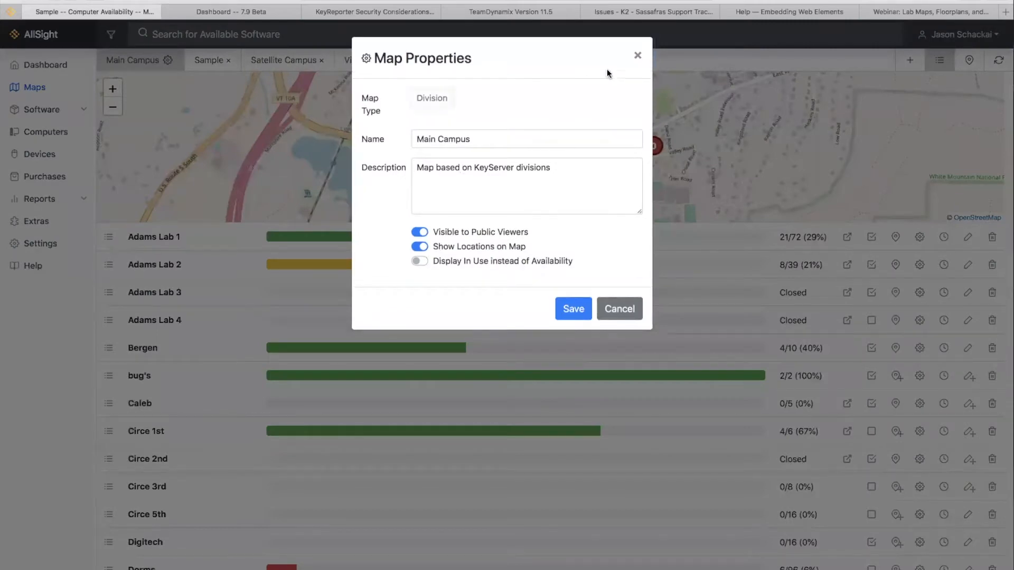
{"action": "left_click", "coordinate": [638, 57]}
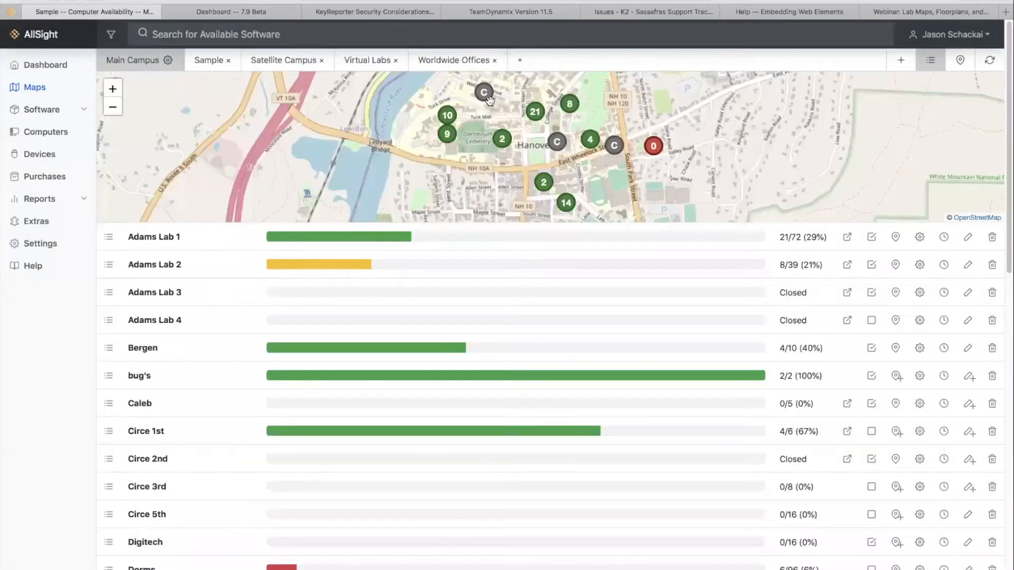
{"action": "left_click", "coordinate": [535, 112]}
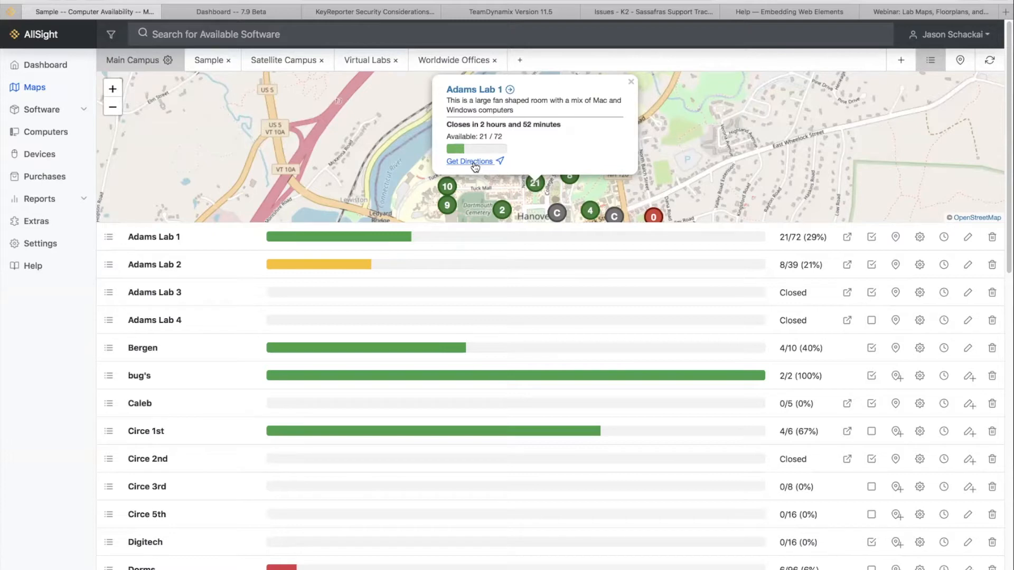
{"action": "left_click", "coordinate": [631, 85]}
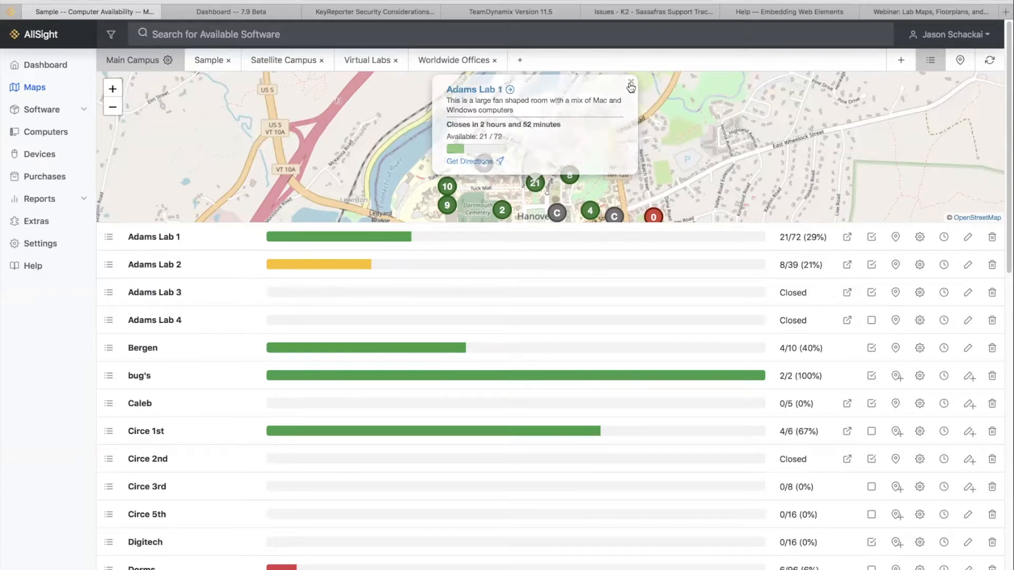
- Place Adams Lab 1 on the Sample map in Hanover, at the Dartmouth Real Estate Office beside Sargent Place and South Street
{"action": "left_click", "coordinate": [202, 61]}
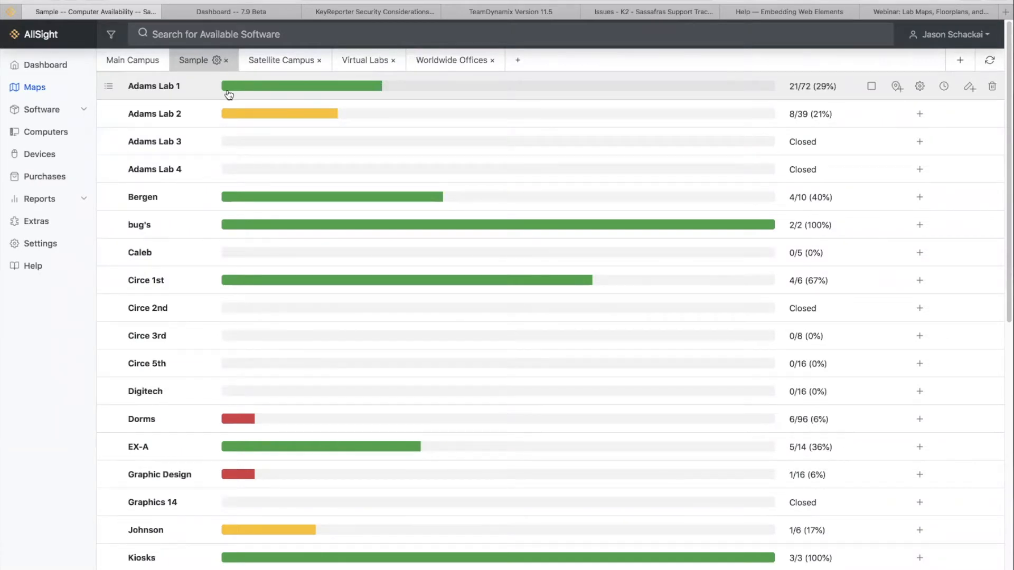
{"action": "left_click", "coordinate": [898, 91]}
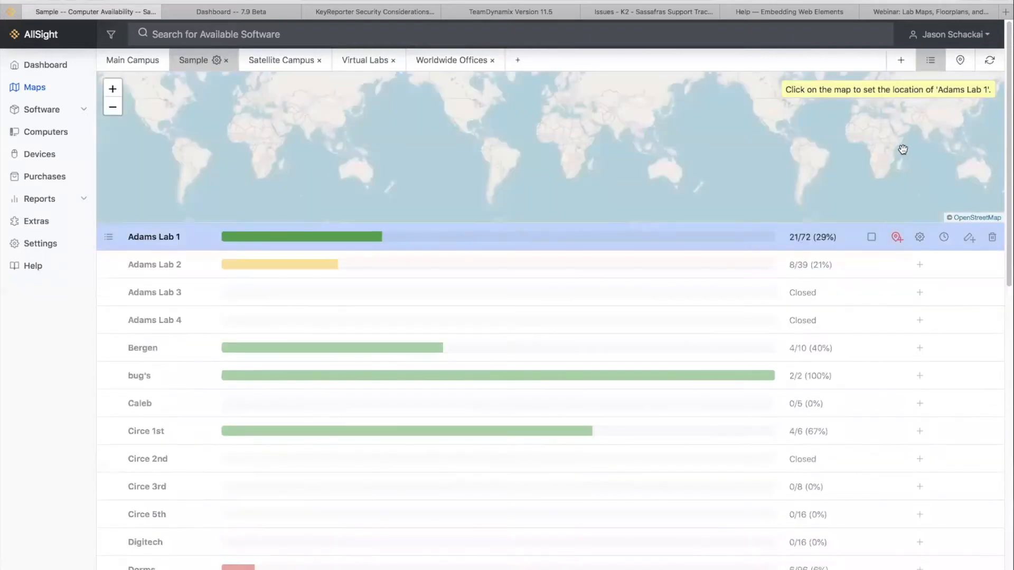
{"action": "left_click", "coordinate": [960, 62]}
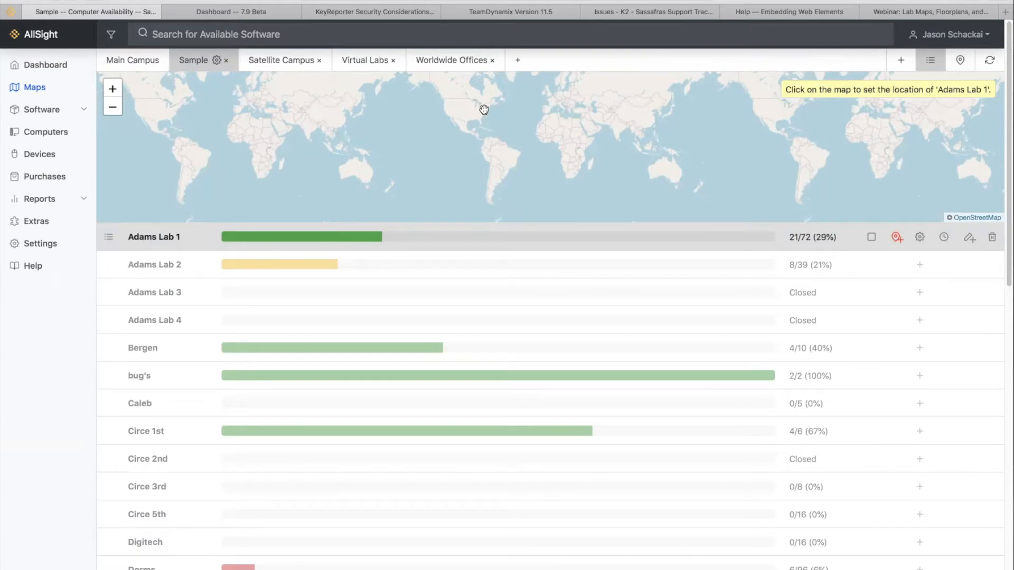
{"action": "scroll", "coordinate": [480, 108], "scroll_direction": "up", "scroll_amount": 1}
{"action": "scroll", "coordinate": [492, 108], "scroll_direction": "up", "scroll_amount": 3}
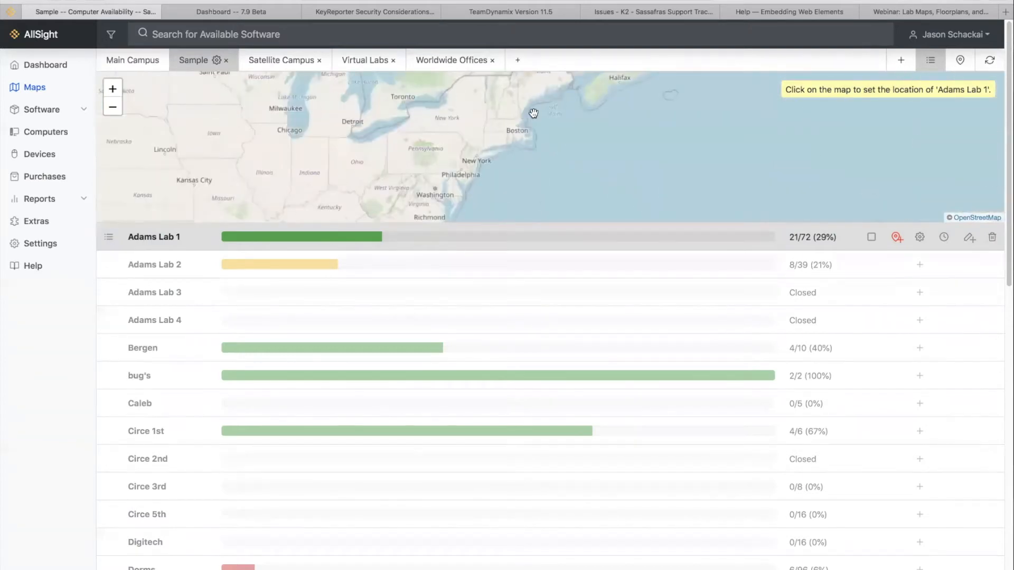
{"action": "scroll", "coordinate": [507, 105], "scroll_direction": "up", "scroll_amount": 3}
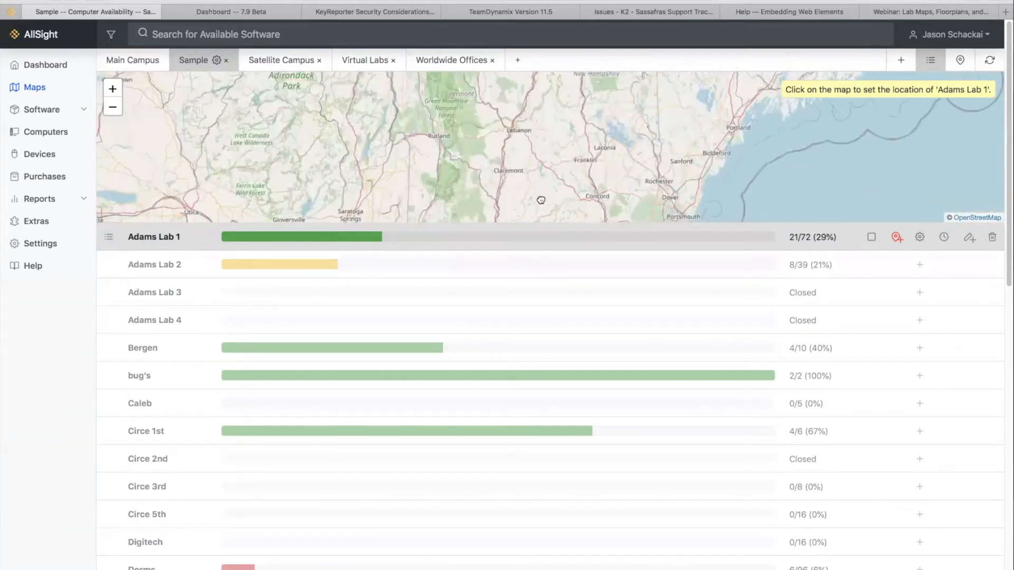
{"action": "scroll", "coordinate": [519, 158], "scroll_direction": "up", "scroll_amount": 5}
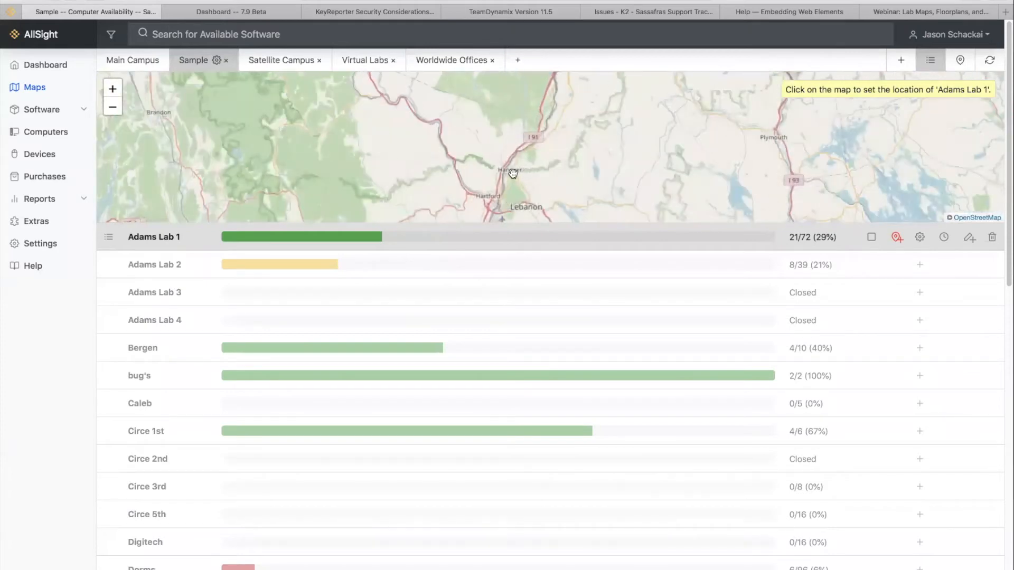
{"action": "left_click_drag", "start_coordinate": [456, 148], "coordinate": [516, 139]}
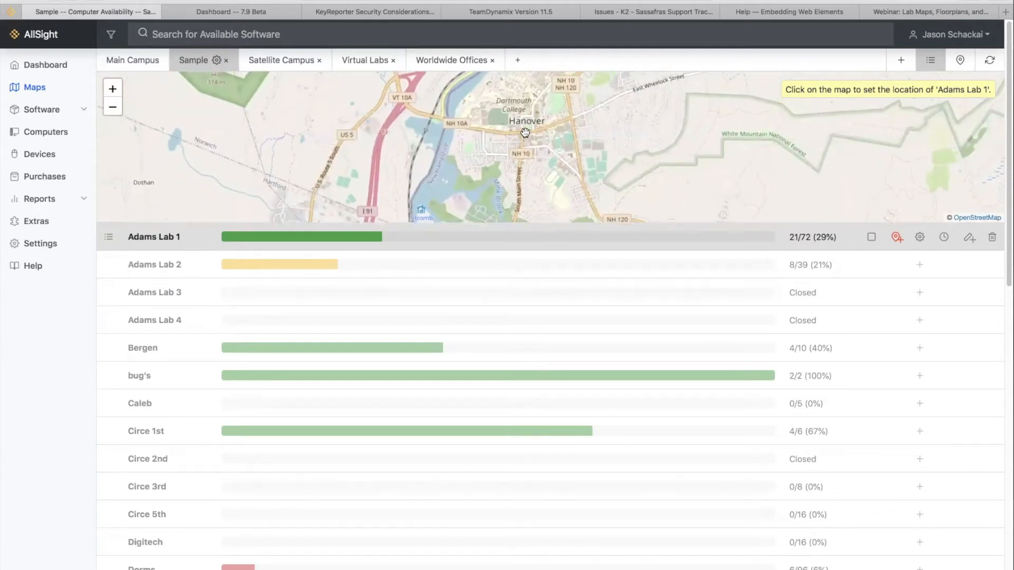
{"action": "mouse_move", "coordinate": [525, 132]}
{"action": "left_mouse_down"}
{"action": "mouse_move", "coordinate": [532, 142]}
{"action": "mouse_move", "coordinate": [507, 141]}
{"action": "left_mouse_up"}
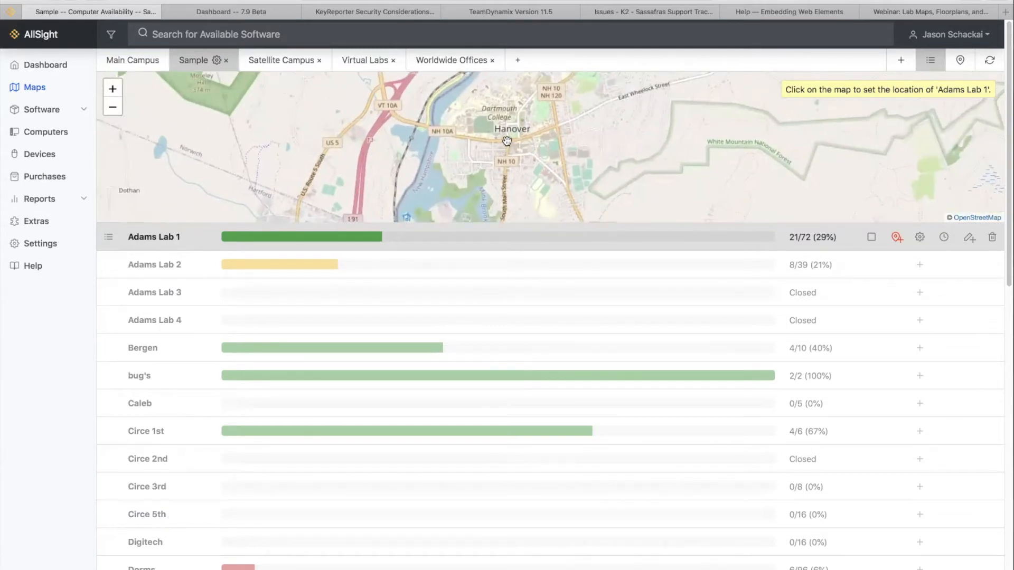
{"action": "scroll", "coordinate": [504, 153], "scroll_direction": "up", "scroll_amount": 5}
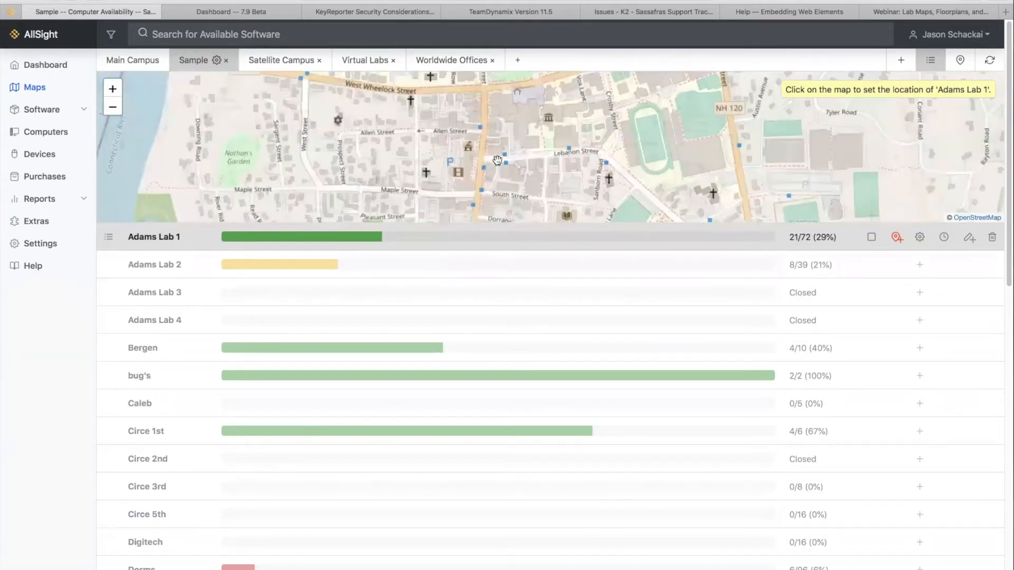
{"action": "scroll", "coordinate": [498, 160], "scroll_direction": "up", "scroll_amount": 2}
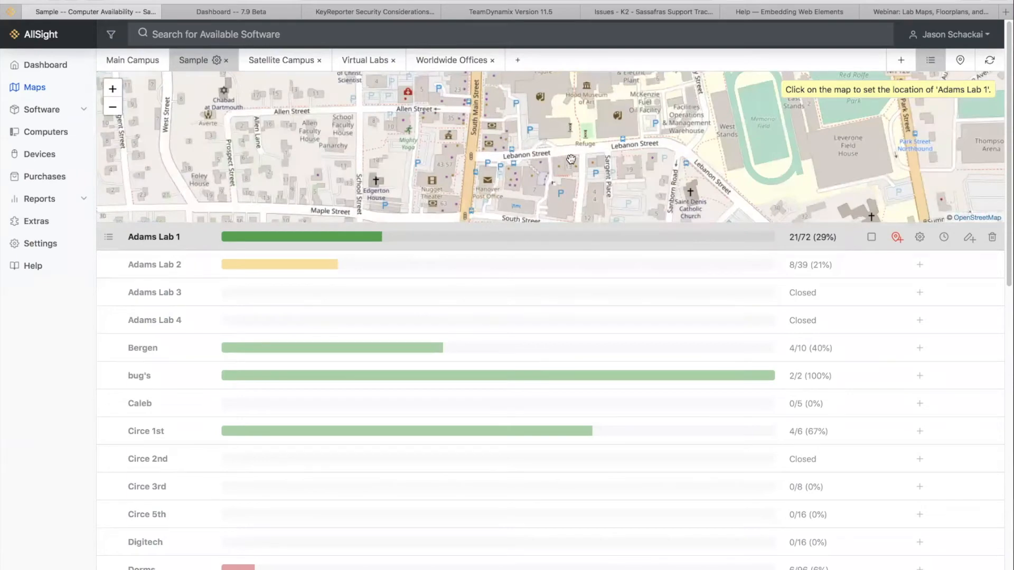
{"action": "left_click_drag", "start_coordinate": [572, 158], "coordinate": [585, 216]}
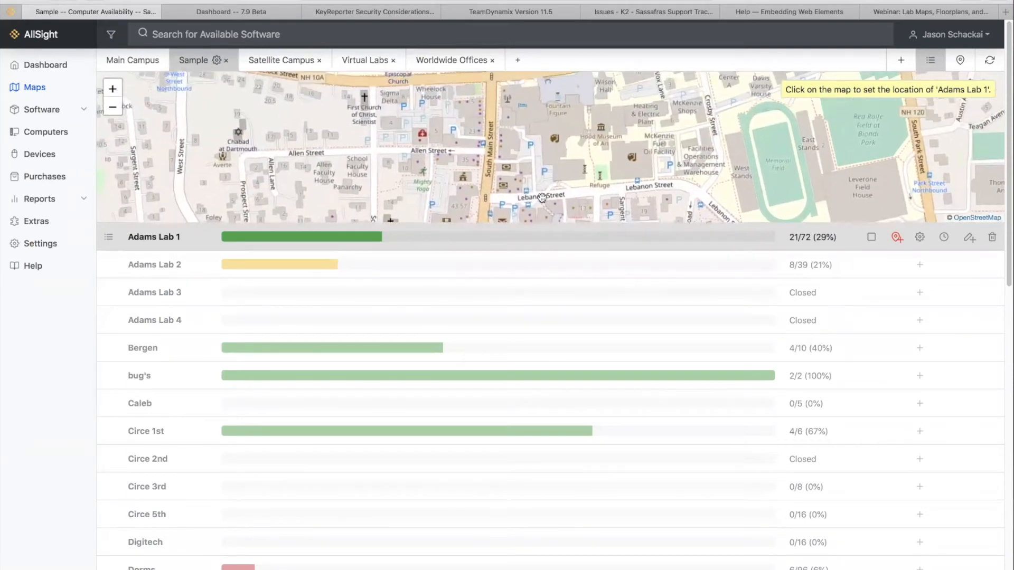
{"action": "left_click_drag", "start_coordinate": [621, 163], "coordinate": [596, 184]}
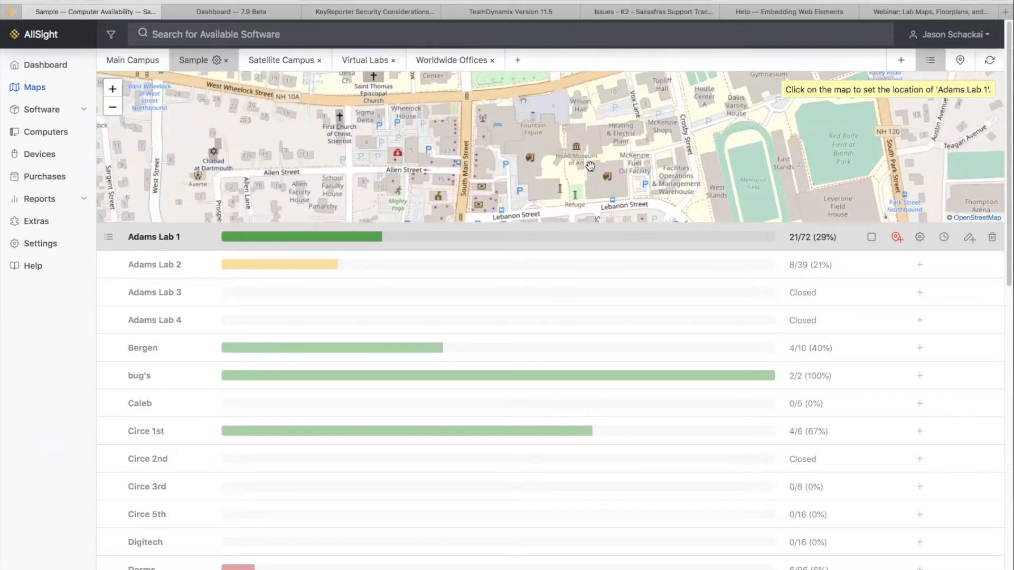
{"action": "left_click_drag", "start_coordinate": [608, 180], "coordinate": [599, 97]}
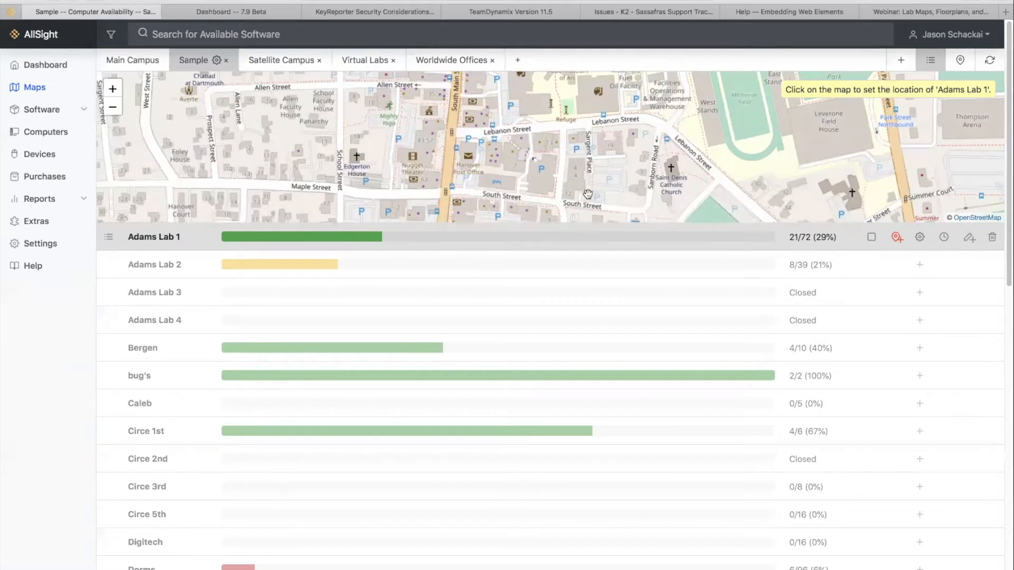
{"action": "scroll", "coordinate": [585, 190], "scroll_direction": "up", "scroll_amount": 2}
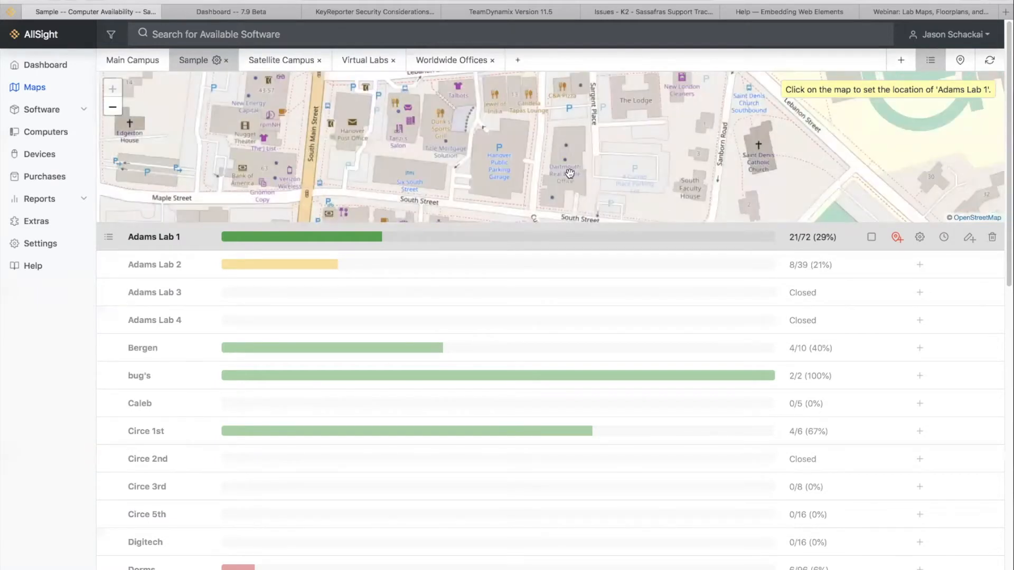
{"action": "left_click", "coordinate": [581, 177]}
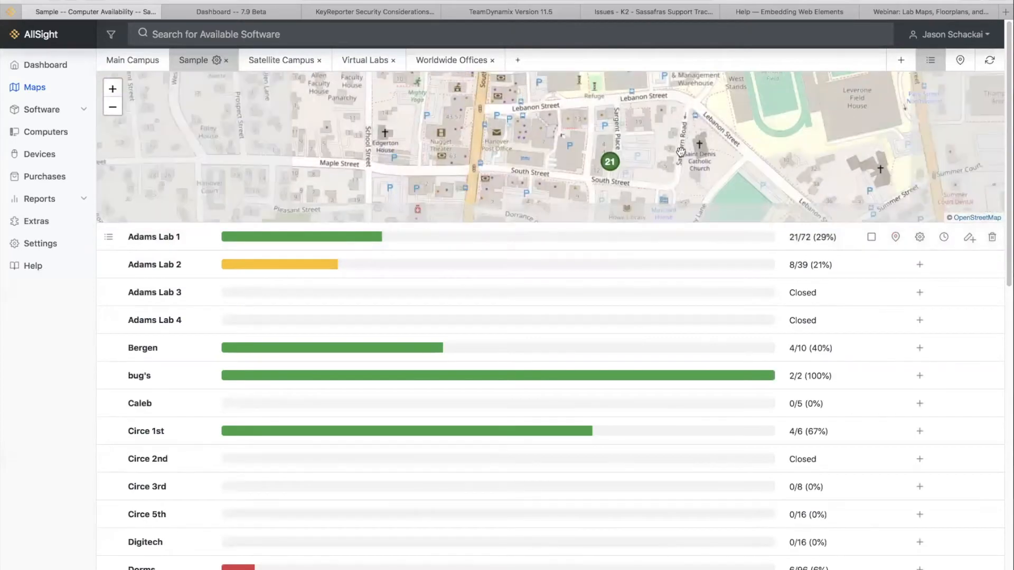
{"action": "left_click_drag", "start_coordinate": [693, 190], "coordinate": [695, 227]}
{"action": "scroll", "coordinate": [682, 159], "scroll_direction": "down", "scroll_amount": 2}
{"action": "mouse_move", "coordinate": [693, 165]}
{"action": "left_mouse_down"}
{"action": "mouse_move", "coordinate": [646, 158]}
{"action": "mouse_move", "coordinate": [642, 93]}
{"action": "left_mouse_up"}
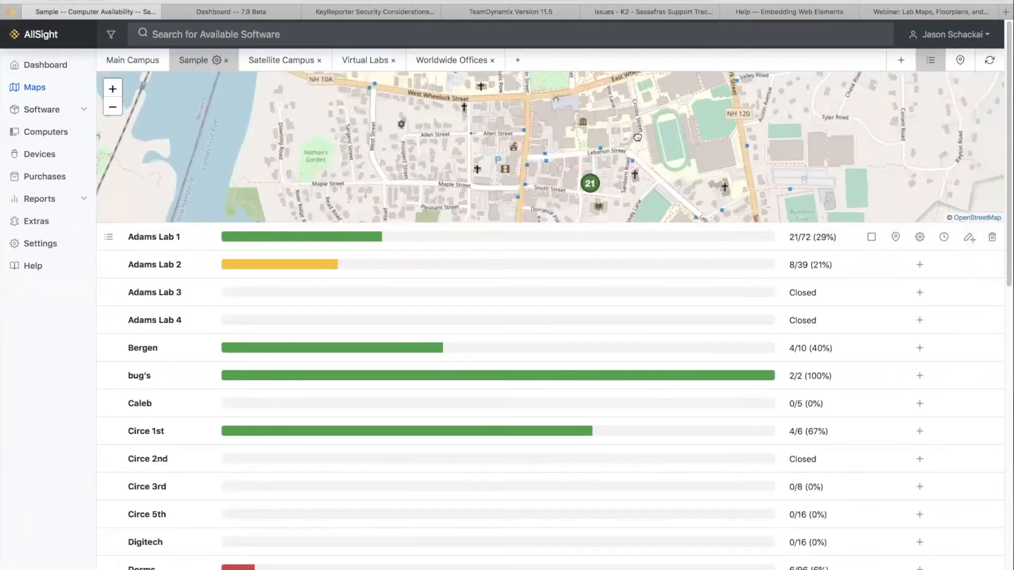
{"action": "left_click", "coordinate": [562, 0]}
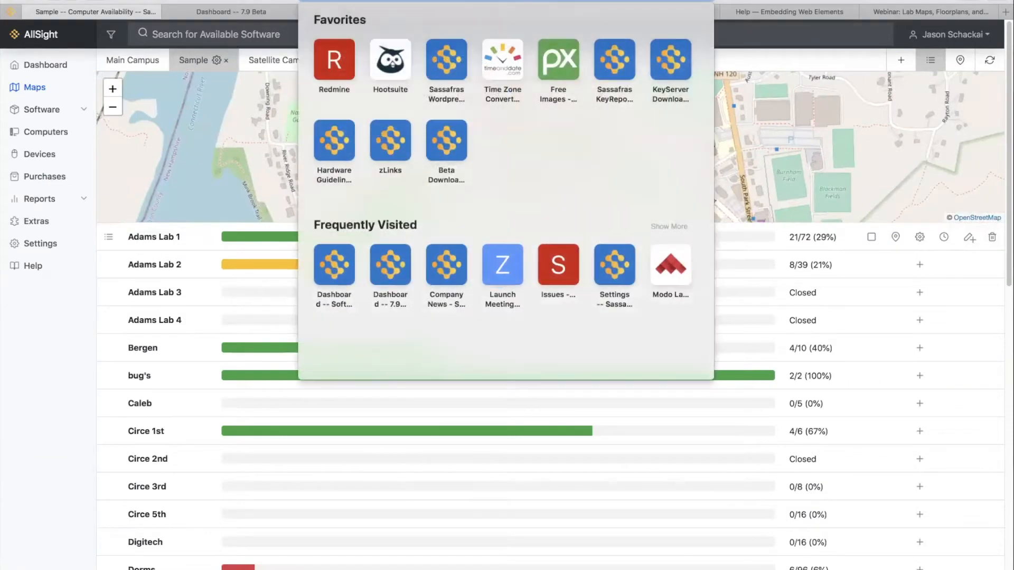
{"action": "key", "text": "Return"}
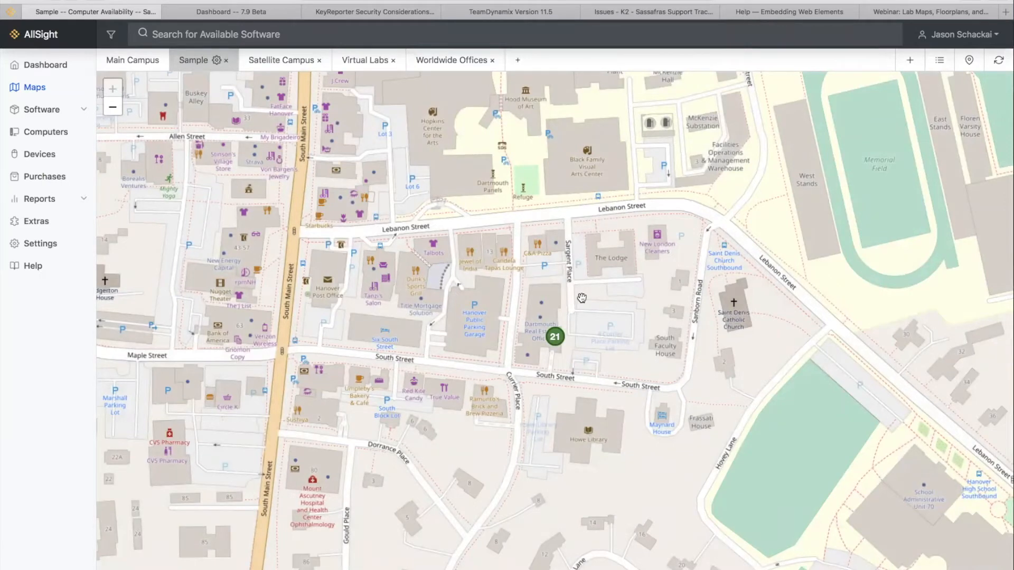
- Toggle the Sample map's list view on and off, leaving the location list shown beneath the map
{"action": "left_click", "coordinate": [937, 65]}
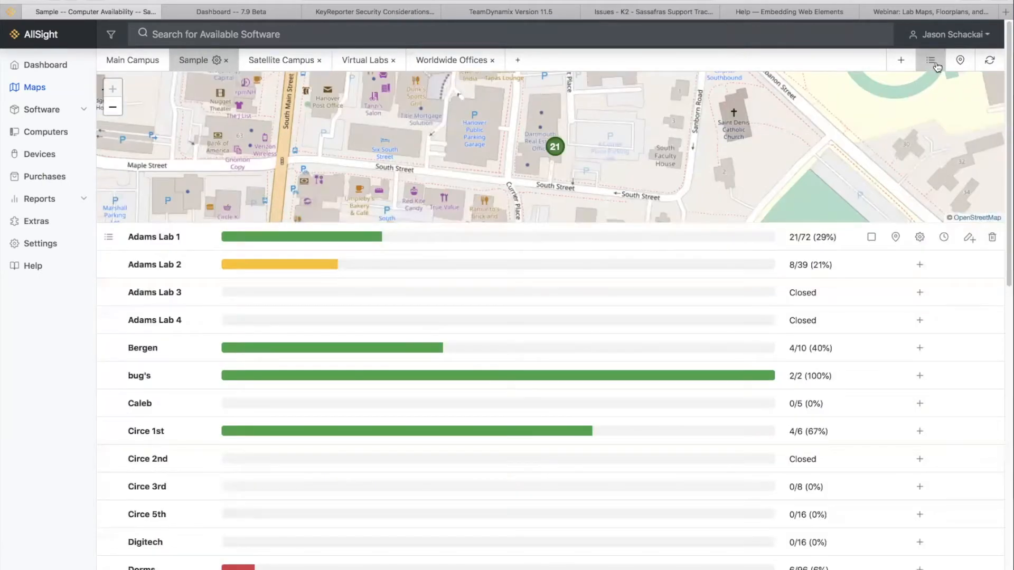
{"action": "left_click", "coordinate": [942, 65]}
{"action": "left_click", "coordinate": [943, 65]}
{"action": "left_click", "coordinate": [928, 66]}
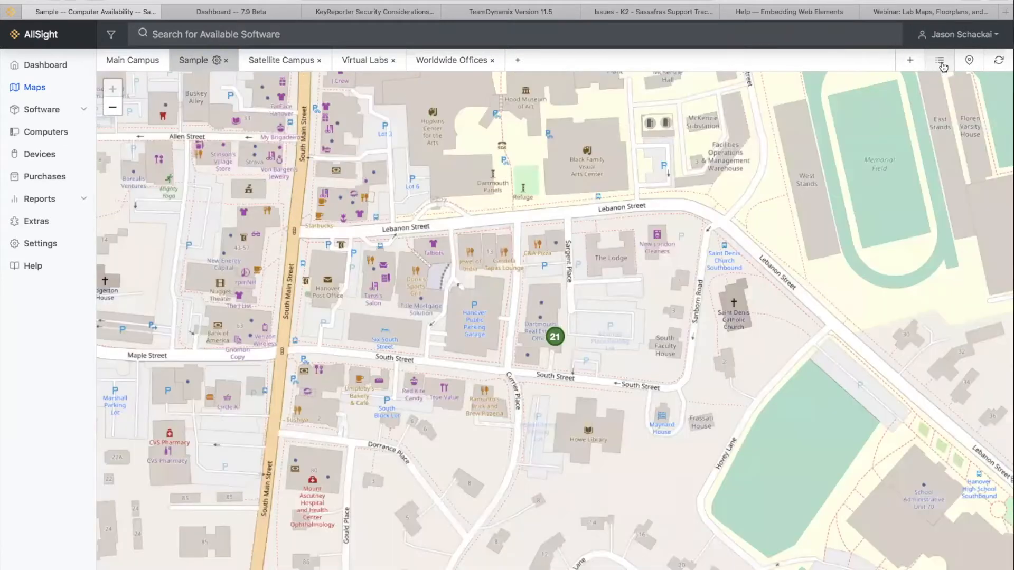
{"action": "left_click", "coordinate": [941, 64]}
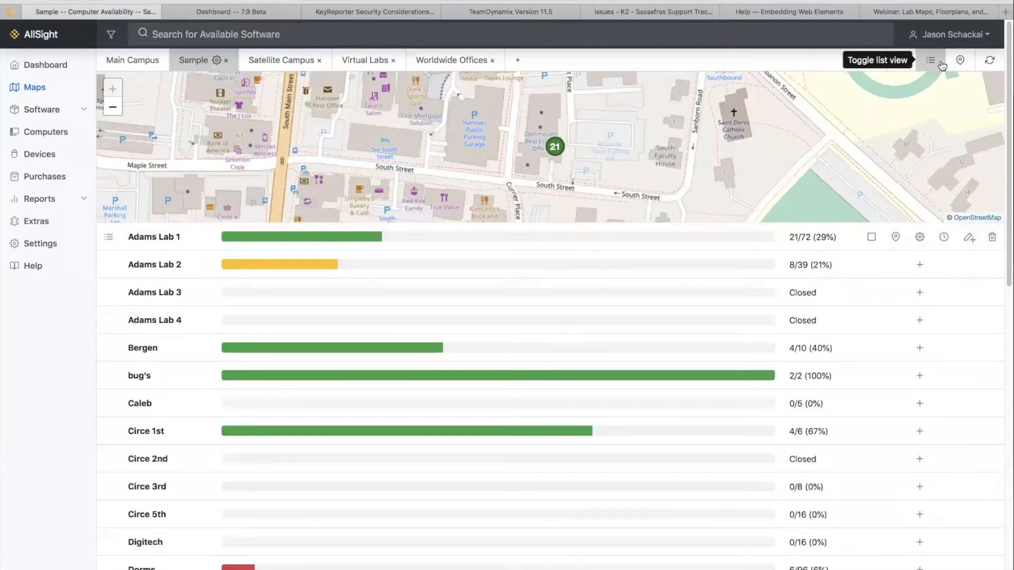
- Add the Adams Lab 2 division to the Sample map and place it at Saint Denis Catholic Church beside Sanborn Road
{"action": "left_click", "coordinate": [919, 265]}
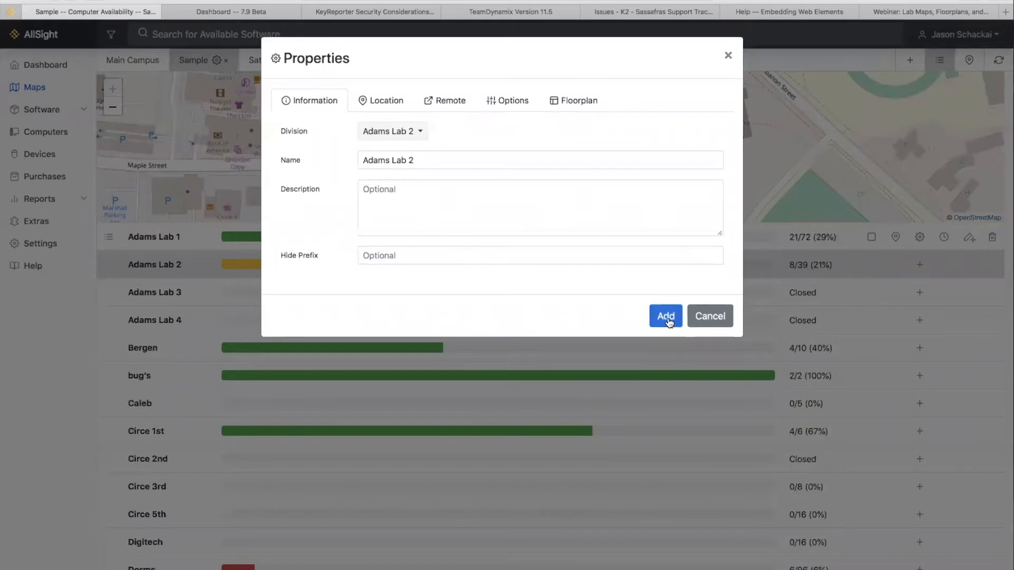
{"action": "left_click", "coordinate": [667, 319]}
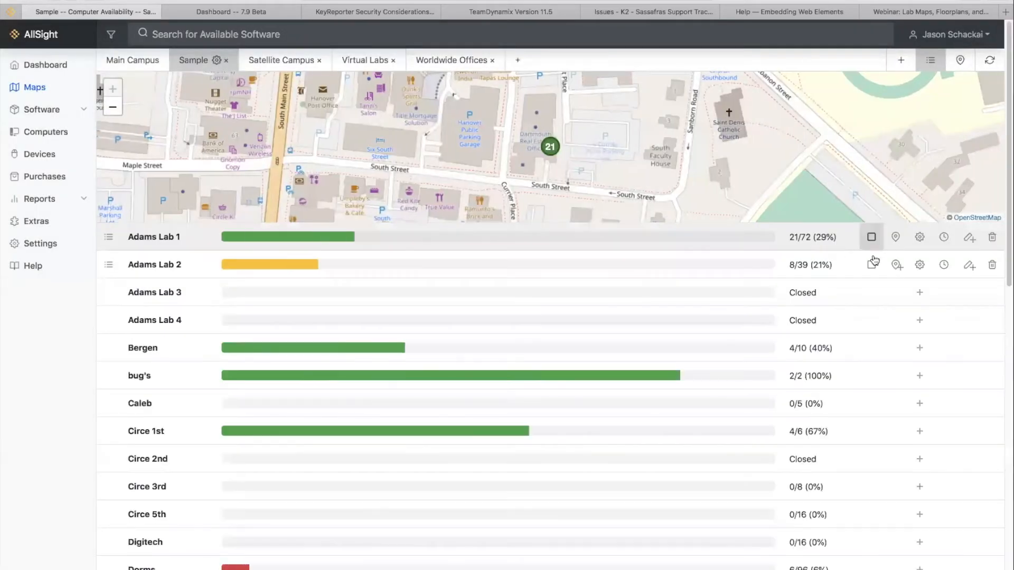
{"action": "left_click", "coordinate": [897, 265]}
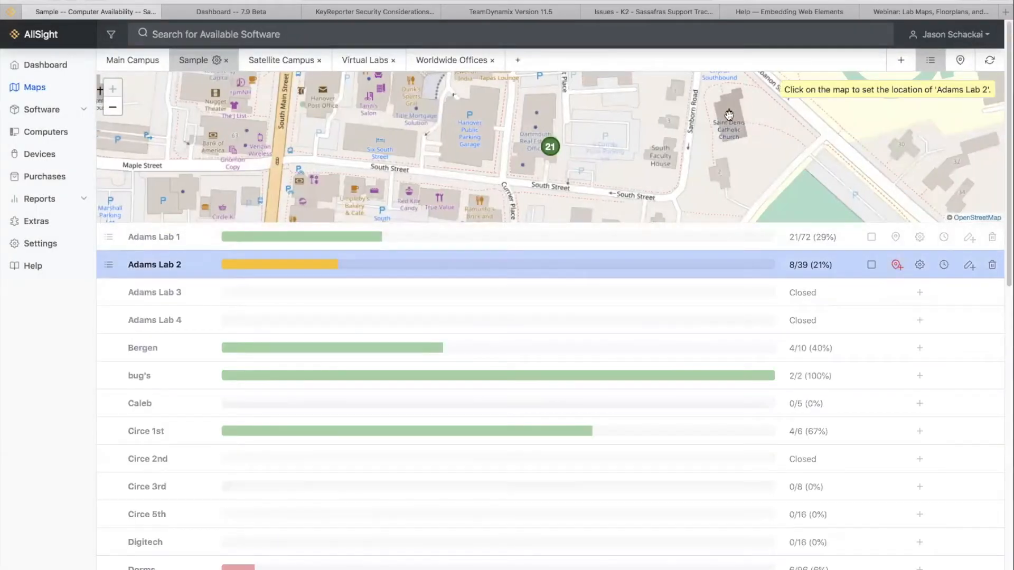
{"action": "left_click", "coordinate": [729, 115]}
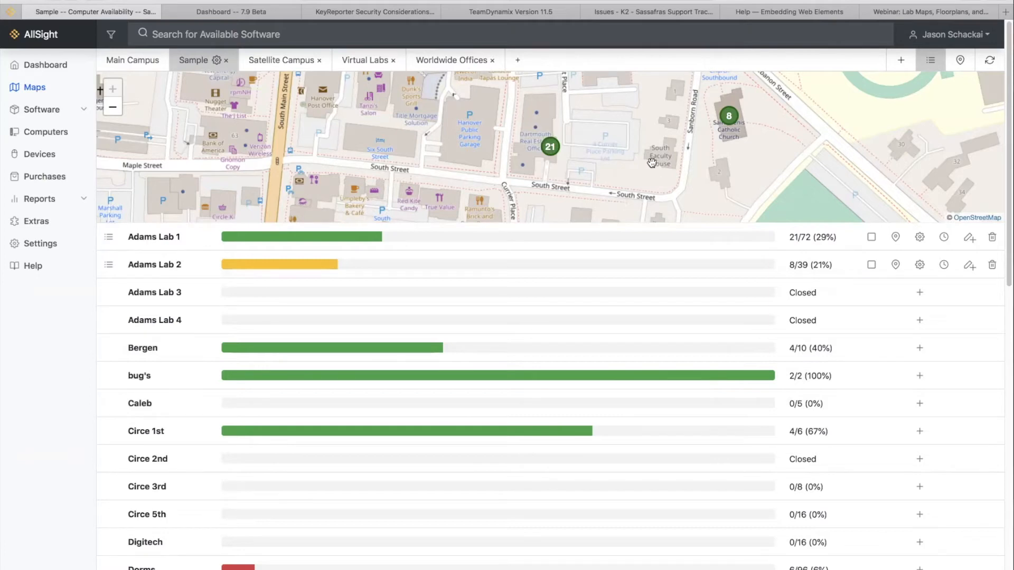
- Make the Sample map visible to public viewers and save its properties
{"action": "left_click", "coordinate": [217, 61]}
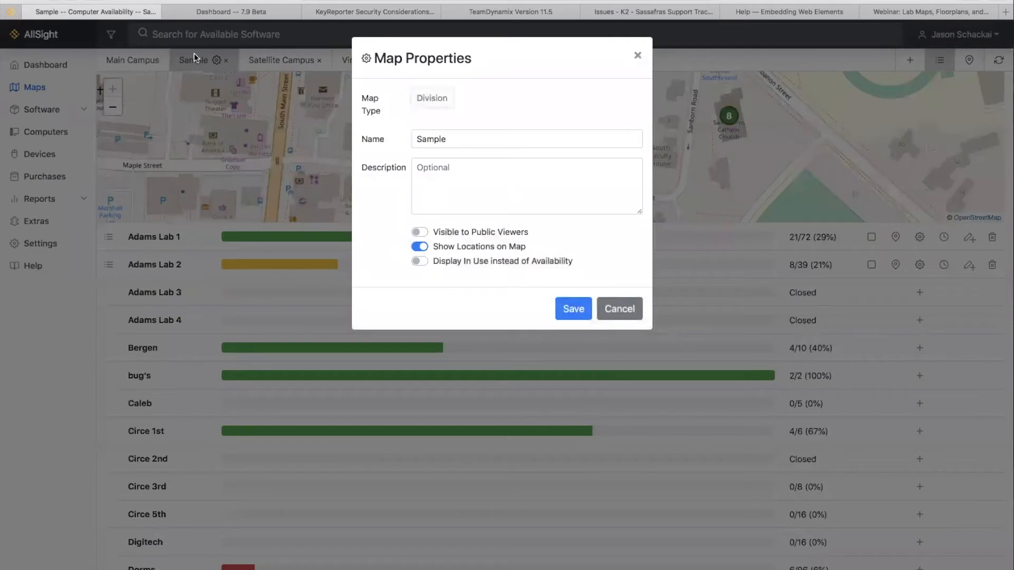
{"action": "left_click", "coordinate": [420, 232]}
{"action": "left_click", "coordinate": [582, 317]}
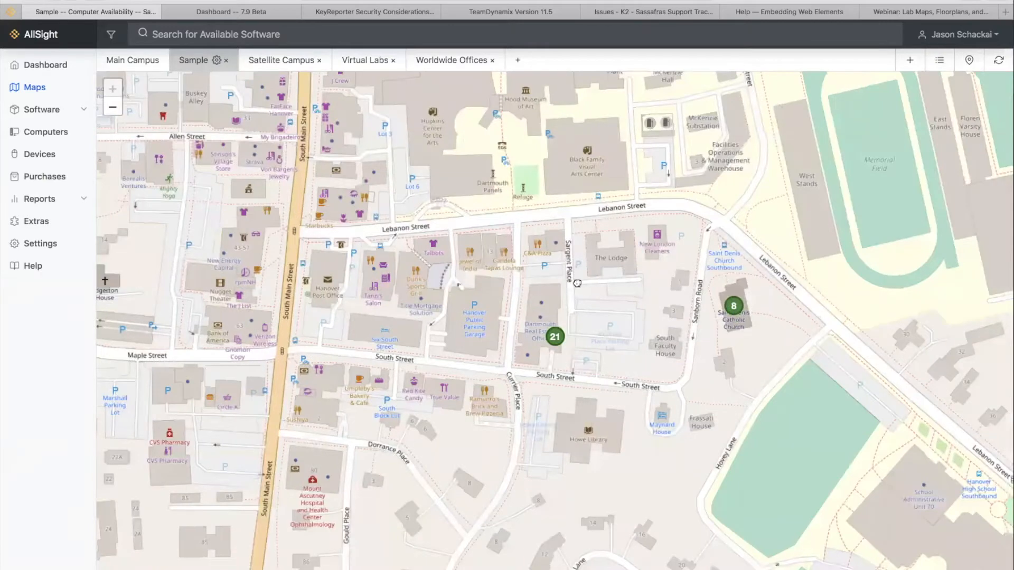
- Create a floorplan for Adams Lab 1 without a background image, keeping its dimensions at 24 by 16 ft
{"action": "left_click_drag", "start_coordinate": [802, 331], "coordinate": [750, 299]}
{"action": "left_click", "coordinate": [940, 60]}
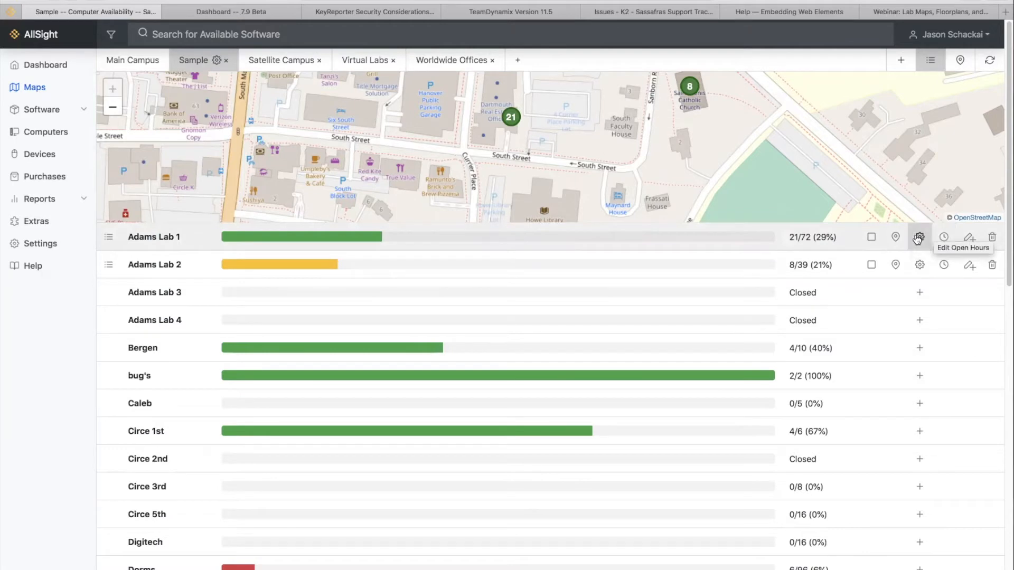
{"action": "left_click", "coordinate": [970, 240]}
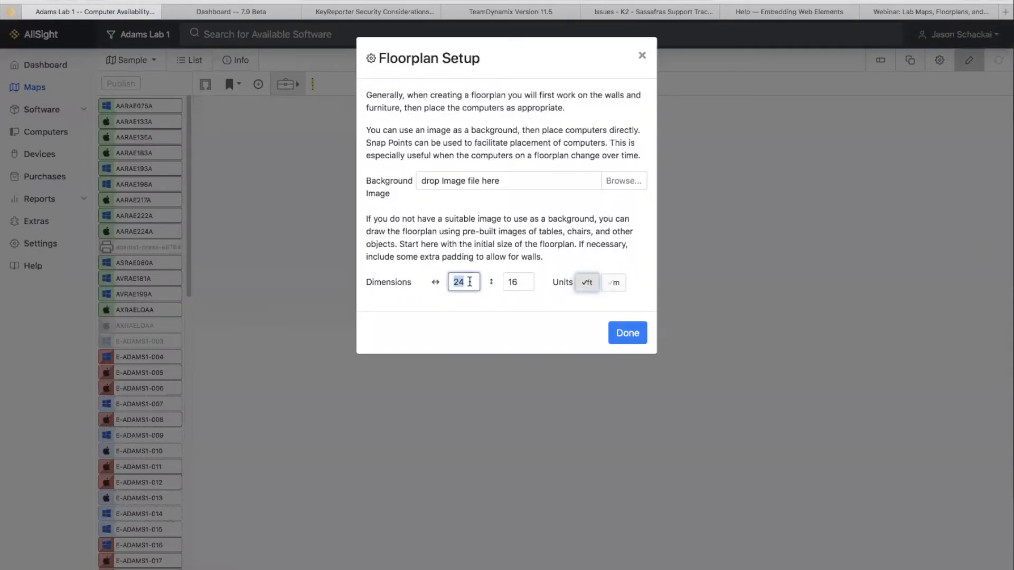
{"action": "key", "text": "Tab"}
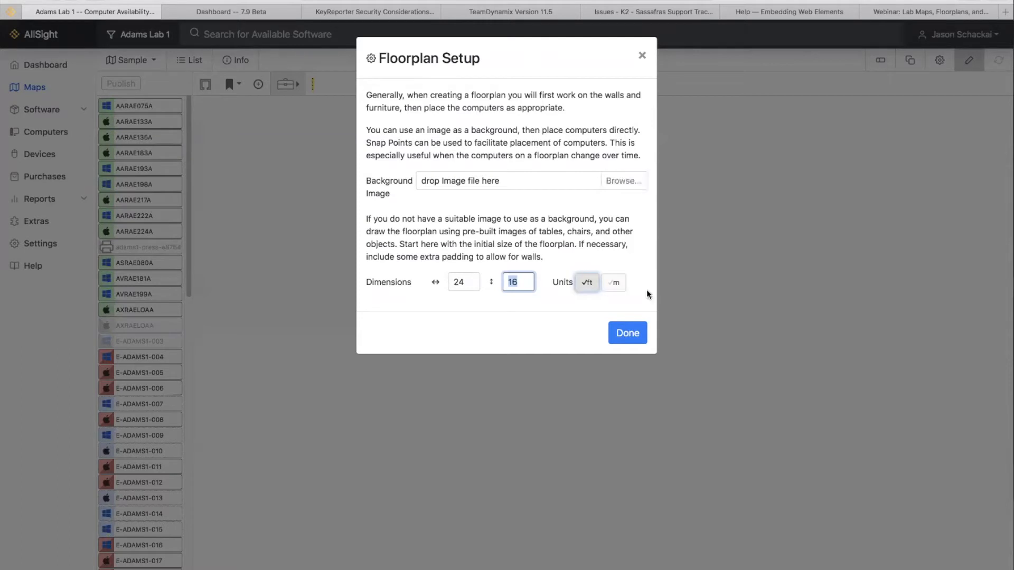
{"action": "left_click", "coordinate": [628, 338]}
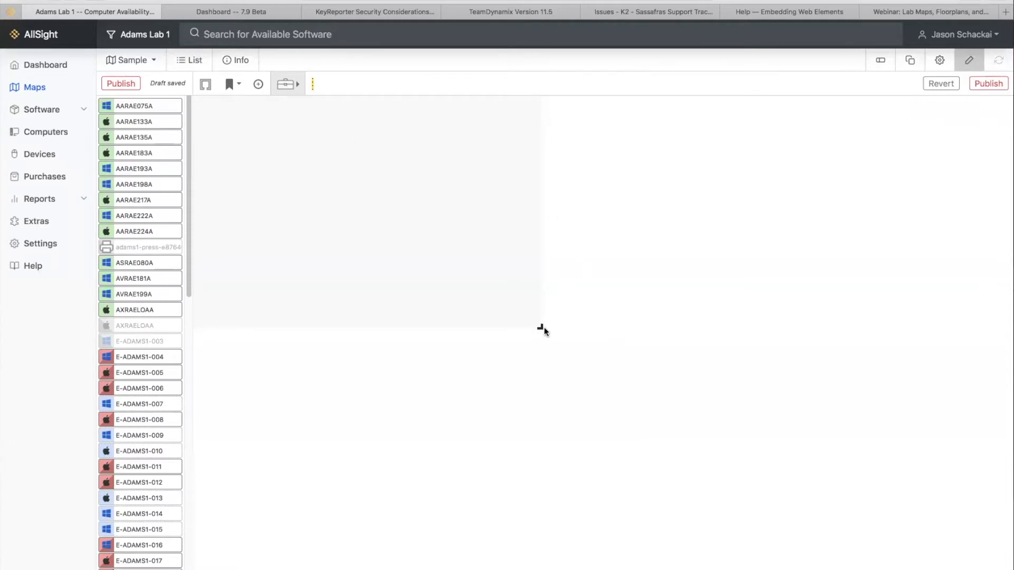
- Enlarge the floorplan canvas to roughly twice its size and draw outer walls around it, leaving a doorway gap in the bottom wall
{"action": "left_click_drag", "start_coordinate": [541, 328], "coordinate": [750, 474]}
{"action": "left_click_drag", "start_coordinate": [751, 472], "coordinate": [896, 536]}
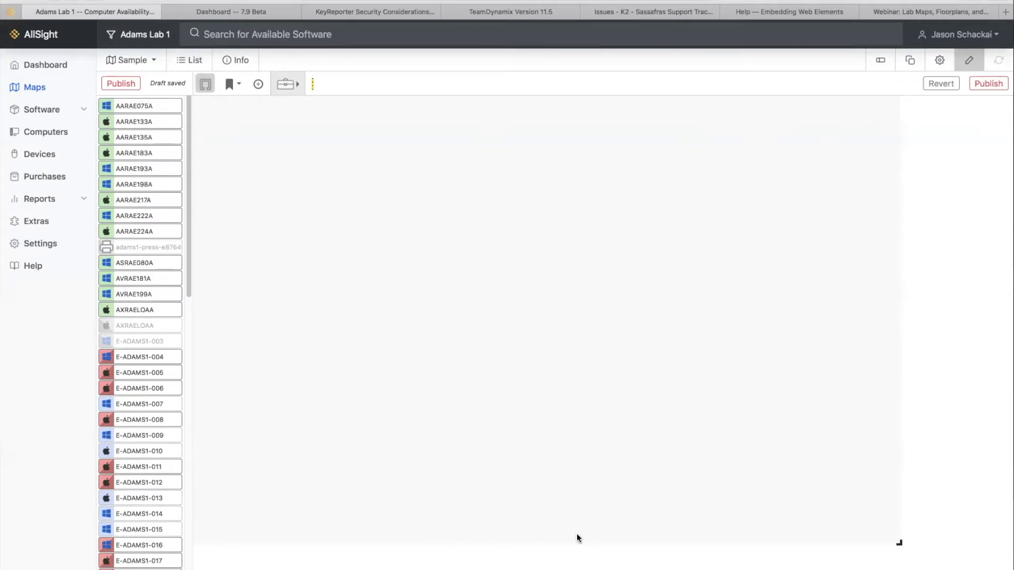
{"action": "mouse_move", "coordinate": [577, 534]}
{"action": "left_mouse_down"}
{"action": "mouse_move", "coordinate": [894, 537]}
{"action": "mouse_move", "coordinate": [863, 206]}
{"action": "mouse_move", "coordinate": [892, 96]}
{"action": "mouse_move", "coordinate": [388, 109]}
{"action": "mouse_move", "coordinate": [192, 100]}
{"action": "mouse_move", "coordinate": [192, 541]}
{"action": "mouse_move", "coordinate": [556, 535]}
{"action": "mouse_move", "coordinate": [500, 546]}
{"action": "mouse_move", "coordinate": [519, 534]}
{"action": "left_mouse_up"}
{"action": "key", "text": "Escape"}
- Extend the canvas slightly, then narrow and shift the outer walls so all four sides fit inside it
{"action": "left_click_drag", "start_coordinate": [900, 542], "coordinate": [901, 543]}
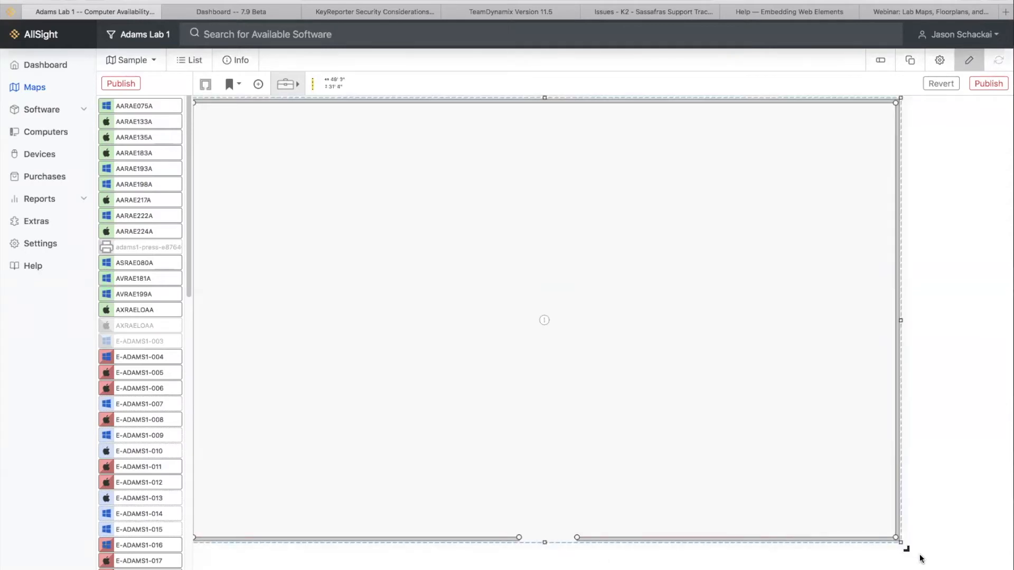
{"action": "left_click_drag", "start_coordinate": [901, 320], "coordinate": [889, 323]}
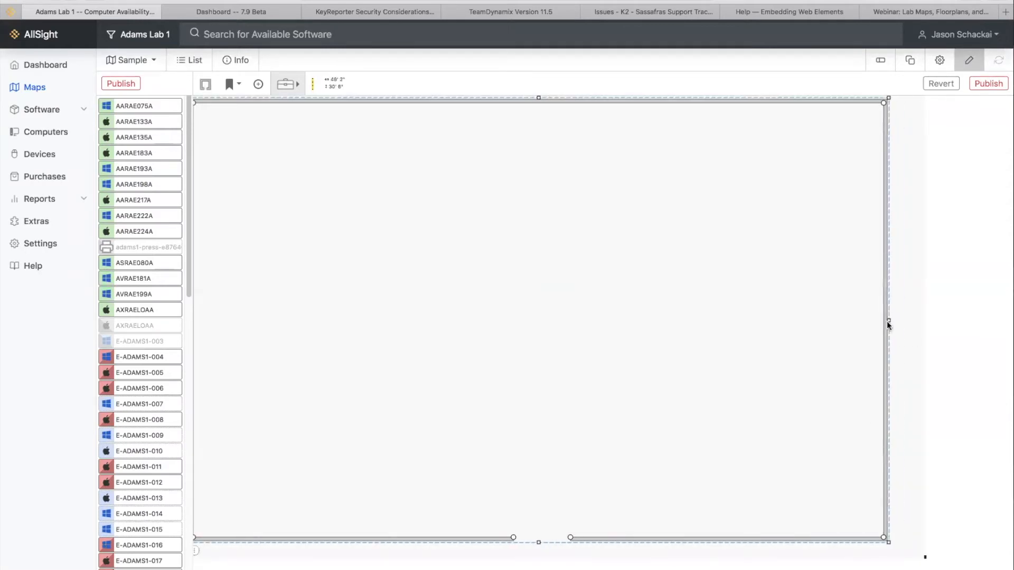
{"action": "left_click", "coordinate": [704, 100]}
{"action": "left_click_drag", "start_coordinate": [704, 100], "coordinate": [696, 100]}
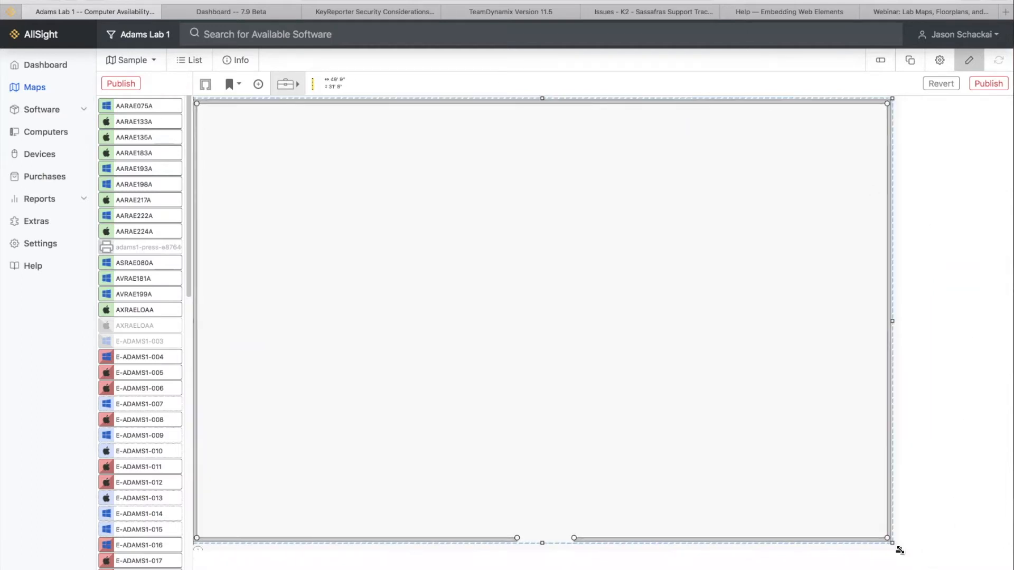
- Draw a vertical partition wall from the top wall, a quarter of the way across the room, to just past mid-height
{"action": "left_click", "coordinate": [670, 445]}
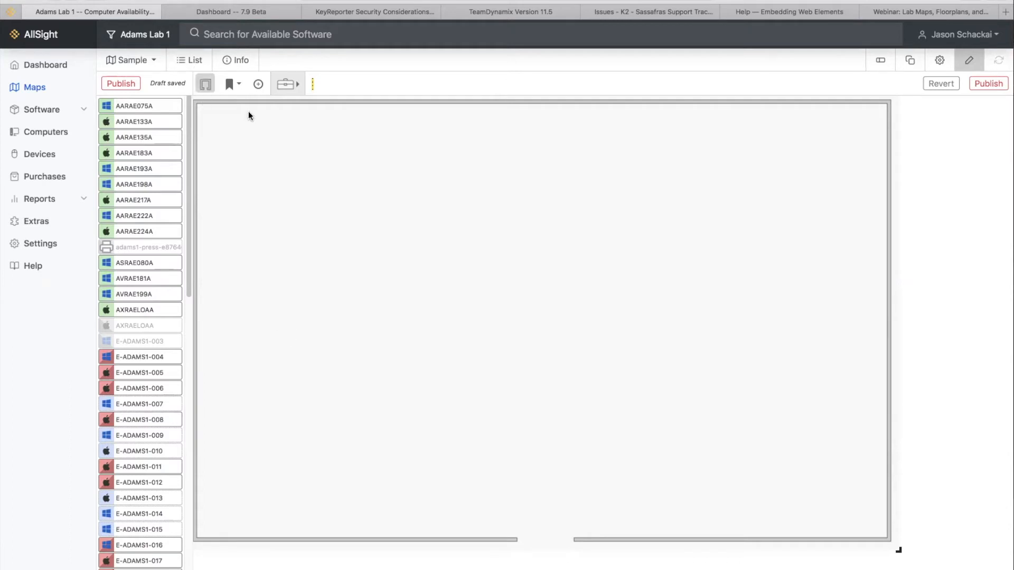
{"action": "left_click", "coordinate": [375, 103]}
{"action": "left_click", "coordinate": [372, 290]}
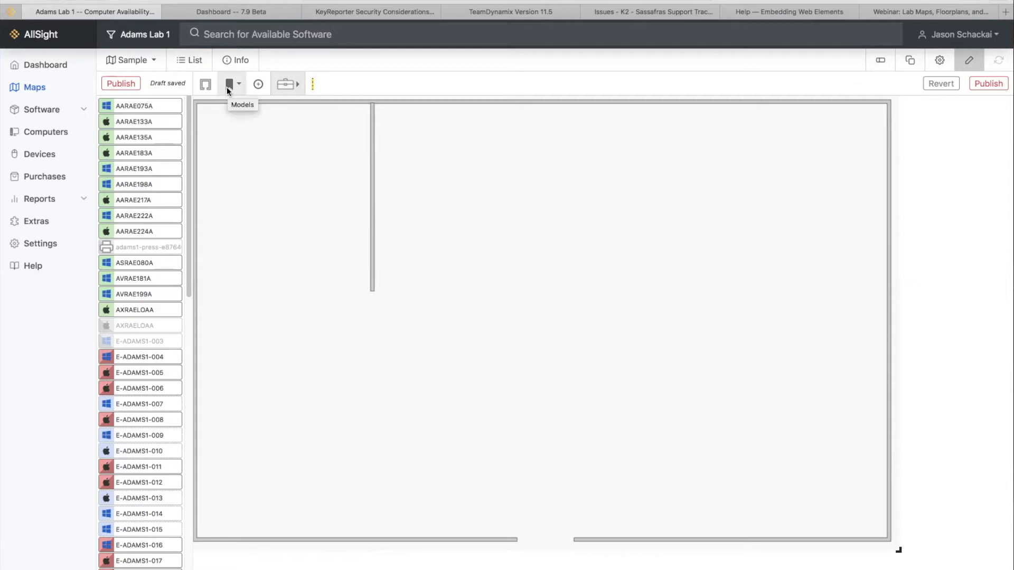
- Place the QR Code, Large model inside the room's lower-left corner
{"action": "left_click", "coordinate": [227, 87]}
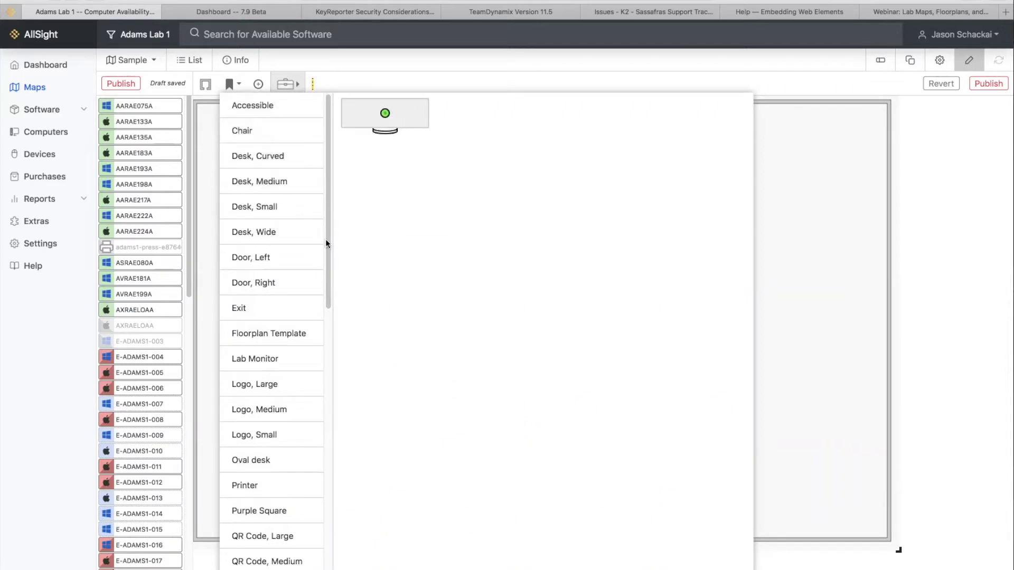
{"action": "scroll", "coordinate": [325, 239], "scroll_direction": "down", "scroll_amount": 5}
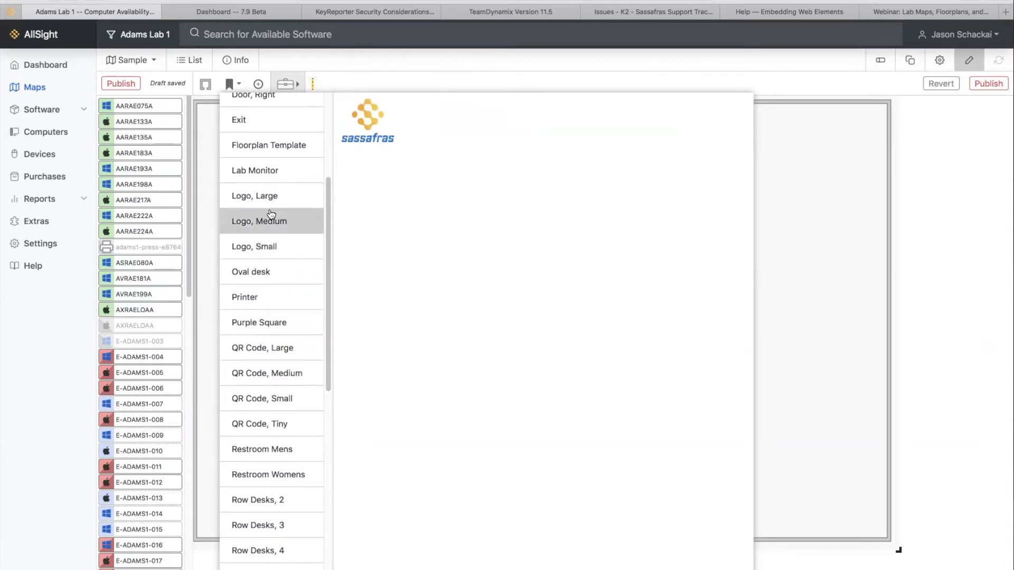
{"action": "left_click_drag", "start_coordinate": [333, 217], "coordinate": [322, 272]}
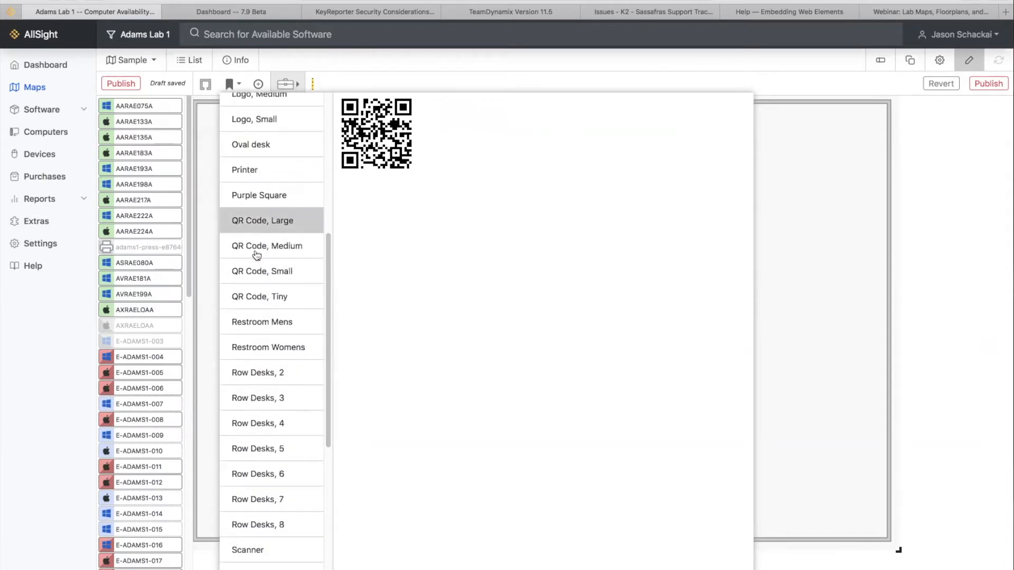
{"action": "left_click", "coordinate": [259, 221]}
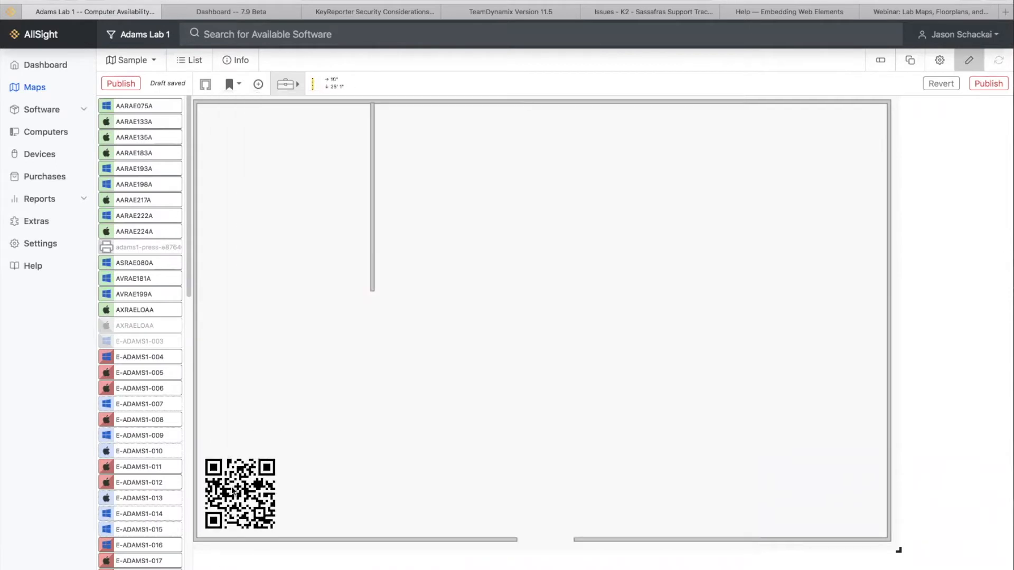
{"action": "left_click", "coordinate": [233, 490]}
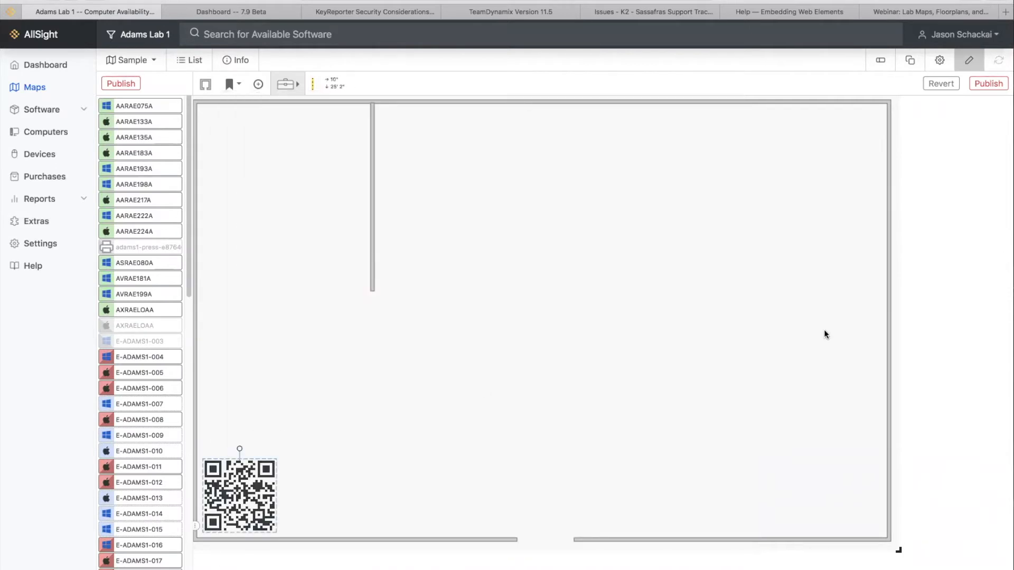
{"action": "left_click", "coordinate": [318, 456]}
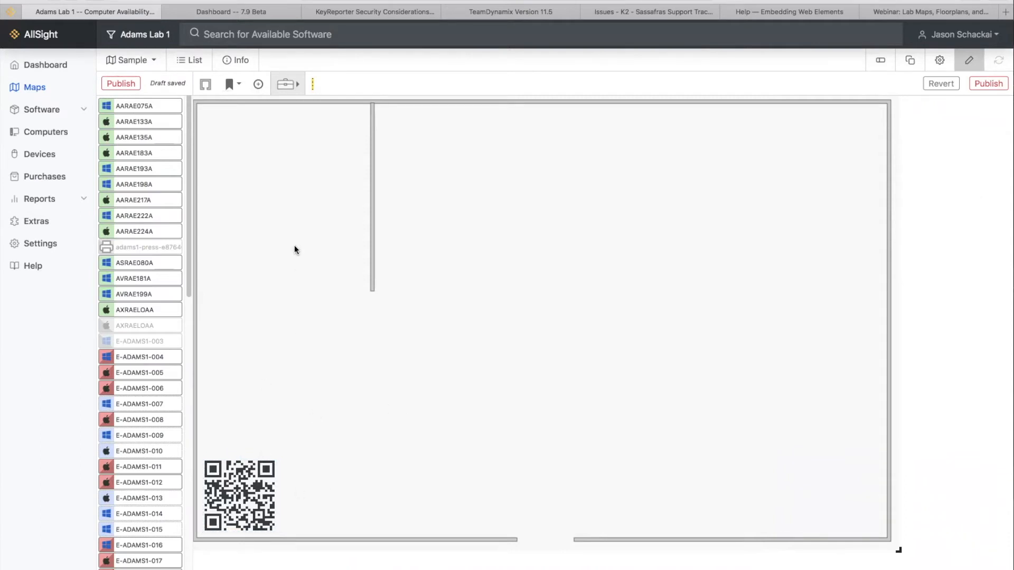
- Place a Desk, Small model just right of the partition near the top wall, rotated so its chair faces that wall
{"action": "left_click", "coordinate": [227, 81]}
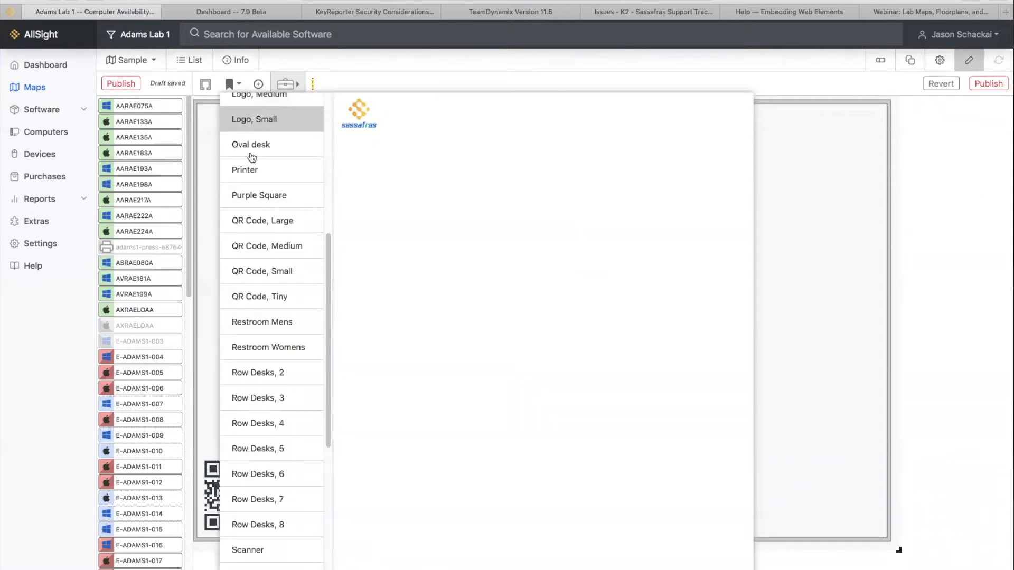
{"action": "scroll", "coordinate": [274, 190], "scroll_direction": "up", "scroll_amount": 3}
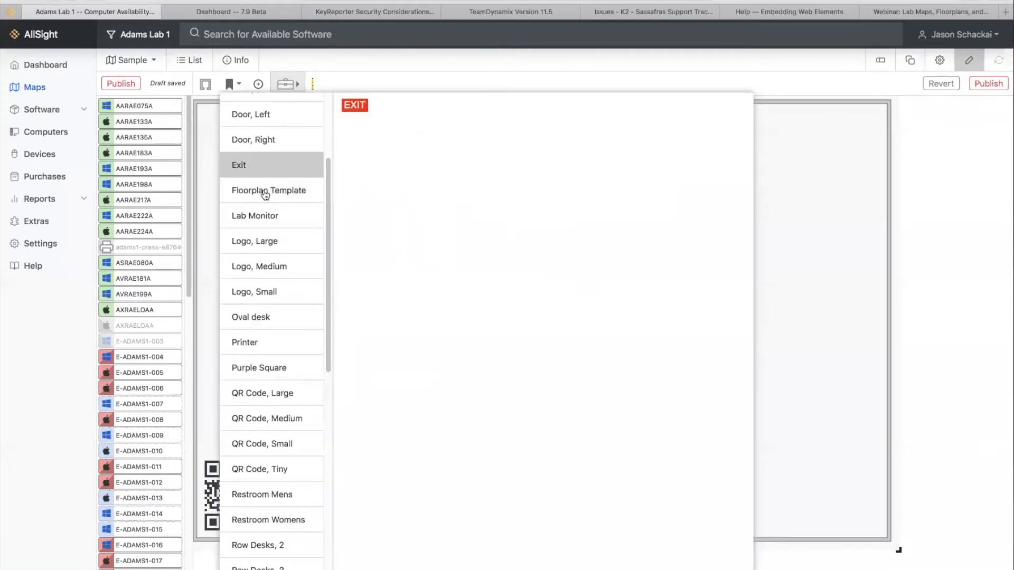
{"action": "scroll", "coordinate": [267, 174], "scroll_direction": "up", "scroll_amount": 3}
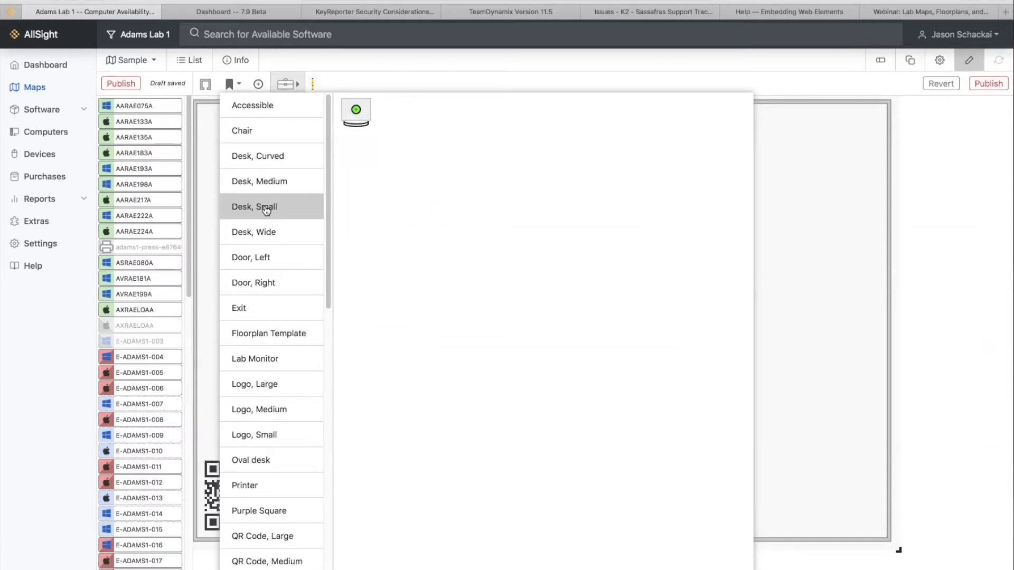
{"action": "left_click_drag", "start_coordinate": [266, 211], "coordinate": [415, 195]}
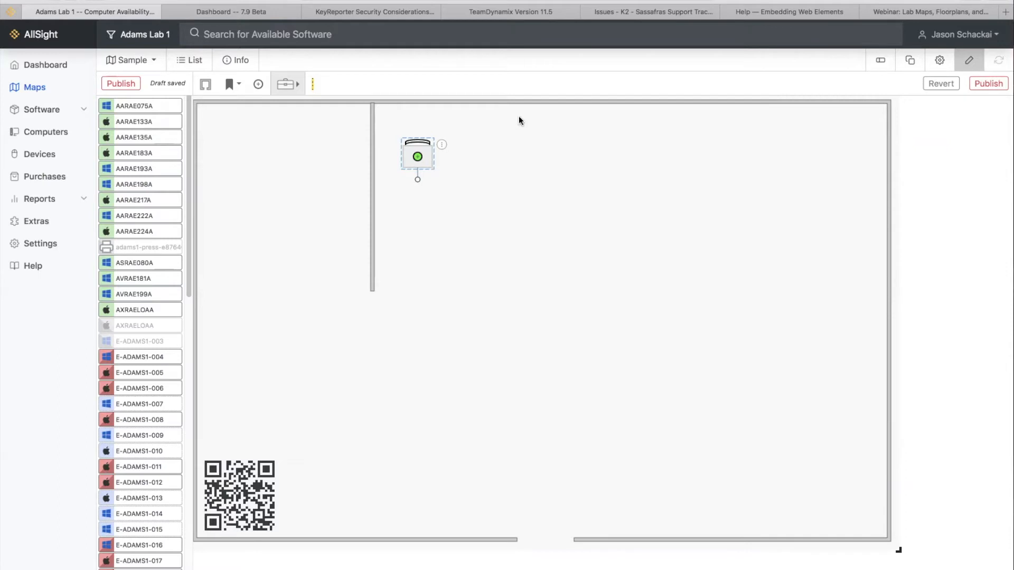
{"action": "left_click", "coordinate": [495, 171]}
- Duplicate the small desk into an evenly spaced horizontal row of eight desks along the top wall
{"action": "left_click_drag", "start_coordinate": [413, 147], "coordinate": [393, 131]}
{"action": "key", "text": "super+d"}
{"action": "left_click_drag", "start_coordinate": [439, 161], "coordinate": [479, 154]}
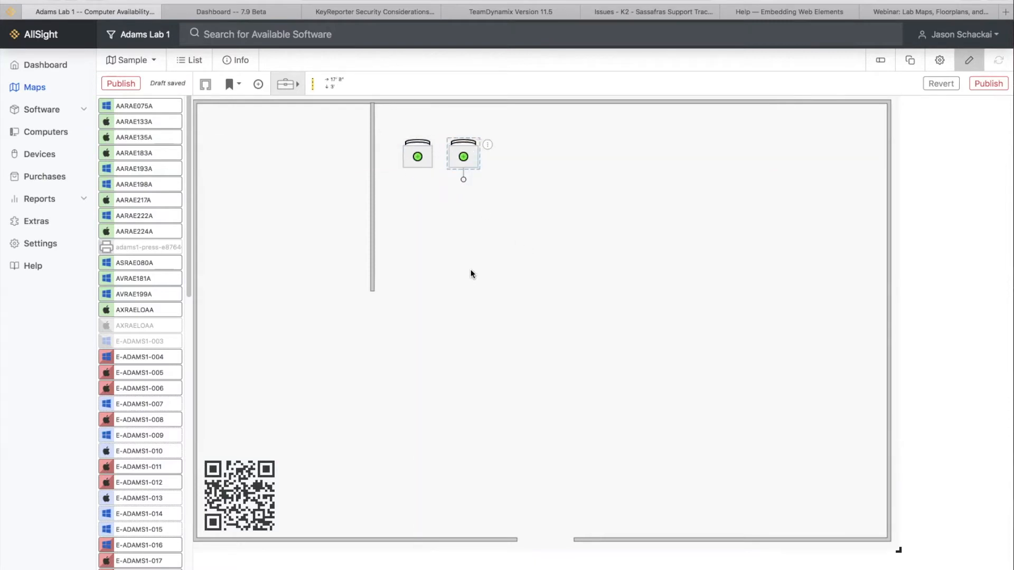
{"action": "key", "text": "super+d"}
{"action": "key", "text": "super+d"}
{"action": "key", "text": "super+d"}
{"action": "key", "text": "super+d"}
{"action": "key", "text": "super+d"}
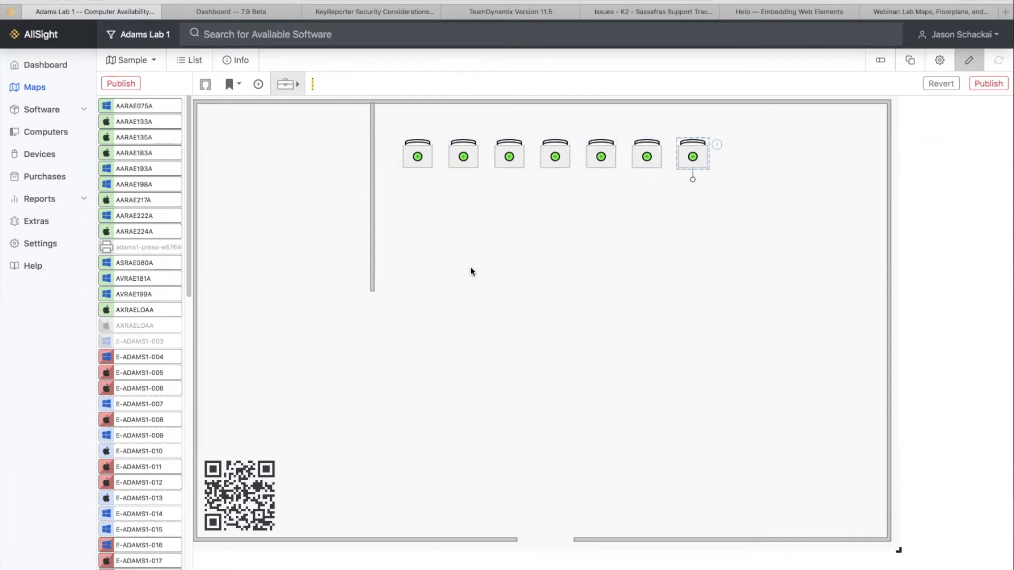
{"action": "key", "text": "super+d"}
- Duplicate the whole row of eight desks and position the copy directly below the first row
{"action": "left_click_drag", "start_coordinate": [398, 125], "coordinate": [748, 208]}
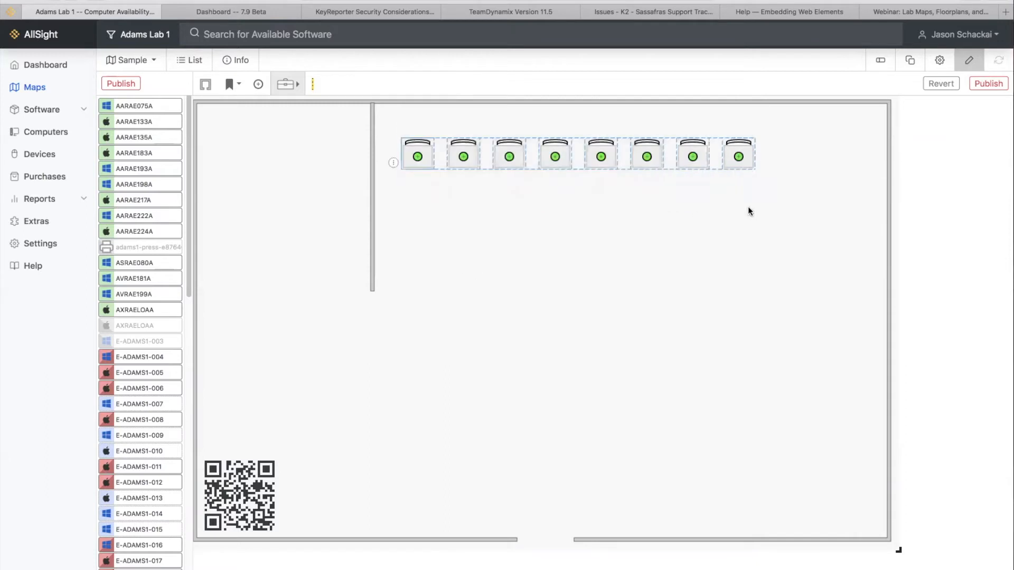
{"action": "key", "text": "super+d"}
{"action": "left_click_drag", "start_coordinate": [751, 169], "coordinate": [745, 217]}
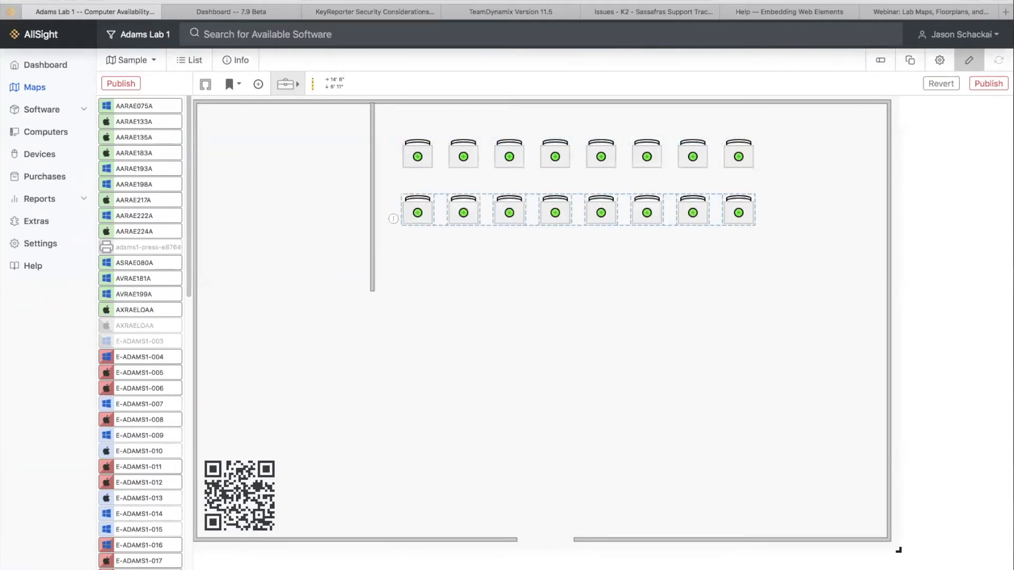
- Duplicate the selected desk row four more times below, making six evenly spaced rows of eight desks
{"action": "key", "text": "super+d"}
{"action": "key", "text": "super+d"}
{"action": "key", "text": "super+d"}
{"action": "key", "text": "super+d"}
{"action": "left_click", "coordinate": [821, 255]}
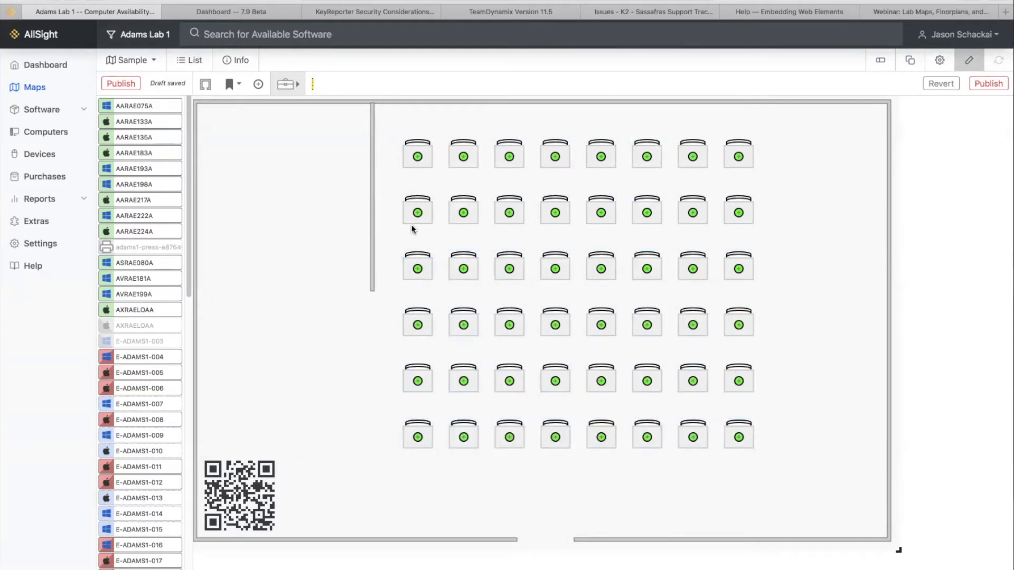
- Place a Door, Right model in the lower wall's opening and extend the left wall segment's end to meet the door
{"action": "left_click", "coordinate": [228, 85]}
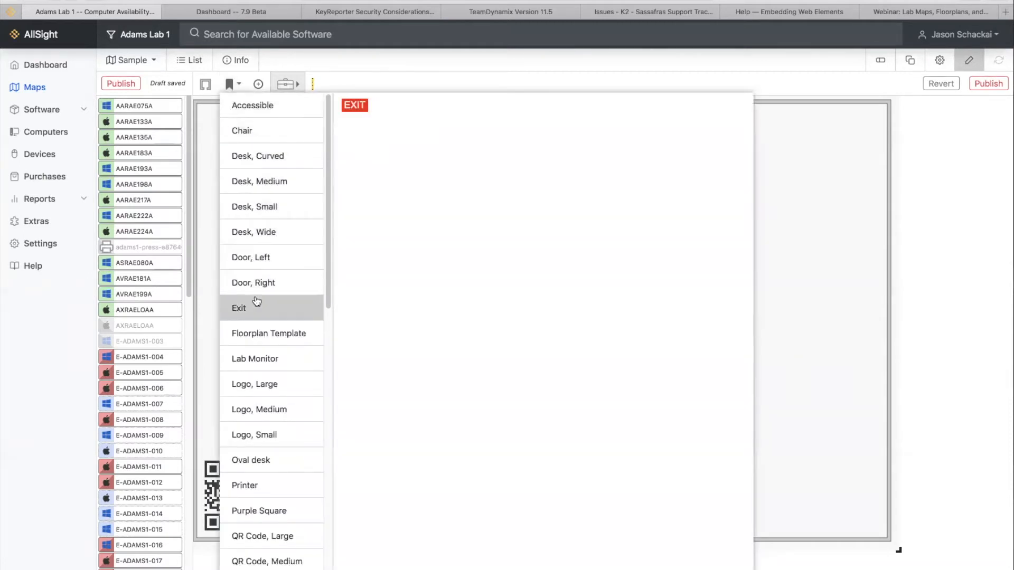
{"action": "left_click_drag", "start_coordinate": [254, 285], "coordinate": [520, 539]}
{"action": "left_click", "coordinate": [516, 539]}
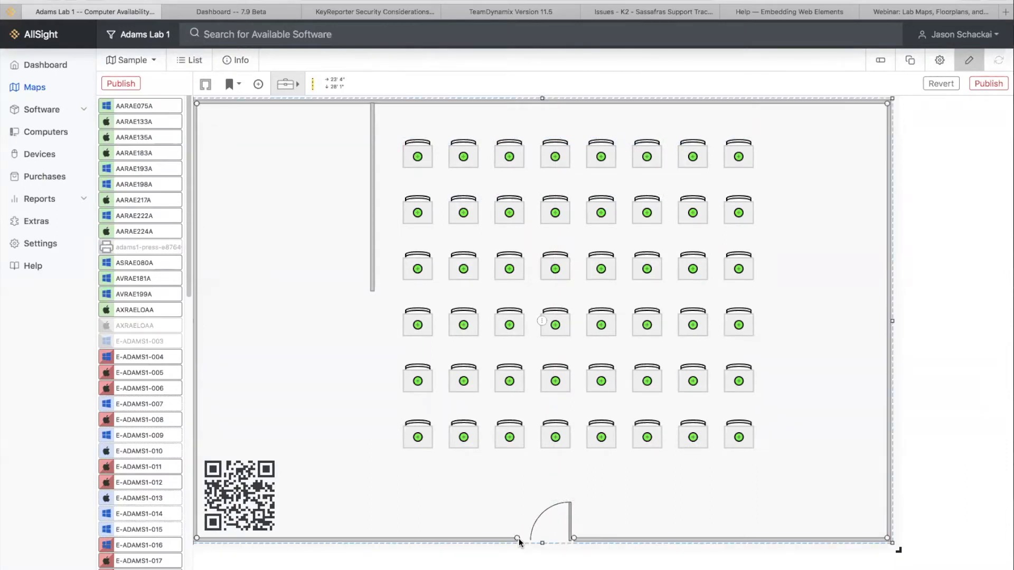
{"action": "left_click", "coordinate": [415, 130]}
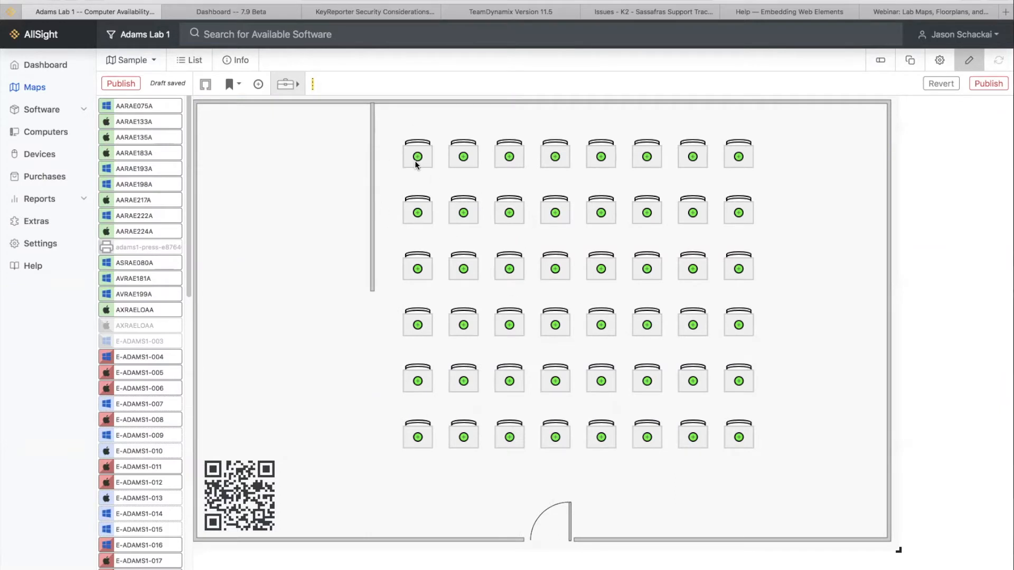
- Assign the listed devices in order to all 48 desks, starting with AARAE075A, AARAE133A and AARAE135A in the top row
{"action": "left_click_drag", "start_coordinate": [169, 111], "coordinate": [418, 157]}
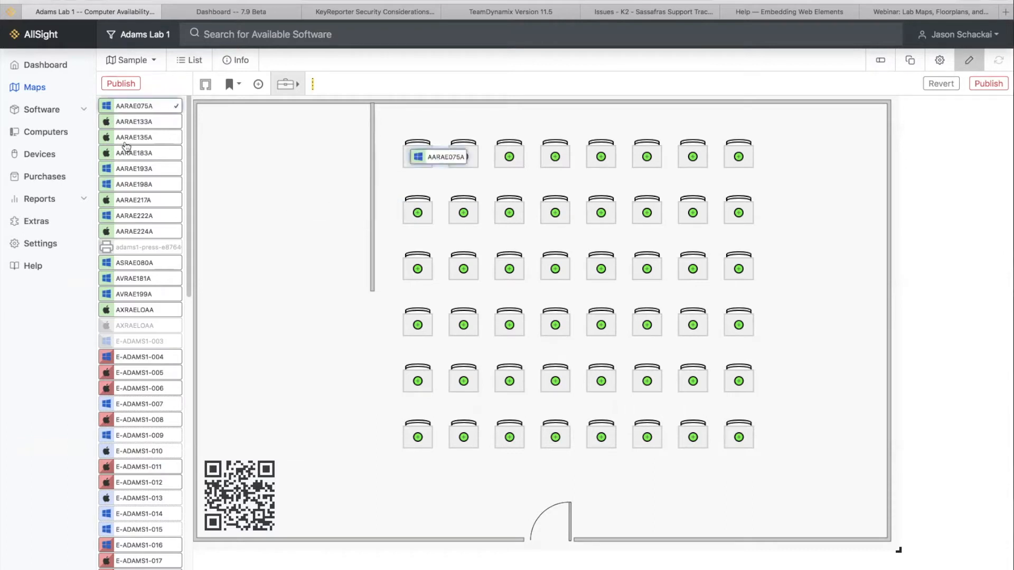
{"action": "left_click_drag", "start_coordinate": [146, 122], "coordinate": [486, 157]}
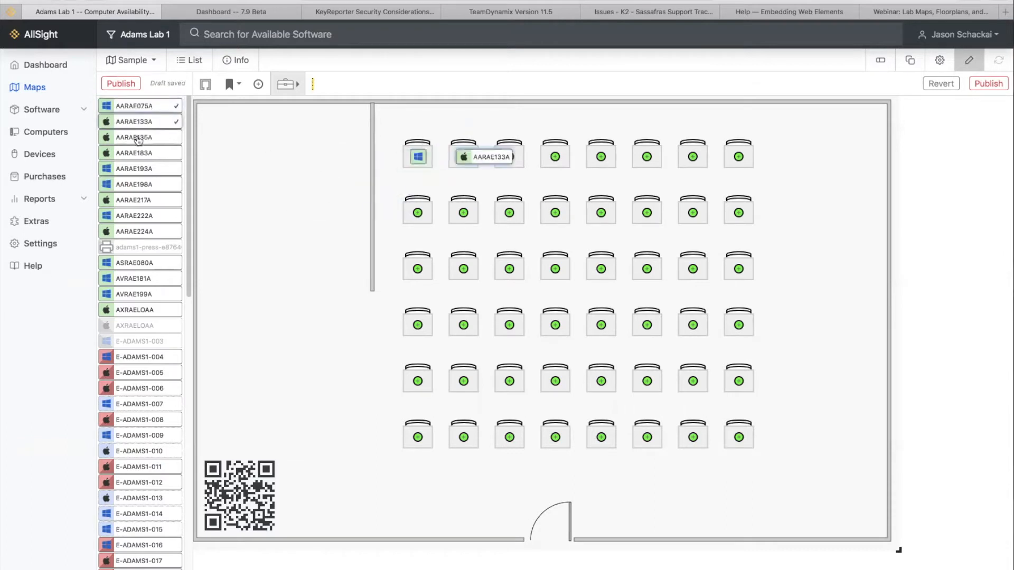
{"action": "left_click_drag", "start_coordinate": [146, 139], "coordinate": [509, 157]}
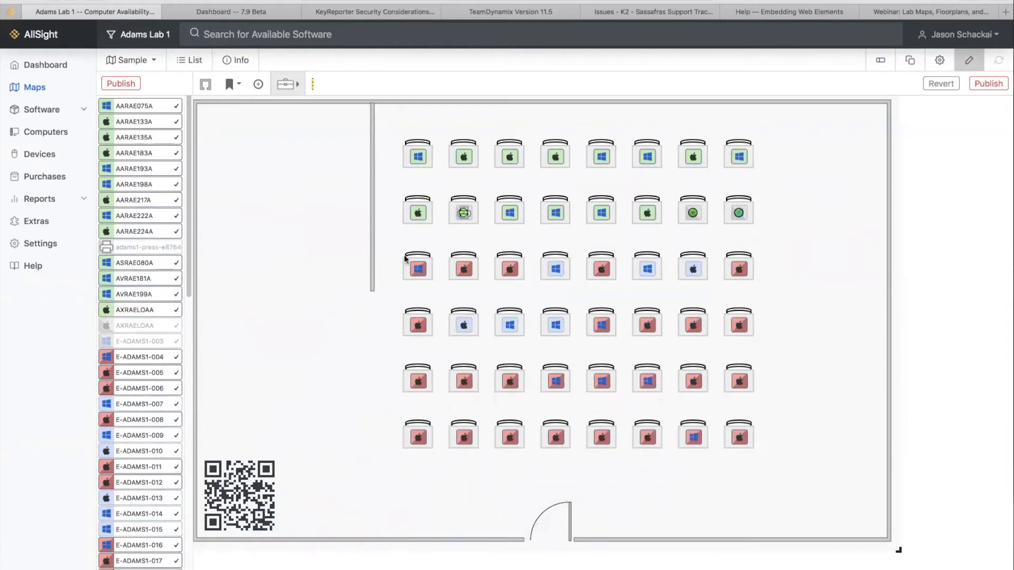
- Remove the printer and the two greyed-out computers, AXRAELOAA and E-ADAMS1-003, from the second-row desks
{"action": "mouse_move", "coordinate": [463, 216]}
{"action": "left_mouse_down"}
{"action": "mouse_move", "coordinate": [277, 229]}
{"action": "mouse_move", "coordinate": [123, 222]}
{"action": "left_mouse_up"}
{"action": "mouse_move", "coordinate": [693, 213]}
{"action": "left_mouse_down"}
{"action": "mouse_move", "coordinate": [271, 201]}
{"action": "mouse_move", "coordinate": [169, 186]}
{"action": "mouse_move", "coordinate": [565, 233]}
{"action": "mouse_move", "coordinate": [705, 219]}
{"action": "mouse_move", "coordinate": [114, 204]}
{"action": "mouse_move", "coordinate": [139, 196]}
{"action": "left_mouse_up"}
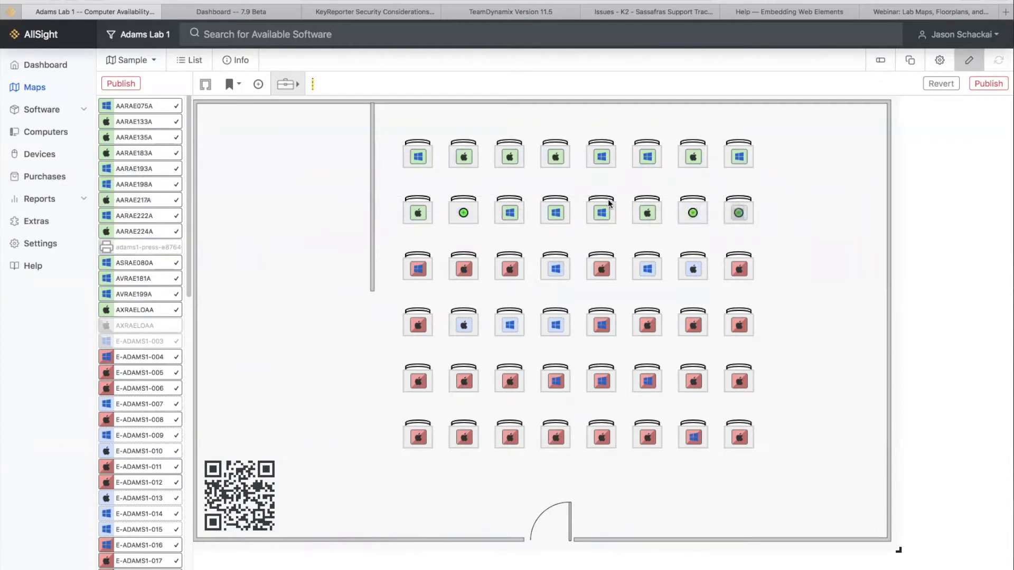
{"action": "mouse_move", "coordinate": [738, 213]}
{"action": "left_mouse_down"}
{"action": "mouse_move", "coordinate": [245, 226]}
{"action": "mouse_move", "coordinate": [125, 330]}
{"action": "left_mouse_up"}
- Assign computers E-ADAMS1-036, E-ADAMS1-037 and E-ADAMS1-038 to the three empty desks in the second row
{"action": "scroll", "coordinate": [148, 354], "scroll_direction": "down", "scroll_amount": 12}
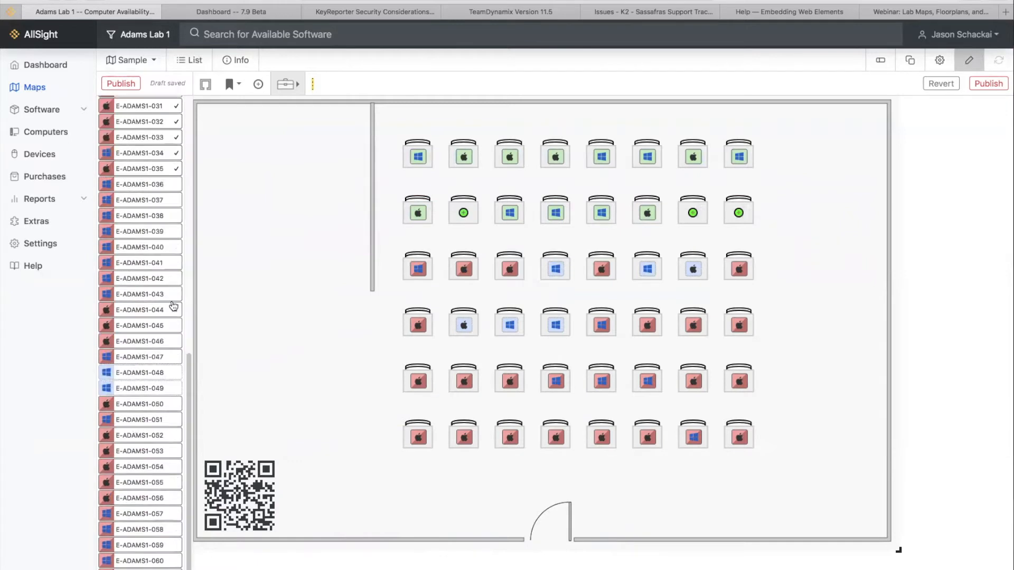
{"action": "left_click_drag", "start_coordinate": [166, 185], "coordinate": [522, 212]}
{"action": "left_click_drag", "start_coordinate": [156, 202], "coordinate": [693, 213]}
{"action": "left_click_drag", "start_coordinate": [279, 222], "coordinate": [818, 217]}
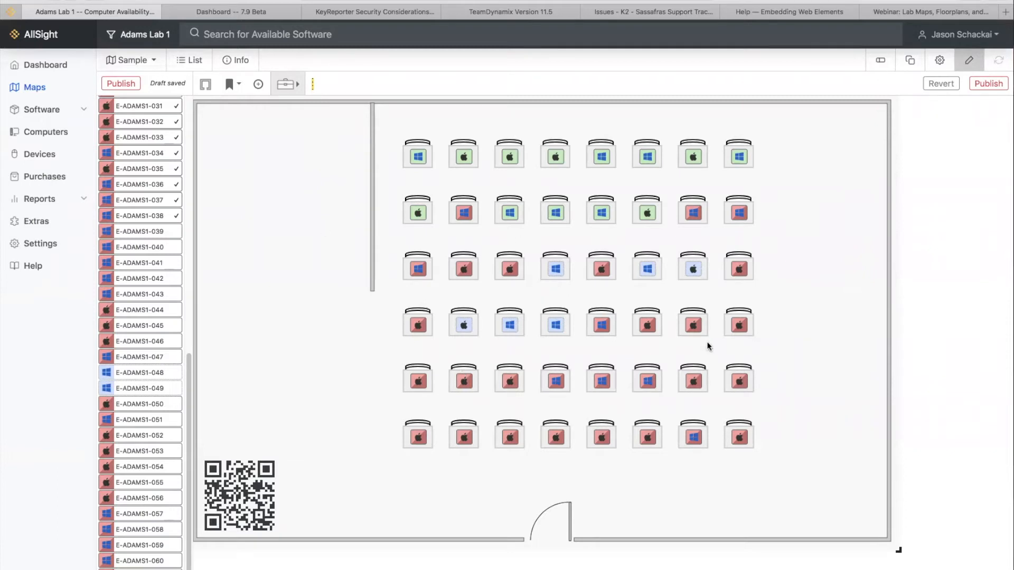
- Publish the Adams Lab 1 floorplan and leave edit mode
{"action": "left_click", "coordinate": [126, 85]}
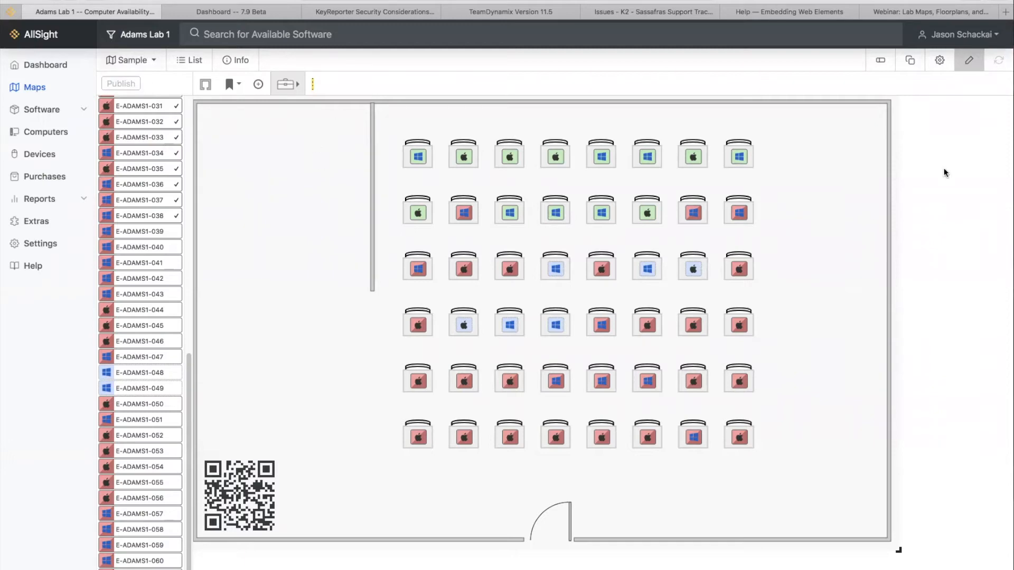
{"action": "left_click", "coordinate": [968, 63]}
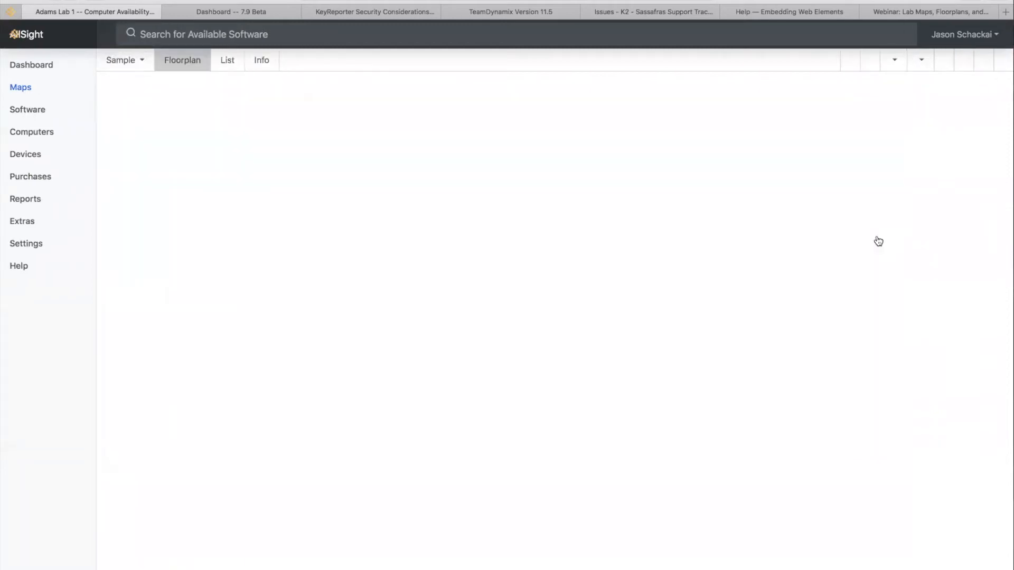
- Examine the published Adams Lab 1 floorplan, including its desk rows, QR code and the unplaced devices listed below the room
{"action": "scroll", "coordinate": [829, 285], "scroll_direction": "down", "scroll_amount": 4}
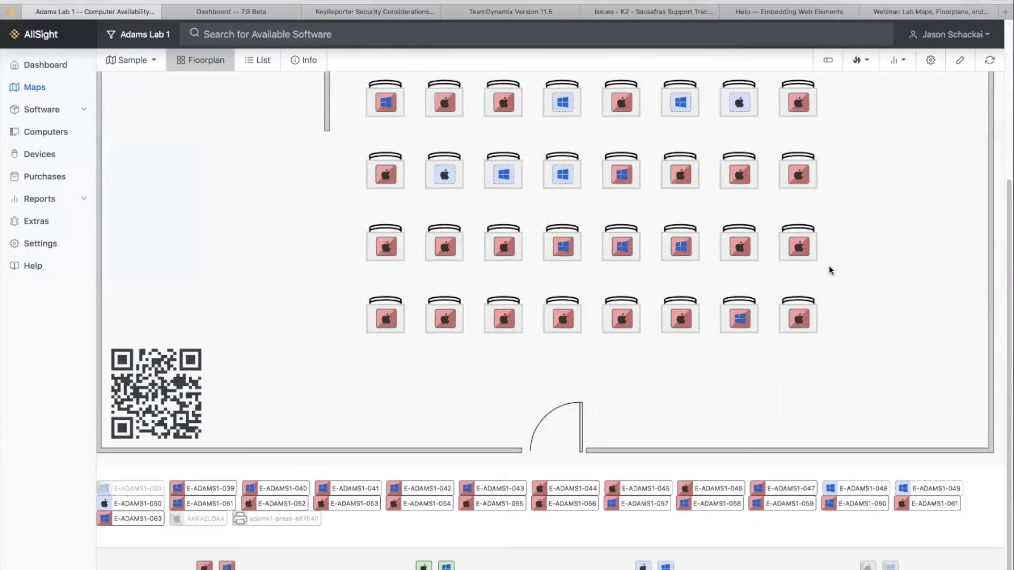
{"action": "scroll", "coordinate": [829, 270], "scroll_direction": "up", "scroll_amount": 4}
{"action": "scroll", "coordinate": [891, 306], "scroll_direction": "down", "scroll_amount": 4}
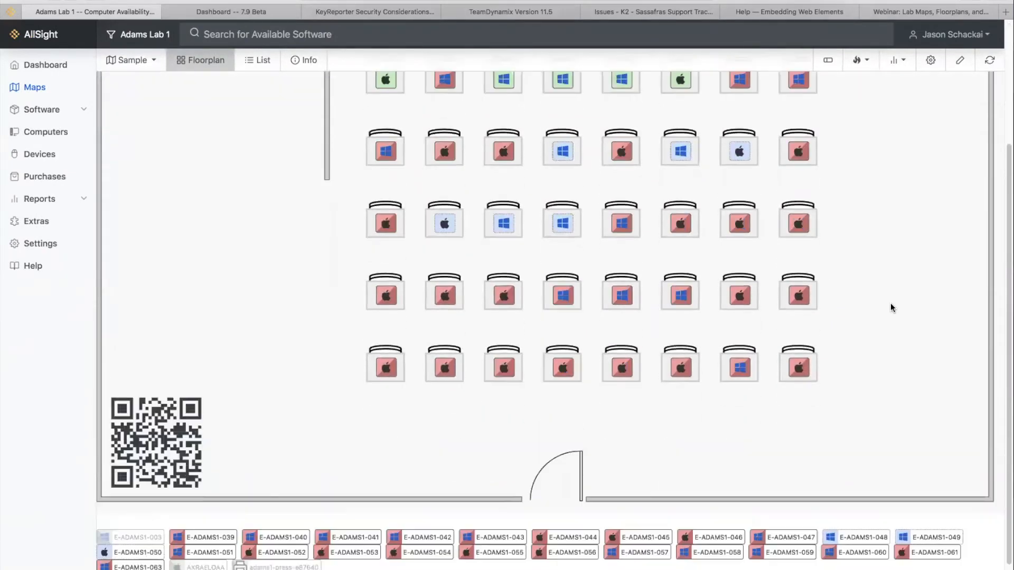
{"action": "scroll", "coordinate": [891, 306], "scroll_direction": "up", "scroll_amount": 3}
{"action": "scroll", "coordinate": [887, 299], "scroll_direction": "up", "scroll_amount": 1}
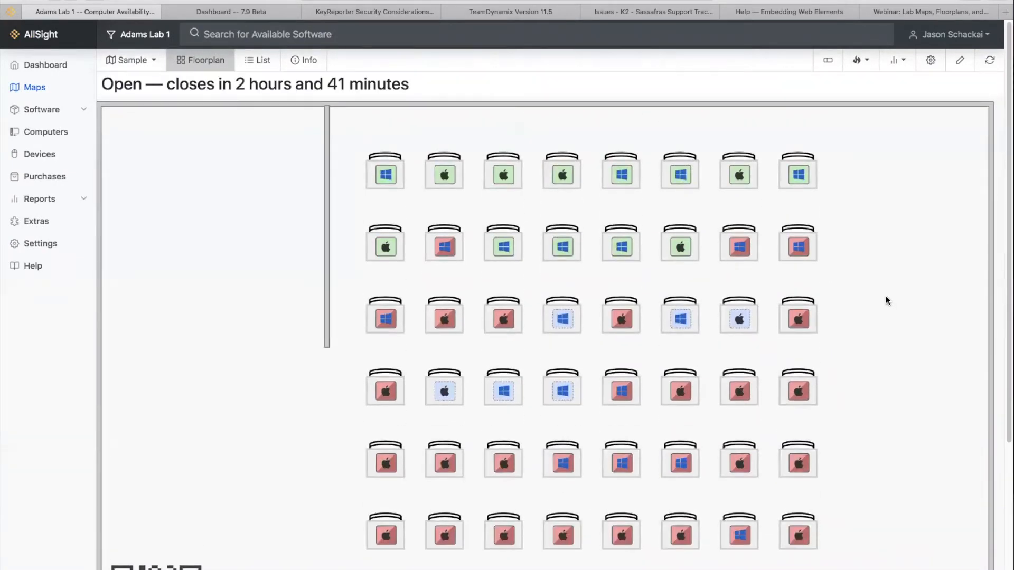
{"action": "scroll", "coordinate": [885, 296], "scroll_direction": "down", "scroll_amount": 4}
{"action": "scroll", "coordinate": [887, 300], "scroll_direction": "up", "scroll_amount": 1}
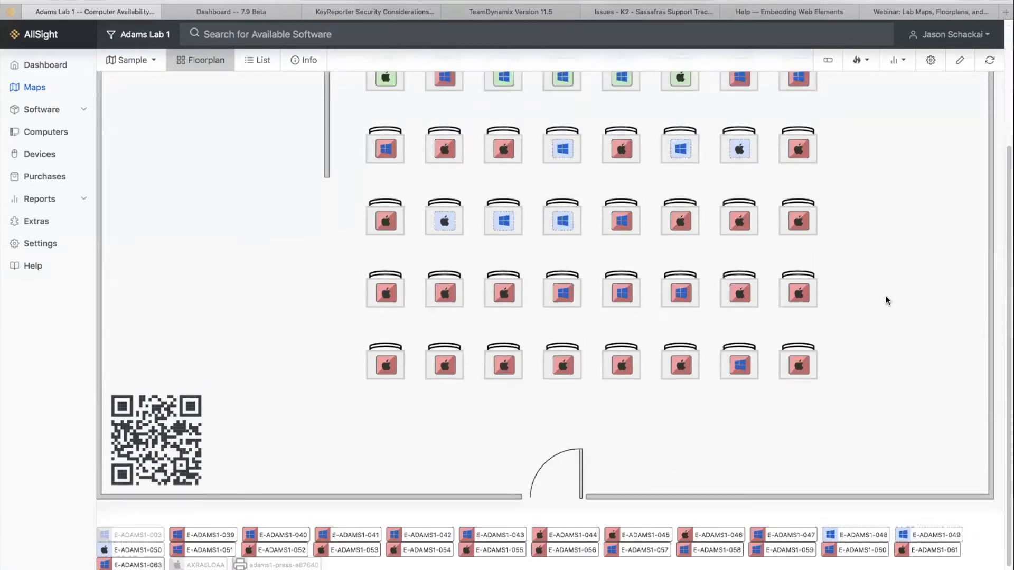
{"action": "scroll", "coordinate": [887, 300], "scroll_direction": "down", "scroll_amount": 2}
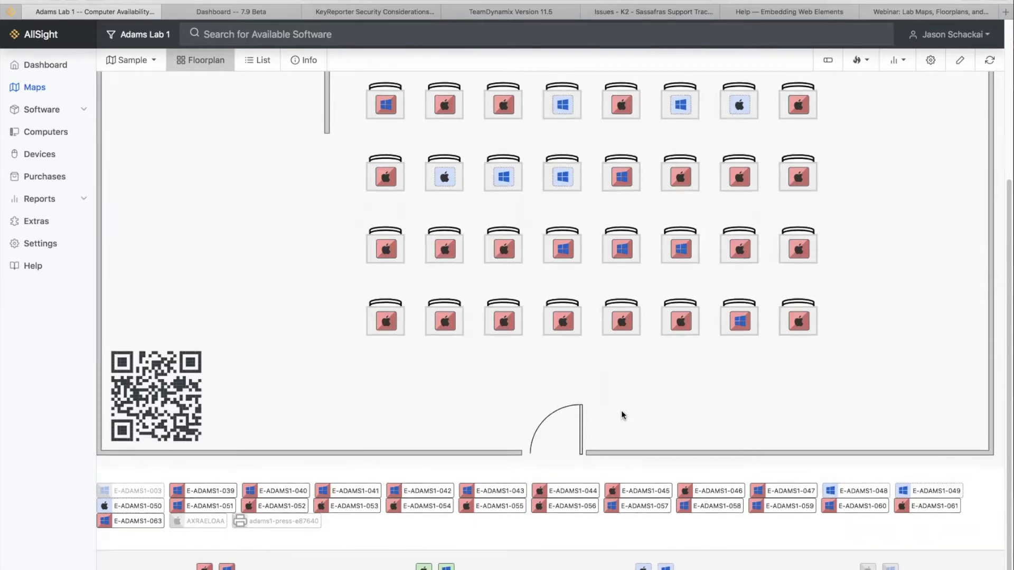
{"action": "scroll", "coordinate": [620, 415], "scroll_direction": "up", "scroll_amount": 3}
{"action": "scroll", "coordinate": [740, 454], "scroll_direction": "up", "scroll_amount": 5}
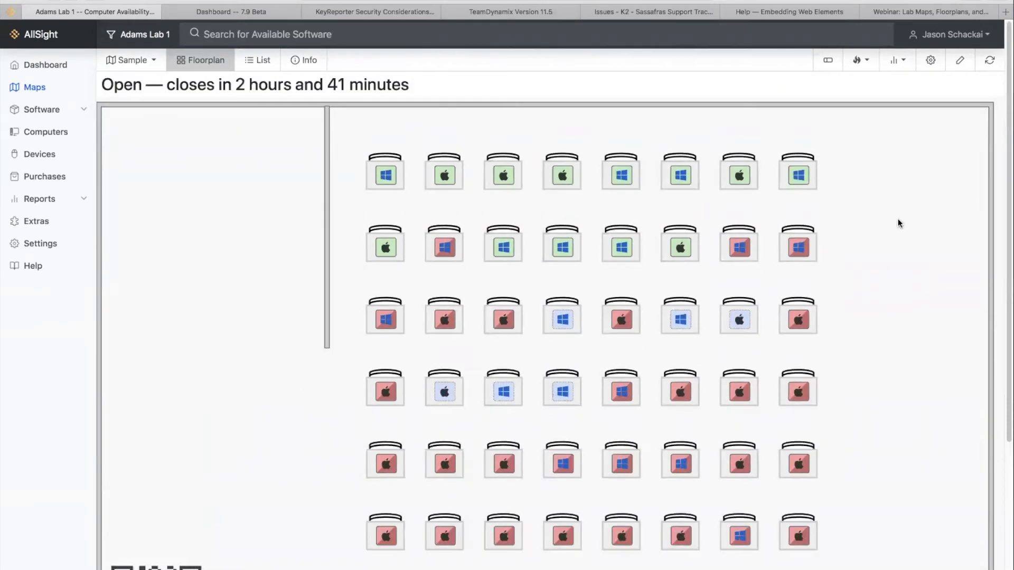
{"action": "scroll", "coordinate": [197, 535], "scroll_direction": "down", "scroll_amount": 6}
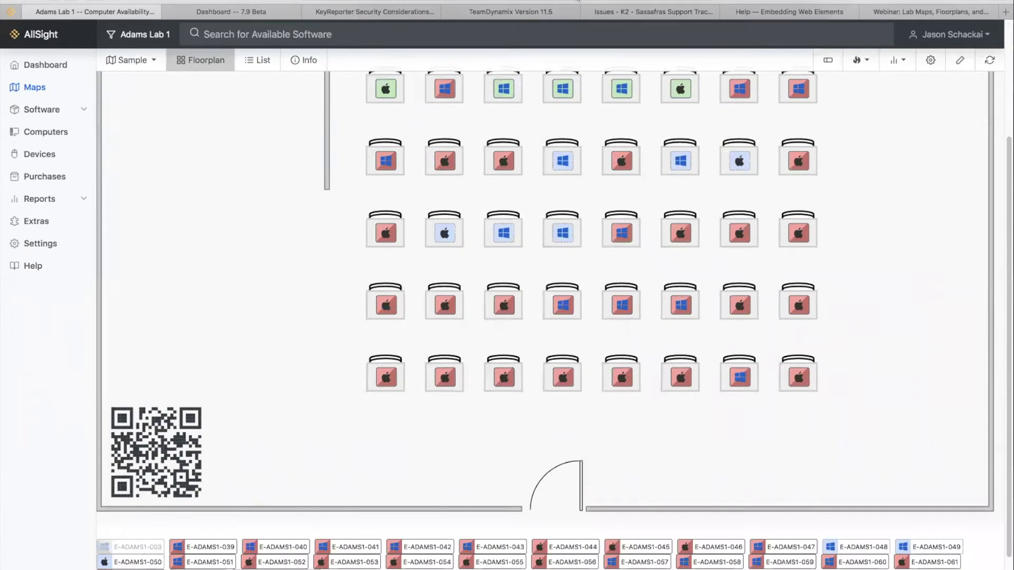
{"action": "left_click", "coordinate": [579, 1]}
{"action": "left_click", "coordinate": [918, 140]}
{"action": "scroll", "coordinate": [255, 364], "scroll_direction": "up", "scroll_amount": 1}
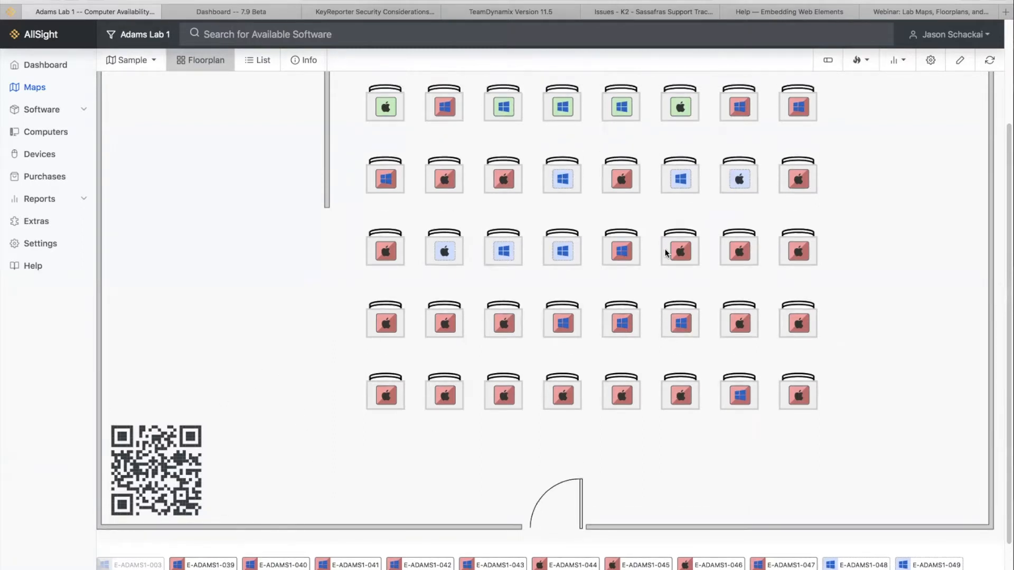
{"action": "scroll", "coordinate": [667, 254], "scroll_direction": "up", "scroll_amount": 1}
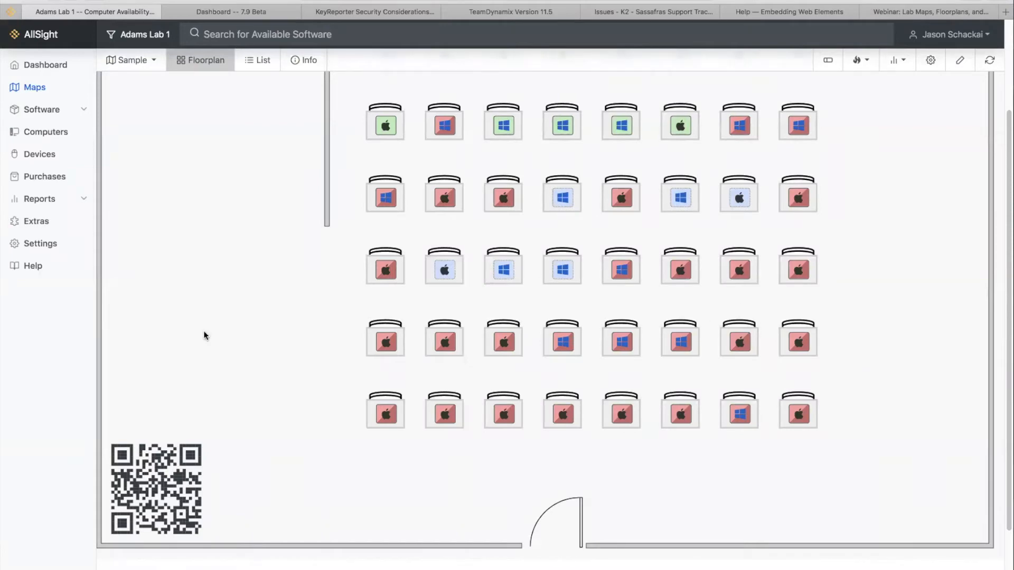
{"action": "scroll", "coordinate": [704, 365], "scroll_direction": "up", "scroll_amount": 3}
{"action": "scroll", "coordinate": [705, 369], "scroll_direction": "down", "scroll_amount": 3}
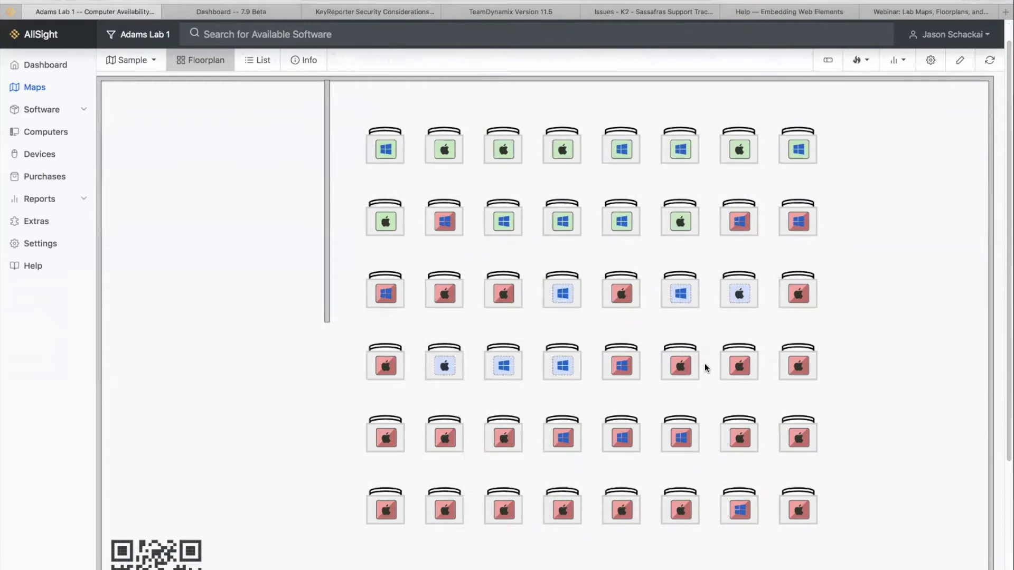
{"action": "scroll", "coordinate": [706, 365], "scroll_direction": "up", "scroll_amount": 1}
{"action": "scroll", "coordinate": [642, 336], "scroll_direction": "up", "scroll_amount": 1}
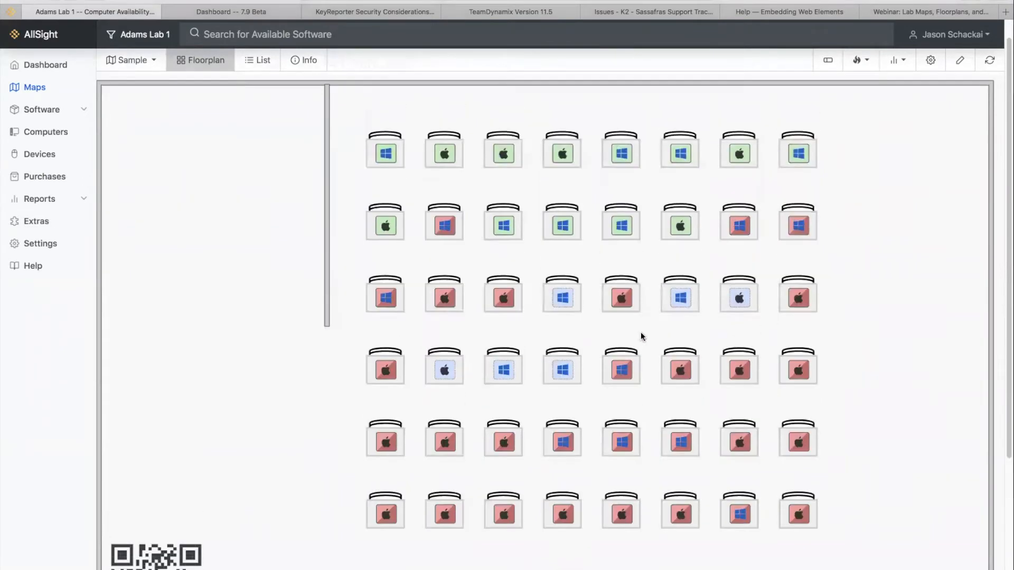
- Return to the maps overview, show the division list and view which divisions are on the Sample map
{"action": "left_click", "coordinate": [40, 90]}
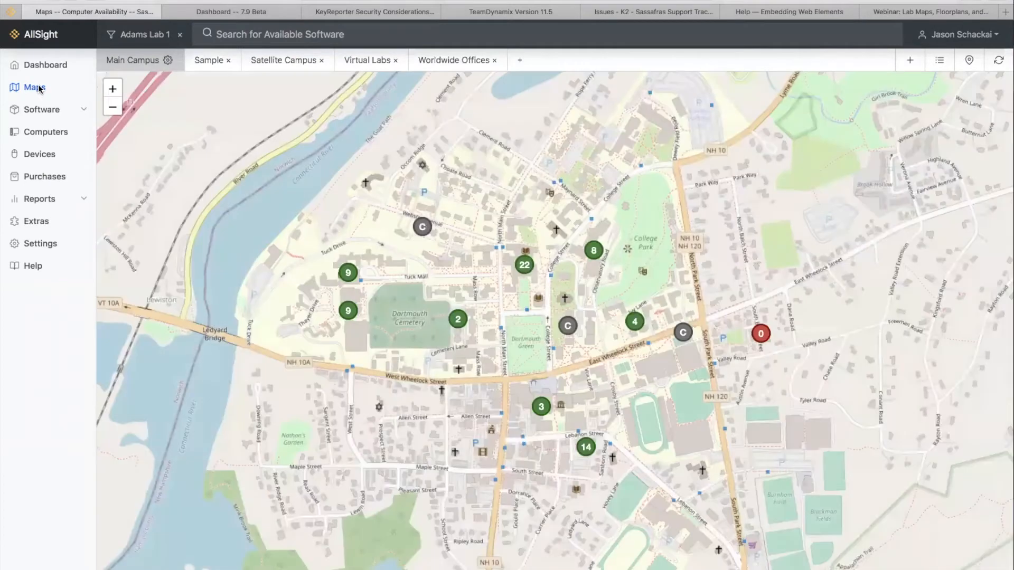
{"action": "left_click", "coordinate": [940, 61]}
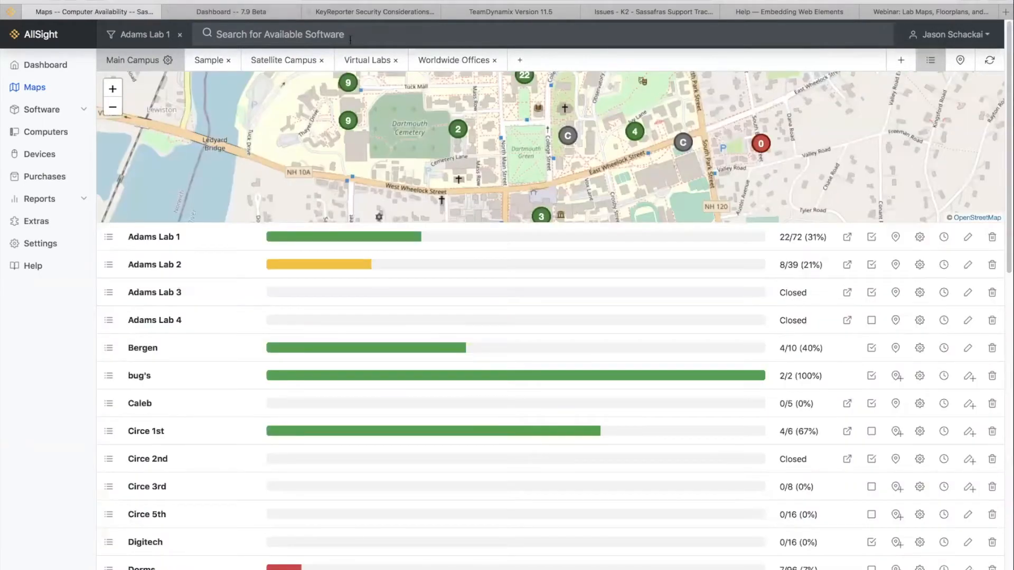
{"action": "left_click", "coordinate": [205, 64]}
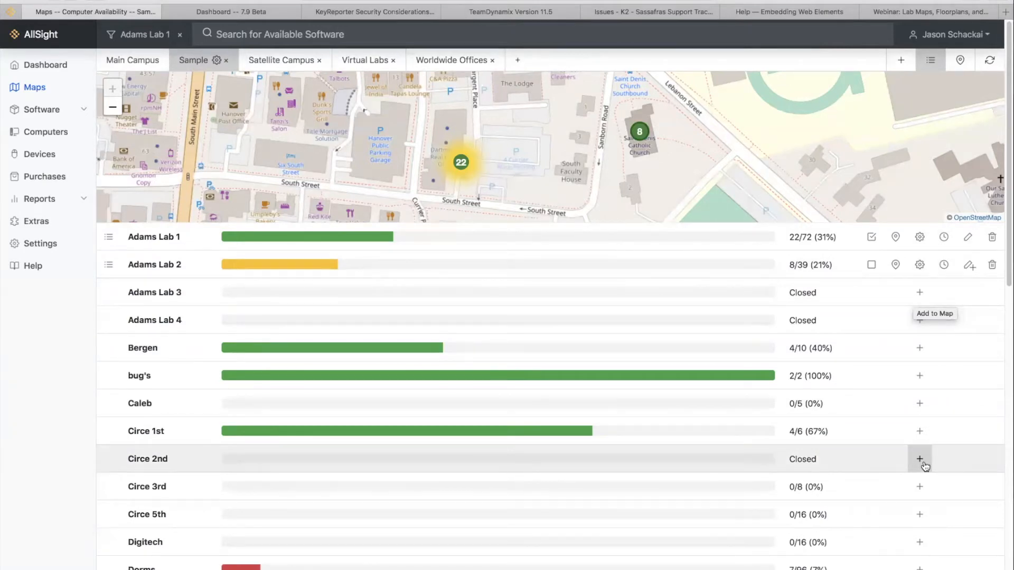
- Open the Computers page and browse the locations offered in the Adams Lab 1 scope filter
{"action": "left_click", "coordinate": [50, 139]}
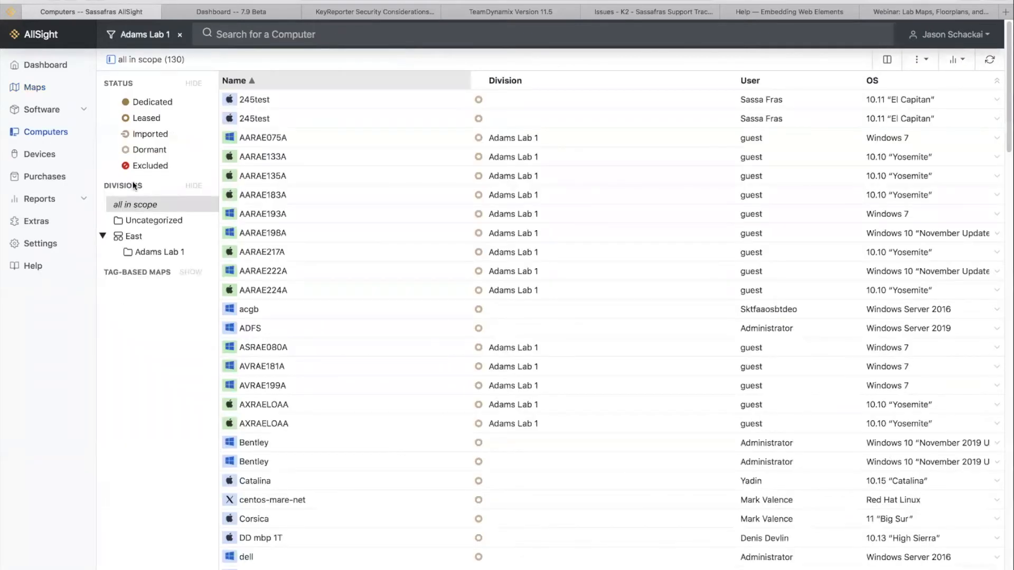
{"action": "left_click", "coordinate": [180, 36]}
{"action": "scroll", "coordinate": [195, 348], "scroll_direction": "down", "scroll_amount": 5}
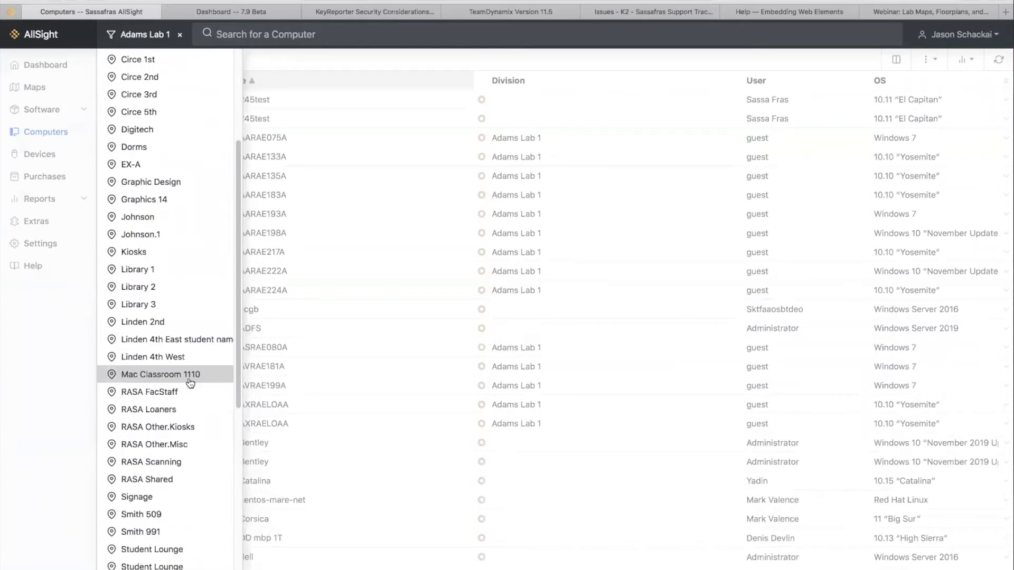
{"action": "scroll", "coordinate": [177, 345], "scroll_direction": "up", "scroll_amount": 4}
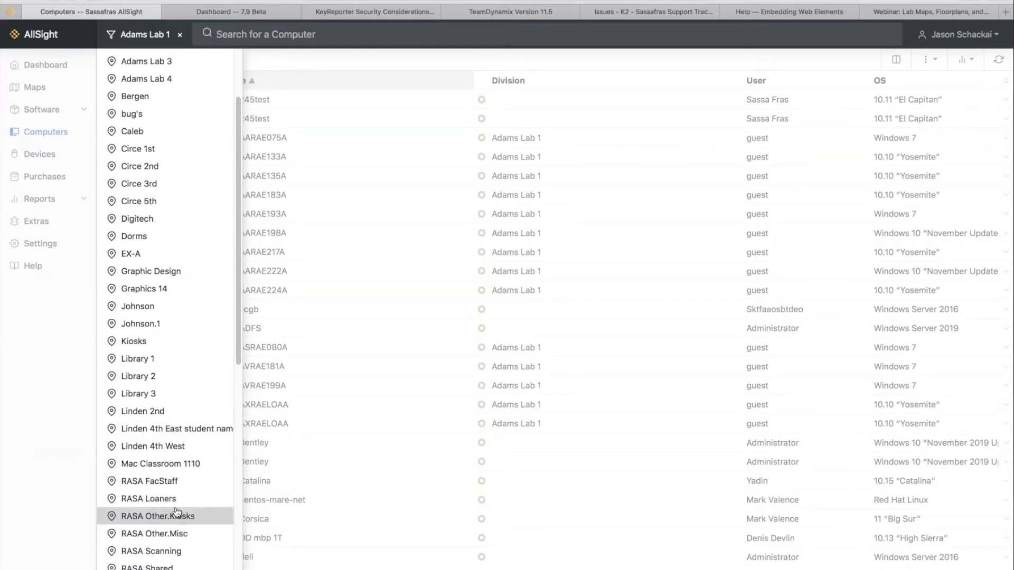
- Show the Main Campus map's division list and examine its entries down to the RASA divisions
{"action": "left_click", "coordinate": [38, 91]}
{"action": "left_click", "coordinate": [38, 90]}
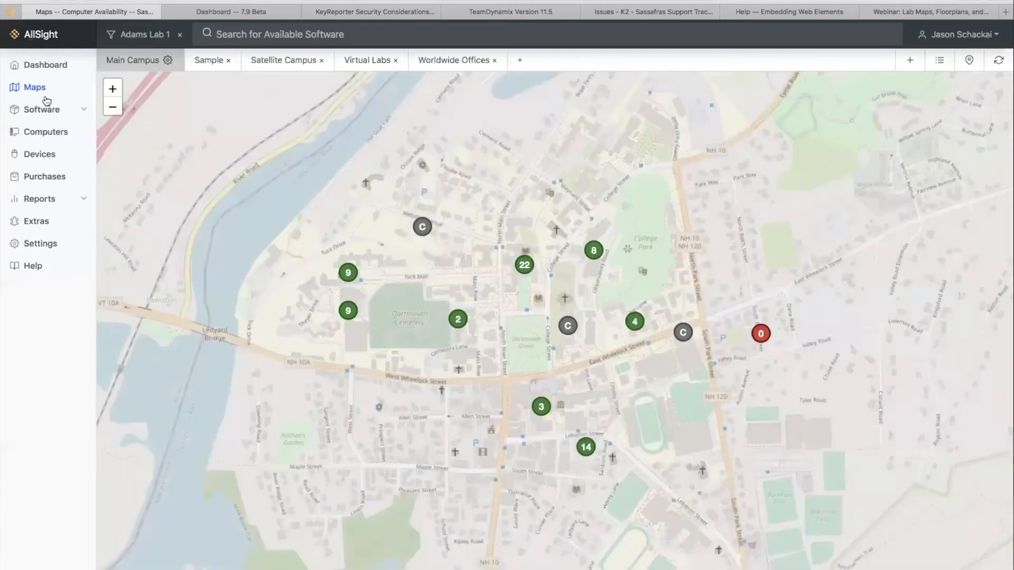
{"action": "left_click", "coordinate": [939, 61]}
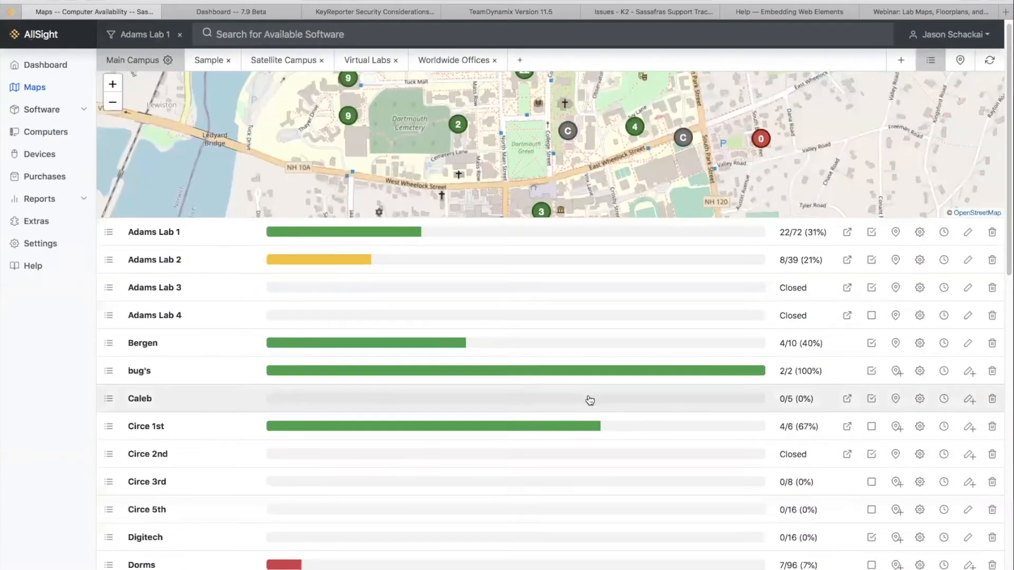
{"action": "scroll", "coordinate": [593, 398], "scroll_direction": "down", "scroll_amount": 3}
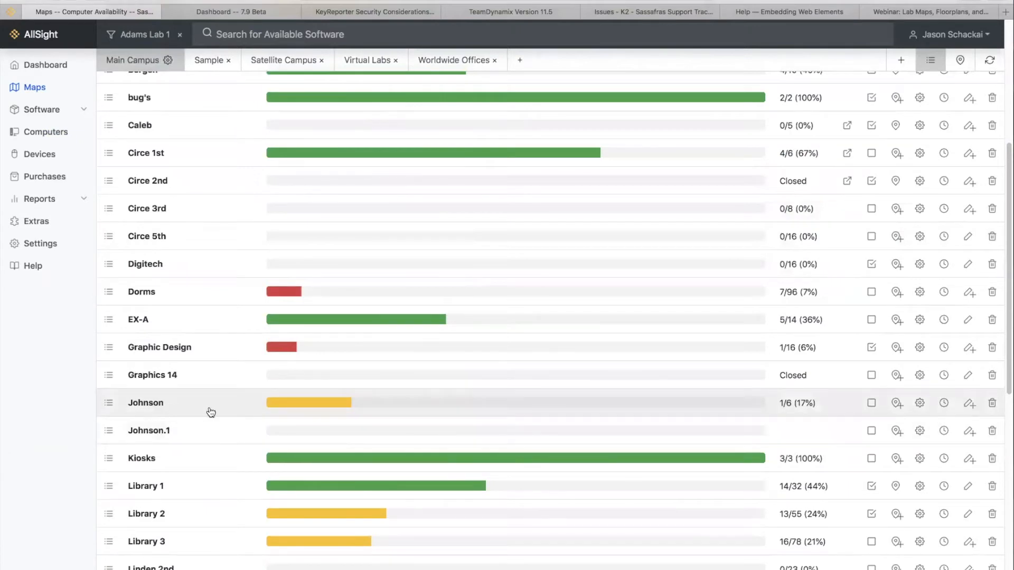
{"action": "scroll", "coordinate": [220, 424], "scroll_direction": "down", "scroll_amount": 3}
{"action": "scroll", "coordinate": [209, 498], "scroll_direction": "down", "scroll_amount": 1}
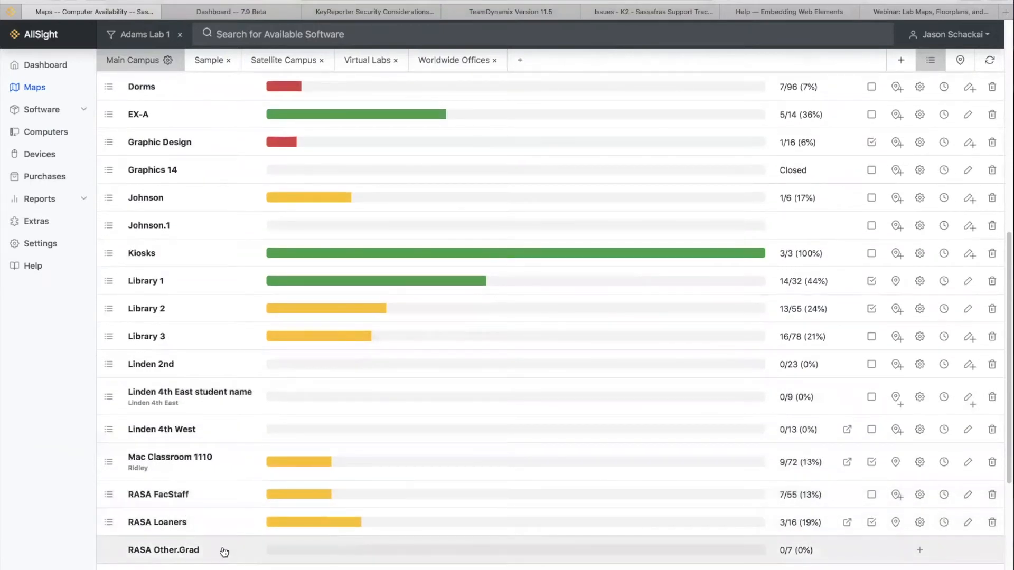
{"action": "scroll", "coordinate": [206, 547], "scroll_direction": "down", "scroll_amount": 1}
{"action": "scroll", "coordinate": [174, 510], "scroll_direction": "down", "scroll_amount": 1}
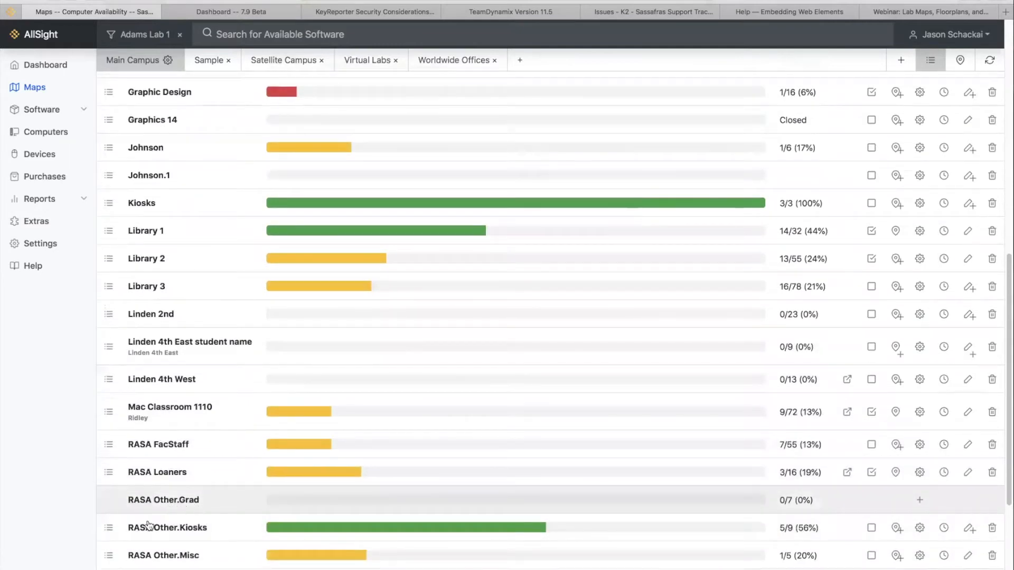
{"action": "scroll", "coordinate": [211, 516], "scroll_direction": "down", "scroll_amount": 1}
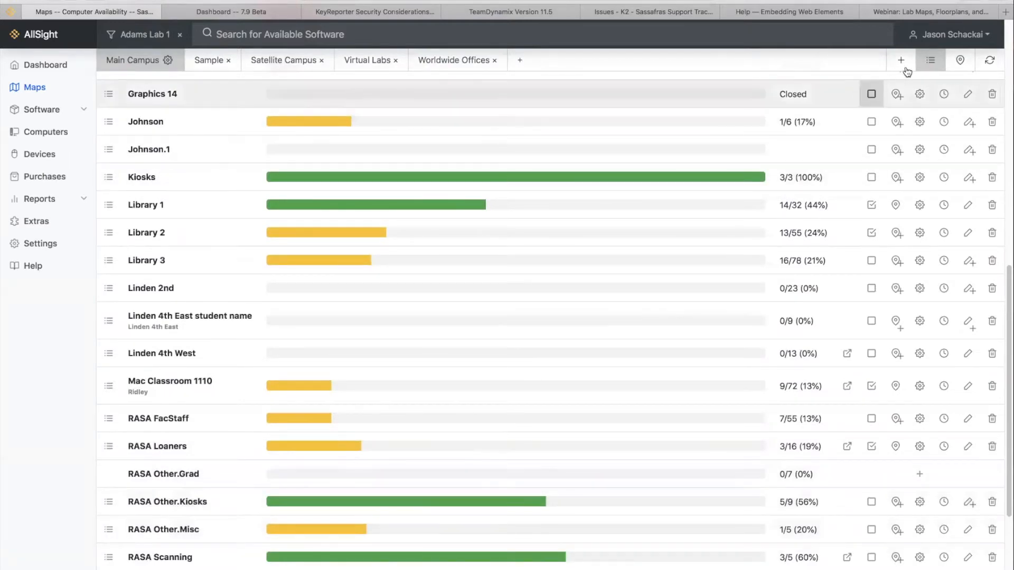
- Add the wildcard division entry covering everything under RASA Other to the Main Campus map
{"action": "left_click", "coordinate": [904, 62]}
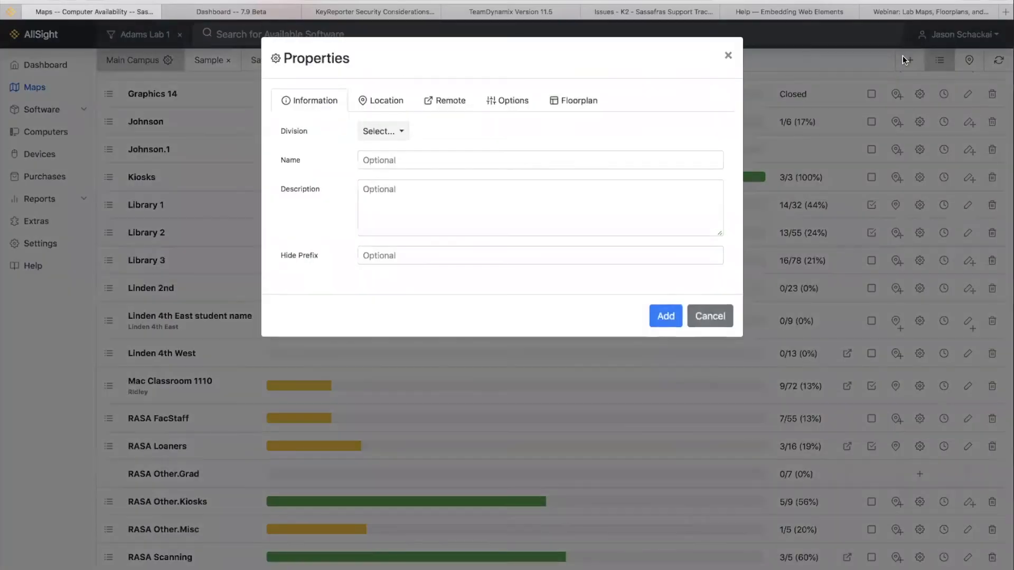
{"action": "left_click", "coordinate": [397, 131]}
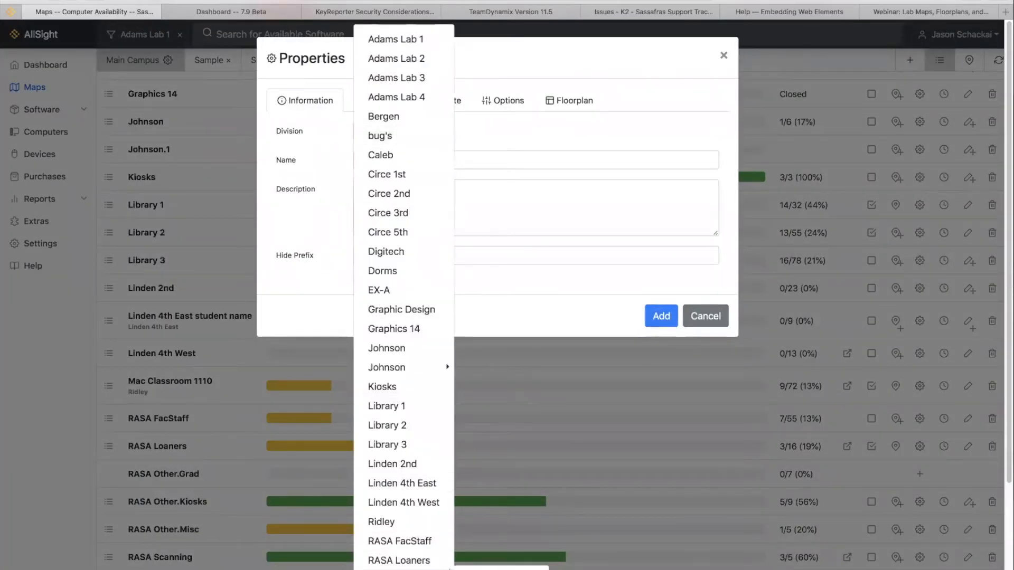
{"action": "scroll", "coordinate": [498, 182], "scroll_direction": "down", "scroll_amount": 1}
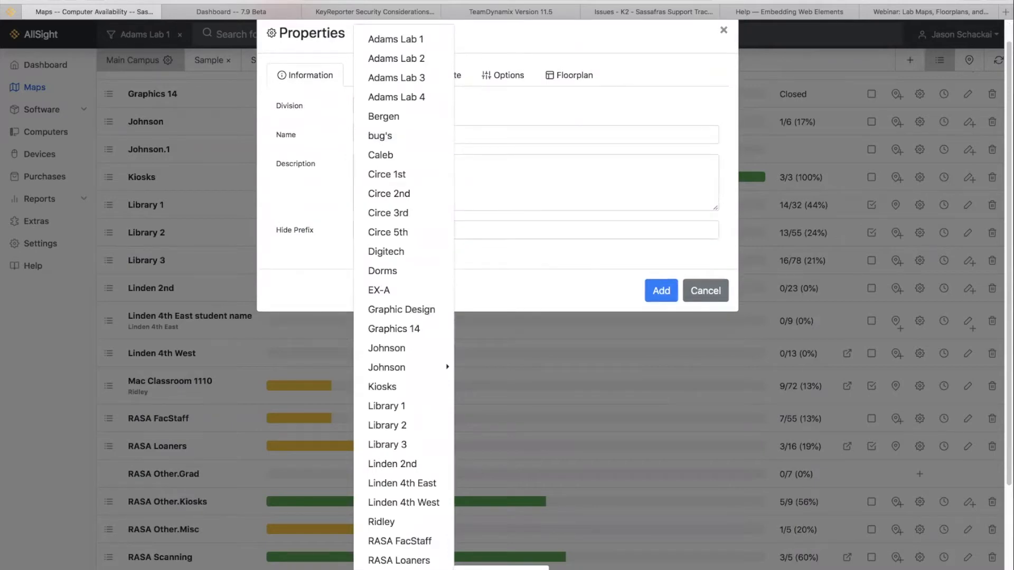
{"action": "left_click", "coordinate": [486, 569]}
{"action": "left_click", "coordinate": [655, 314]}
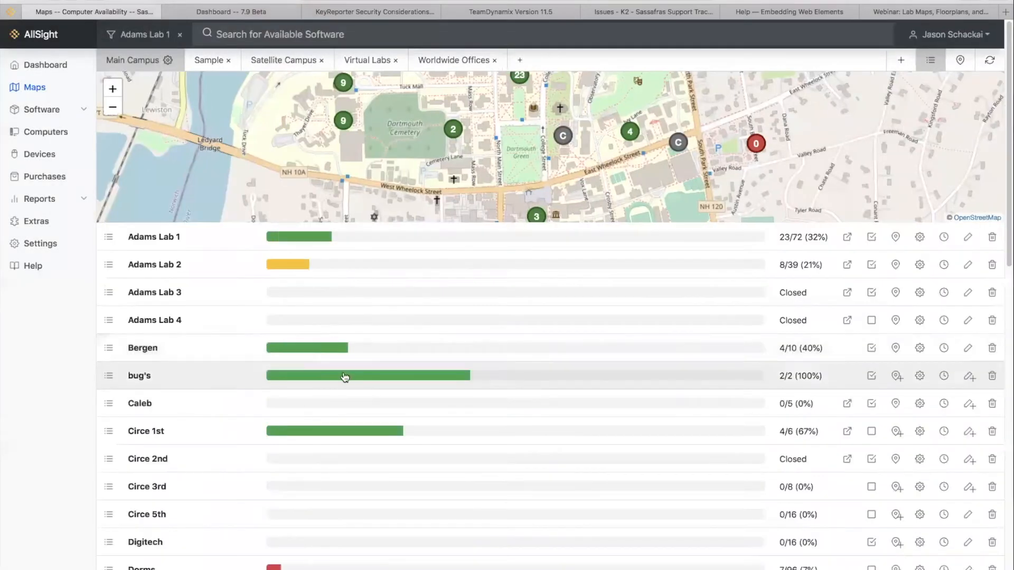
- Find the RASA Other division in the Main Campus list, open it and examine its combined computers
{"action": "scroll", "coordinate": [449, 366], "scroll_direction": "down", "scroll_amount": 10}
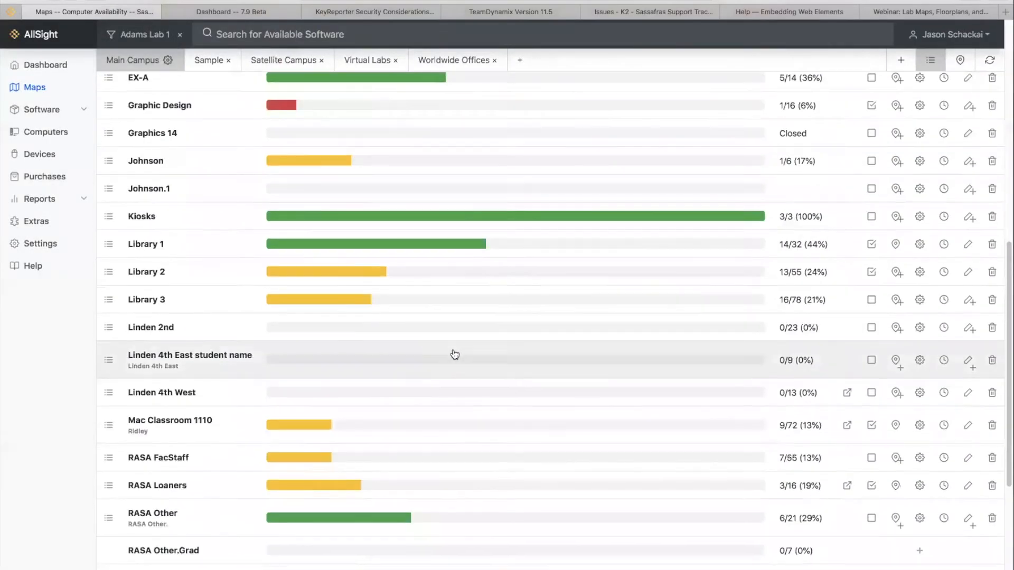
{"action": "scroll", "coordinate": [452, 355], "scroll_direction": "down", "scroll_amount": 2}
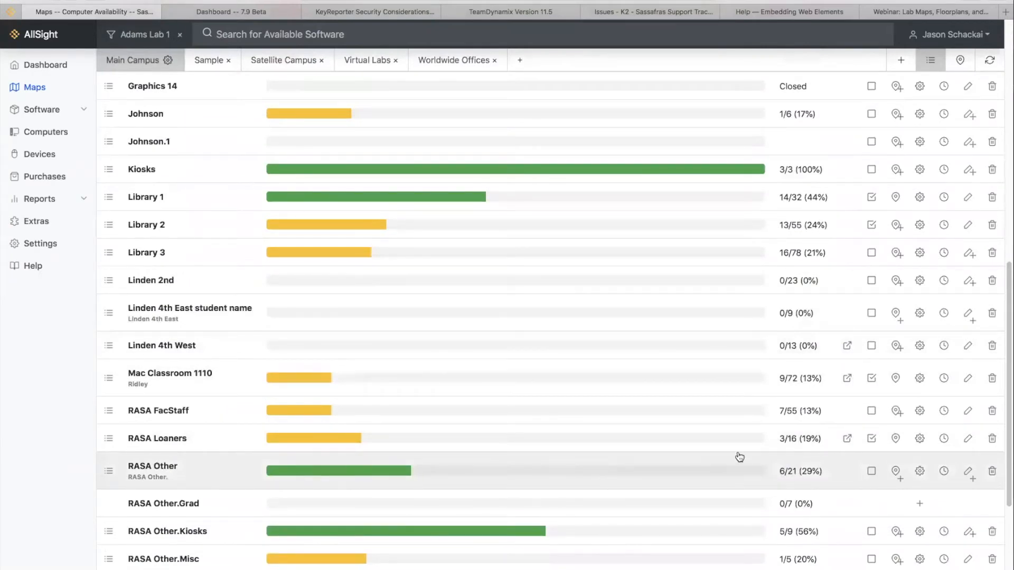
{"action": "left_click", "coordinate": [562, 475]}
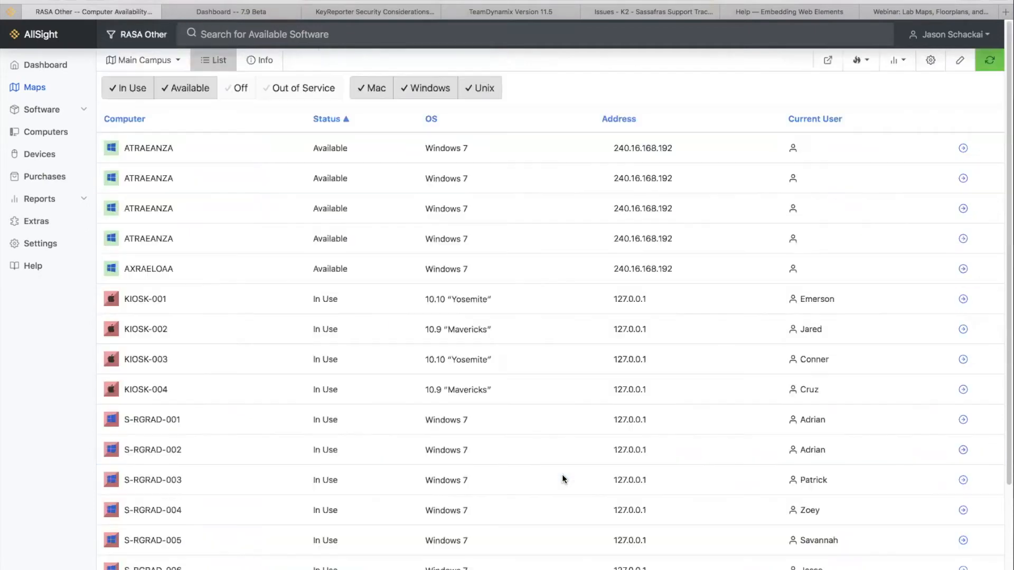
{"action": "scroll", "coordinate": [368, 264], "scroll_direction": "down", "scroll_amount": 5}
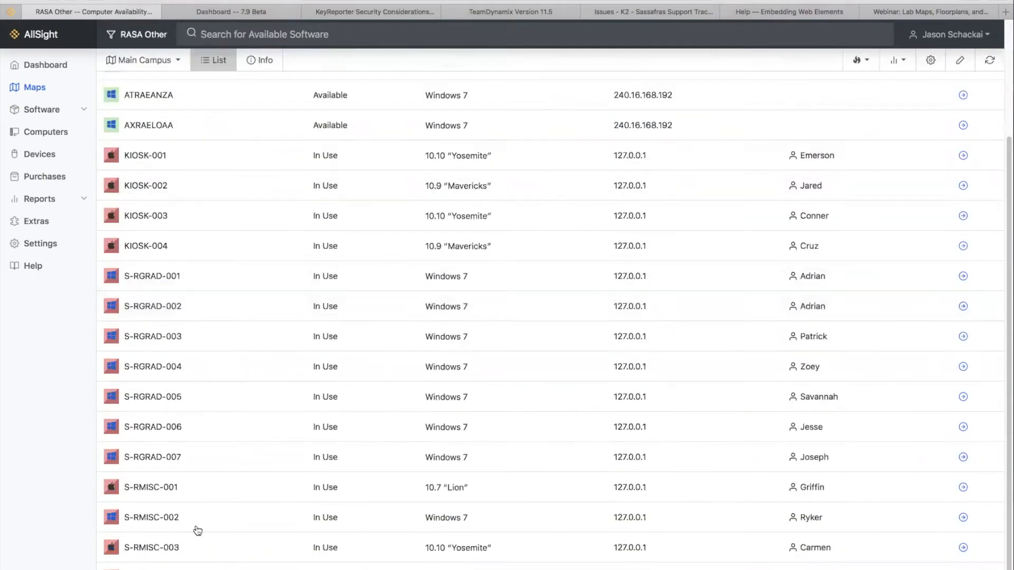
{"action": "scroll", "coordinate": [226, 301], "scroll_direction": "up", "scroll_amount": 5}
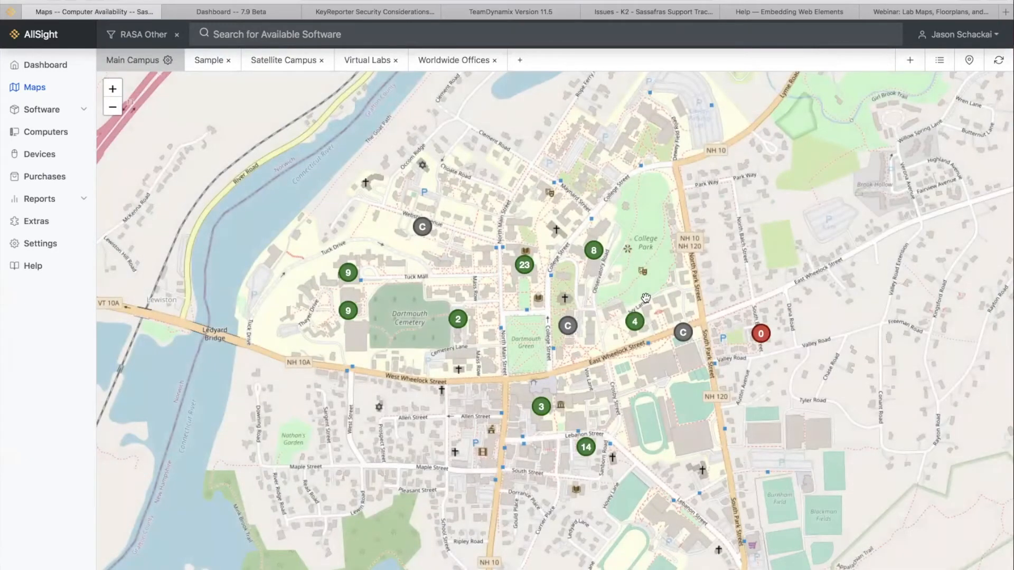
- Switch to the Sample map and view the divisions offered for adding, including the RASA Other wildcard, without adding any
{"action": "left_click", "coordinate": [201, 62]}
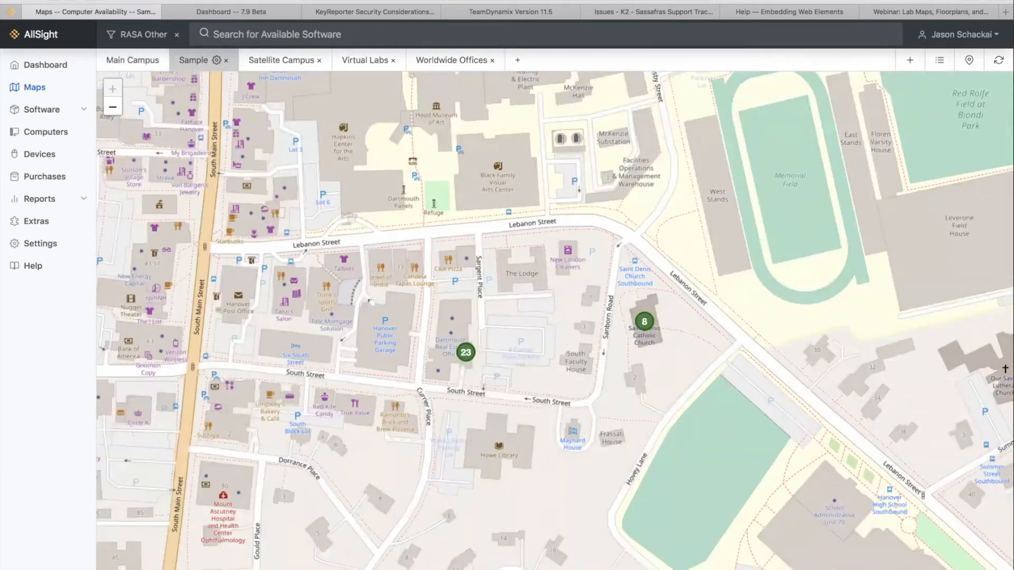
{"action": "left_click", "coordinate": [910, 59]}
{"action": "left_click", "coordinate": [390, 132]}
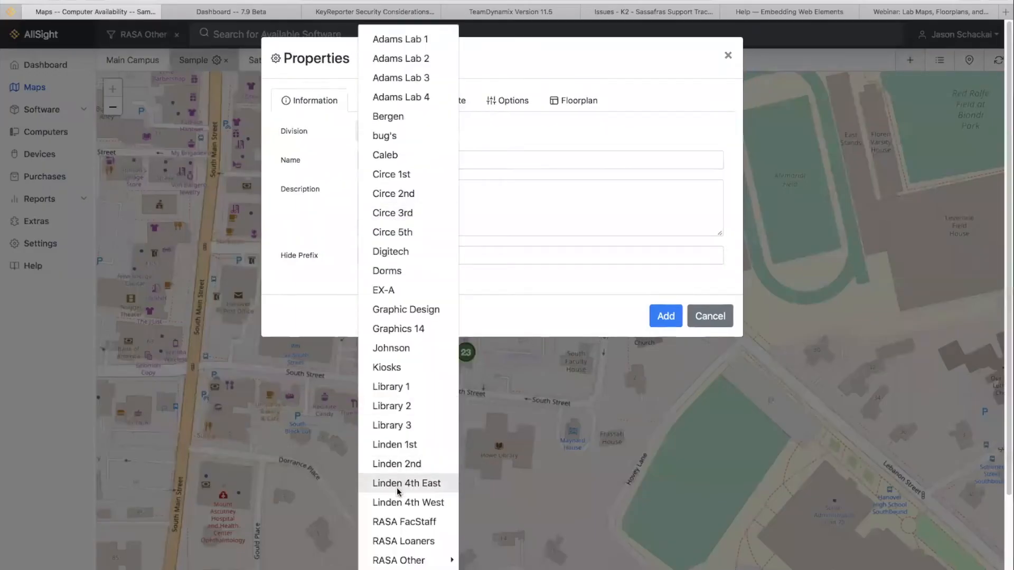
{"action": "mouse_move", "coordinate": [428, 563]}
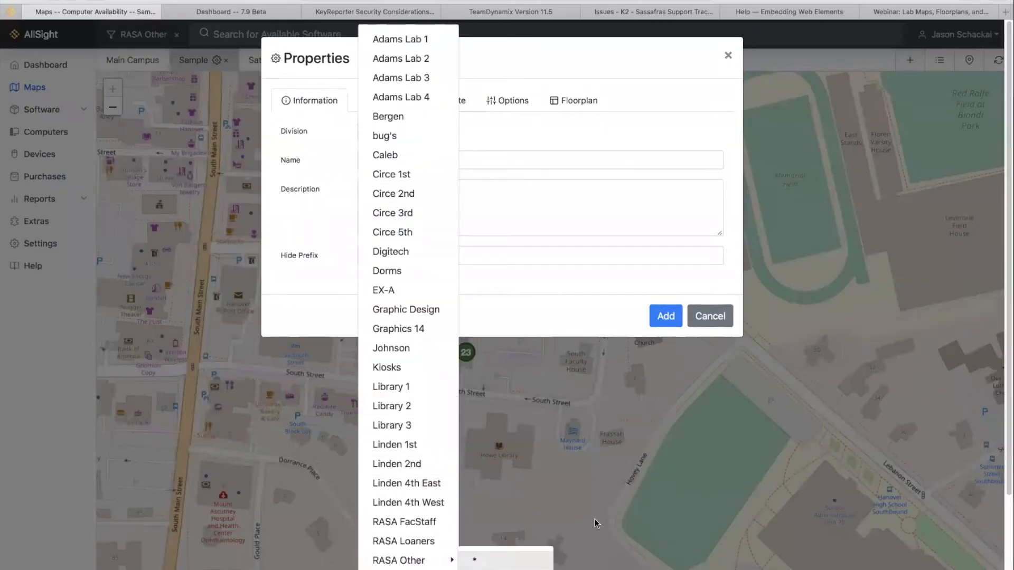
{"action": "left_click", "coordinate": [709, 318]}
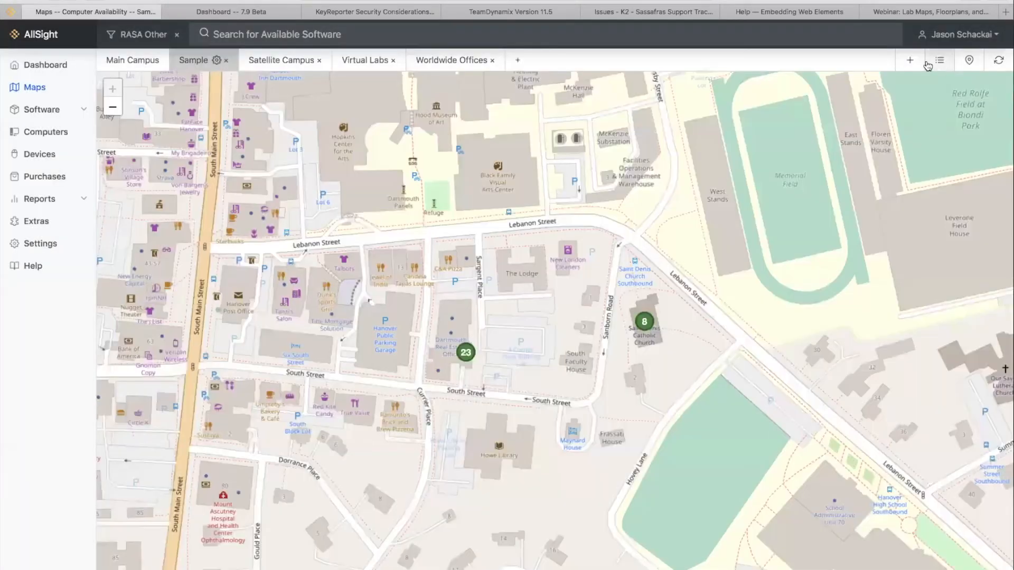
- Open the Sample map's Adams Lab 1 floorplan for editing and view the library of predefined shapes
{"action": "left_click", "coordinate": [939, 60]}
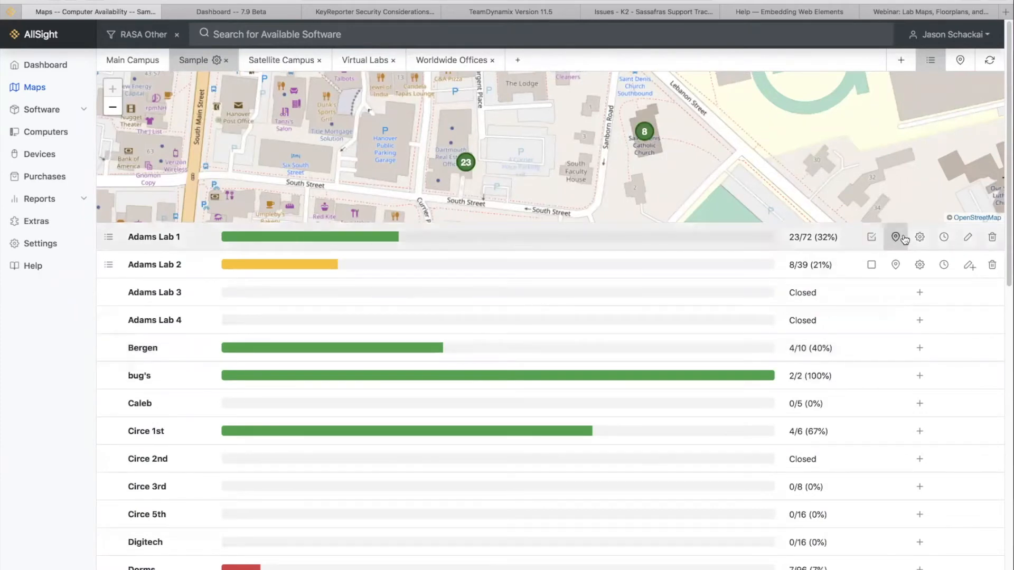
{"action": "left_click", "coordinate": [968, 239]}
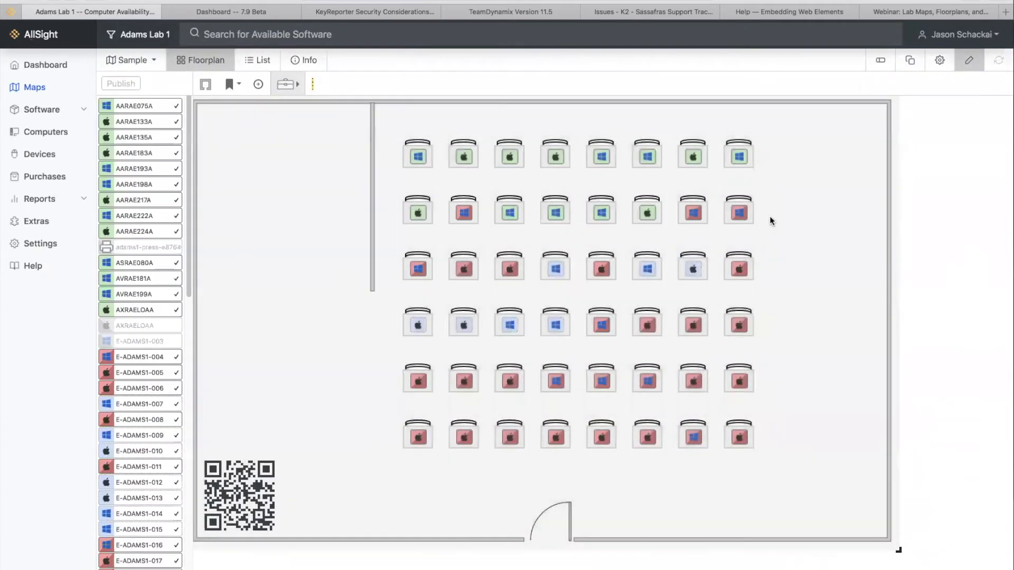
{"action": "left_click", "coordinate": [231, 84]}
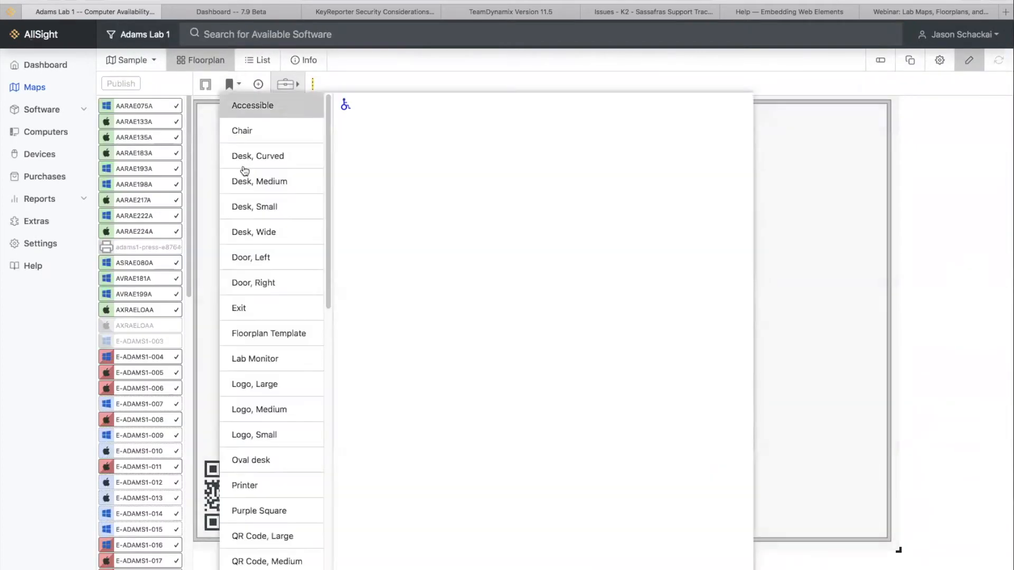
{"action": "left_click", "coordinate": [235, 85]}
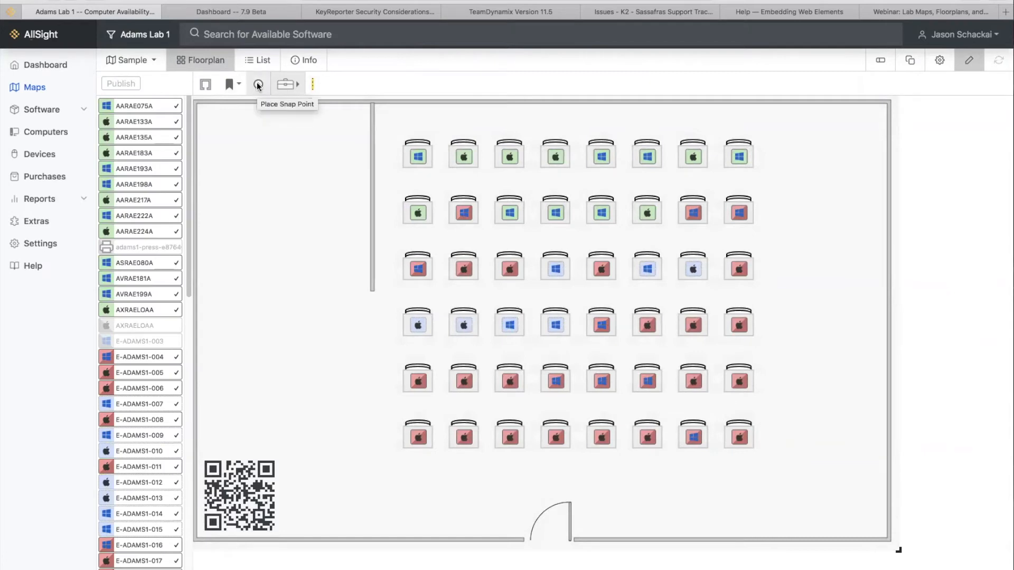
- Expand the drawing tools, set the line colour to a very light grey and view the available line thicknesses
{"action": "left_click", "coordinate": [290, 84]}
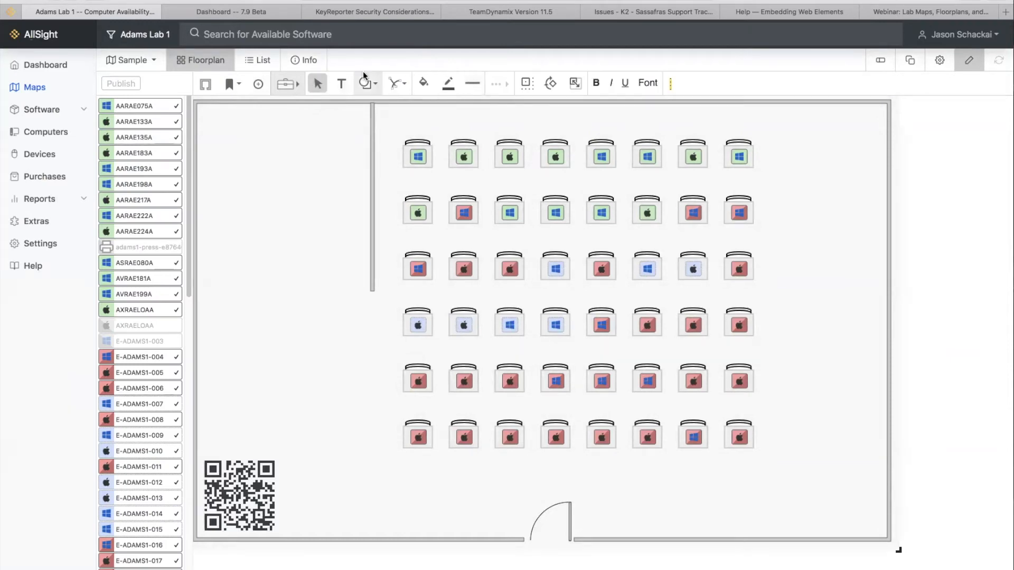
{"action": "left_click", "coordinate": [448, 85]}
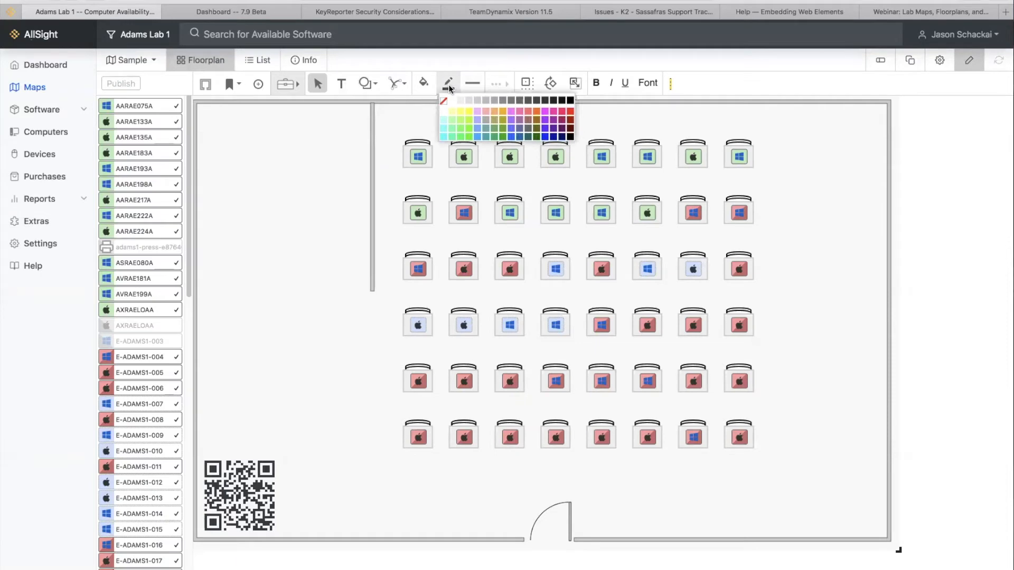
{"action": "left_click", "coordinate": [475, 102]}
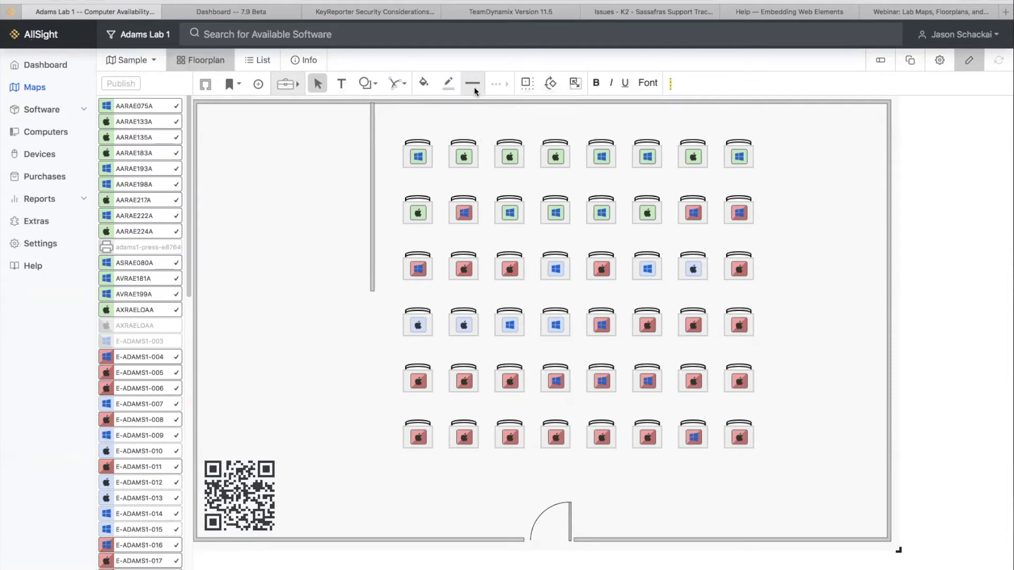
{"action": "left_click", "coordinate": [449, 86]}
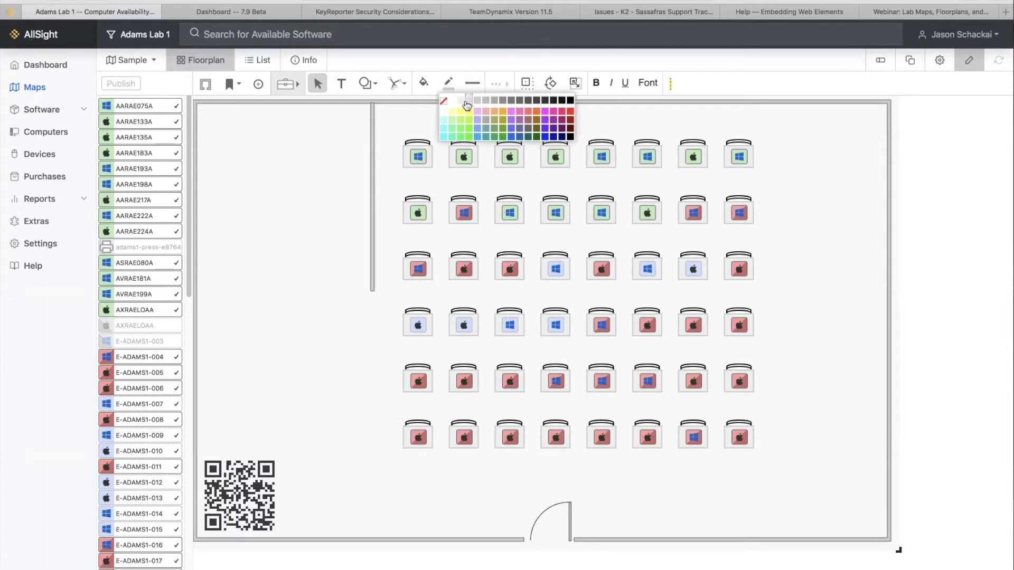
{"action": "left_click", "coordinate": [466, 105]}
{"action": "left_click", "coordinate": [473, 83]}
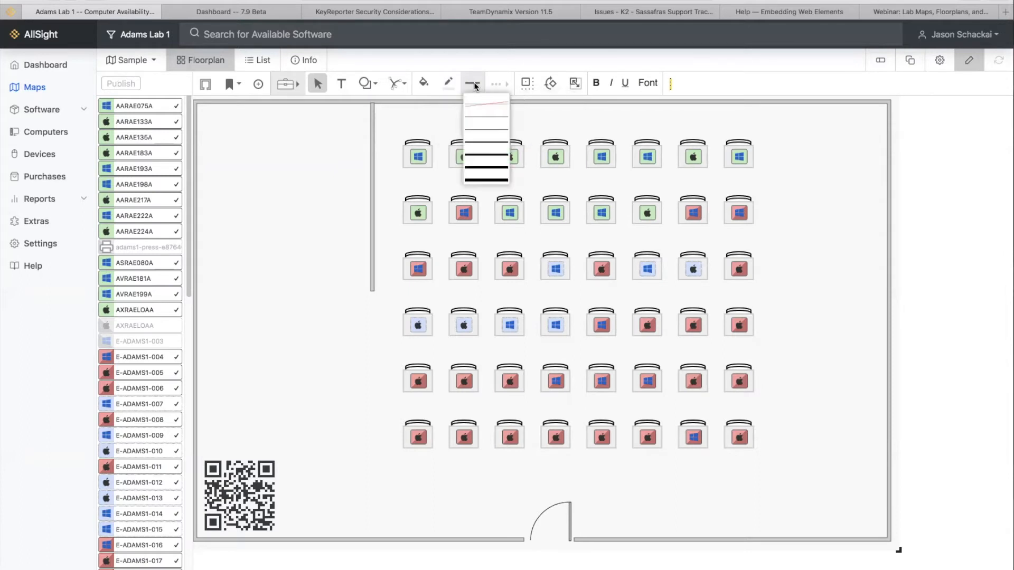
{"action": "left_click", "coordinate": [474, 81]}
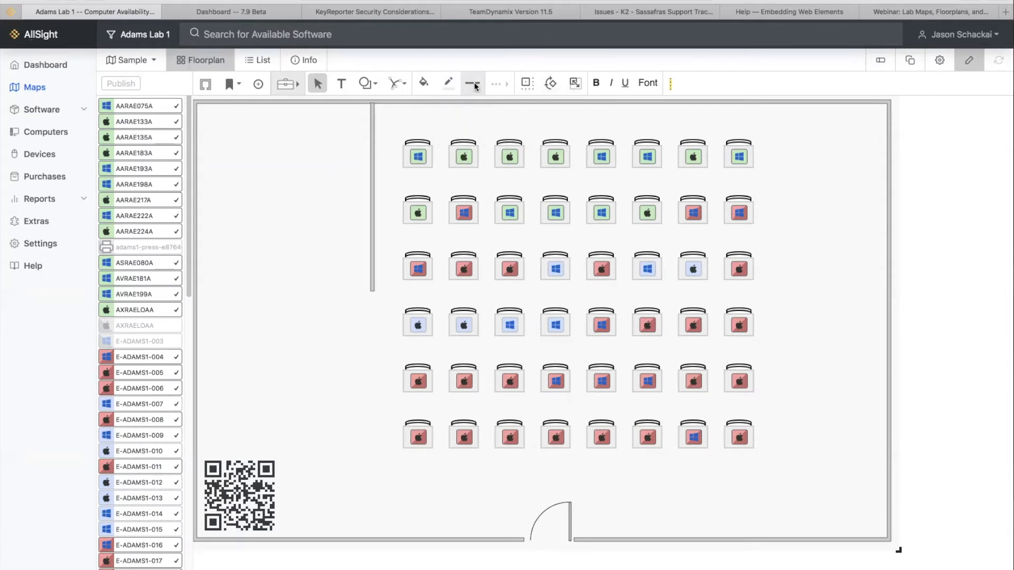
- Set the default line colour to light grey and the fill colour to a paler grey
{"action": "left_click", "coordinate": [426, 87]}
{"action": "left_click", "coordinate": [436, 106]}
{"action": "left_click", "coordinate": [450, 83]}
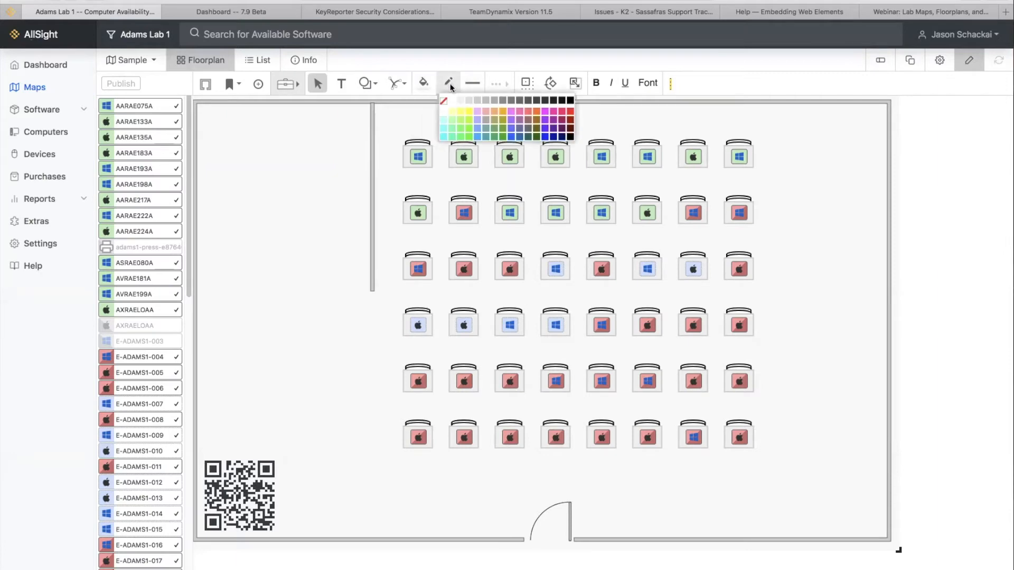
{"action": "left_click", "coordinate": [477, 102]}
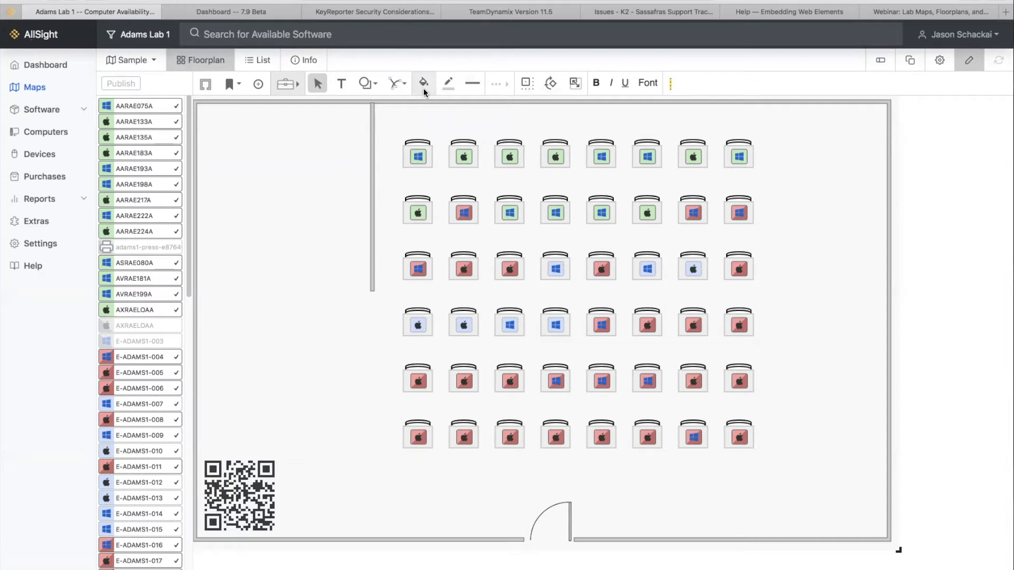
{"action": "left_click", "coordinate": [423, 88]}
{"action": "left_click", "coordinate": [442, 105]}
{"action": "left_click", "coordinate": [423, 84]}
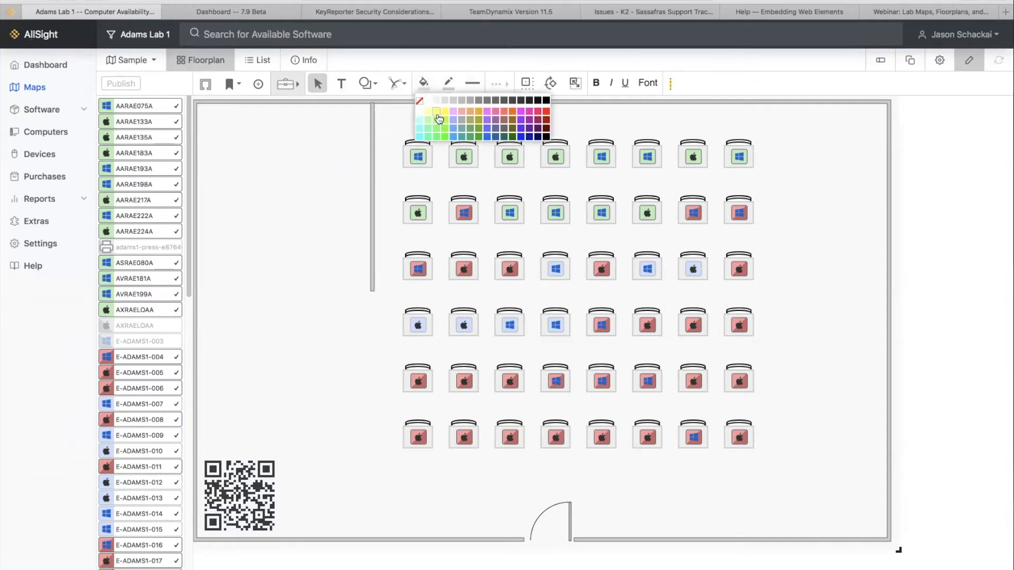
{"action": "left_click", "coordinate": [437, 104]}
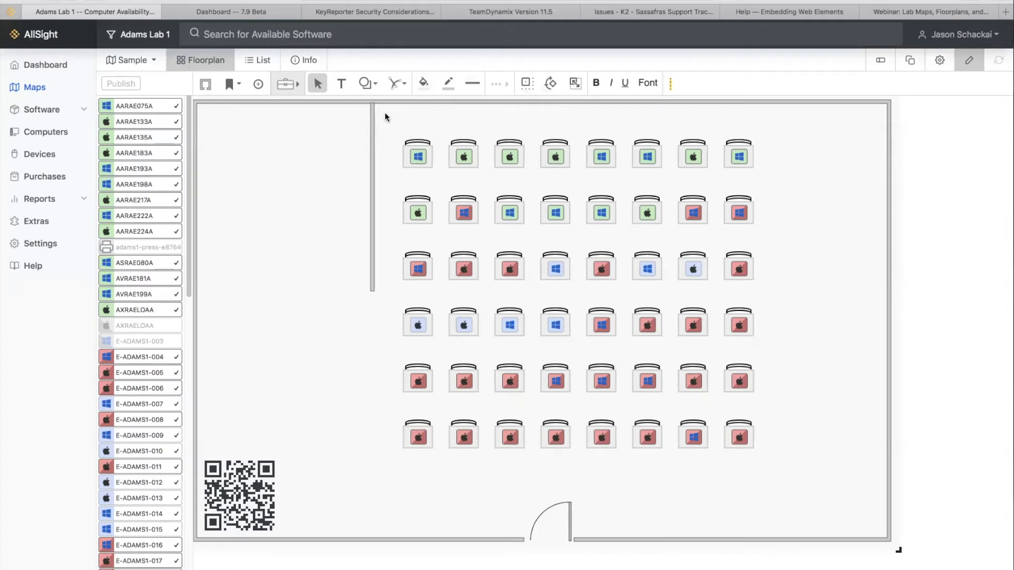
- Draw a rectangle about 4' 1" wide and 5' 4" high in the empty area beside the inner wall
{"action": "left_click", "coordinate": [365, 84]}
{"action": "left_click", "coordinate": [367, 104]}
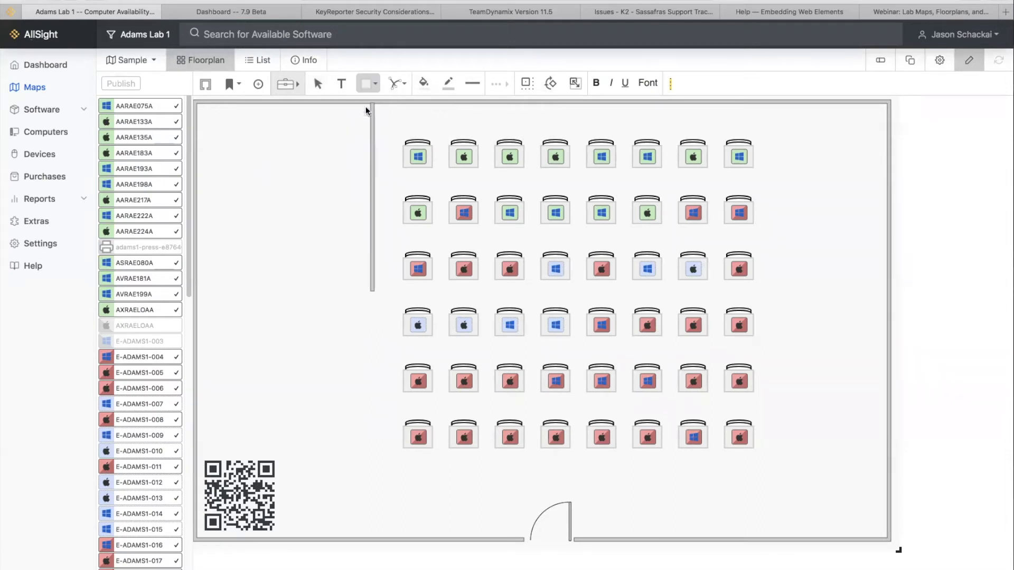
{"action": "left_click_drag", "start_coordinate": [253, 154], "coordinate": [314, 233]}
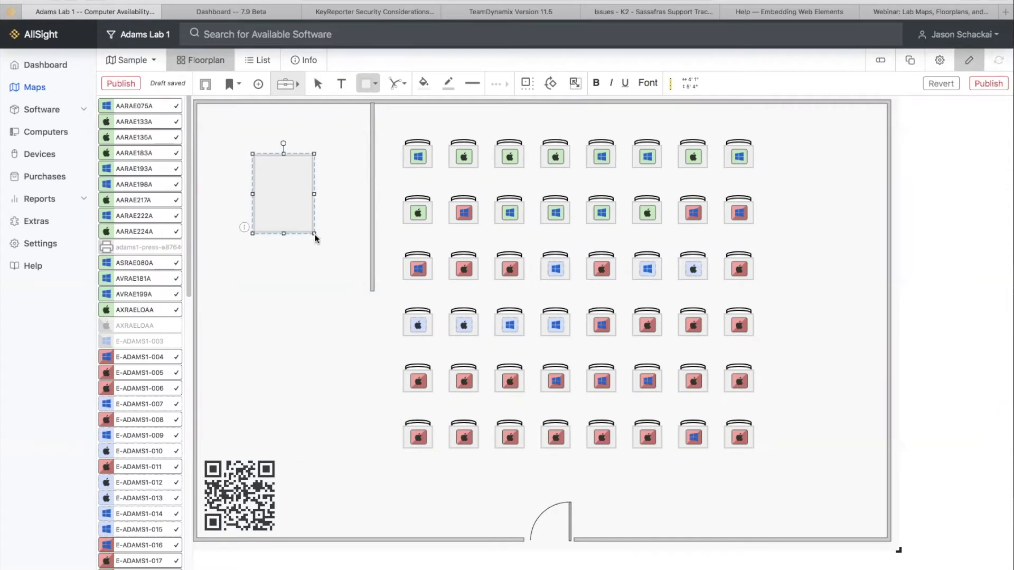
- Enlarge the rectangle in width and height and move it away from the inner wall, to about 2' 5" across and 4' 2" down
{"action": "key", "text": "Escape"}
{"action": "left_click", "coordinate": [309, 224]}
{"action": "left_click_drag", "start_coordinate": [314, 232], "coordinate": [350, 269]}
{"action": "left_click_drag", "start_coordinate": [295, 186], "coordinate": [270, 184]}
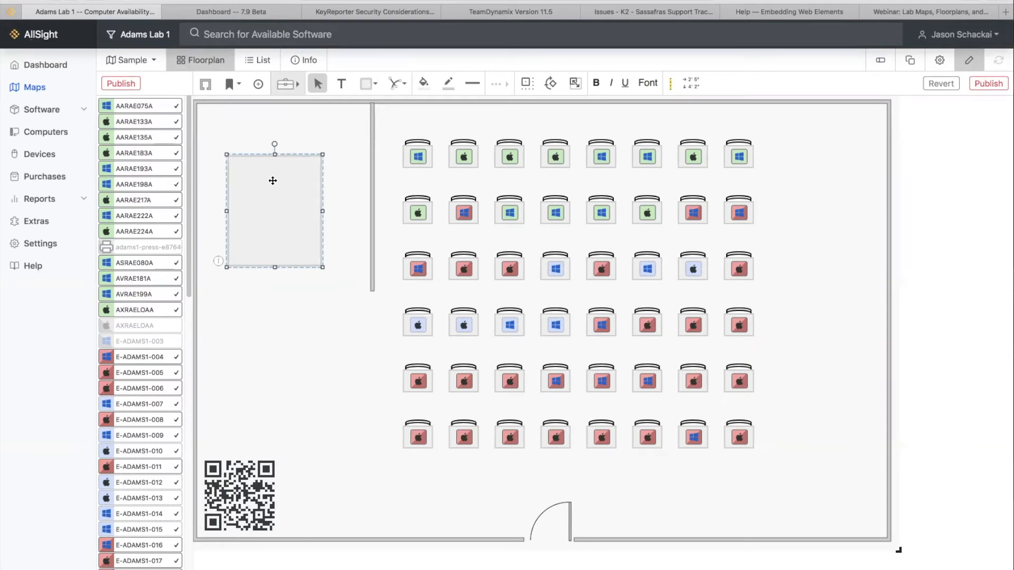
- Place a Chair shape centred on the rectangle's lower edge, at about 4' 11" across and 10' 6" down
{"action": "left_click", "coordinate": [283, 85]}
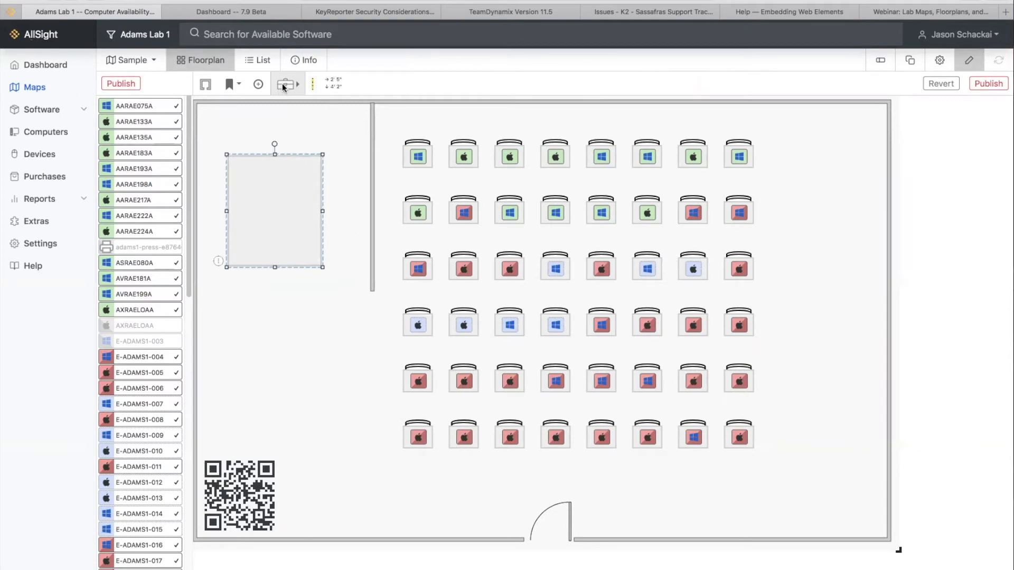
{"action": "left_click", "coordinate": [298, 84]}
{"action": "left_click", "coordinate": [231, 83]}
{"action": "left_click", "coordinate": [270, 135]}
{"action": "left_click_drag", "start_coordinate": [274, 151], "coordinate": [272, 253]}
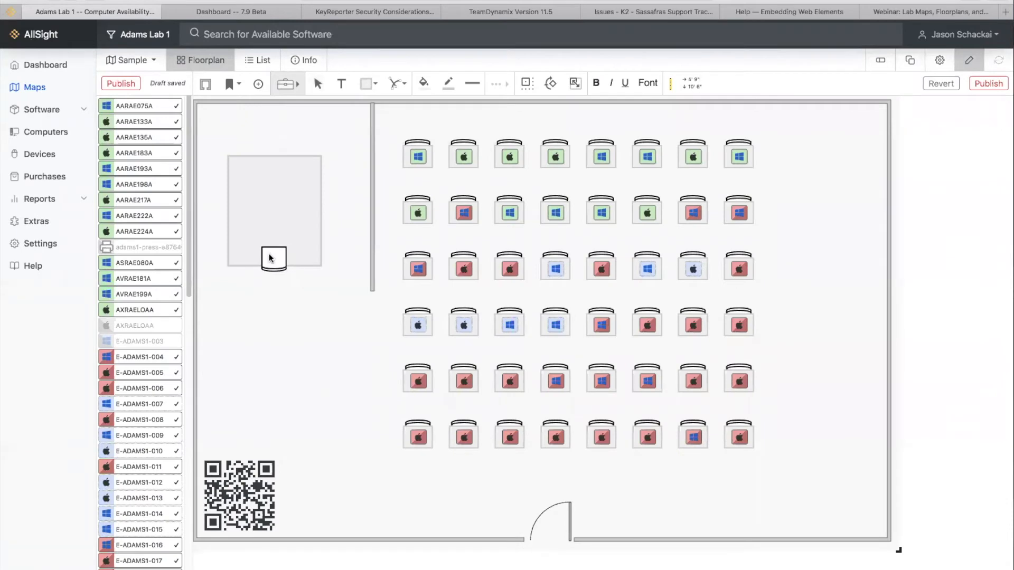
{"action": "left_click", "coordinate": [268, 256]}
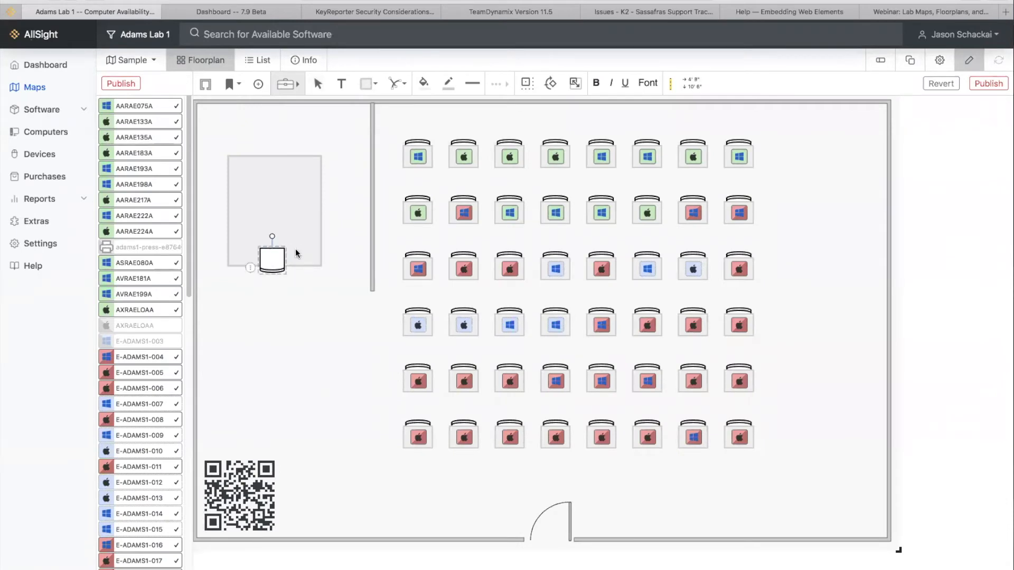
{"action": "left_click_drag", "start_coordinate": [272, 254], "coordinate": [278, 256]}
- Bring the large rectangle to the front so that it covers the chair's seat
{"action": "left_click", "coordinate": [277, 217]}
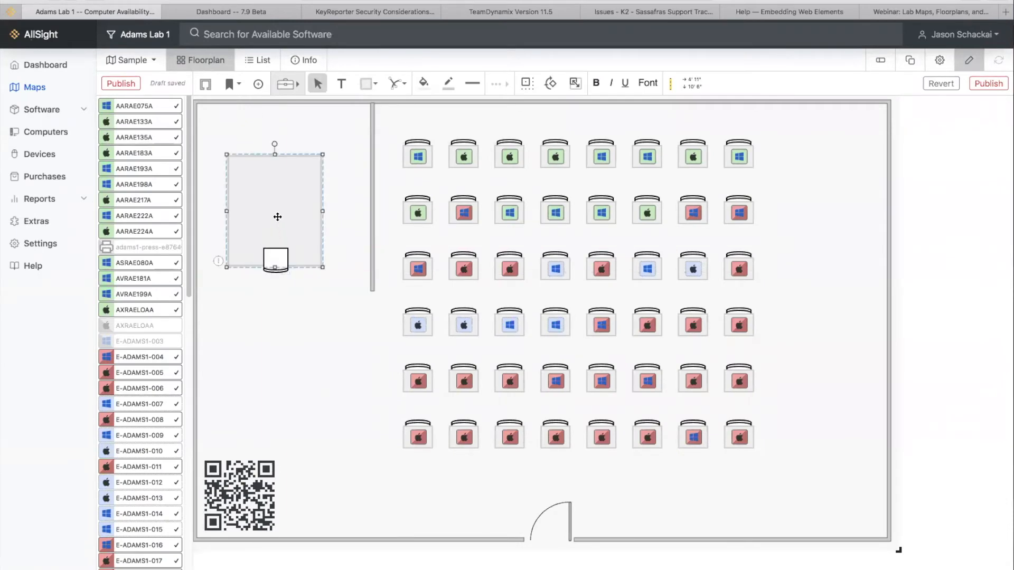
{"action": "right_click", "coordinate": [277, 217]}
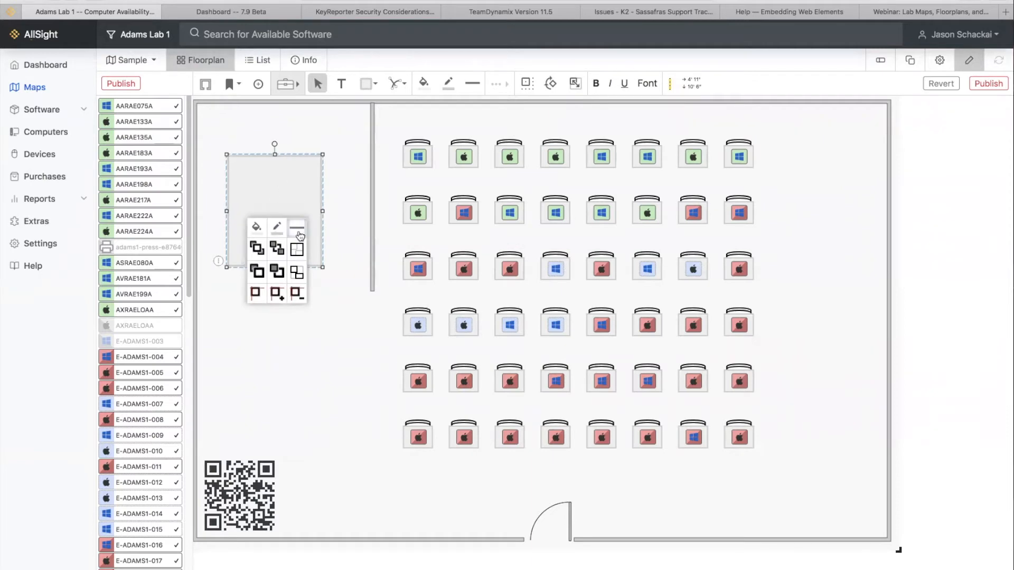
{"action": "left_click", "coordinate": [257, 248]}
{"action": "left_click", "coordinate": [259, 252]}
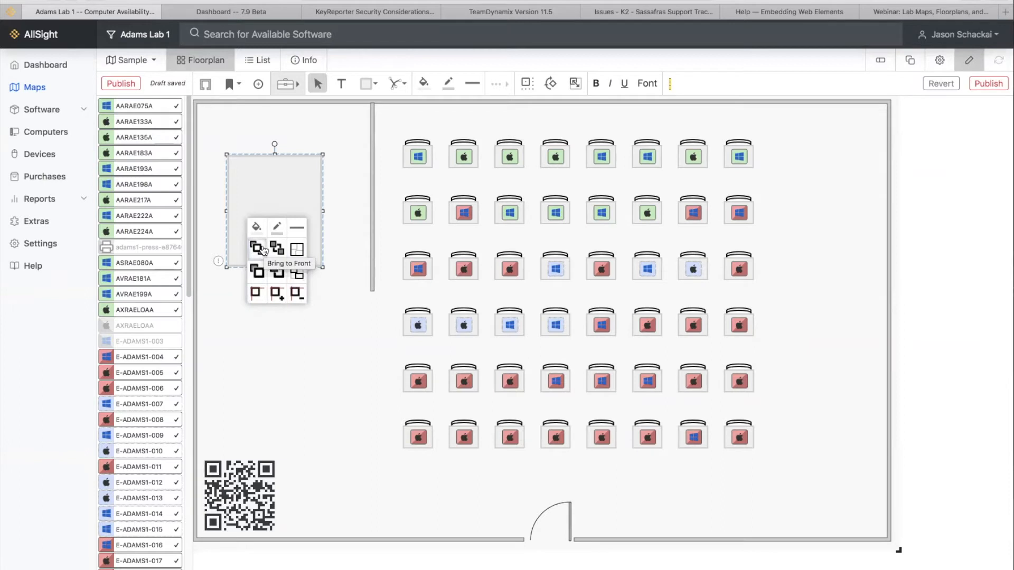
{"action": "left_click", "coordinate": [285, 284]}
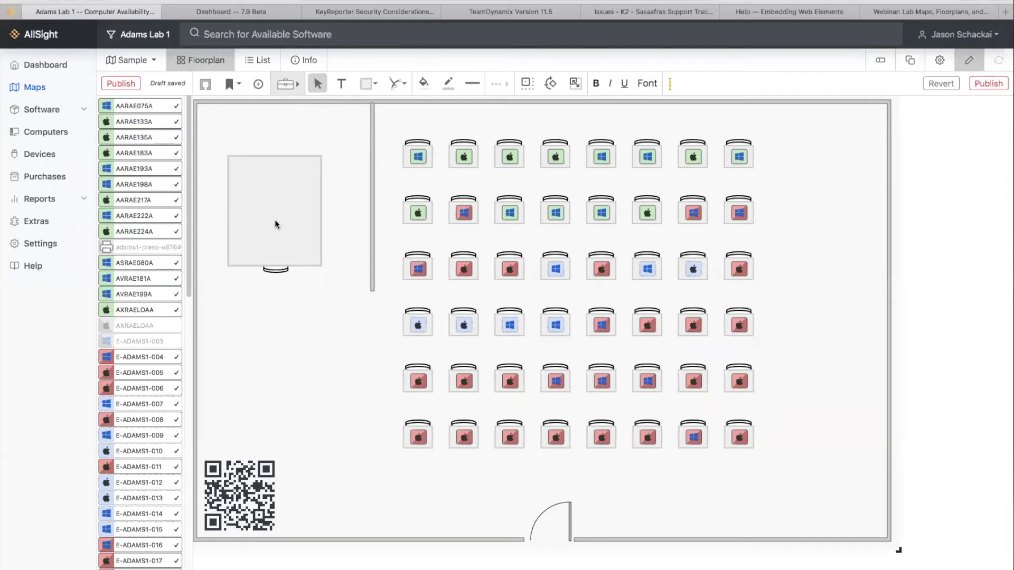
- Place a computer position marker on the new rectangle, centred just above the chair
{"action": "left_click", "coordinate": [256, 86]}
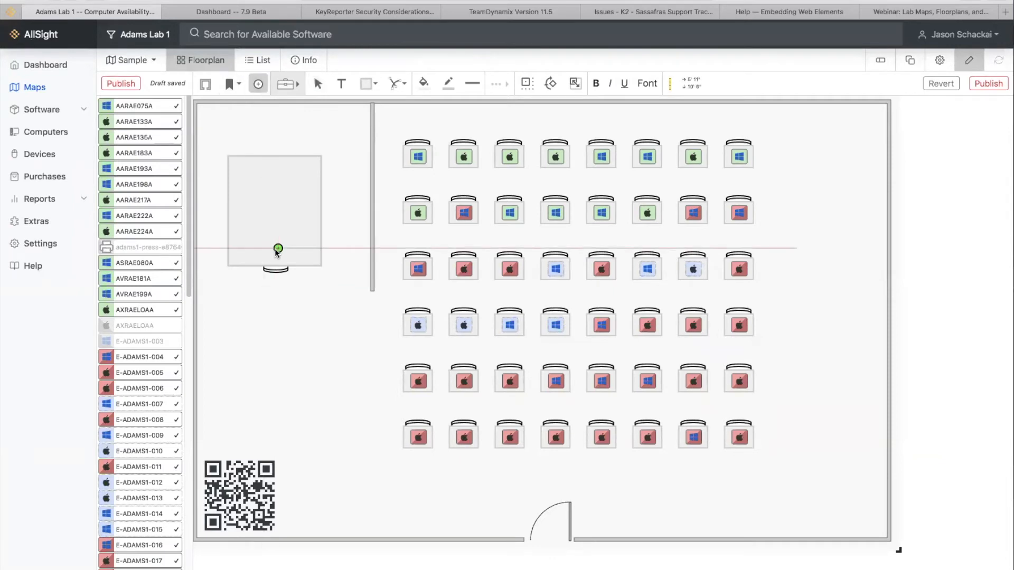
{"action": "left_click", "coordinate": [276, 248]}
{"action": "left_click", "coordinate": [317, 83]}
{"action": "left_click", "coordinate": [281, 209]}
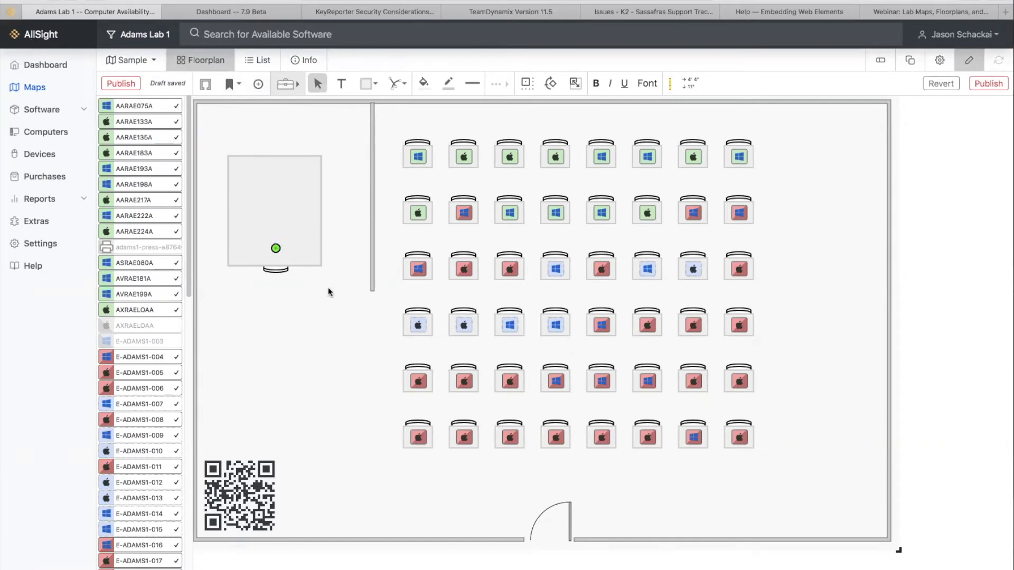
- Group the rectangle, chair and computer marker, and enlarge the group, mainly in height
{"action": "mouse_move", "coordinate": [338, 295]}
{"action": "left_mouse_down"}
{"action": "mouse_move", "coordinate": [200, 110]}
{"action": "mouse_move", "coordinate": [211, 138]}
{"action": "left_mouse_up"}
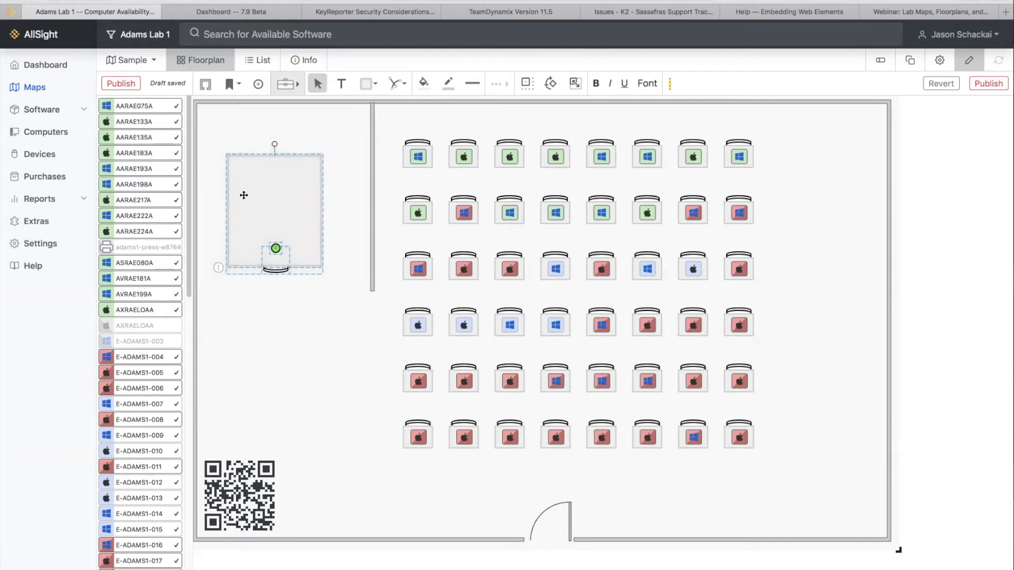
{"action": "right_click", "coordinate": [265, 198]}
{"action": "left_click", "coordinate": [286, 210]}
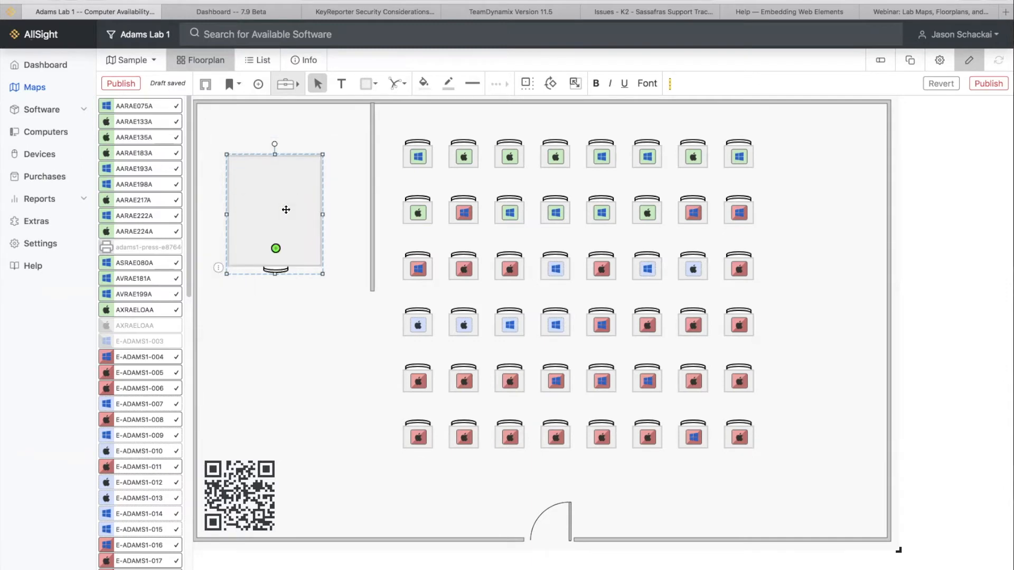
{"action": "left_click_drag", "start_coordinate": [290, 192], "coordinate": [285, 168]}
{"action": "left_click", "coordinate": [301, 345]}
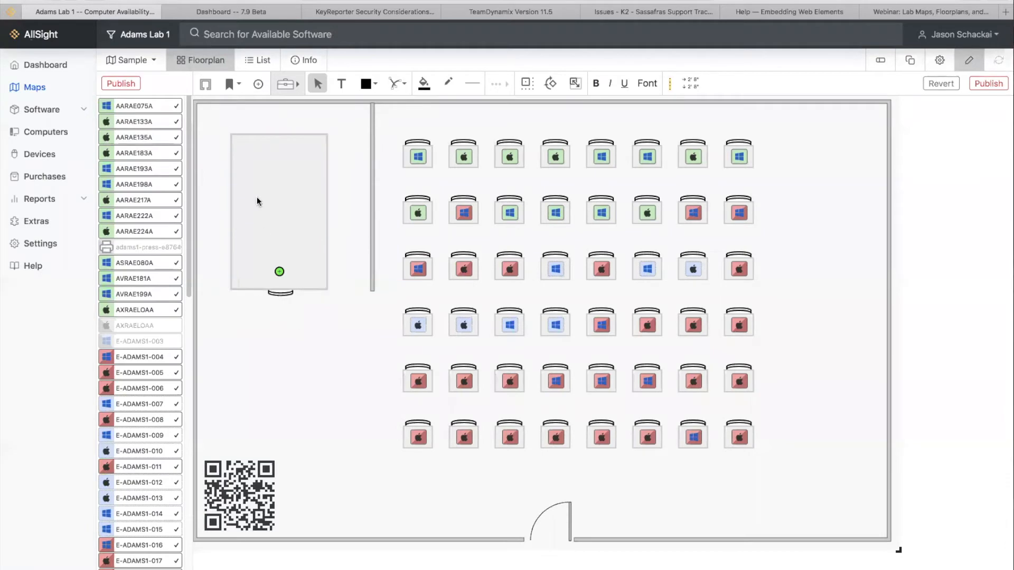
- Save the grouped desk as a reusable model named New Desk and check its entry in the shape library
{"action": "right_click", "coordinate": [288, 190]}
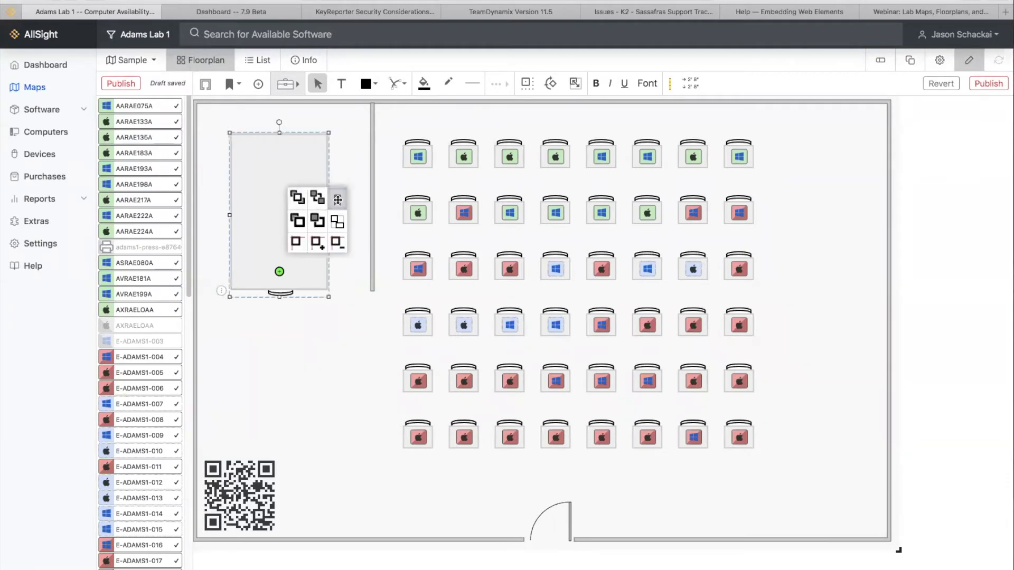
{"action": "left_click", "coordinate": [338, 198]}
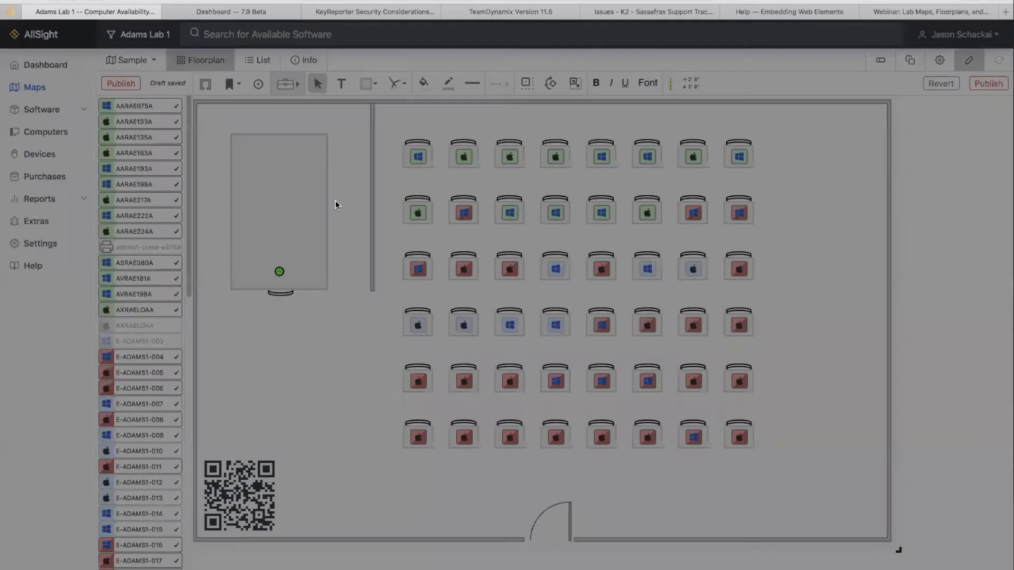
{"action": "type", "text": "New Desk"}
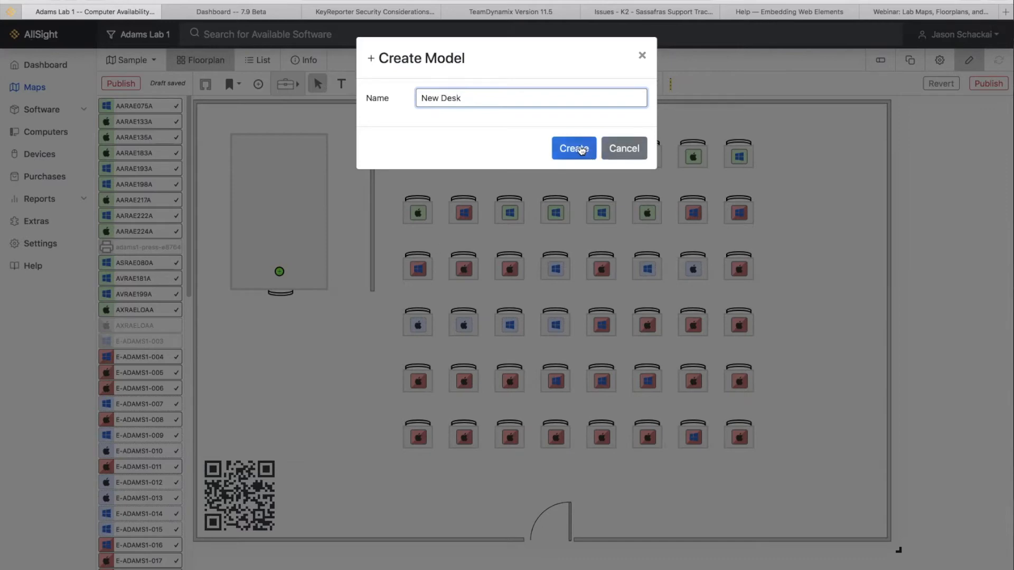
{"action": "left_click", "coordinate": [581, 150]}
{"action": "left_click", "coordinate": [229, 85]}
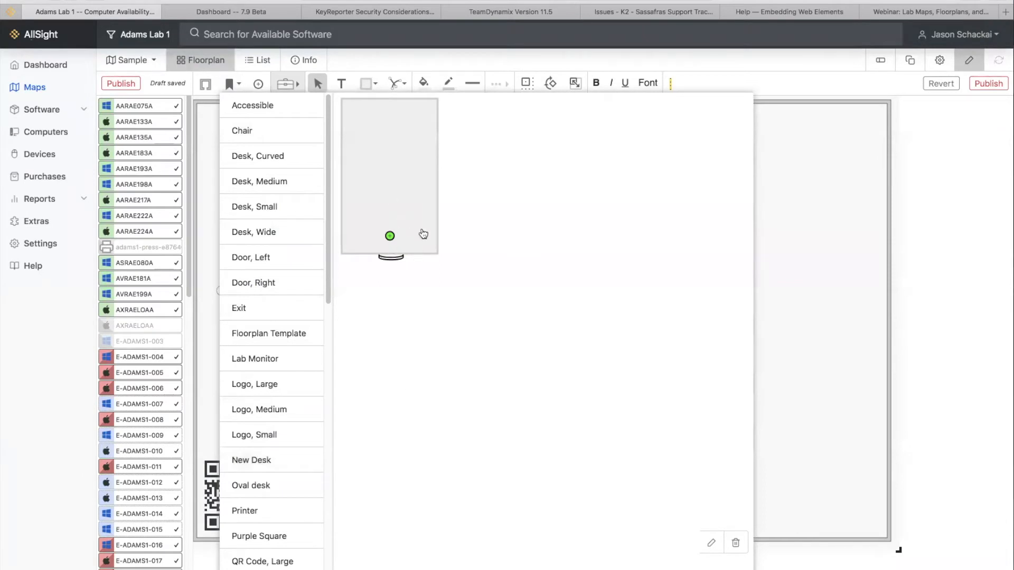
{"action": "left_click", "coordinate": [851, 204]}
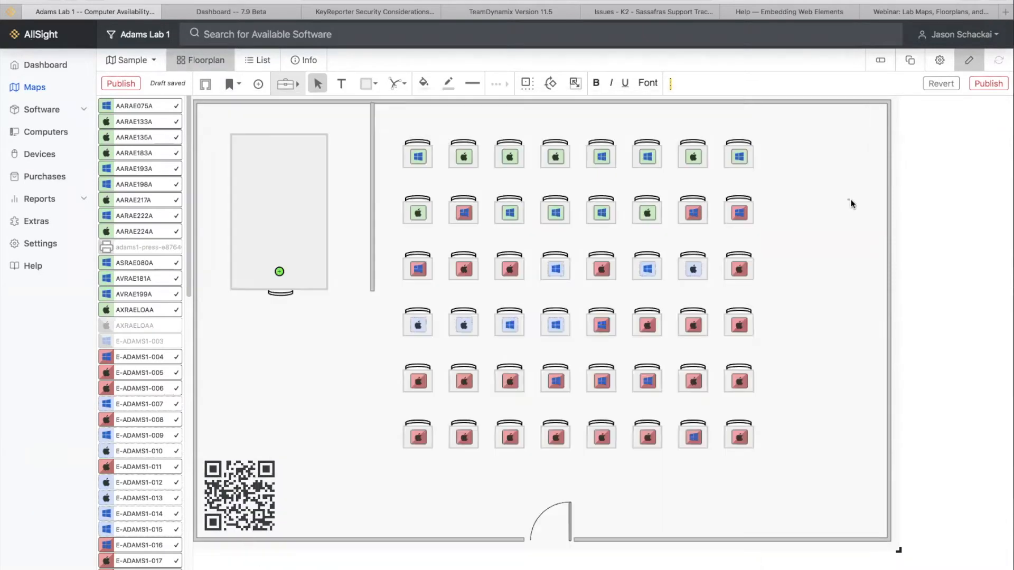
- Assign computer E-ADAMS1-039 to the marker on the new desk
{"action": "scroll", "coordinate": [140, 529], "scroll_direction": "down", "scroll_amount": 10}
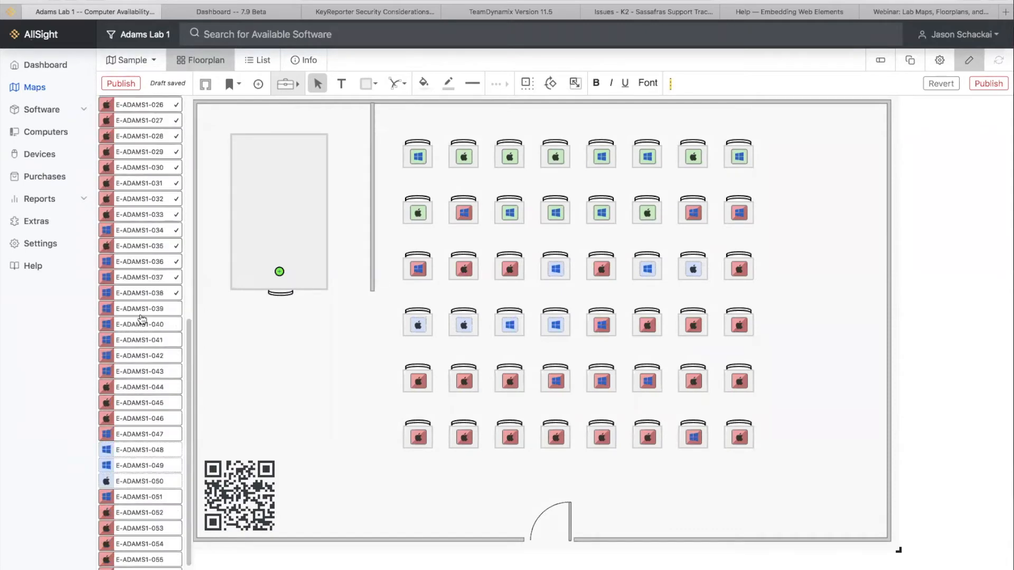
{"action": "left_click_drag", "start_coordinate": [147, 311], "coordinate": [280, 271]}
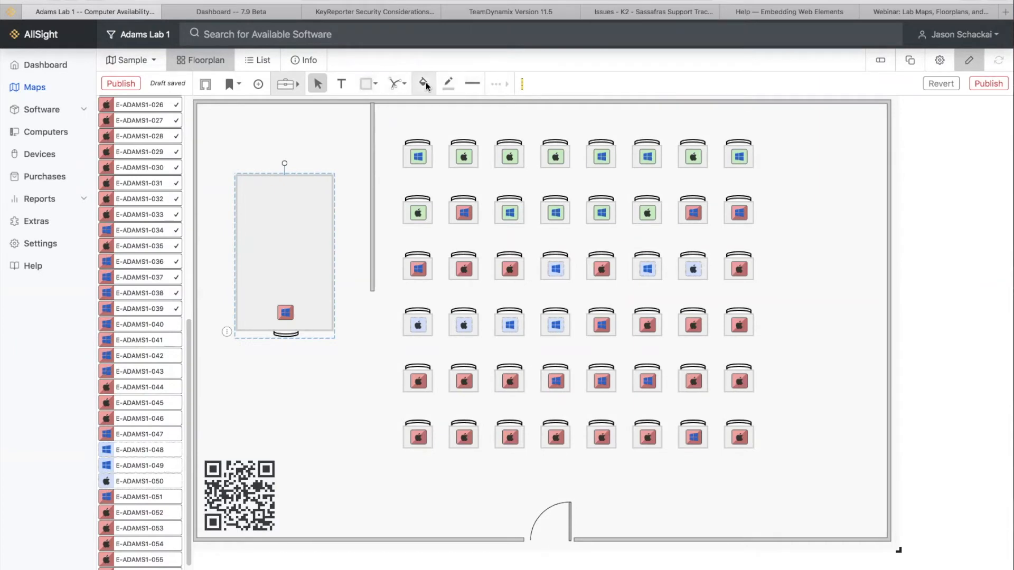
{"action": "left_click", "coordinate": [475, 90]}
{"action": "left_click", "coordinate": [475, 90]}
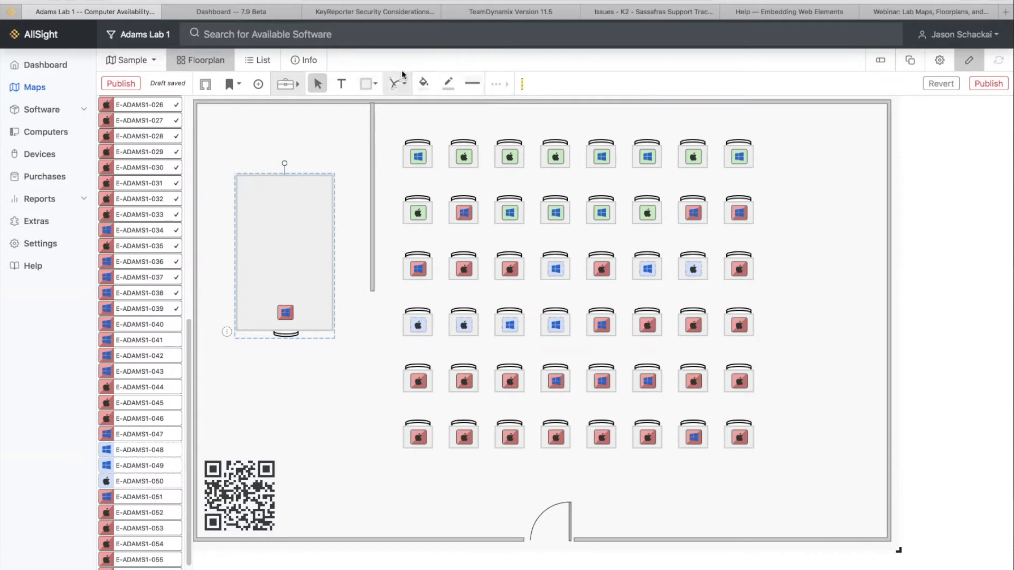
{"action": "left_click", "coordinate": [367, 86]}
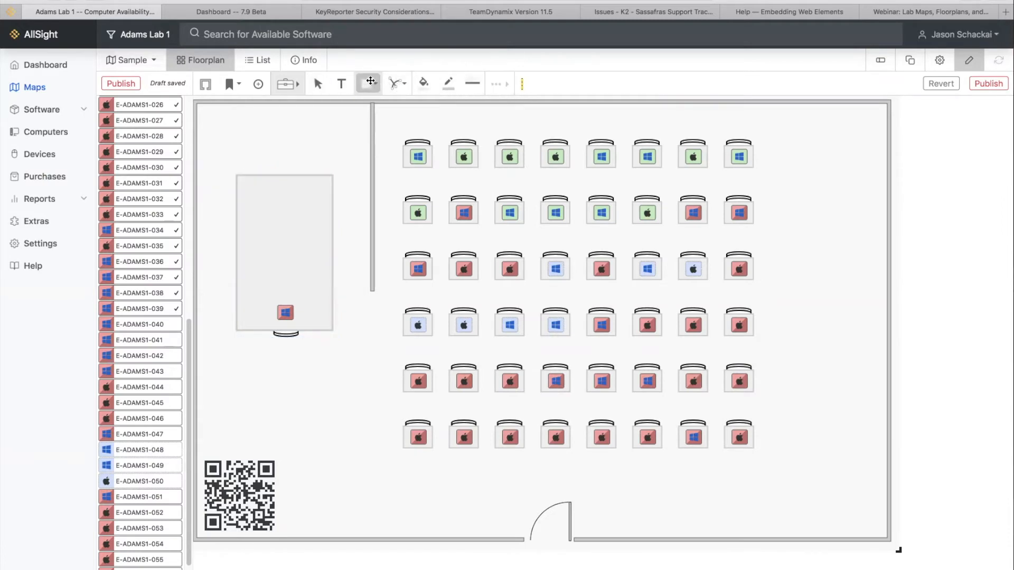
- Choose the Text tool with no line colour and a dark fill colour
{"action": "left_click", "coordinate": [341, 84]}
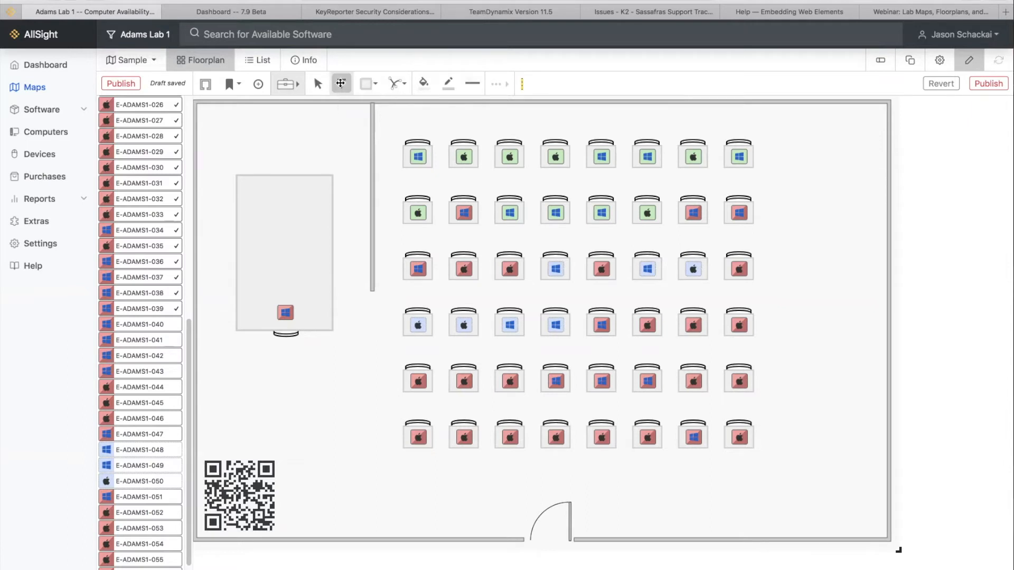
{"action": "left_click", "coordinate": [449, 83]}
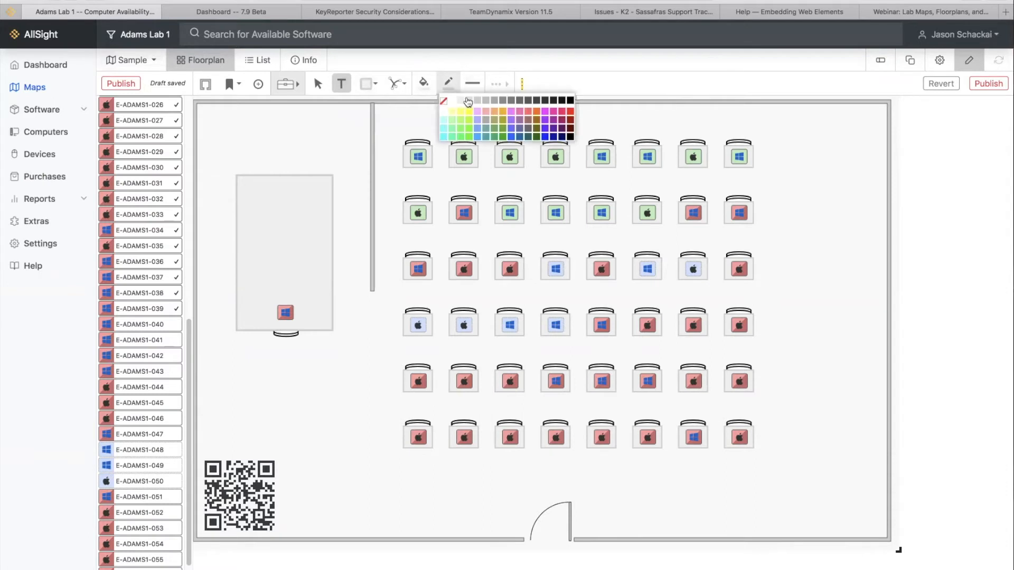
{"action": "left_click", "coordinate": [536, 101]}
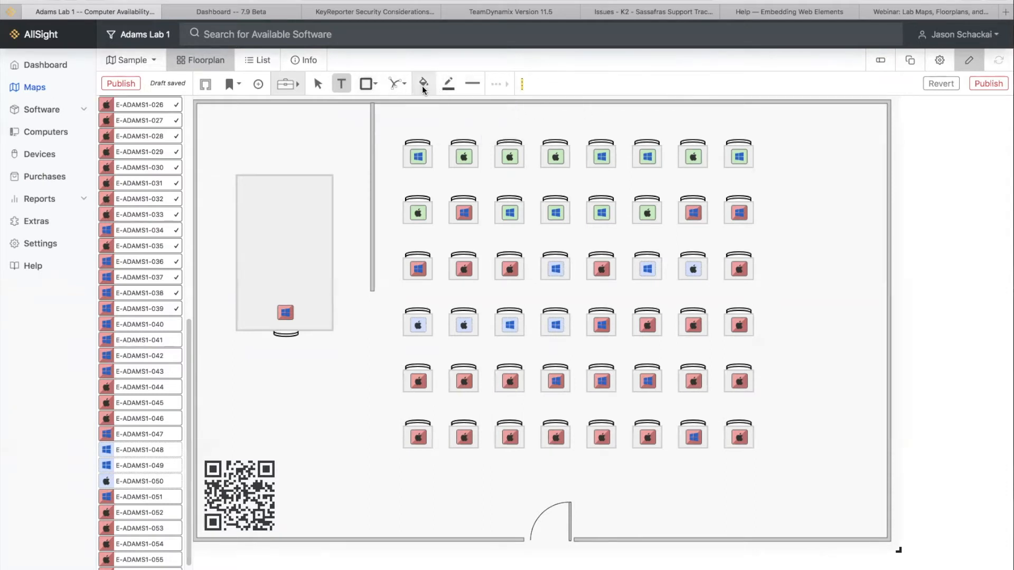
{"action": "left_click", "coordinate": [448, 84]}
{"action": "left_click", "coordinate": [446, 98]}
{"action": "left_click", "coordinate": [424, 91]}
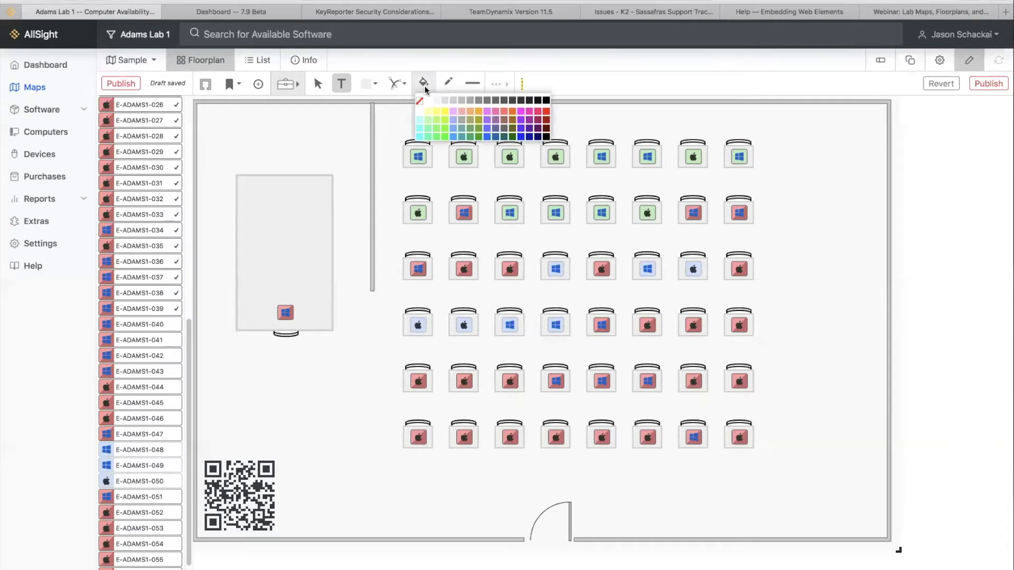
{"action": "left_click", "coordinate": [504, 101]}
- Add a text label and position it below the first desk of the bottom row
{"action": "left_click", "coordinate": [463, 485]}
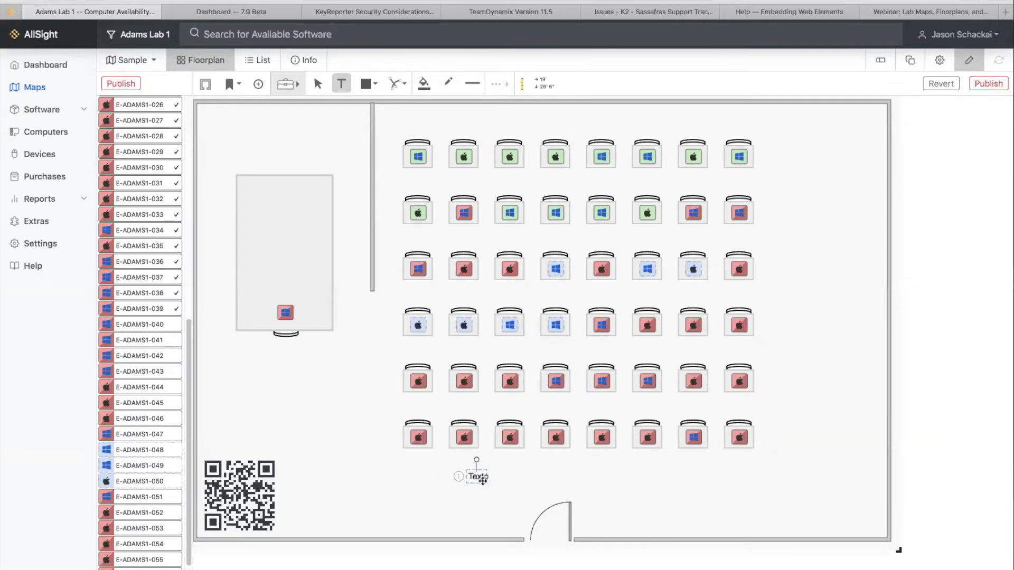
{"action": "left_click_drag", "start_coordinate": [476, 476], "coordinate": [418, 471]}
{"action": "left_click", "coordinate": [459, 478]}
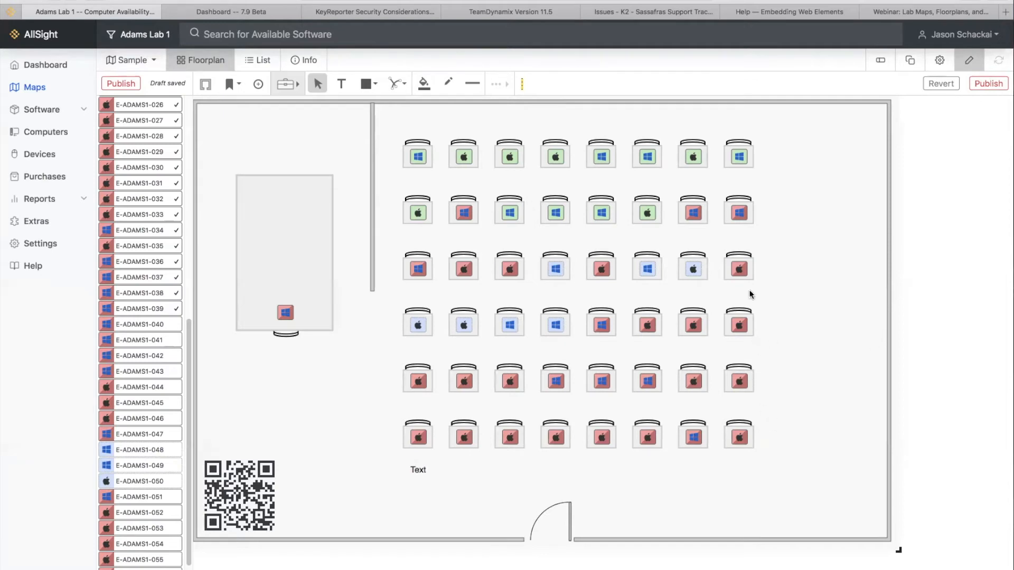
- Look over the available shape models and publish the Adams Lab 1 floorplan
{"action": "left_click", "coordinate": [231, 86]}
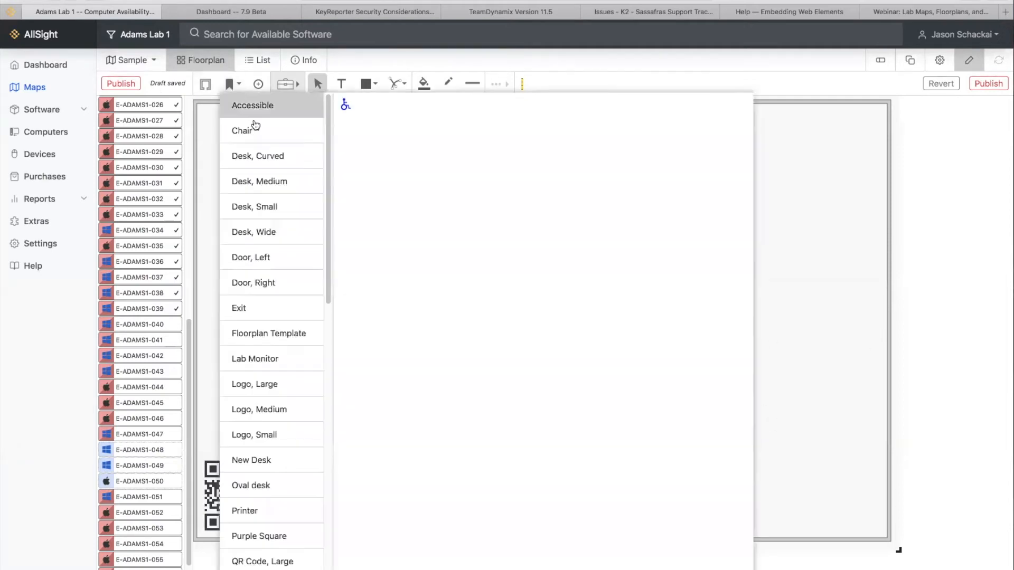
{"action": "left_click", "coordinate": [227, 84]}
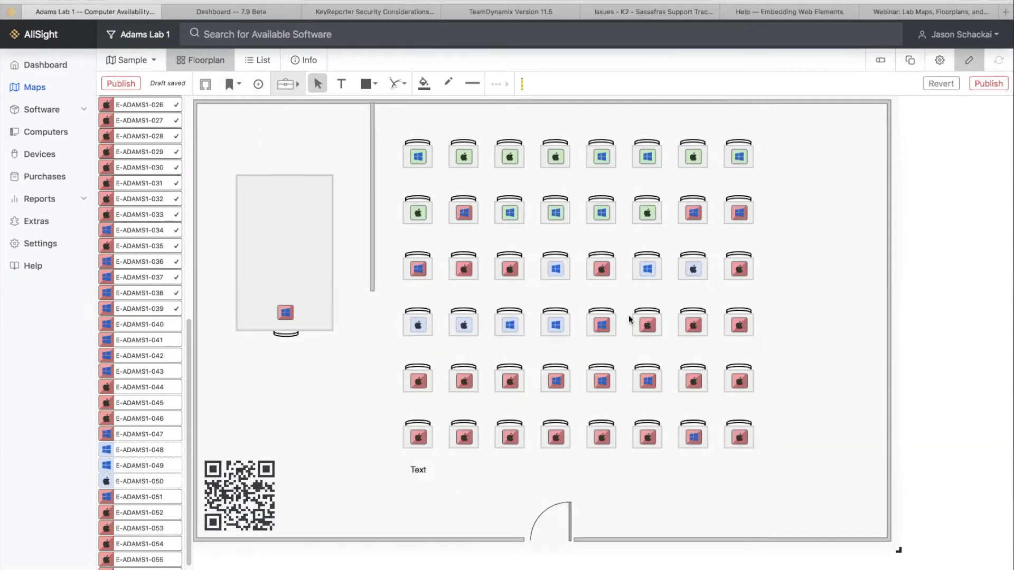
{"action": "left_click", "coordinate": [986, 90]}
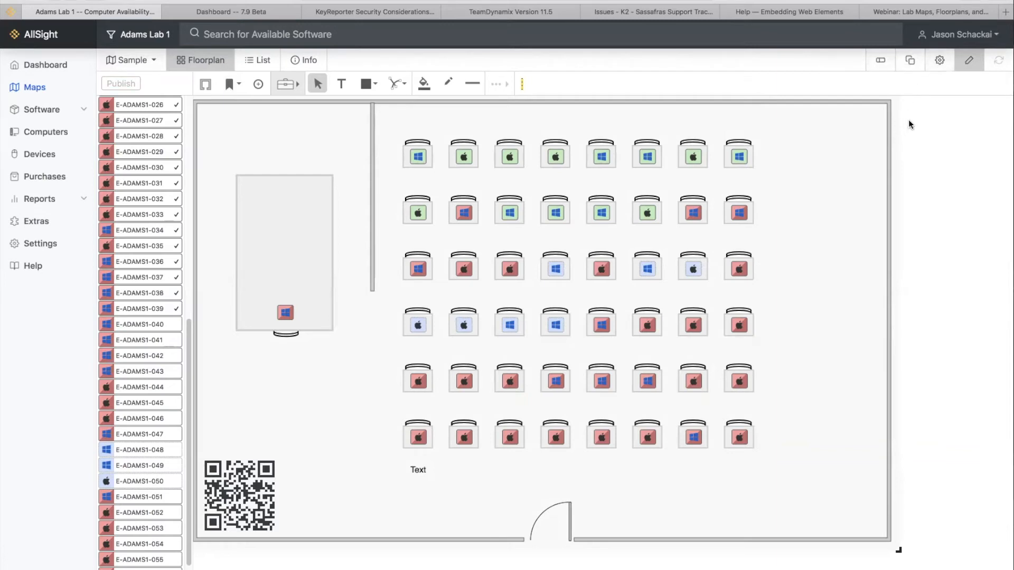
- Switch the computer names on and off on the floorplan, and view the Hide Prefix field in the map settings
{"action": "left_click", "coordinate": [881, 63]}
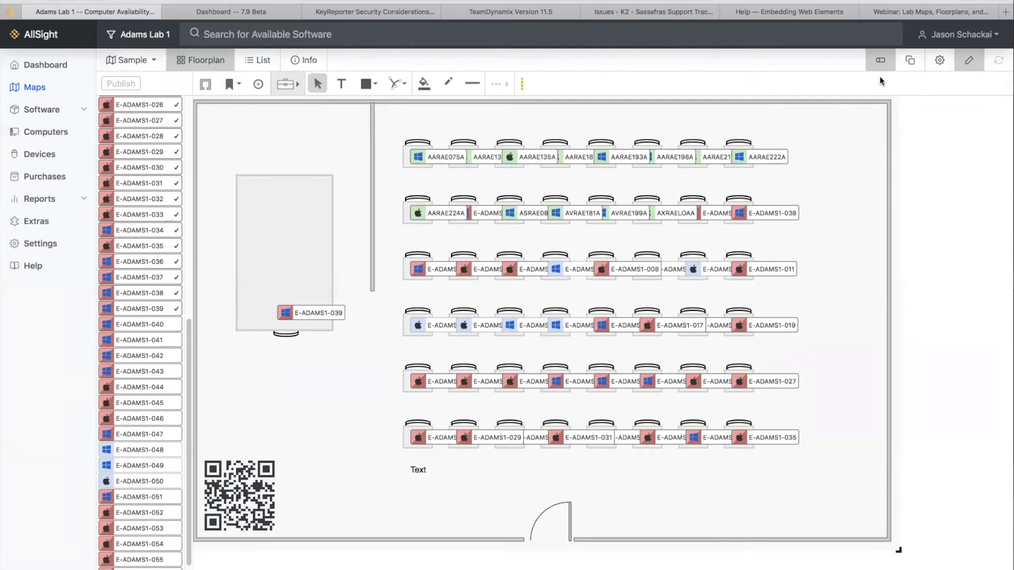
{"action": "left_click", "coordinate": [880, 62]}
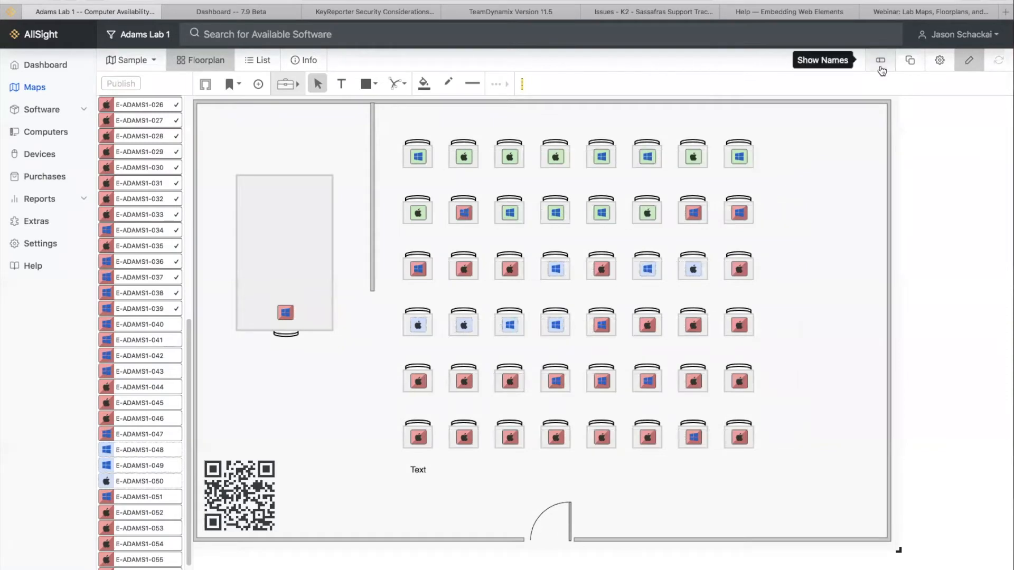
{"action": "left_click", "coordinate": [935, 61]}
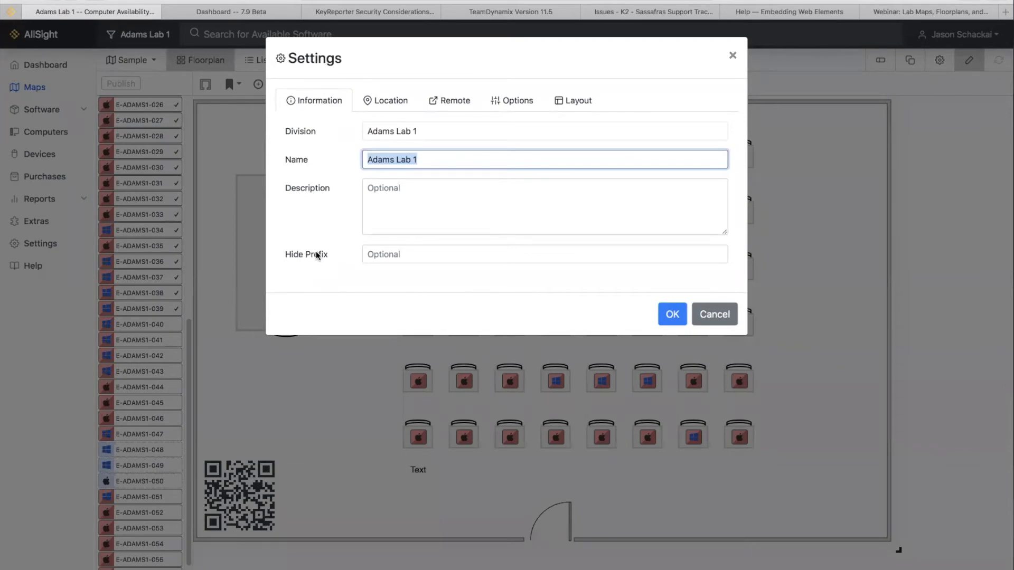
{"action": "left_click", "coordinate": [732, 56]}
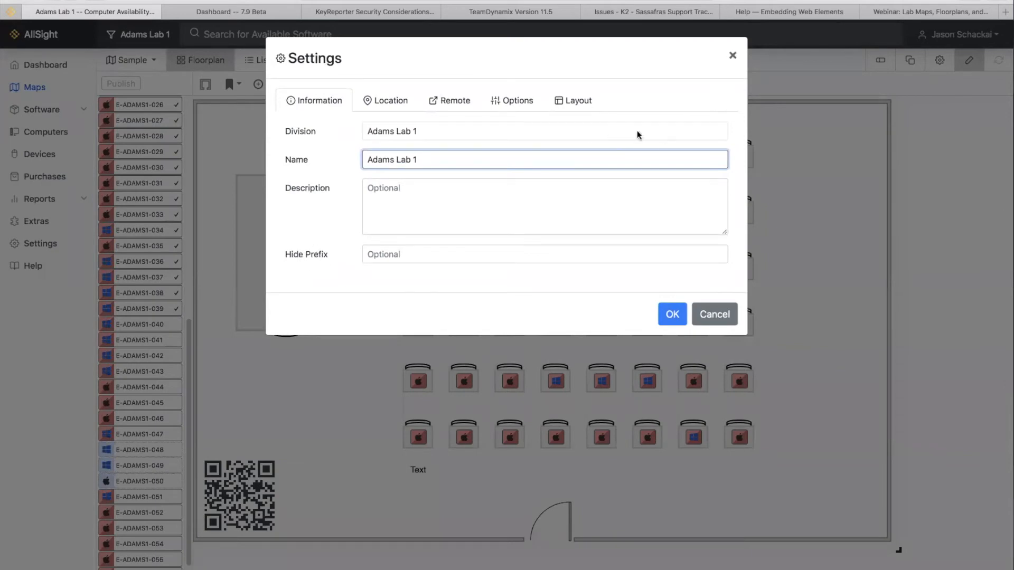
- Set the map's Hide Prefix to AARAE to shorten the displayed computer names
{"action": "left_click_drag", "start_coordinate": [609, 160], "coordinate": [606, 160]}
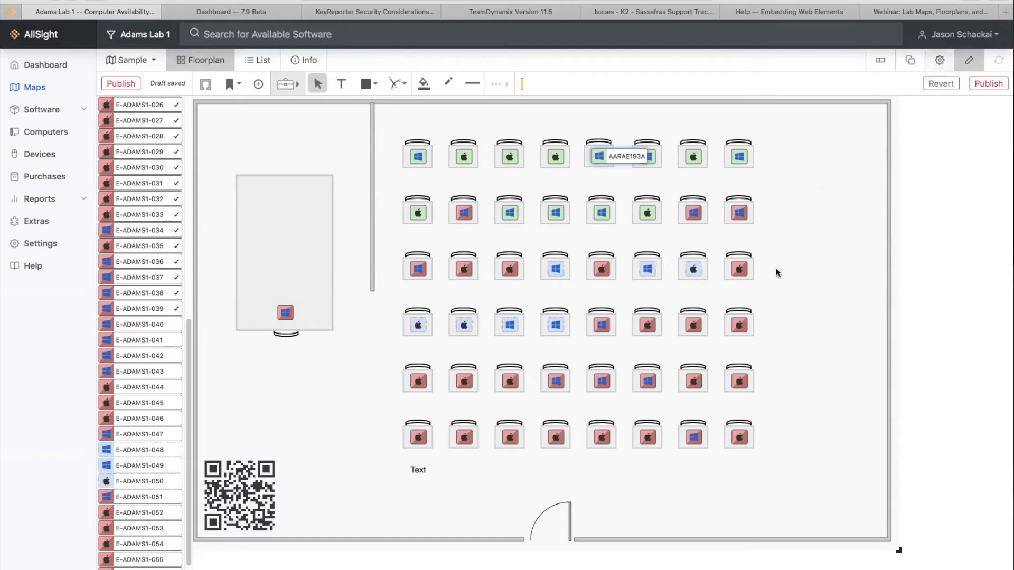
{"action": "left_click", "coordinate": [940, 62]}
{"action": "left_click", "coordinate": [427, 257]}
{"action": "type", "text": "AARAE"}
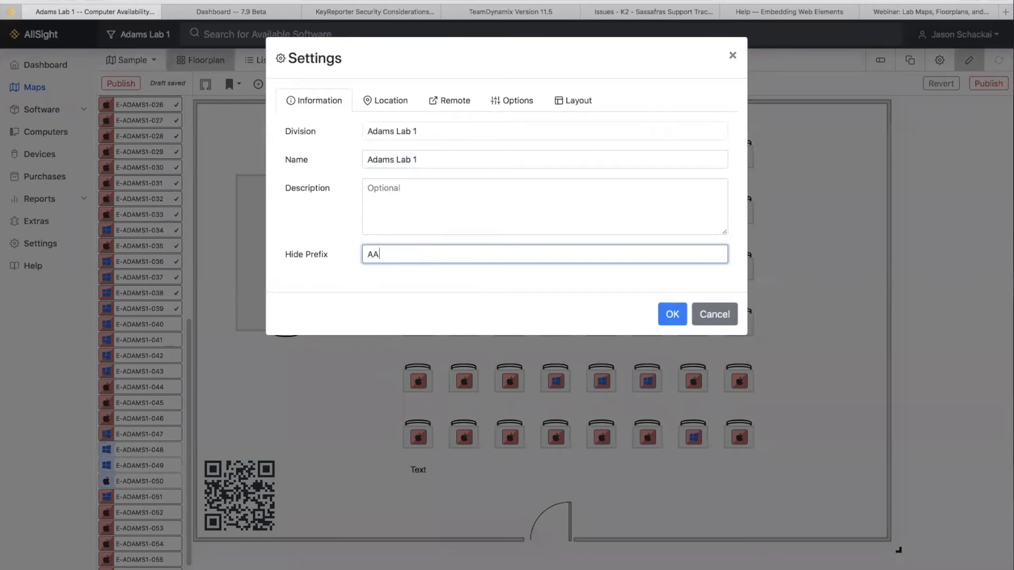
{"action": "left_click", "coordinate": [667, 318]}
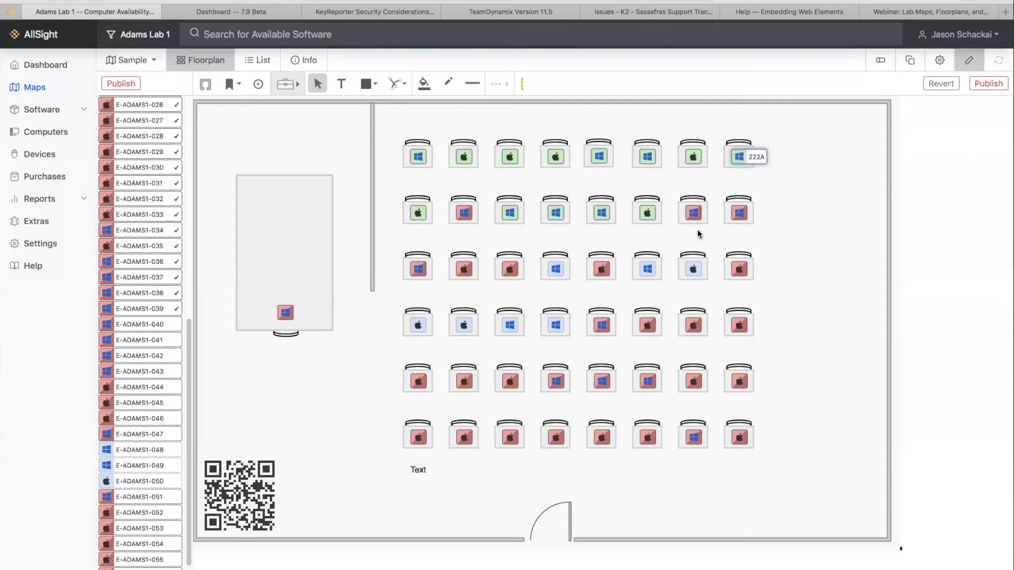
- Look over the display options in the Adams Lab 1 settings, including Base on Idle Sessions, and close them without saving
{"action": "left_click", "coordinate": [939, 60]}
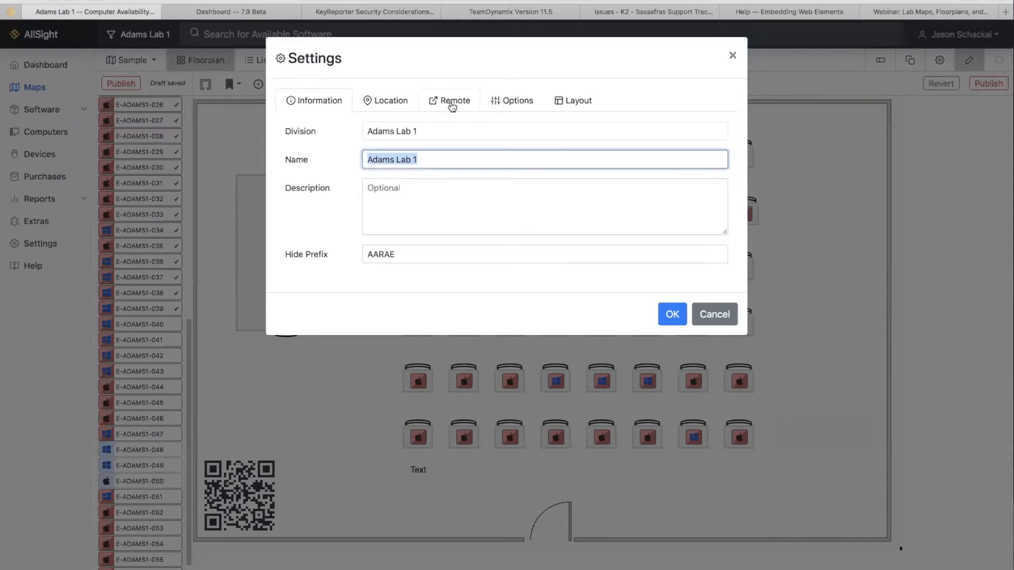
{"action": "left_click", "coordinate": [502, 103]}
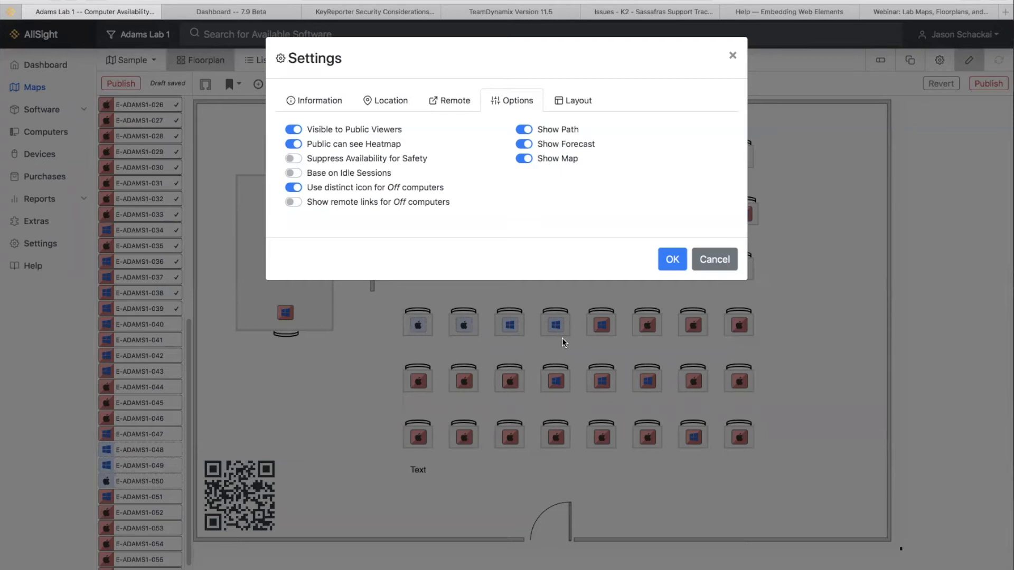
{"action": "left_click", "coordinate": [327, 175]}
{"action": "left_click", "coordinate": [337, 172]}
{"action": "left_click", "coordinate": [732, 56]}
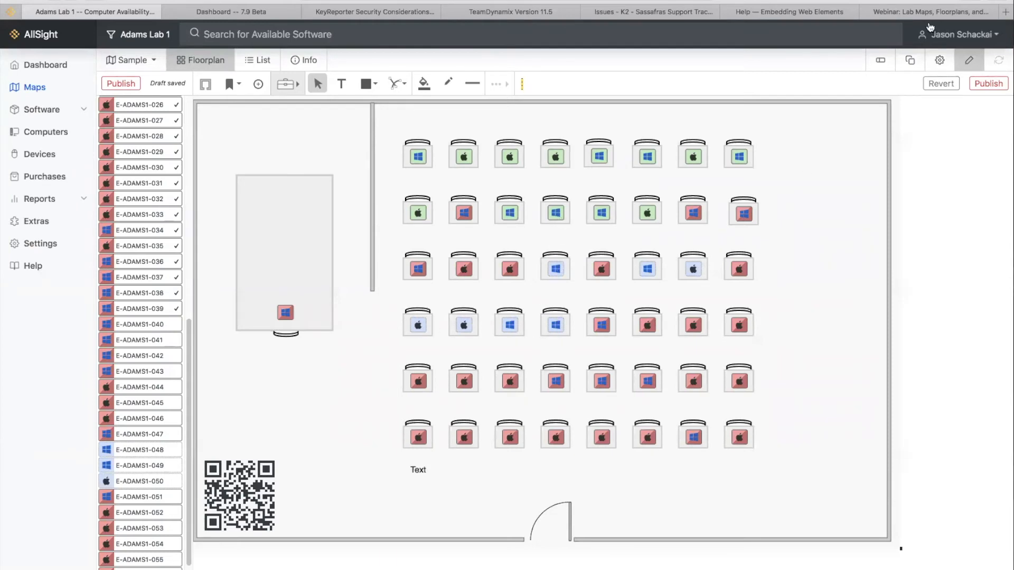
- Enable Show remote links for Off computers in the Adams Lab 1 display options and accept the settings
{"action": "left_click", "coordinate": [939, 61]}
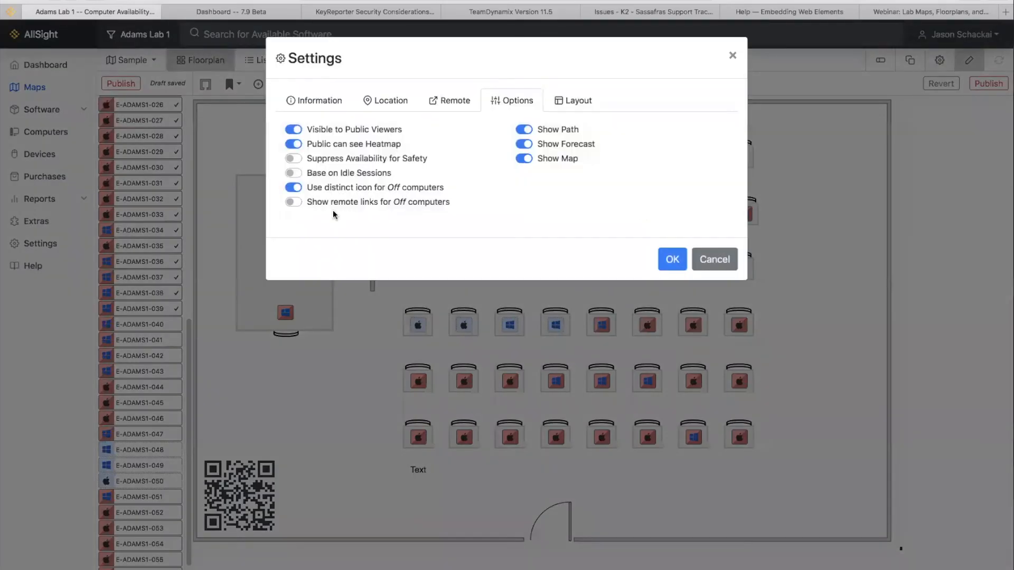
{"action": "left_click", "coordinate": [341, 204]}
{"action": "left_click", "coordinate": [368, 203]}
{"action": "left_click", "coordinate": [367, 203]}
{"action": "left_click", "coordinate": [672, 260]}
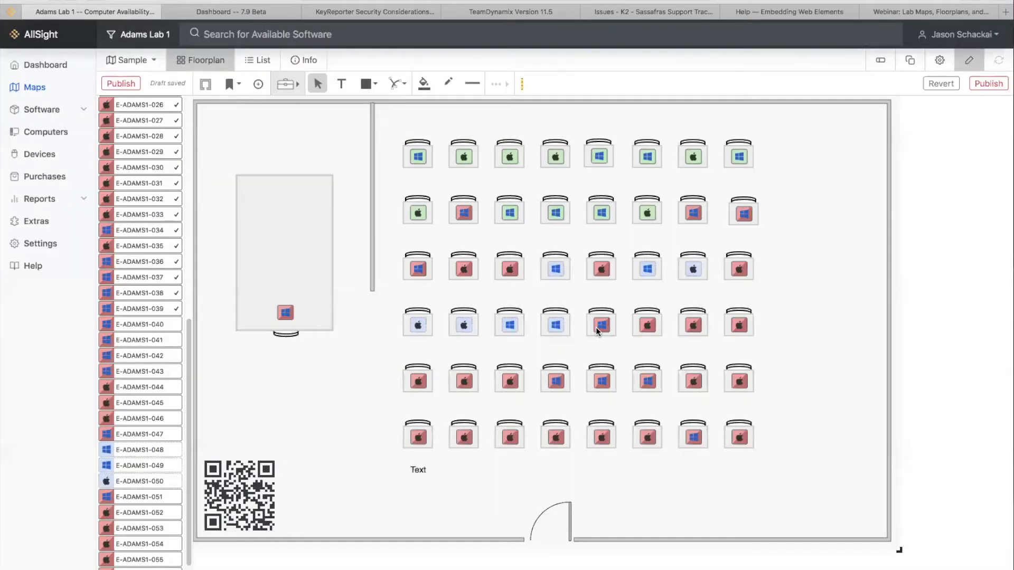
- Review the display options of the Adams Lab 1 draft again and leave floorplan editing
{"action": "left_click", "coordinate": [557, 276]}
{"action": "left_click", "coordinate": [939, 59]}
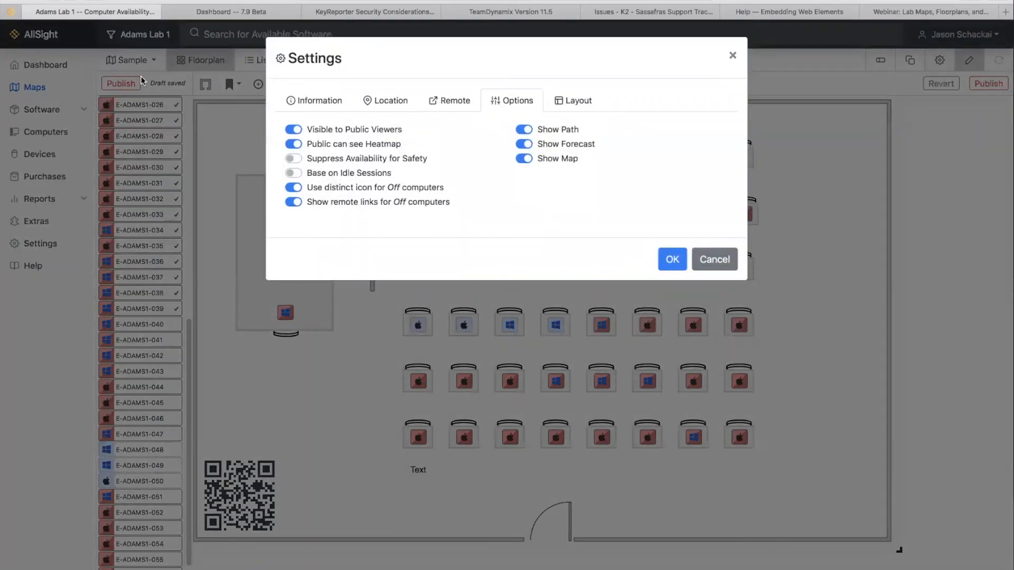
{"action": "left_click", "coordinate": [732, 55]}
{"action": "left_click", "coordinate": [928, 84]}
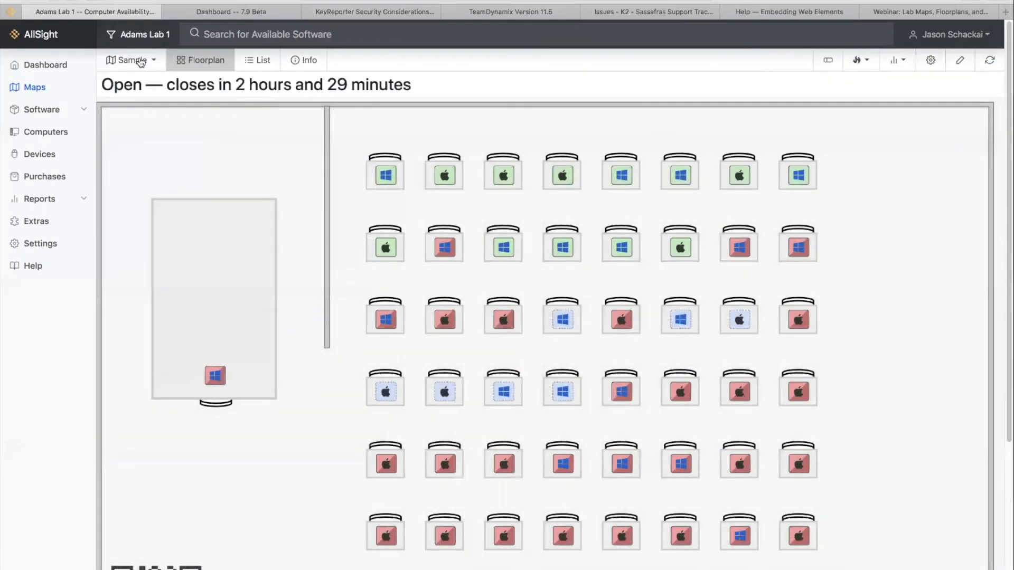
- View the Sample map's list of labs and the Show Path, Show Forecast and Show Map options of Adams Lab 1
{"action": "left_click", "coordinate": [139, 63]}
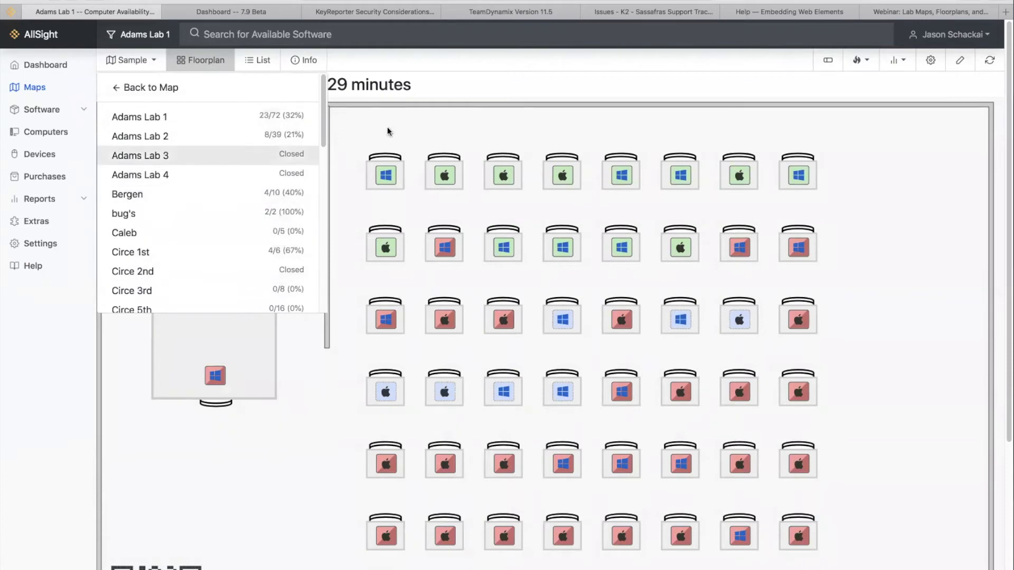
{"action": "left_click", "coordinate": [930, 62]}
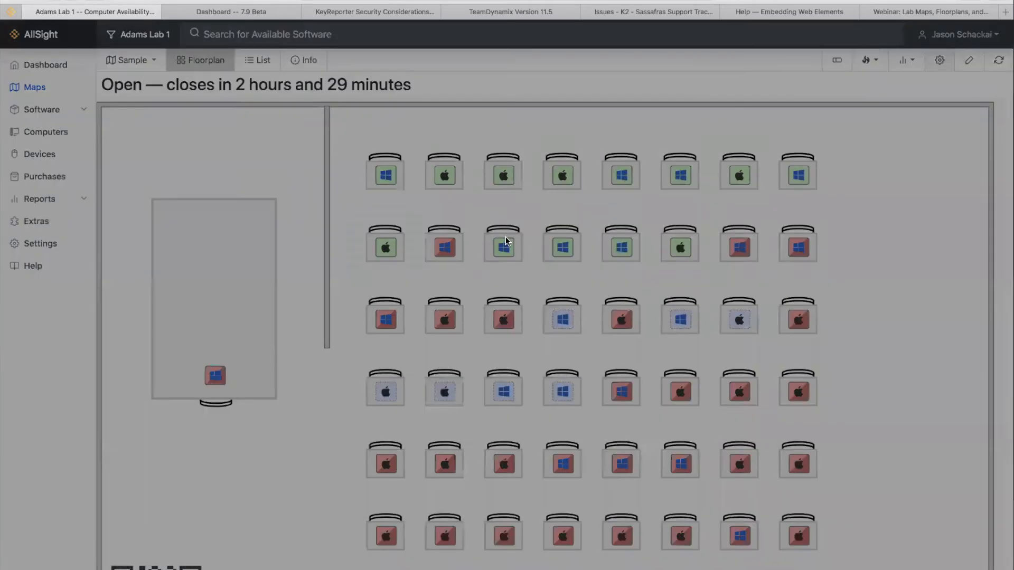
{"action": "left_click", "coordinate": [491, 105]}
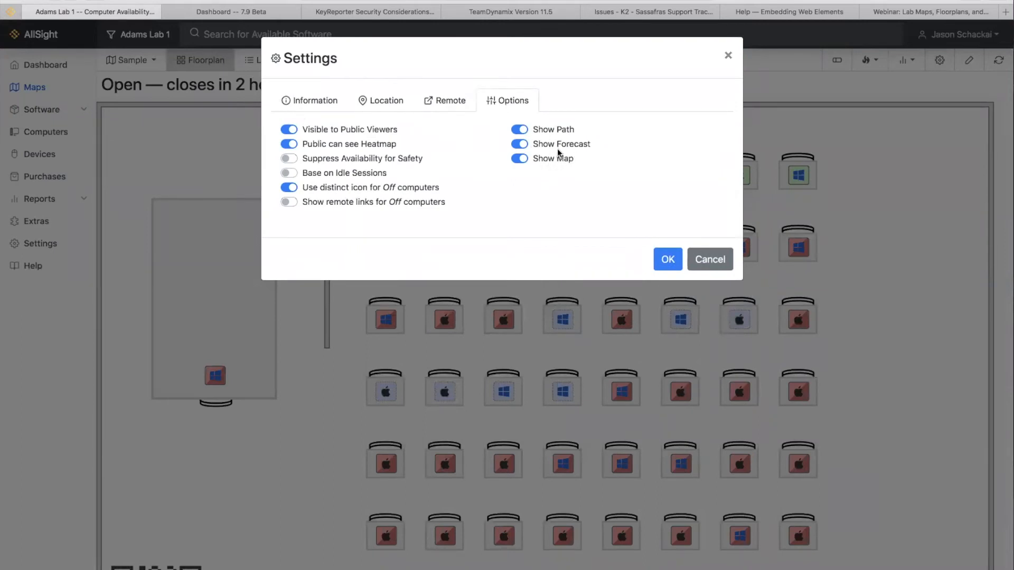
{"action": "left_click", "coordinate": [727, 55]}
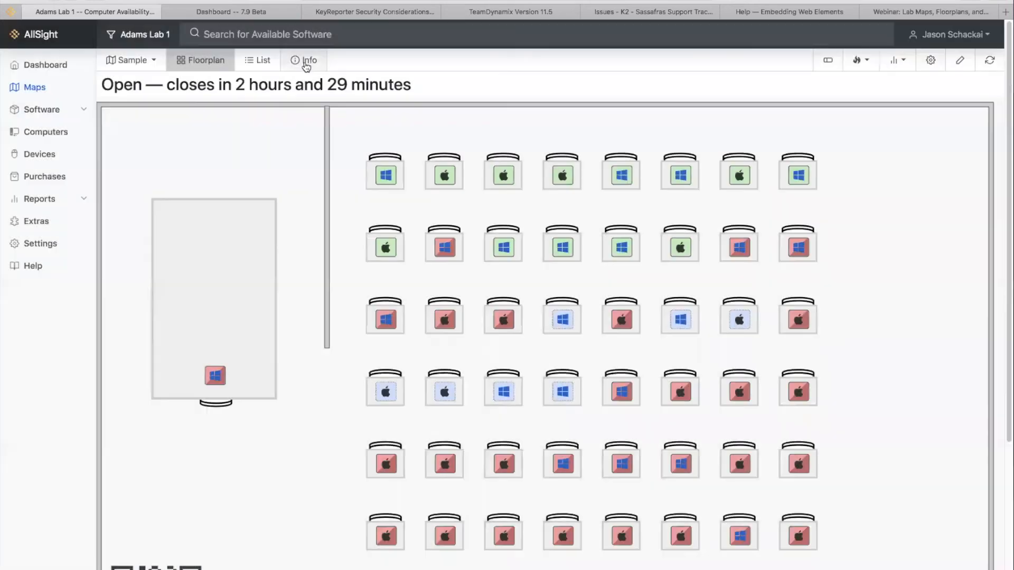
- View the Adams Lab 1 information page, showing the popular times for Wednesday and the directions link of the location marker
{"action": "left_click", "coordinate": [305, 65]}
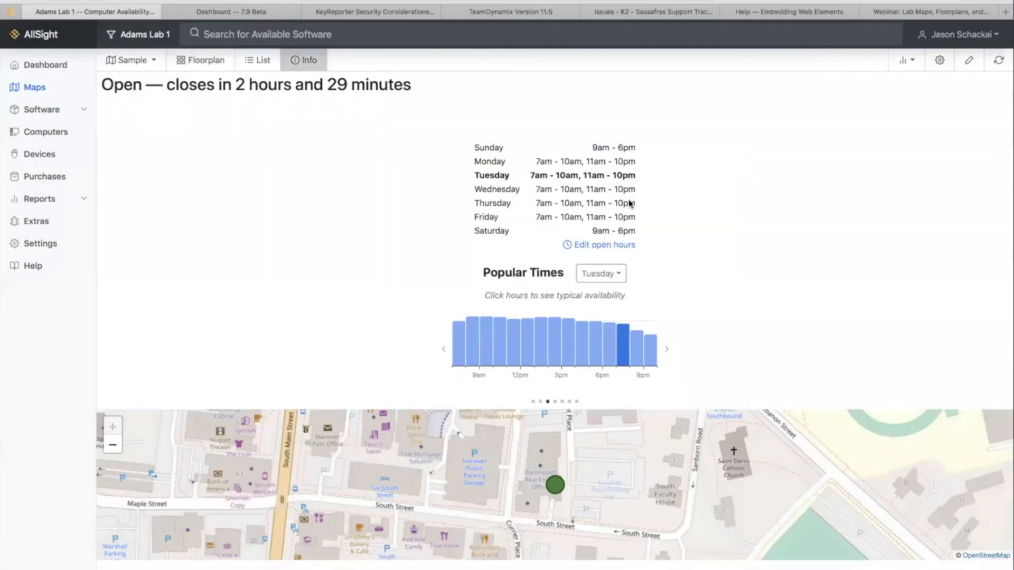
{"action": "left_click", "coordinate": [602, 273]}
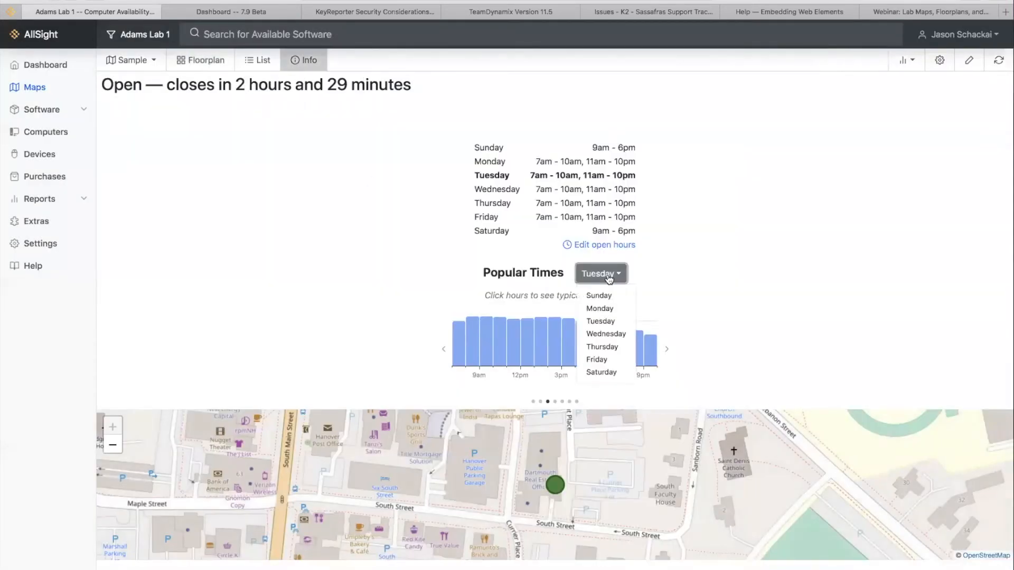
{"action": "left_click", "coordinate": [604, 338]}
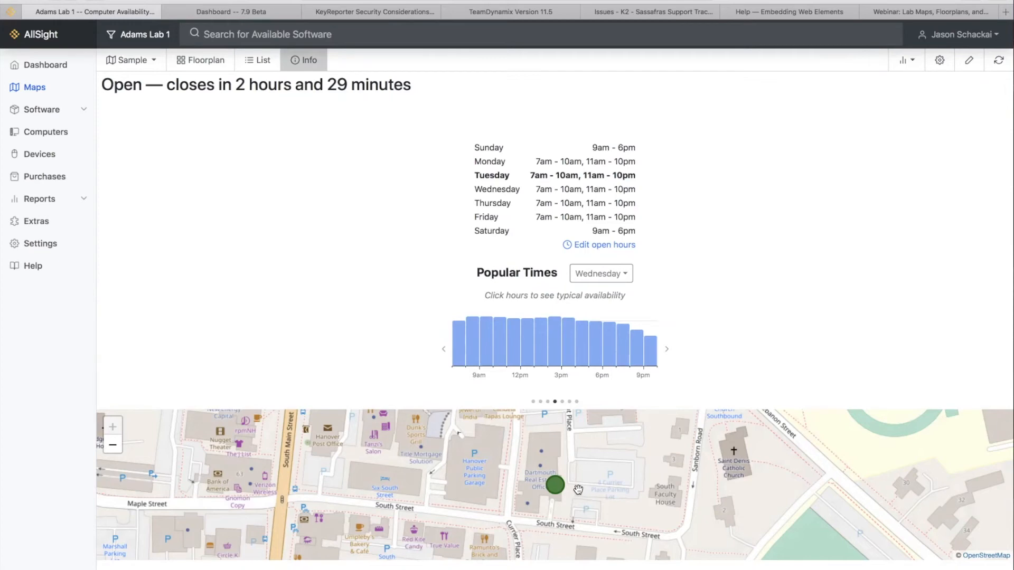
{"action": "left_click", "coordinate": [552, 487]}
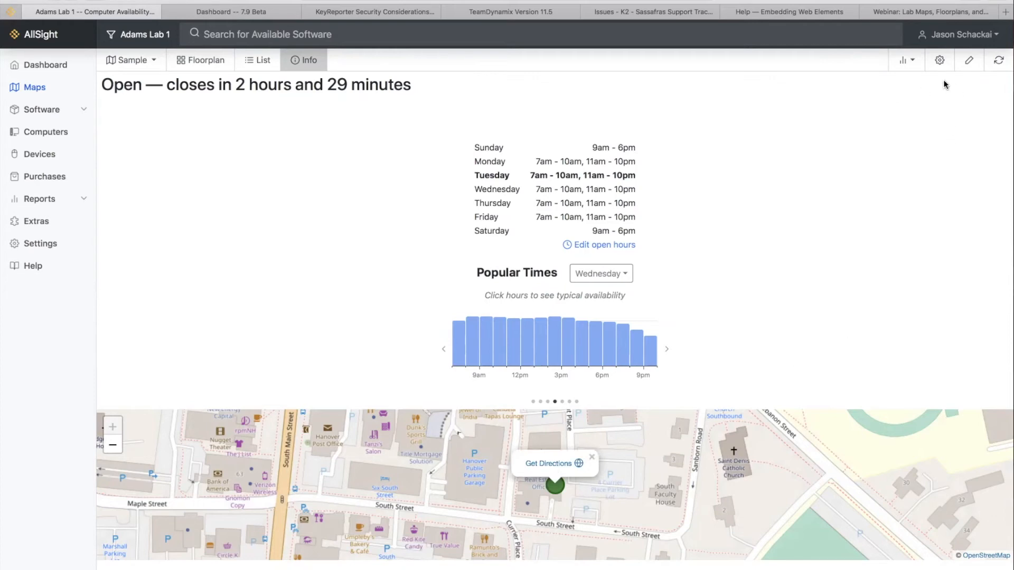
- Check the display options from the information page, and briefly open and close that page's content editor
{"action": "left_click", "coordinate": [939, 62]}
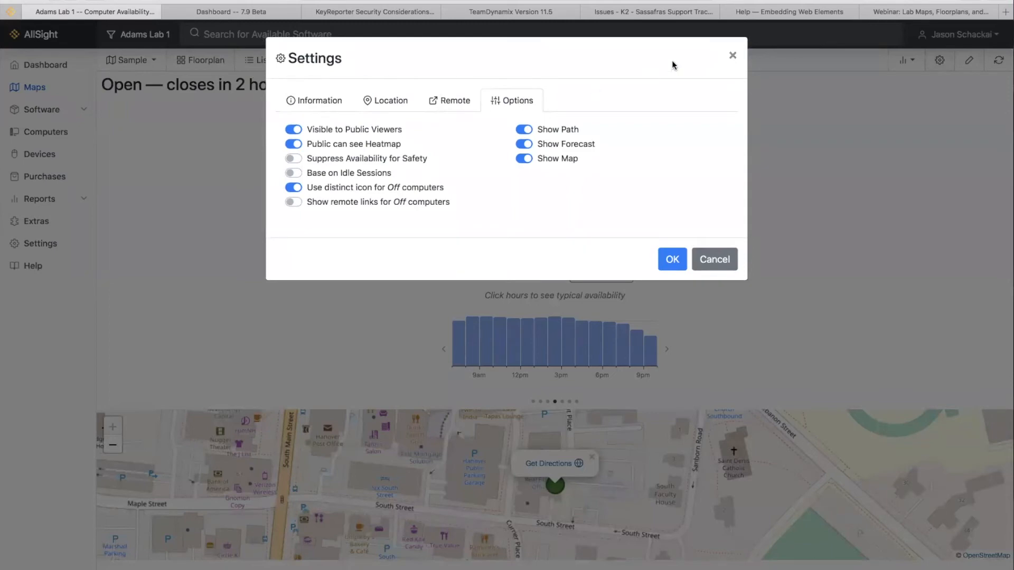
{"action": "left_click", "coordinate": [730, 57]}
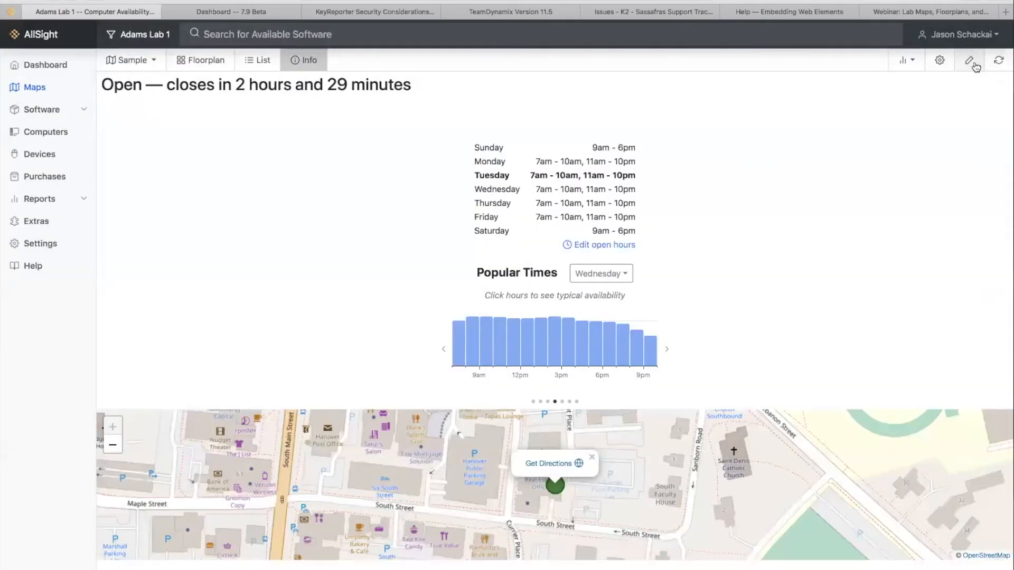
{"action": "left_click", "coordinate": [974, 66]}
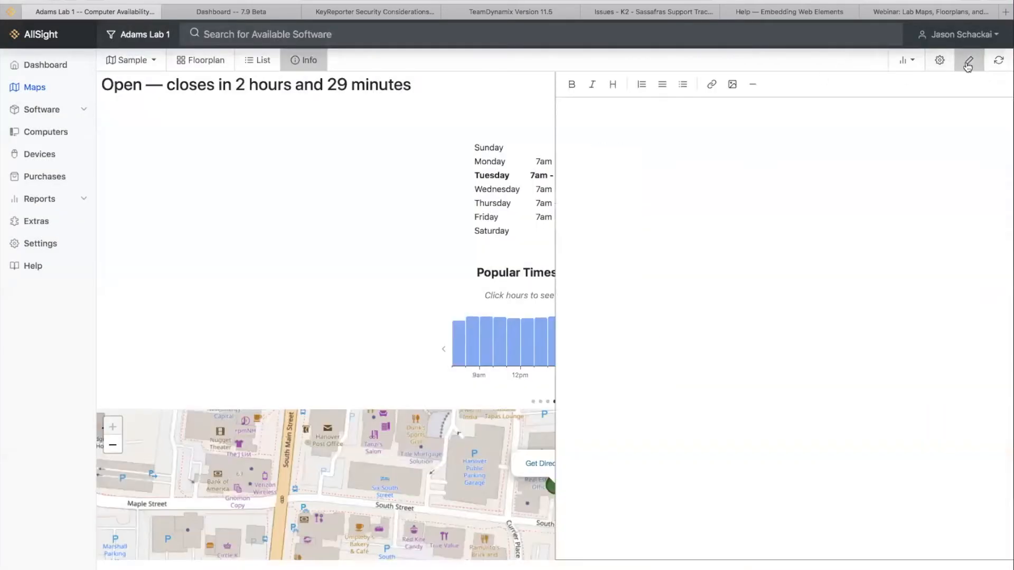
{"action": "left_click", "coordinate": [968, 65]}
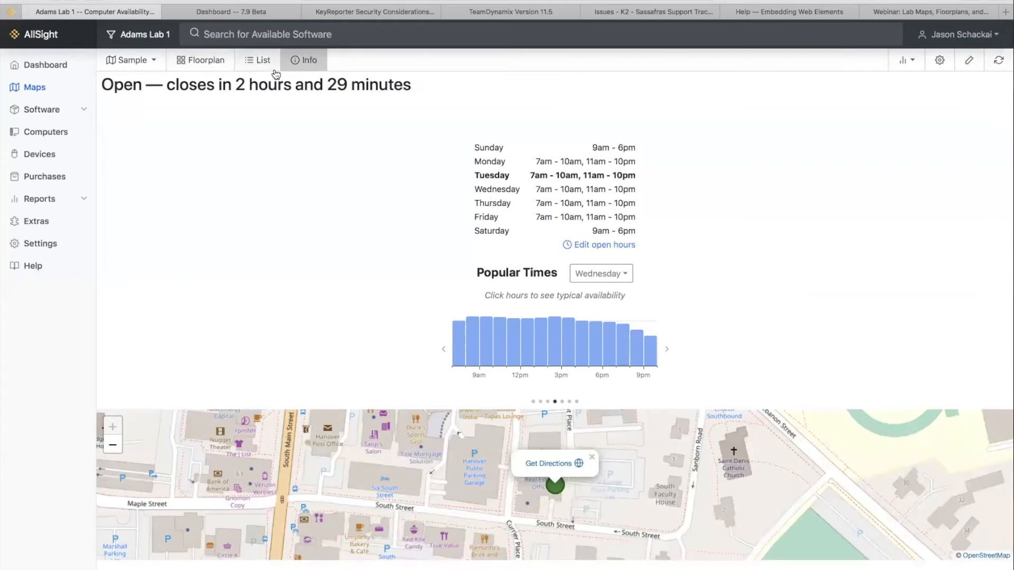
- Return to editing the Adams Lab 1 floorplan and examine its layout settings for dimensions, background image, floor color and icon size
{"action": "left_click", "coordinate": [191, 74]}
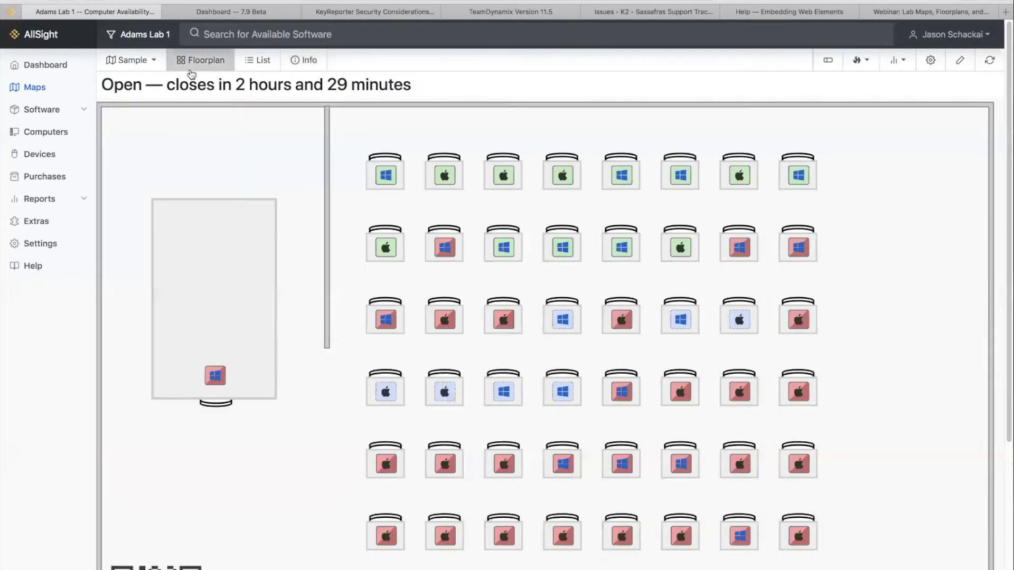
{"action": "left_click", "coordinate": [963, 66]}
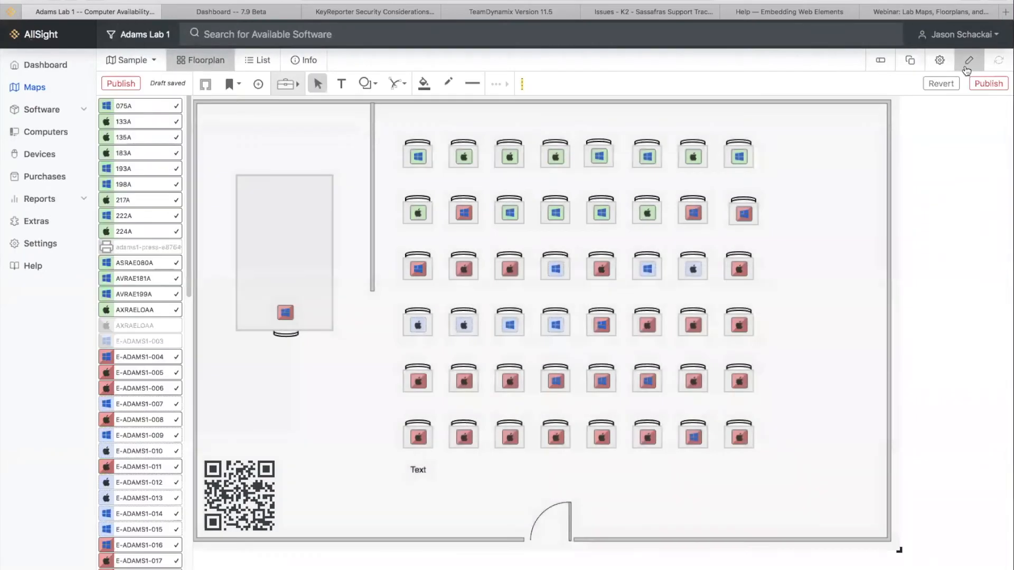
{"action": "left_click", "coordinate": [941, 62]}
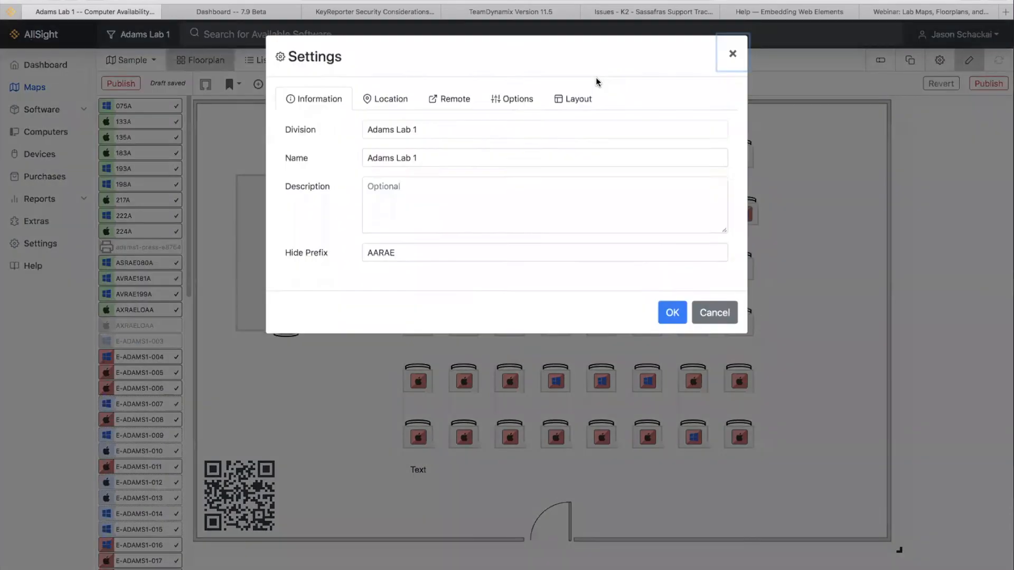
{"action": "left_click", "coordinate": [578, 104]}
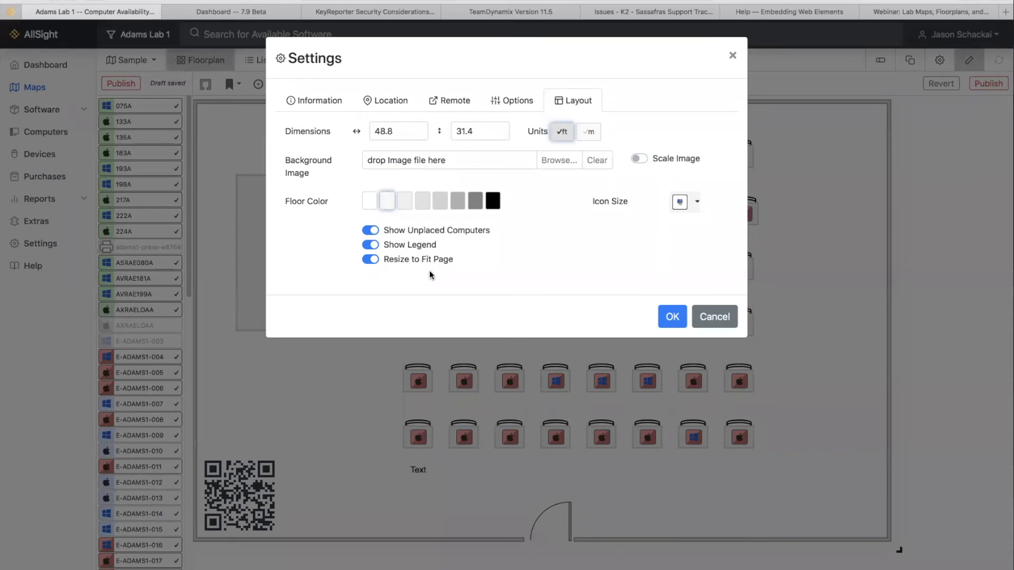
{"action": "left_click", "coordinate": [733, 55]}
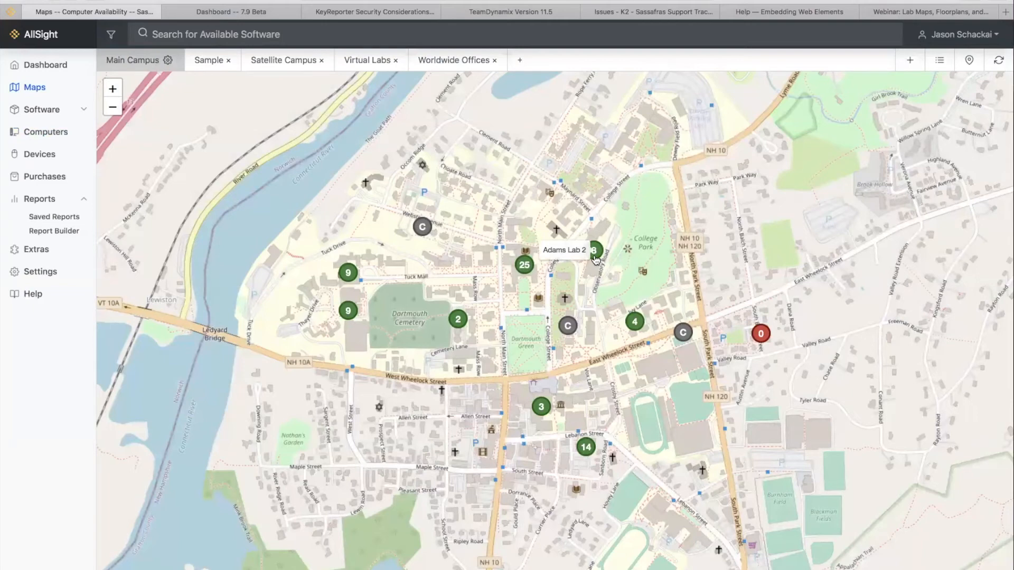
- Open the Adams Lab 2 floorplan from the Main Campus map for editing
{"action": "left_click", "coordinate": [595, 253]}
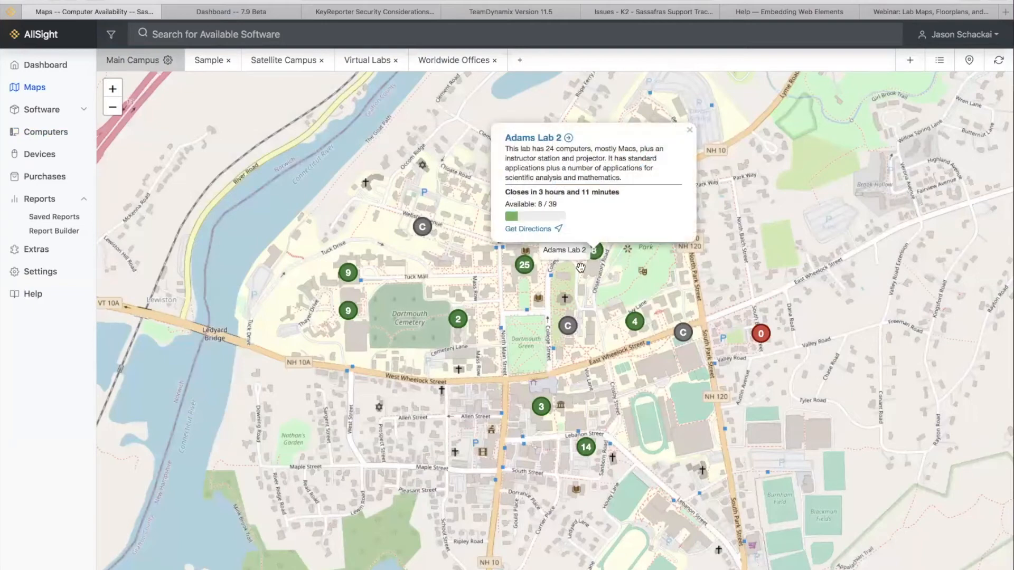
{"action": "left_click", "coordinate": [534, 138]}
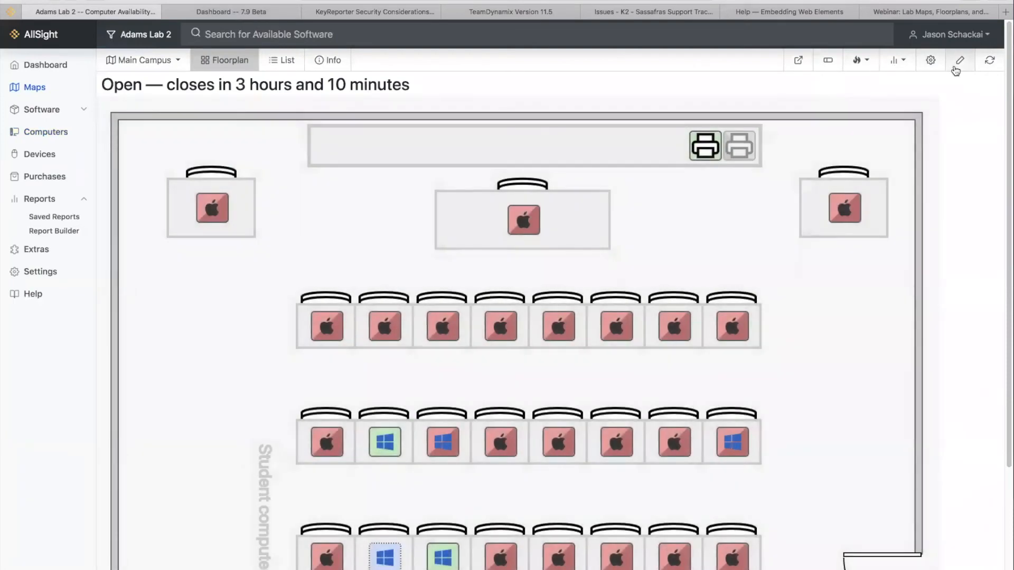
{"action": "left_click", "coordinate": [959, 61]}
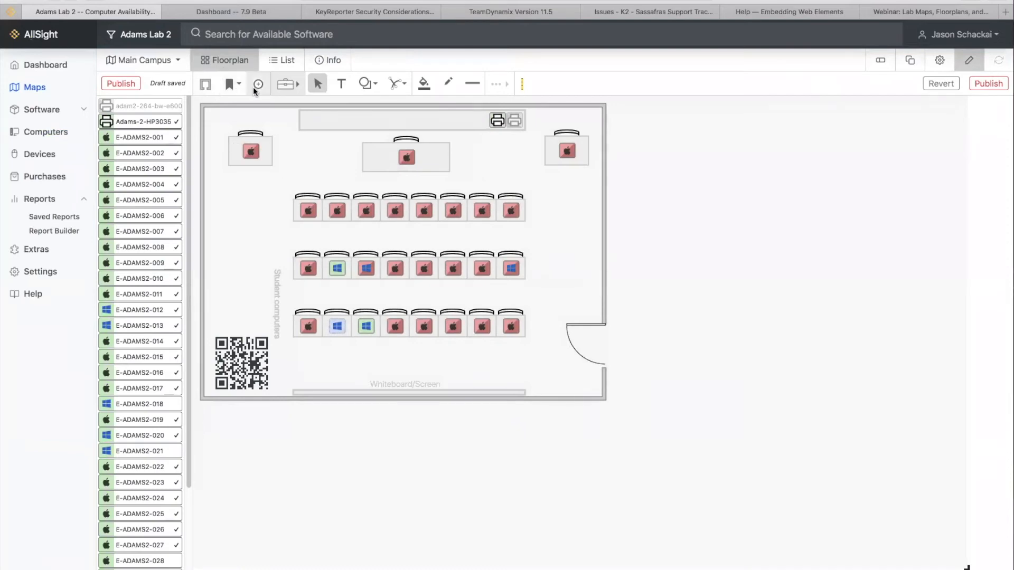
- Look over the available shape models and the destination choices for copying the Adams Lab 2 floorplan to another map location
{"action": "left_click", "coordinate": [236, 86]}
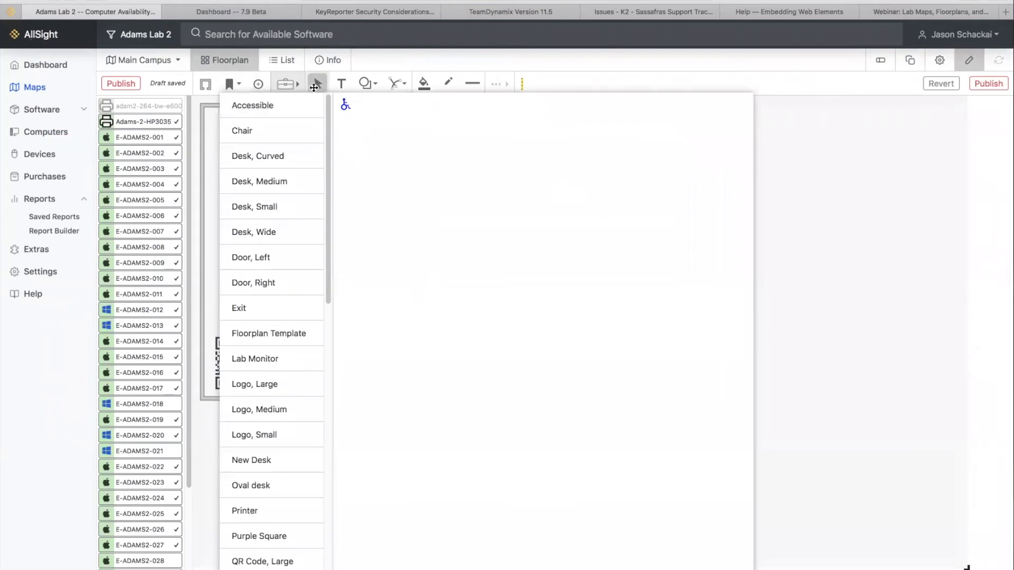
{"action": "left_click", "coordinate": [316, 83]}
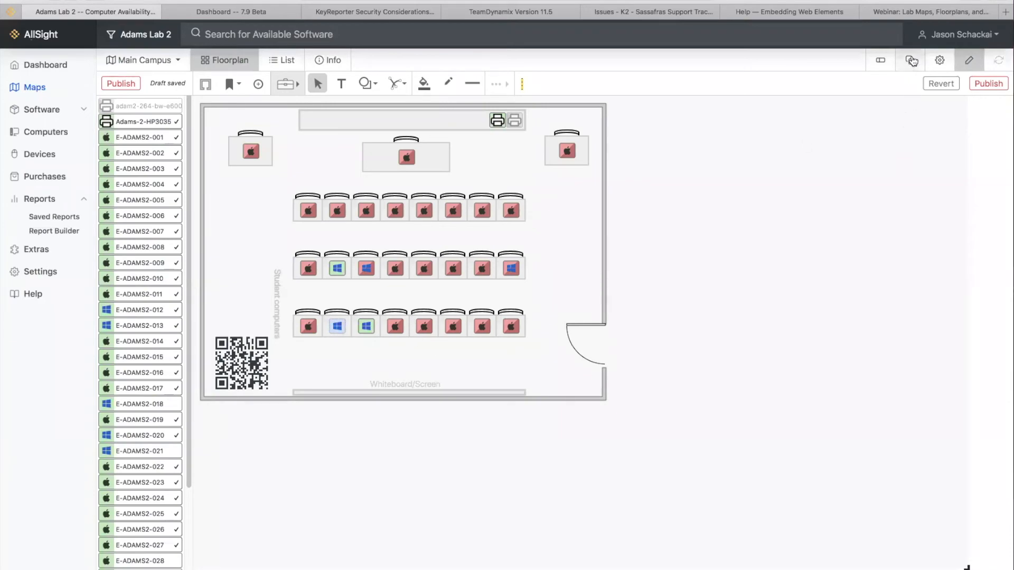
{"action": "left_click", "coordinate": [912, 61]}
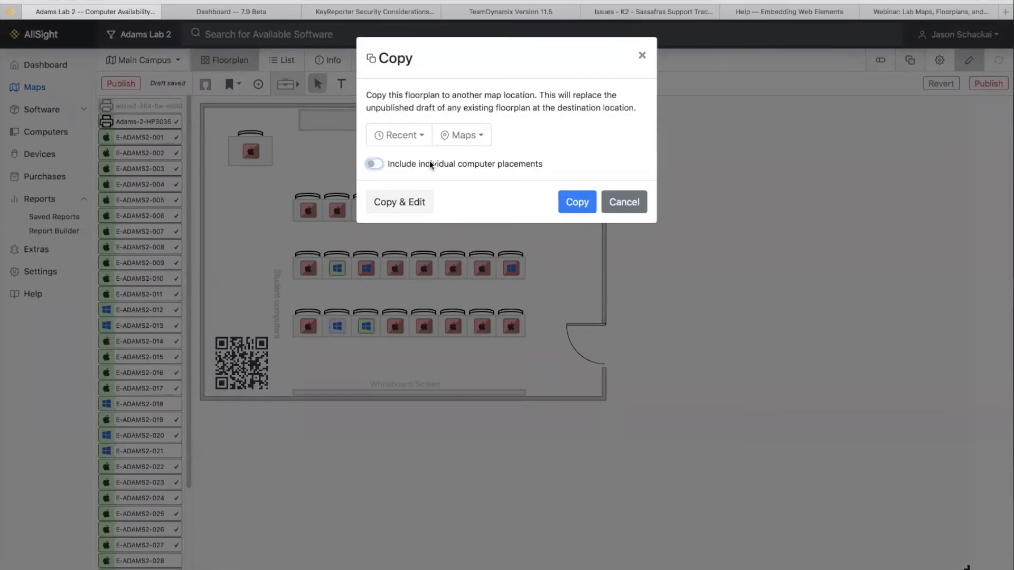
{"action": "left_click", "coordinate": [462, 137]}
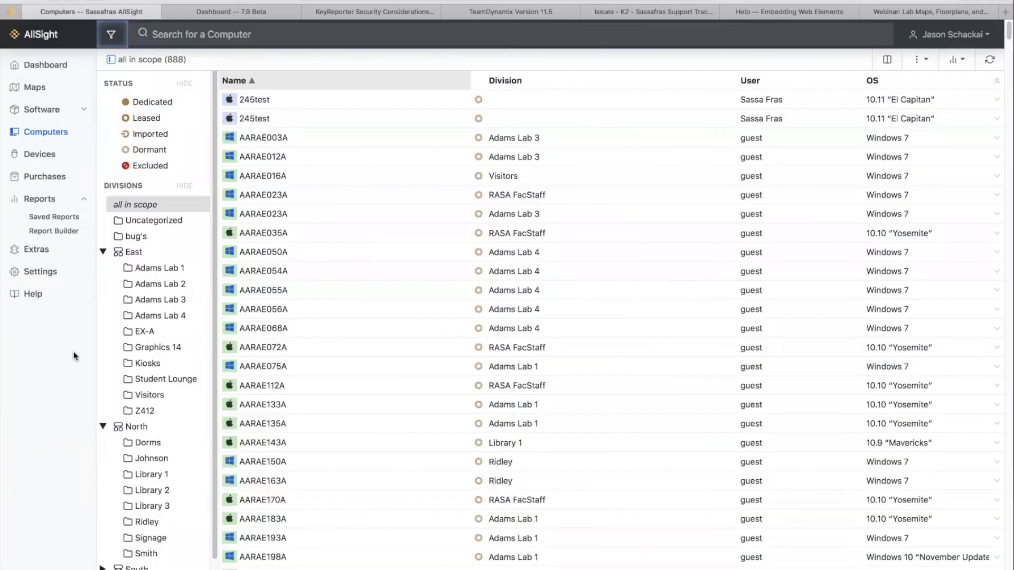
- Reopen the Adams Lab 2 floorplan from the Main Campus map to see its printers, and view the Printers topic in the application settings
{"action": "left_click", "coordinate": [47, 89]}
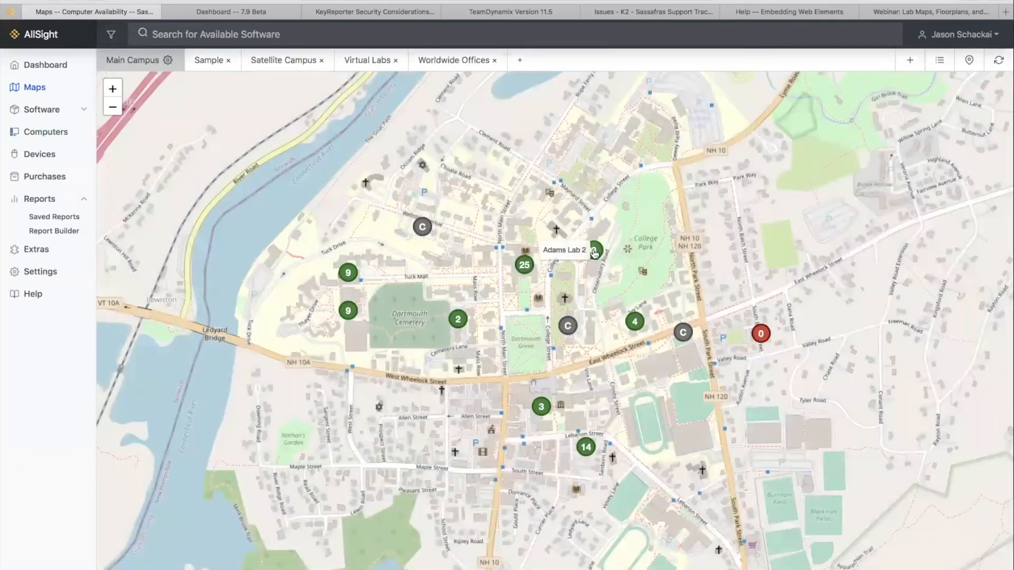
{"action": "left_click", "coordinate": [594, 251]}
{"action": "left_click", "coordinate": [546, 140]}
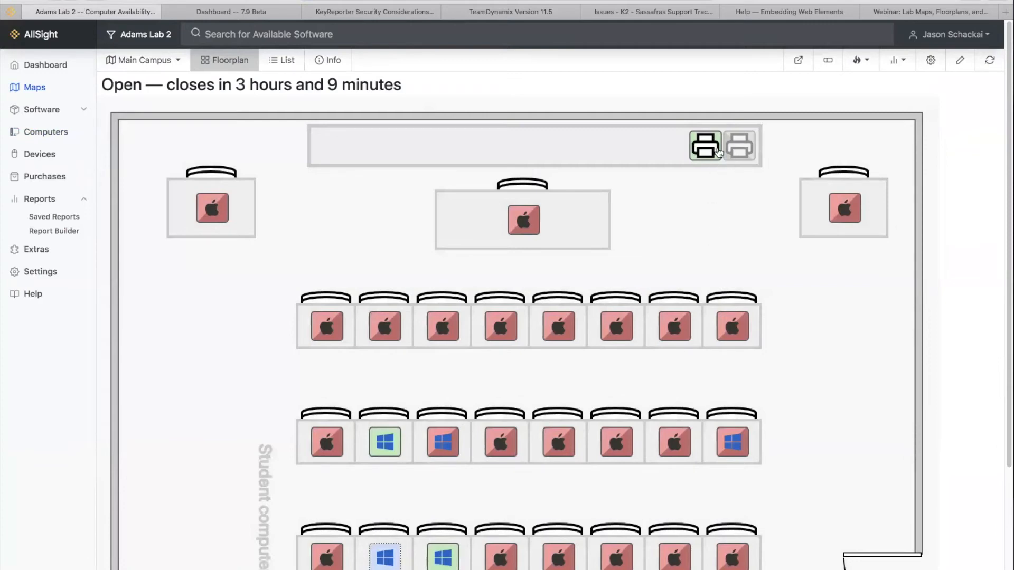
{"action": "left_click", "coordinate": [40, 273]}
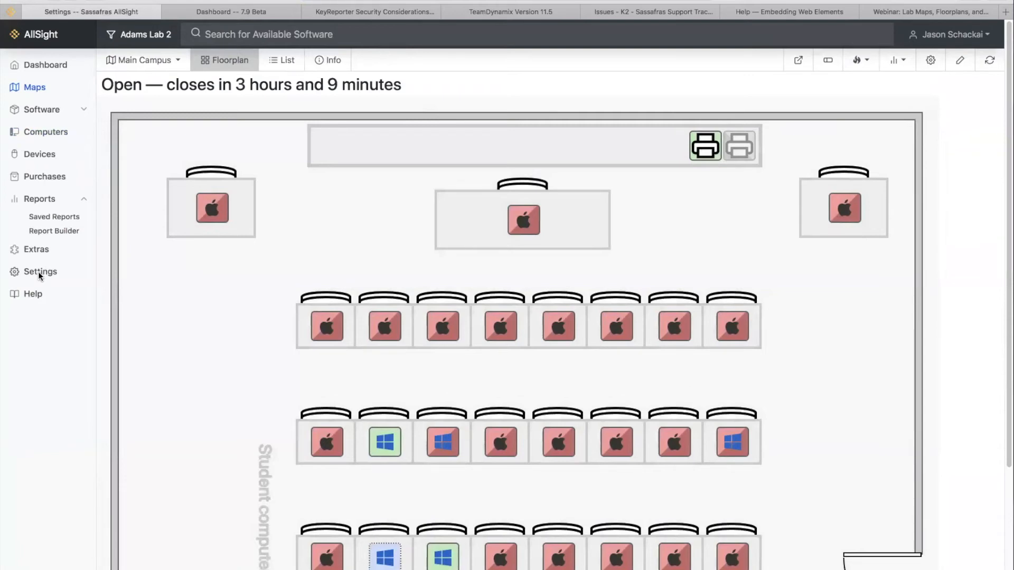
{"action": "left_click", "coordinate": [136, 112]}
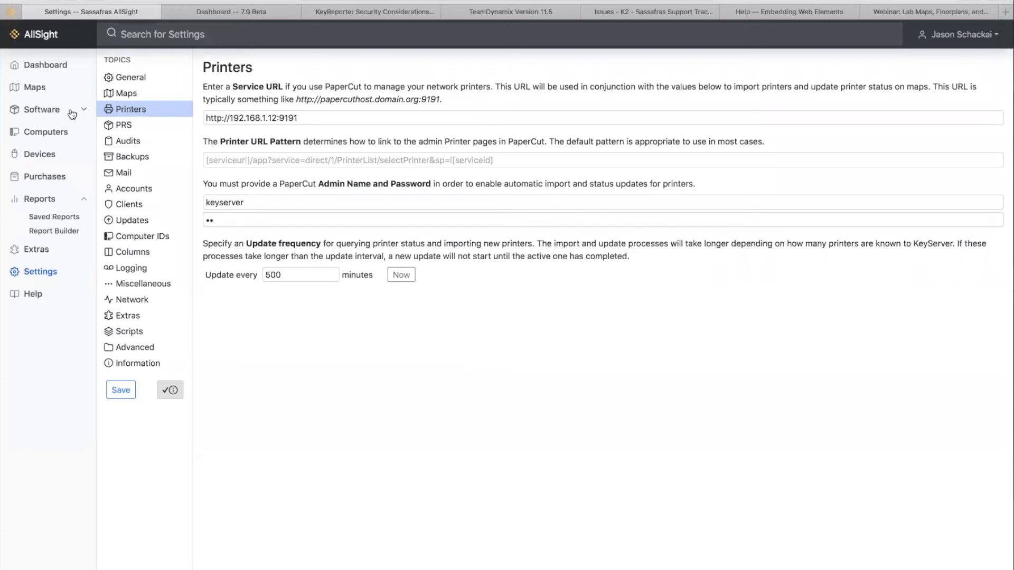
- Examine how often printer status and new printers are updated in the Printers settings
{"action": "left_click_drag", "start_coordinate": [299, 274], "coordinate": [276, 276]}
{"action": "left_click", "coordinate": [366, 324]}
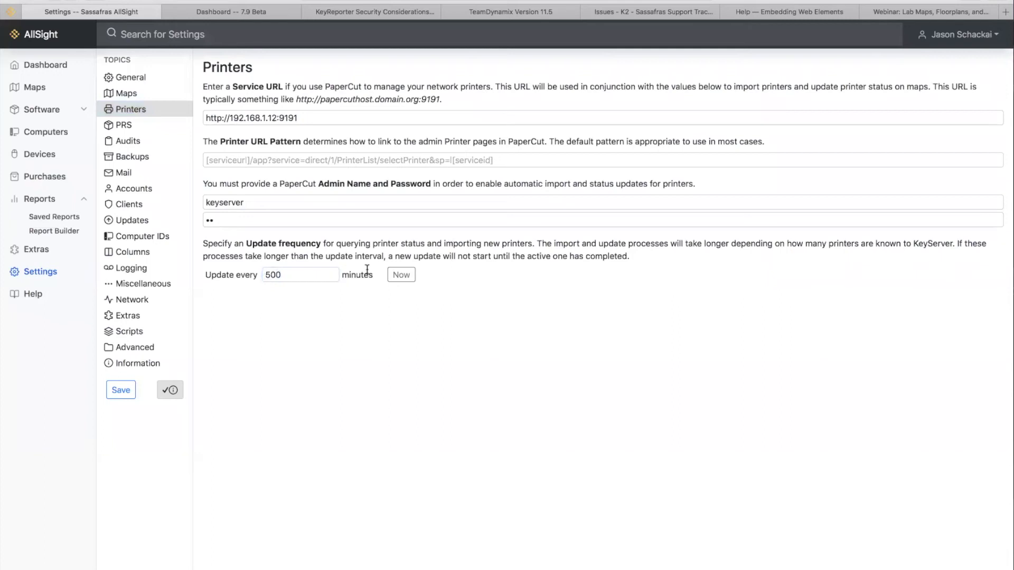
{"action": "left_click_drag", "start_coordinate": [269, 274], "coordinate": [251, 275]}
- Open the Adams Lab 2 floorplan from the Main Campus map and view the details of the Adams-2-HP3035 printer
{"action": "left_click", "coordinate": [46, 87]}
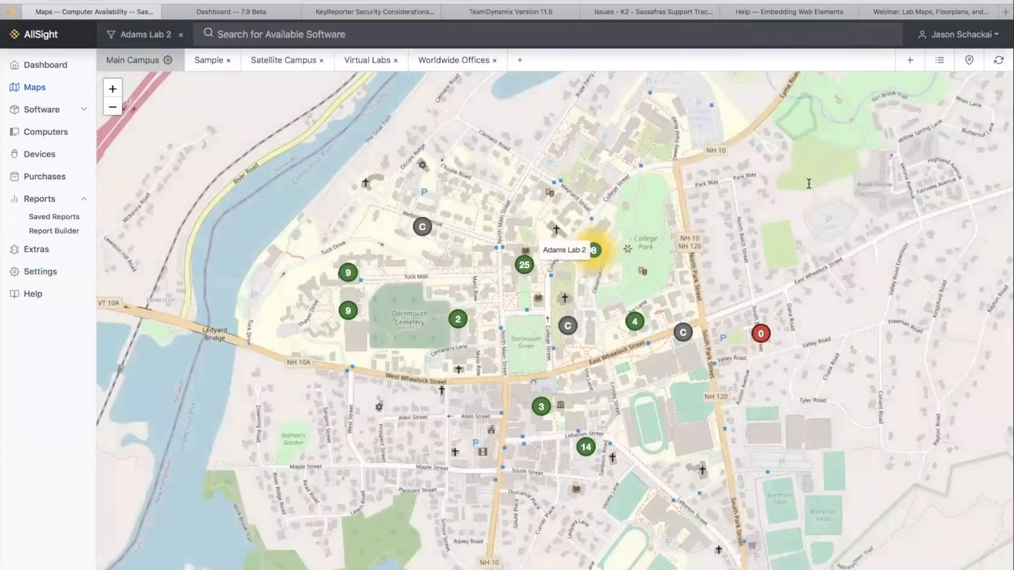
{"action": "left_click", "coordinate": [593, 250]}
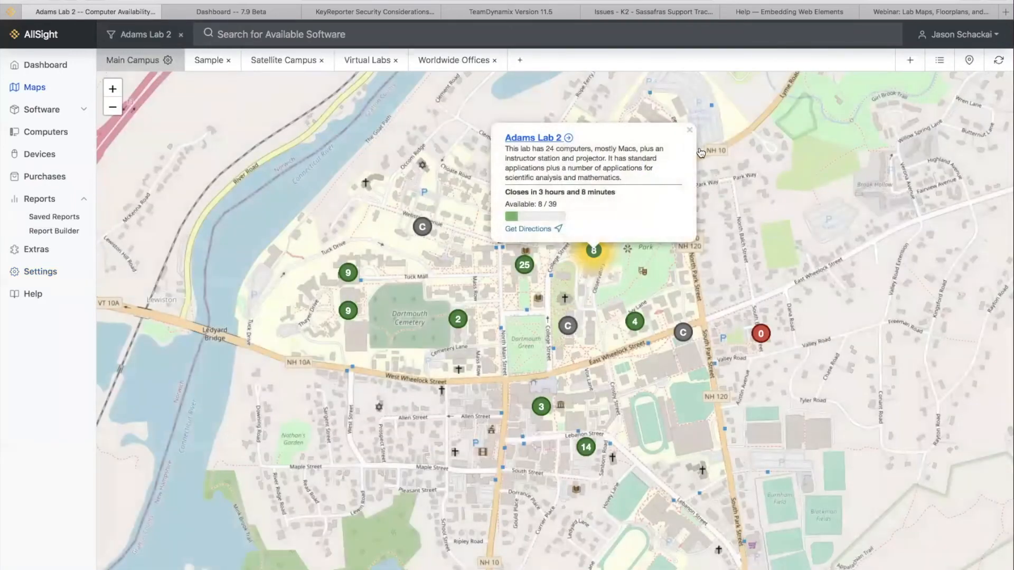
{"action": "left_click", "coordinate": [704, 148]}
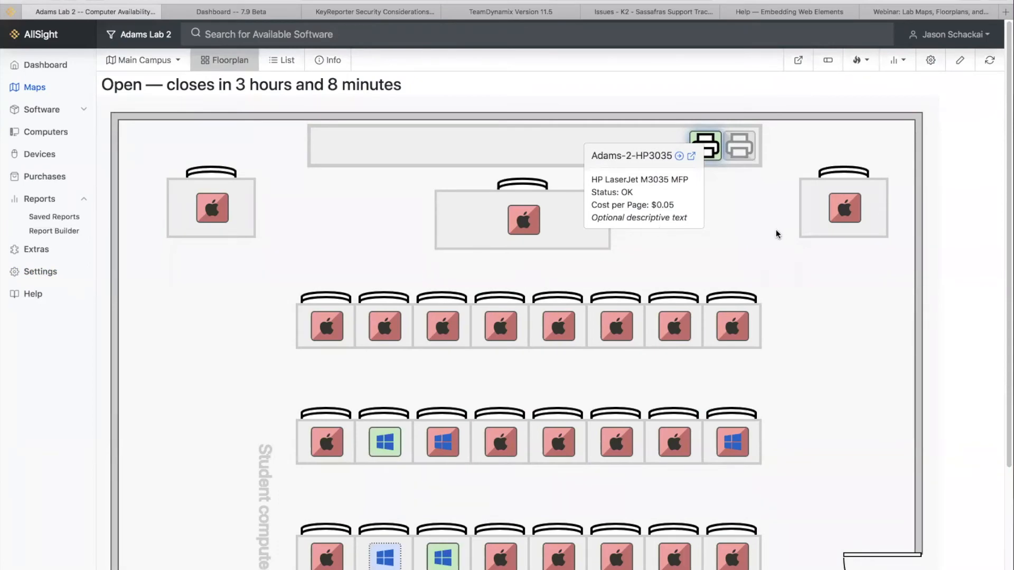
{"action": "left_click", "coordinate": [759, 234]}
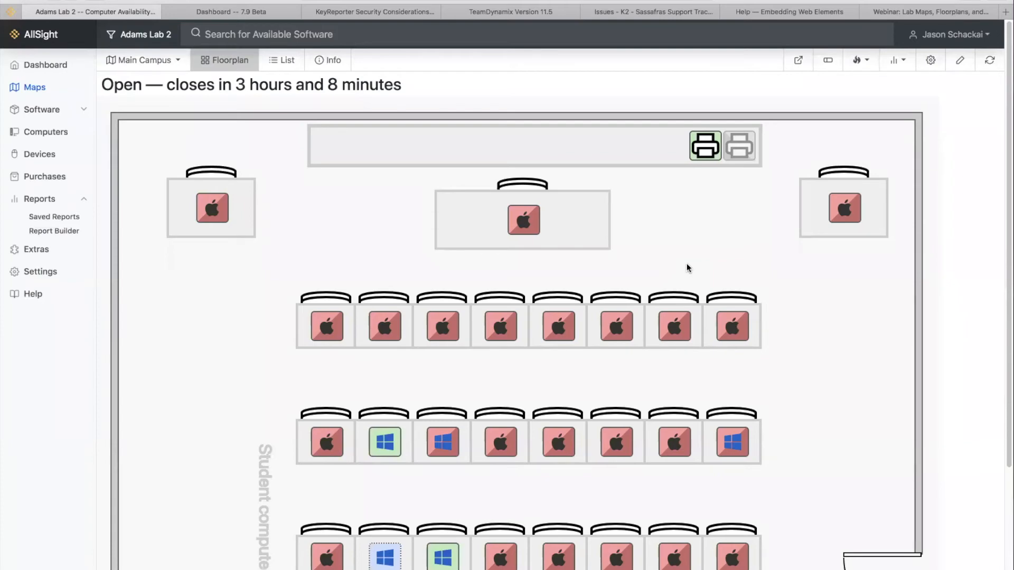
- List only the printers among the devices and assign Adams-2-HP3035 to the Adams Lab 2 division
{"action": "left_click", "coordinate": [40, 158]}
{"action": "left_click", "coordinate": [108, 106]}
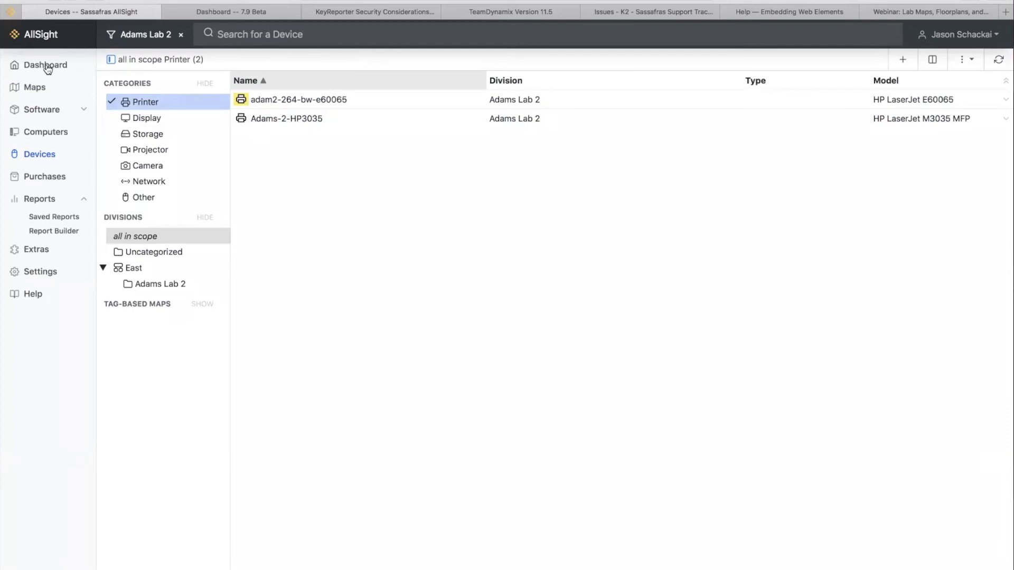
{"action": "left_click_drag", "start_coordinate": [283, 120], "coordinate": [143, 290]}
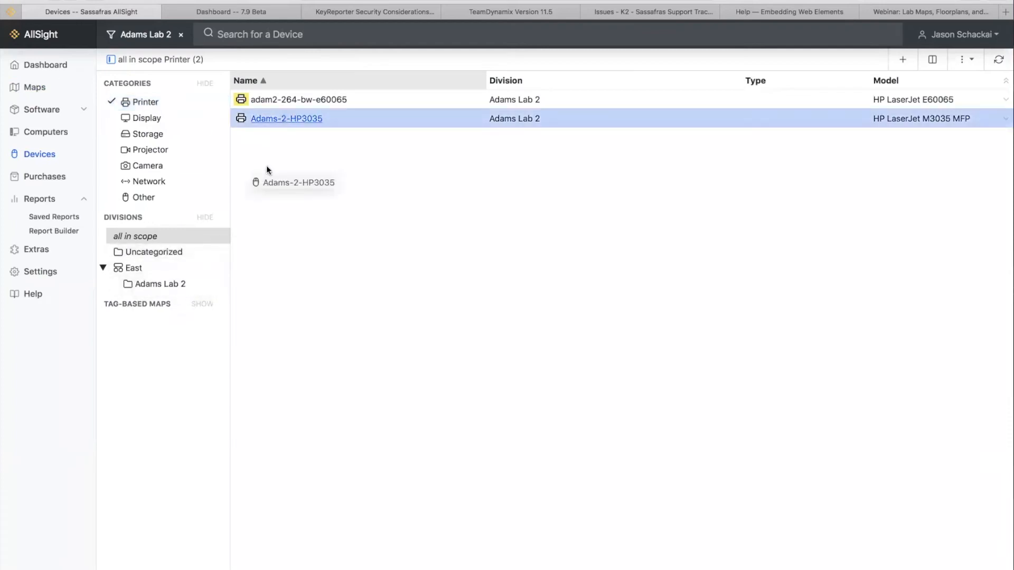
{"action": "left_click", "coordinate": [182, 36]}
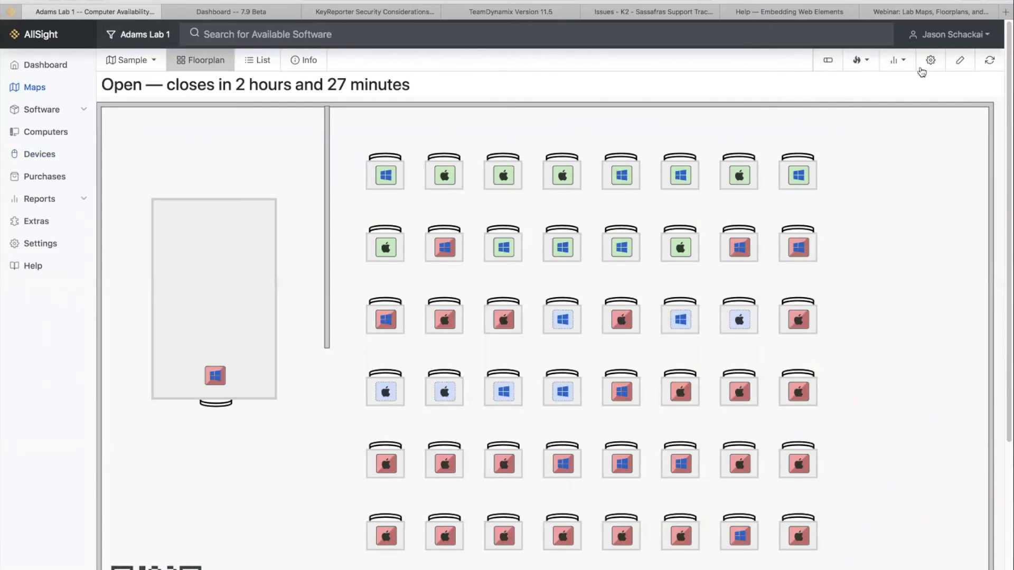
- Display the Past 24 Hours heatmap on the Adams Lab 1 floorplan and look over all its computers
{"action": "left_click", "coordinate": [858, 63]}
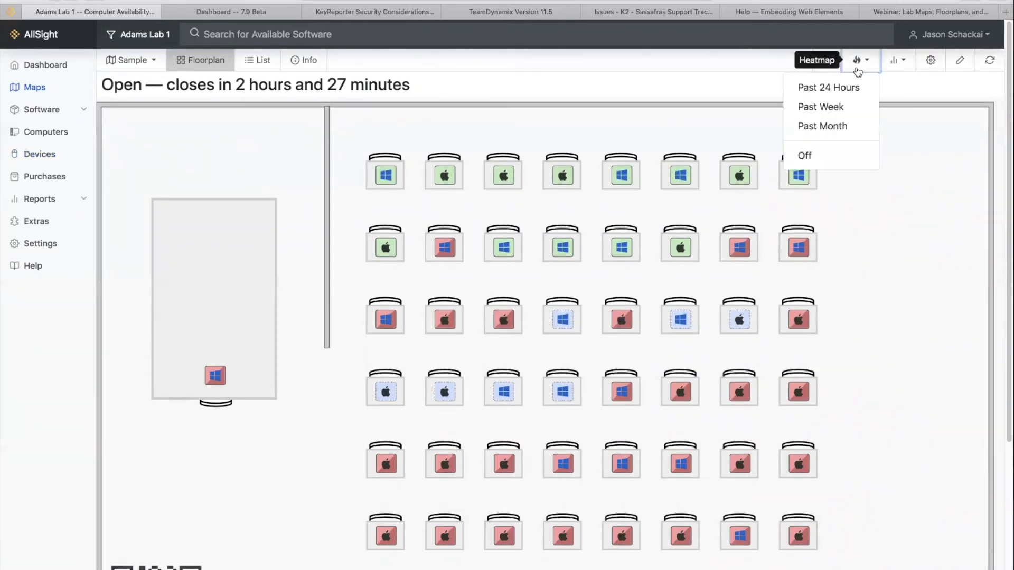
{"action": "left_click", "coordinate": [852, 86]}
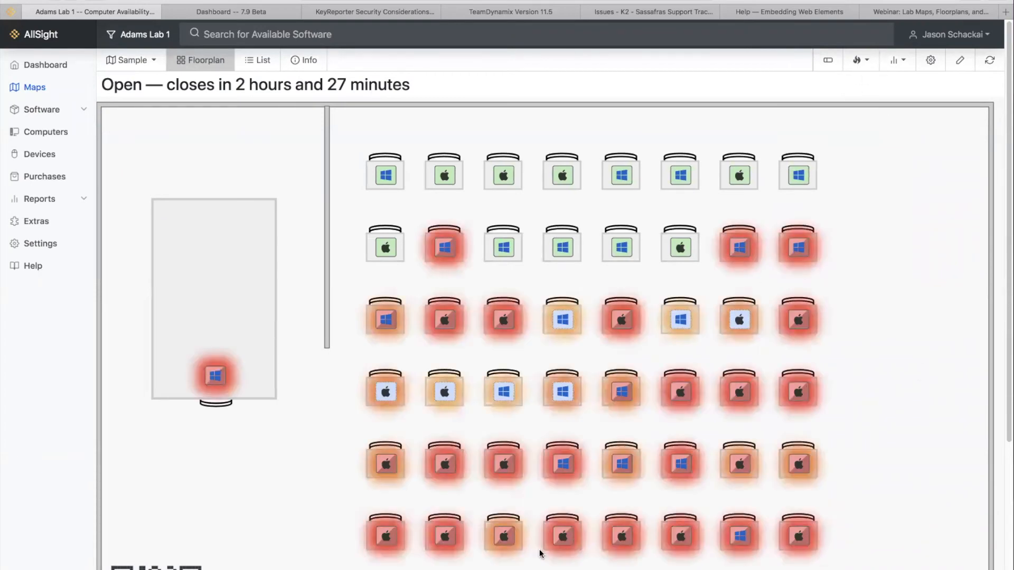
{"action": "left_click", "coordinate": [859, 60]}
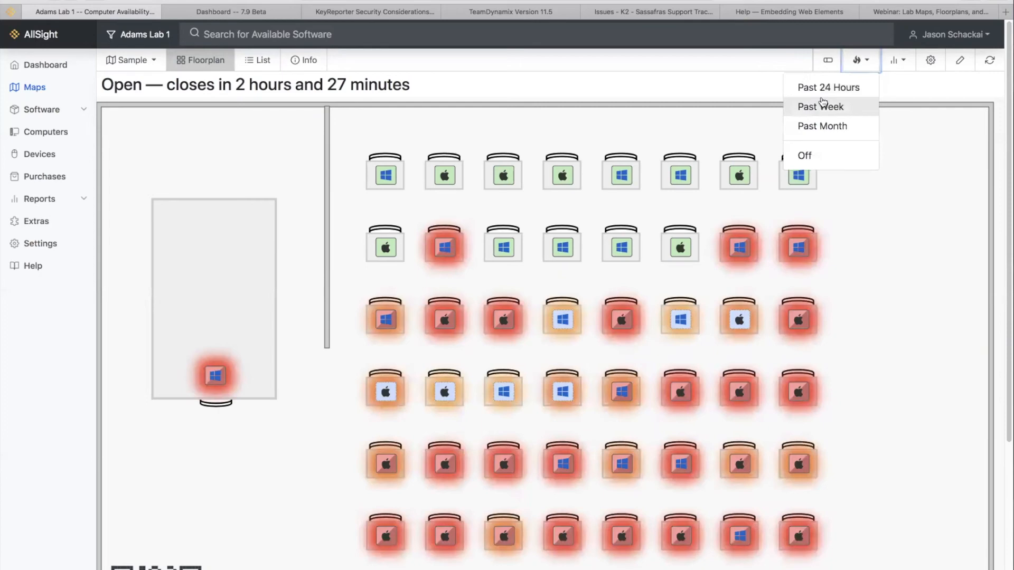
{"action": "scroll", "coordinate": [871, 355], "scroll_direction": "down", "scroll_amount": 4}
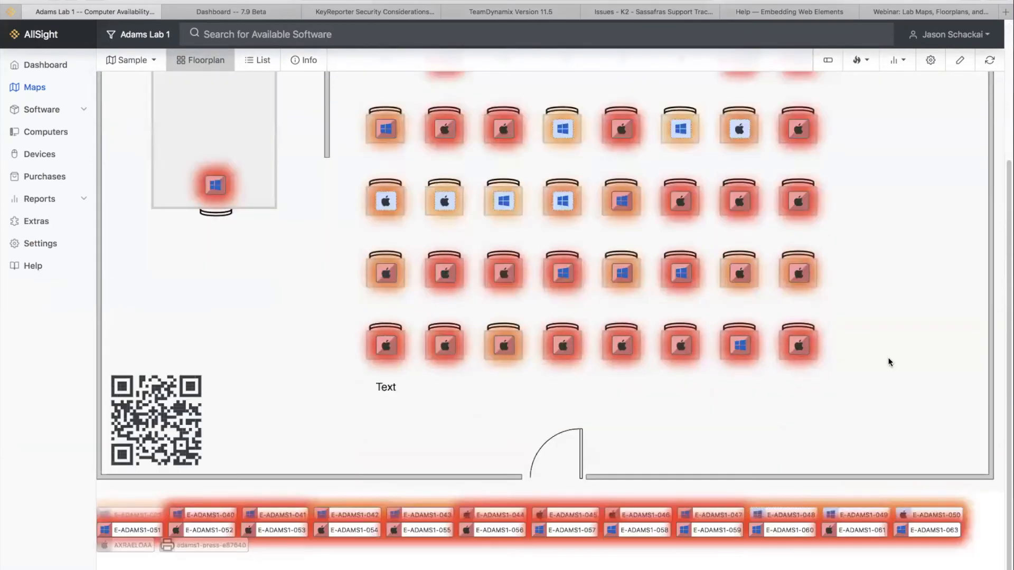
{"action": "scroll", "coordinate": [886, 384], "scroll_direction": "up", "scroll_amount": 3}
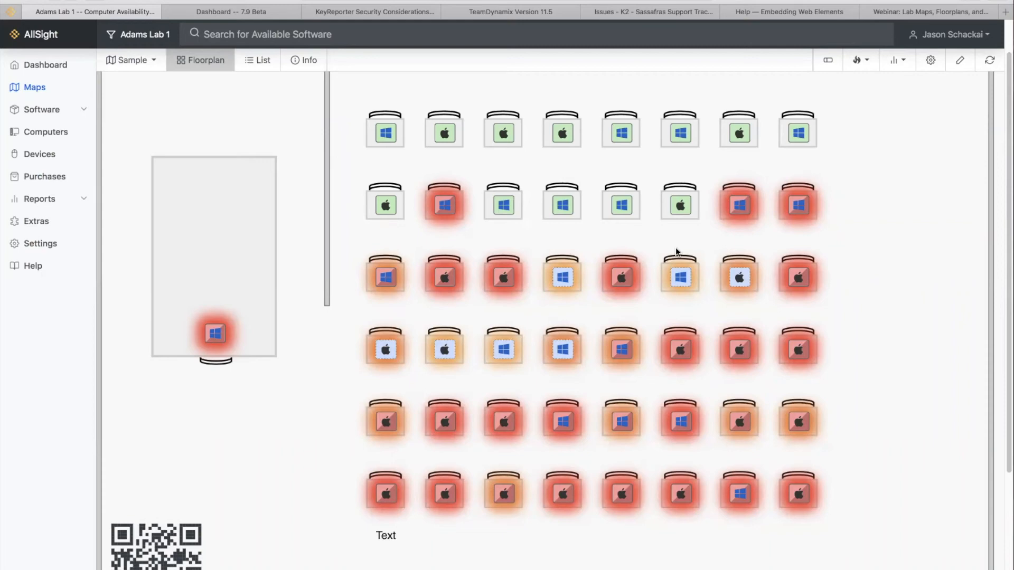
{"action": "scroll", "coordinate": [827, 280], "scroll_direction": "up", "scroll_amount": 1}
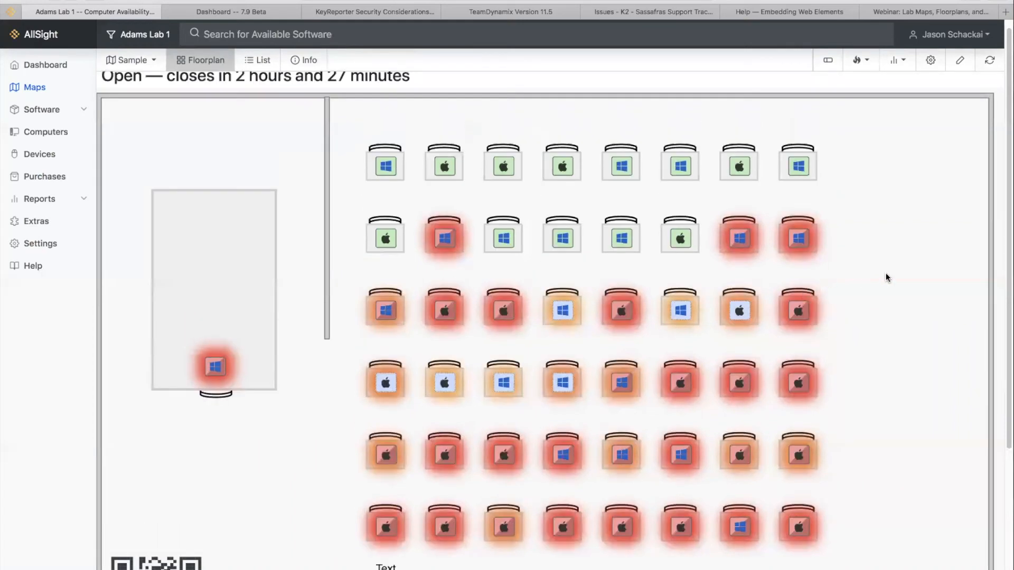
{"action": "scroll", "coordinate": [887, 275], "scroll_direction": "up", "scroll_amount": 1}
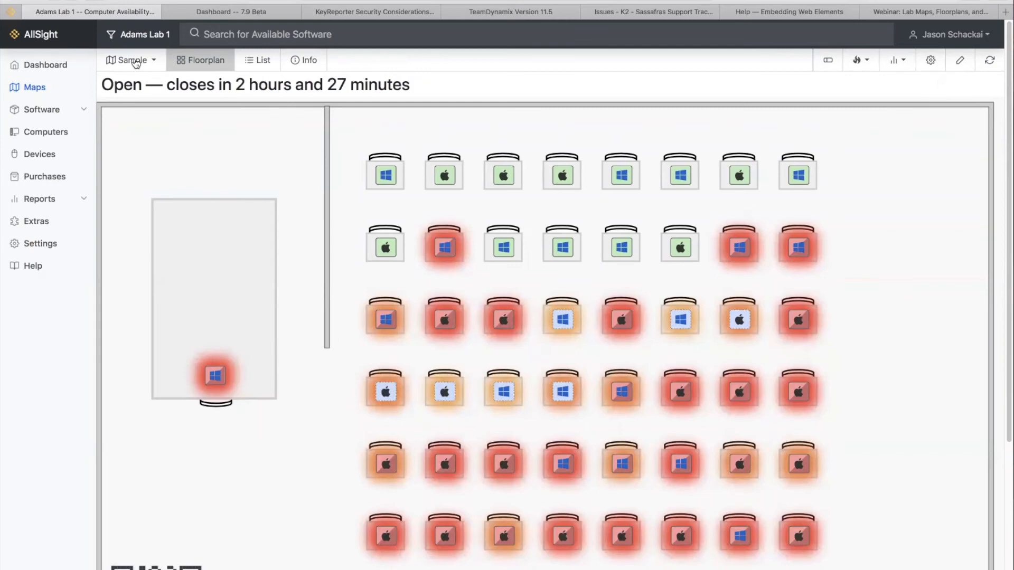
- View the open hours of Adams Lab 2 from the Main Campus location list, including the details of its daily time period
{"action": "left_click", "coordinate": [34, 87]}
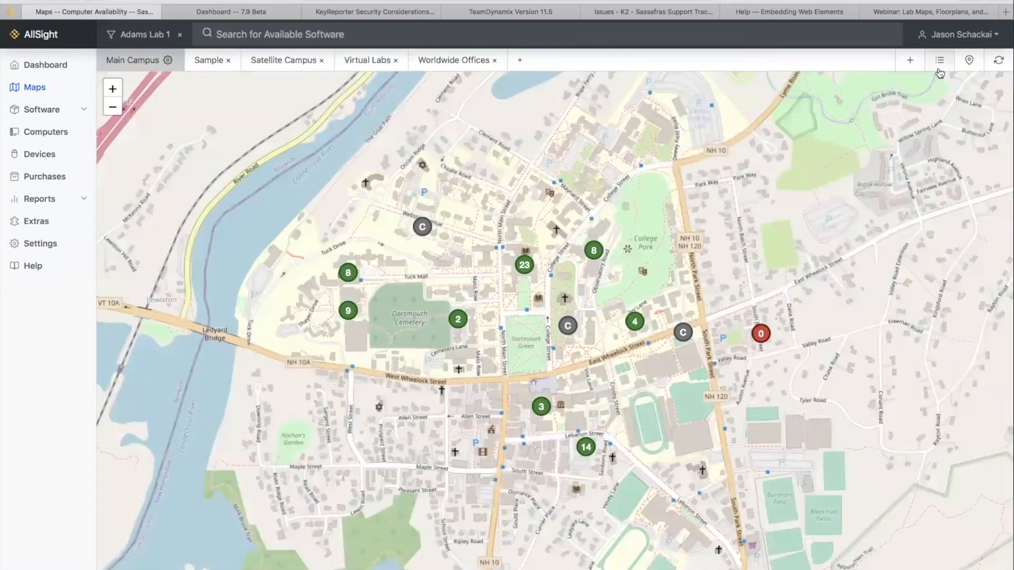
{"action": "left_click", "coordinate": [939, 70]}
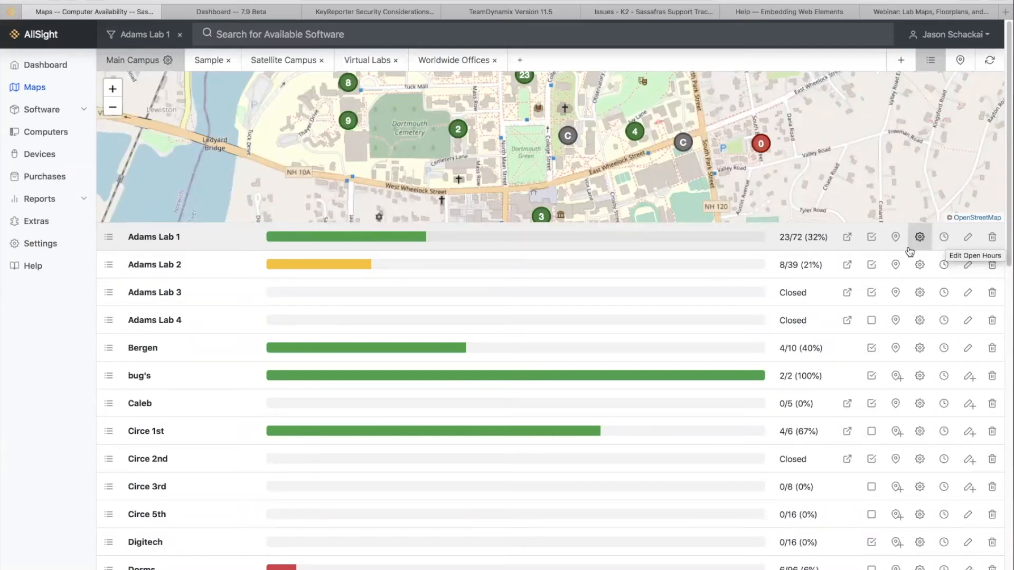
{"action": "left_click", "coordinate": [944, 265]}
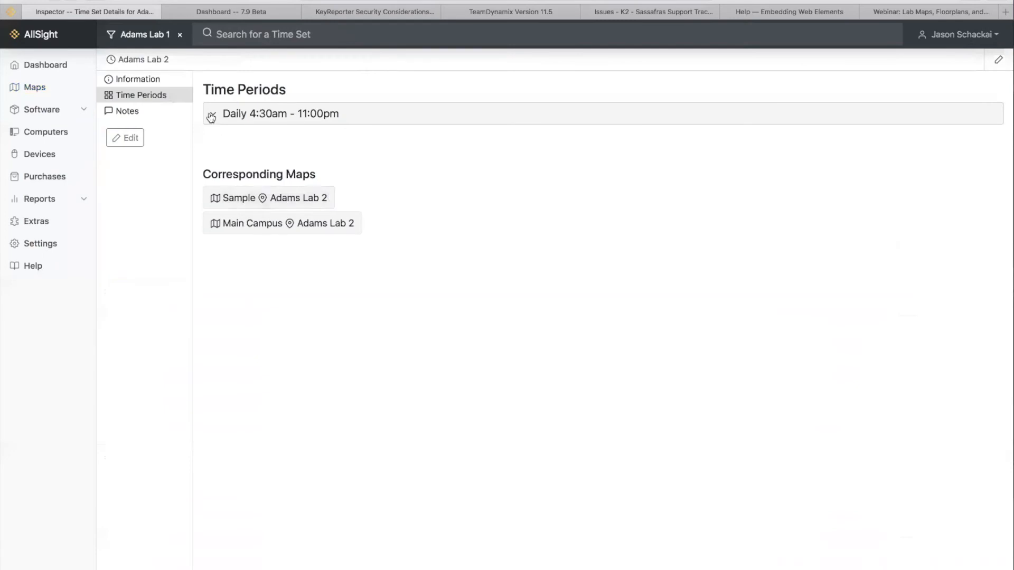
{"action": "left_click", "coordinate": [282, 115]}
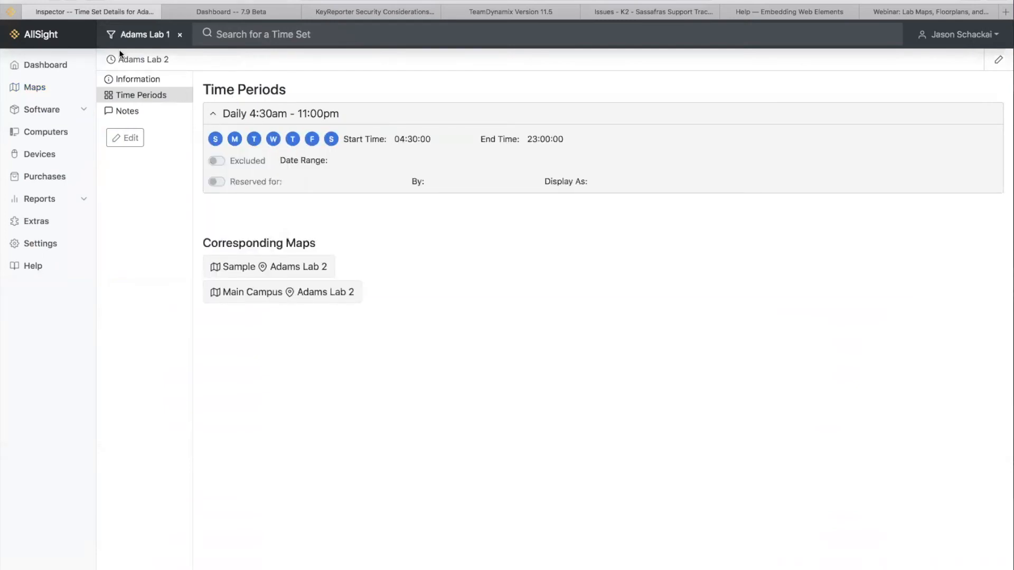
{"action": "left_click", "coordinate": [55, 1]}
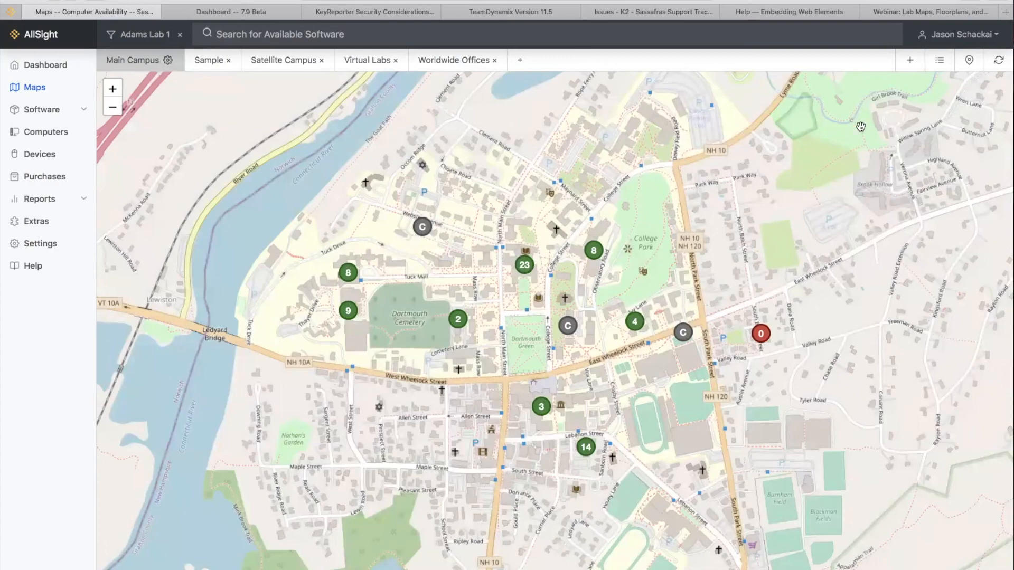
- View the open hours and corresponding maps of Adams Lab 1 from the Sample map's location list, and return to the Sample map
{"action": "left_click", "coordinate": [943, 64]}
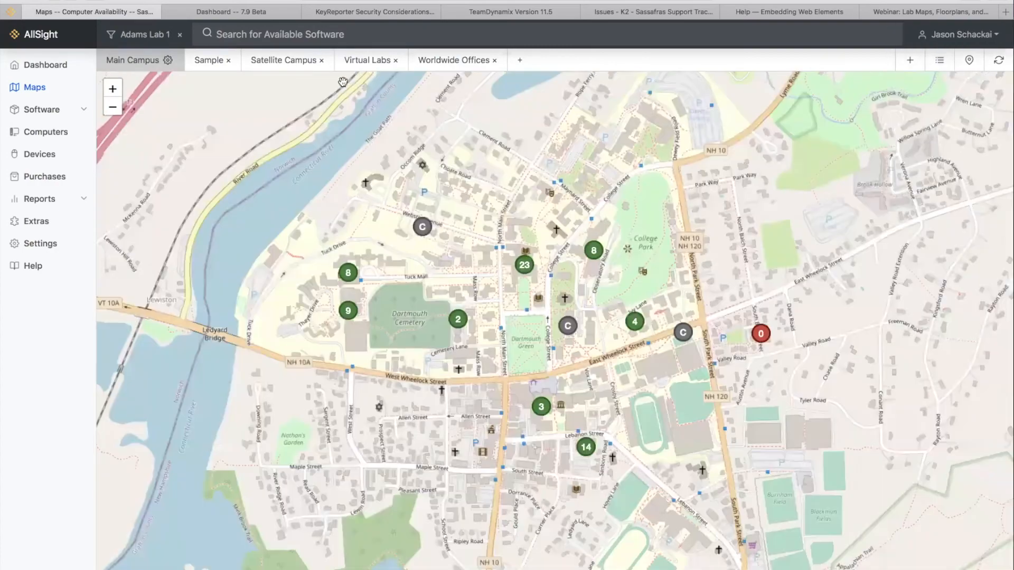
{"action": "left_click", "coordinate": [931, 62]}
{"action": "left_click", "coordinate": [209, 61]}
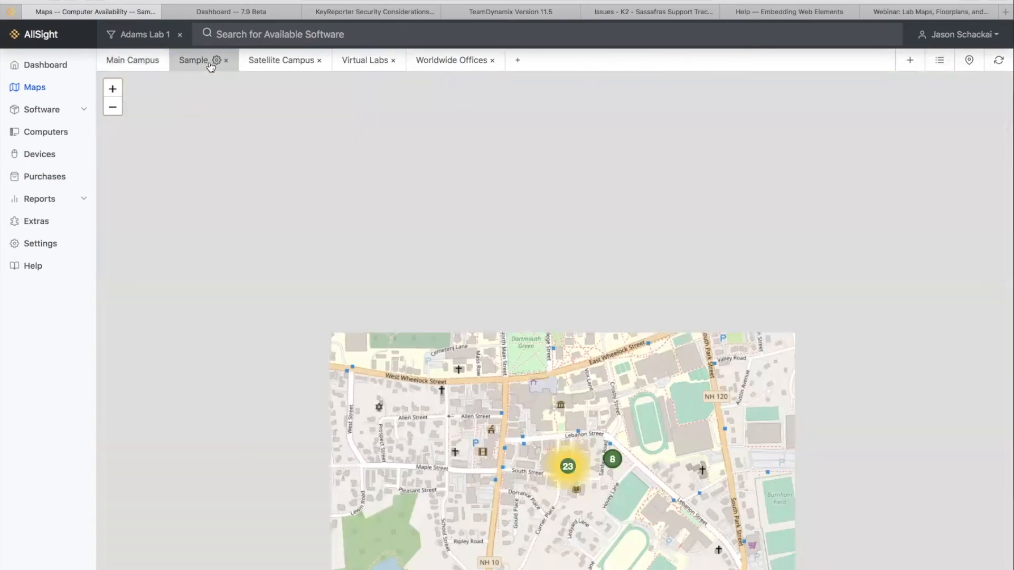
{"action": "left_click", "coordinate": [939, 60]}
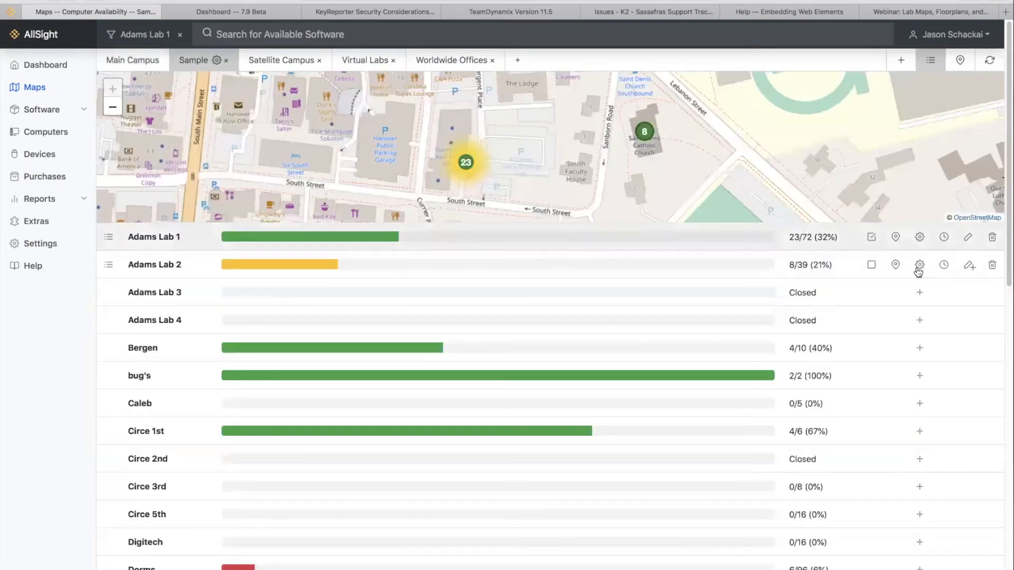
{"action": "left_click", "coordinate": [945, 236]}
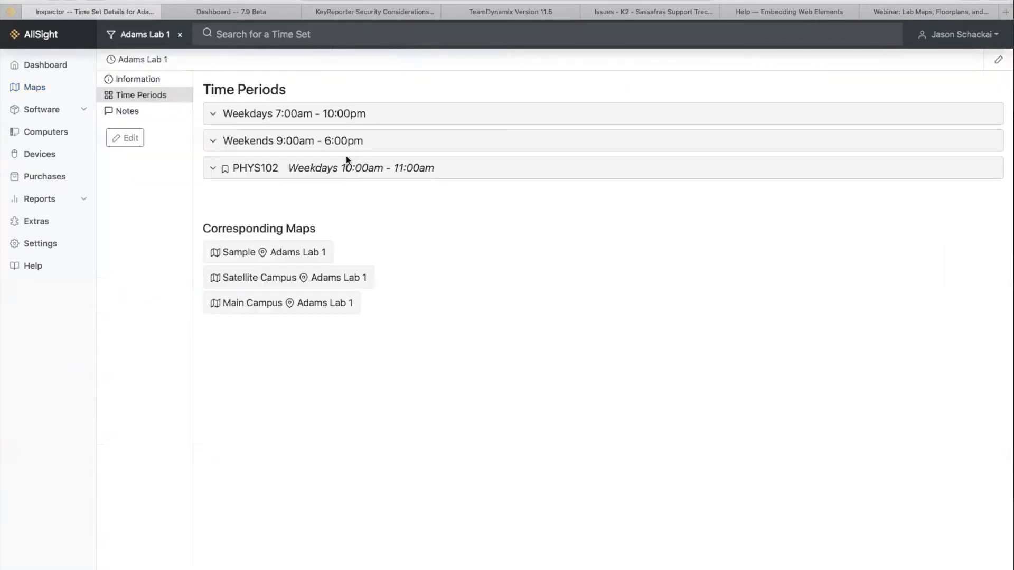
{"action": "left_click", "coordinate": [264, 252]}
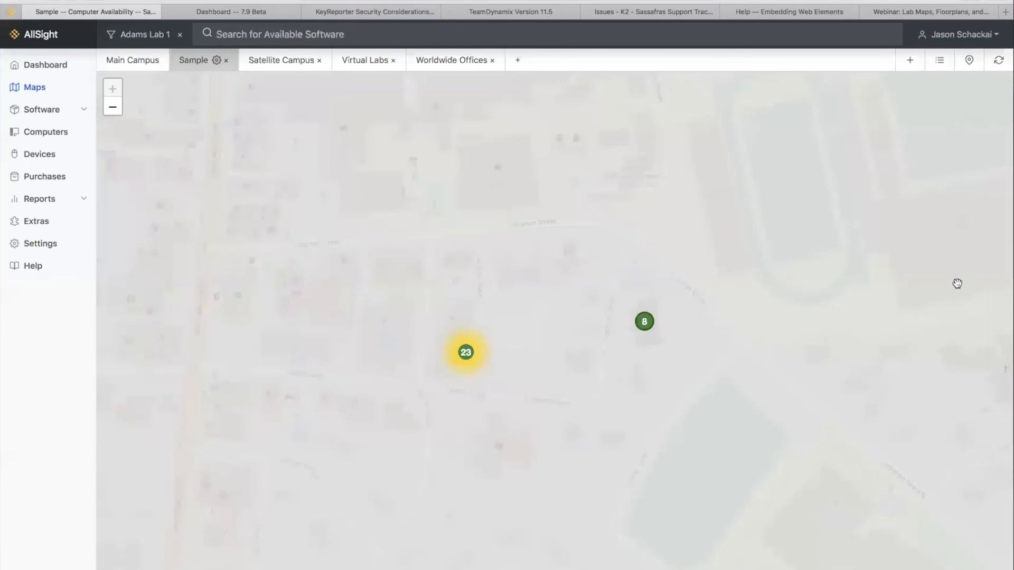
- Open the Adams Lab 2 open hours from the Sample map's location list and view its information and daily time period details
{"action": "left_click", "coordinate": [940, 60]}
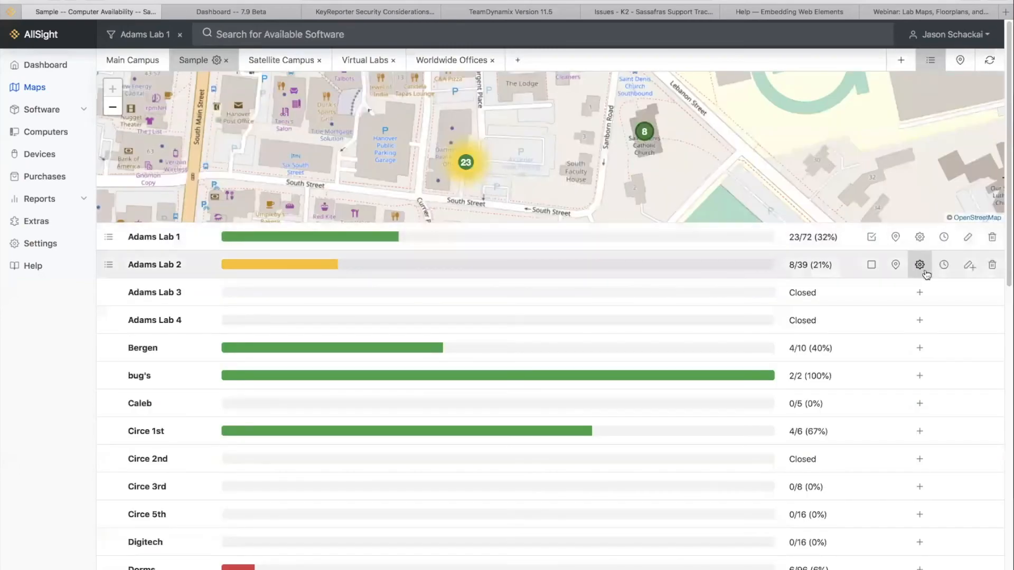
{"action": "left_click", "coordinate": [943, 266]}
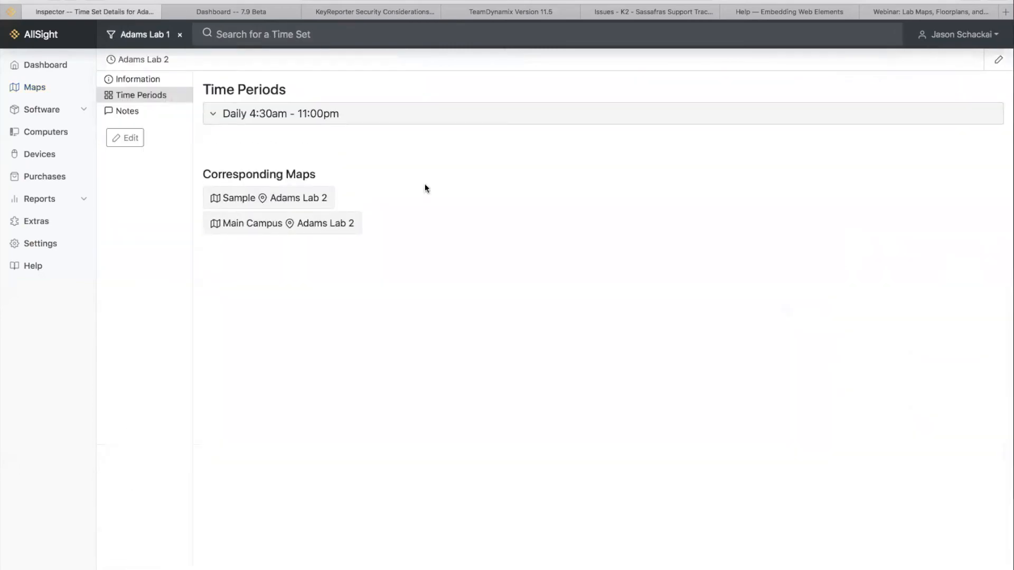
{"action": "left_click", "coordinate": [133, 82]}
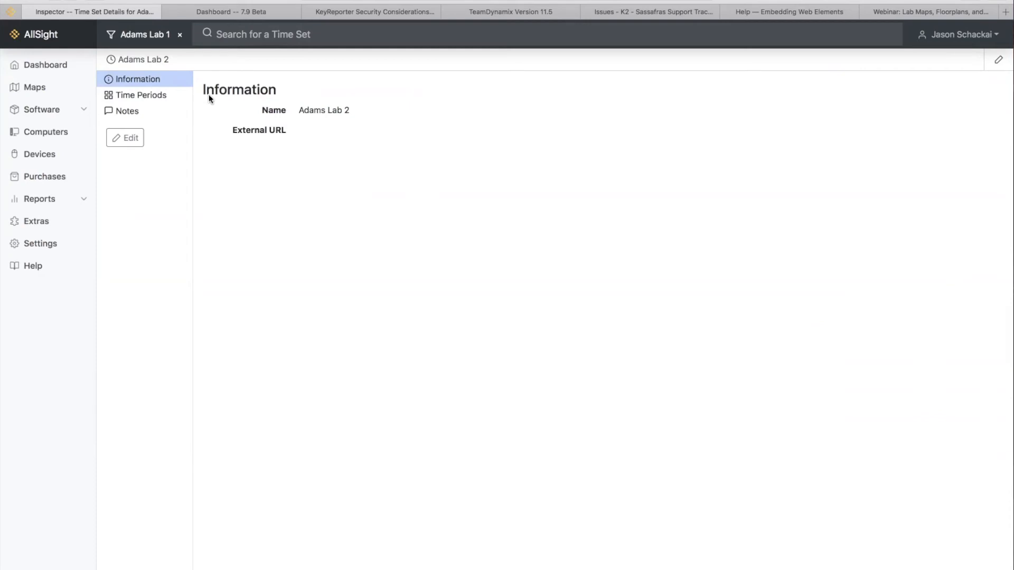
{"action": "left_click", "coordinate": [164, 97]}
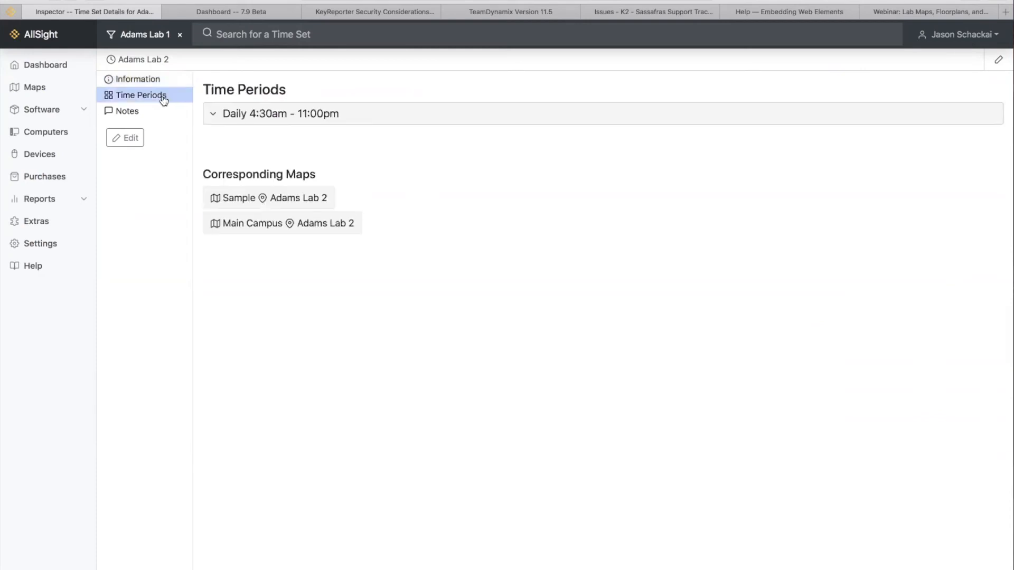
{"action": "left_click", "coordinate": [213, 116]}
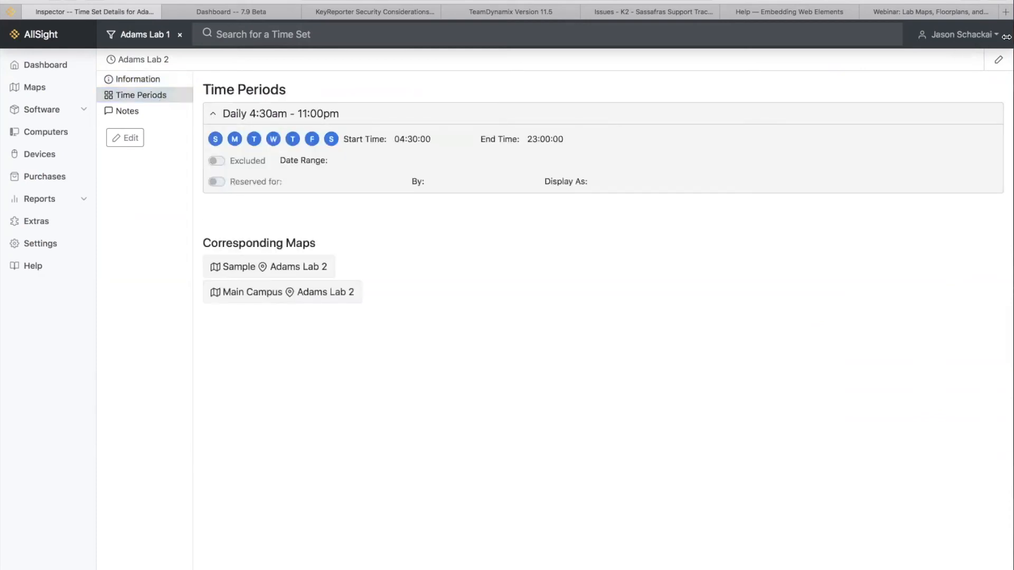
- Add a recurring time period for Sunday and Saturday from 8 AM to 12 PM to the Adams Lab 2 open hours
{"action": "left_click", "coordinate": [1000, 62]}
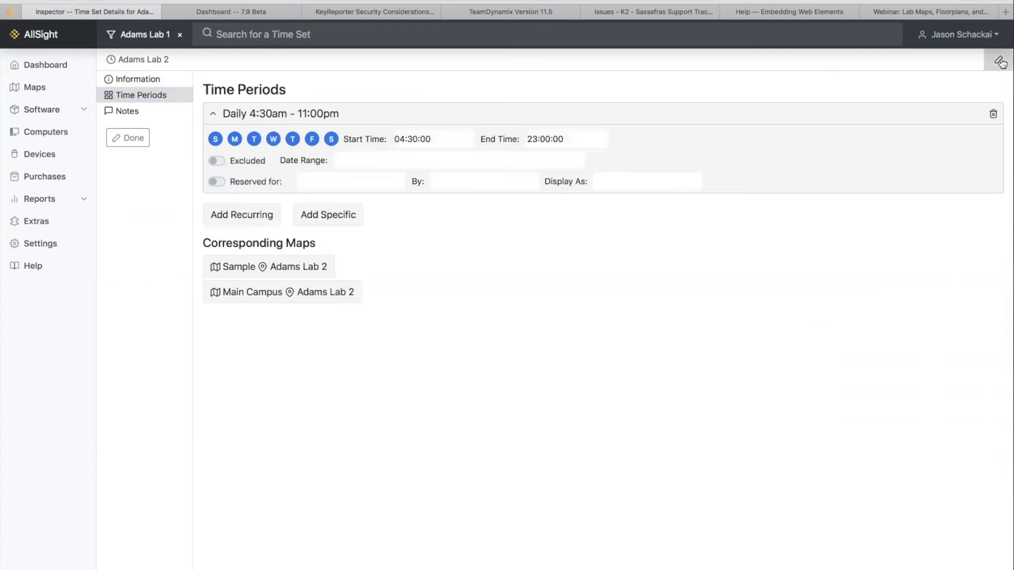
{"action": "left_click", "coordinate": [245, 216]}
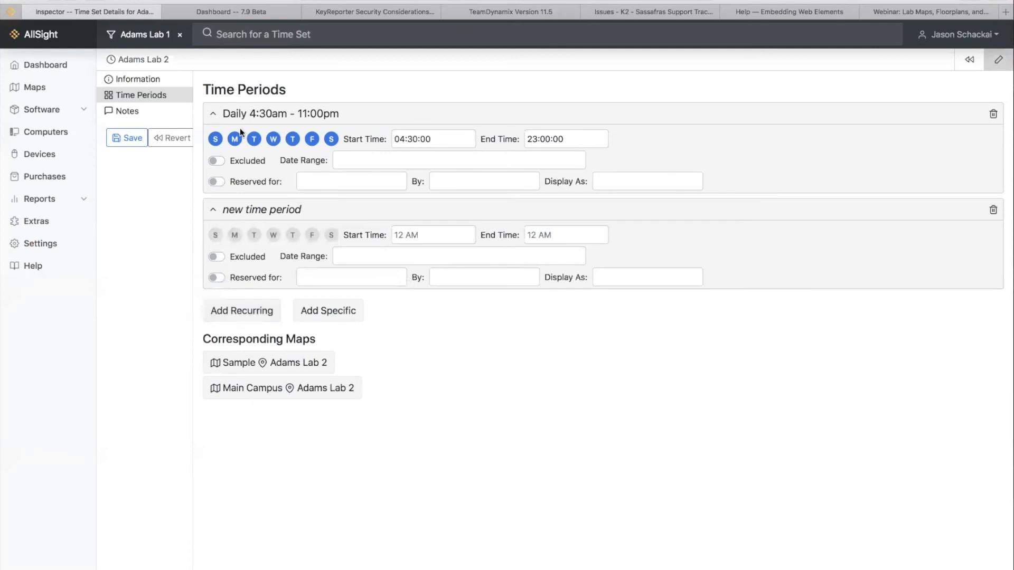
{"action": "left_click", "coordinate": [215, 235]}
{"action": "left_click", "coordinate": [331, 235]}
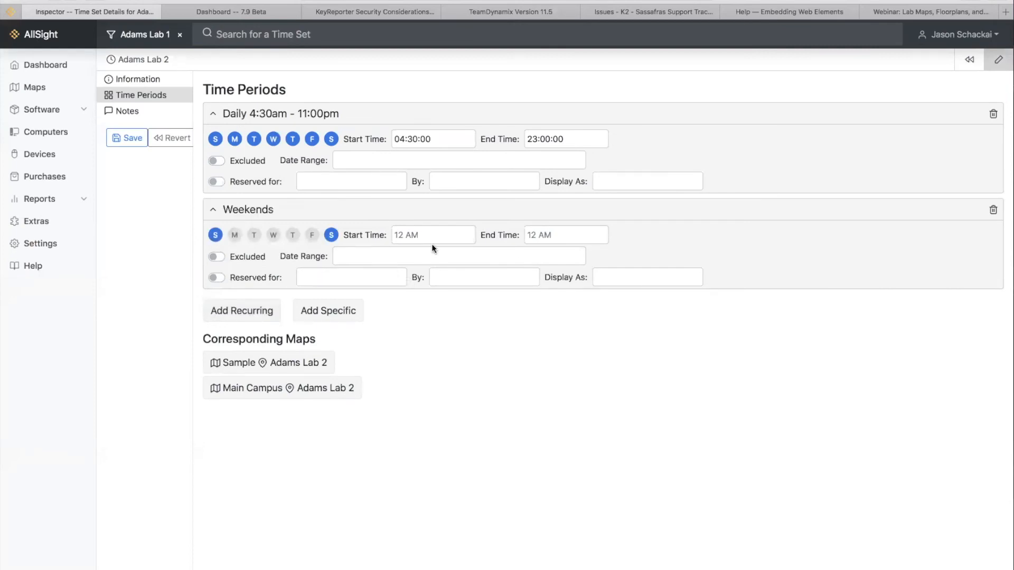
{"action": "left_click", "coordinate": [432, 235]}
{"action": "type", "text": "8 AM"}
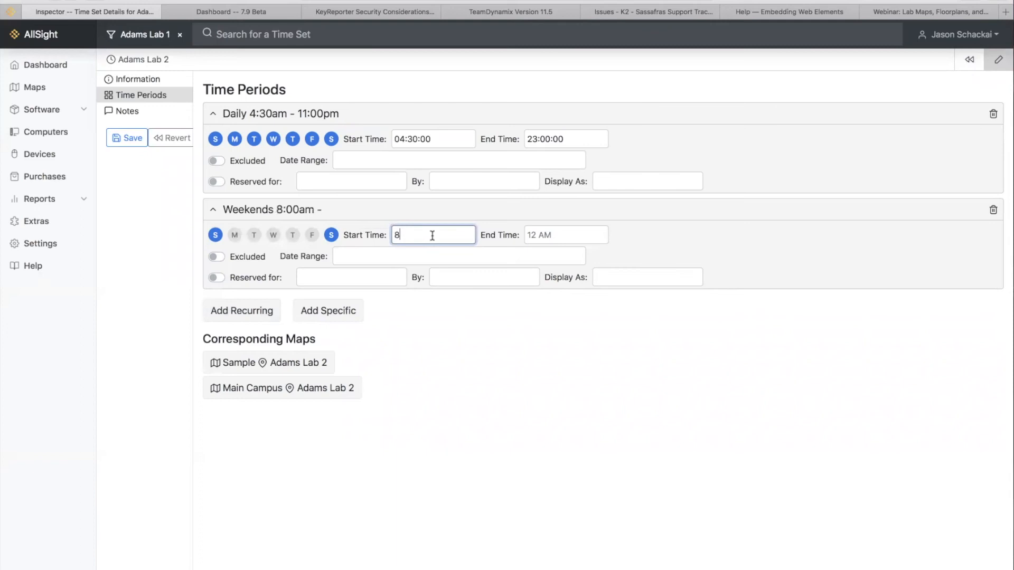
{"action": "left_click", "coordinate": [562, 233]}
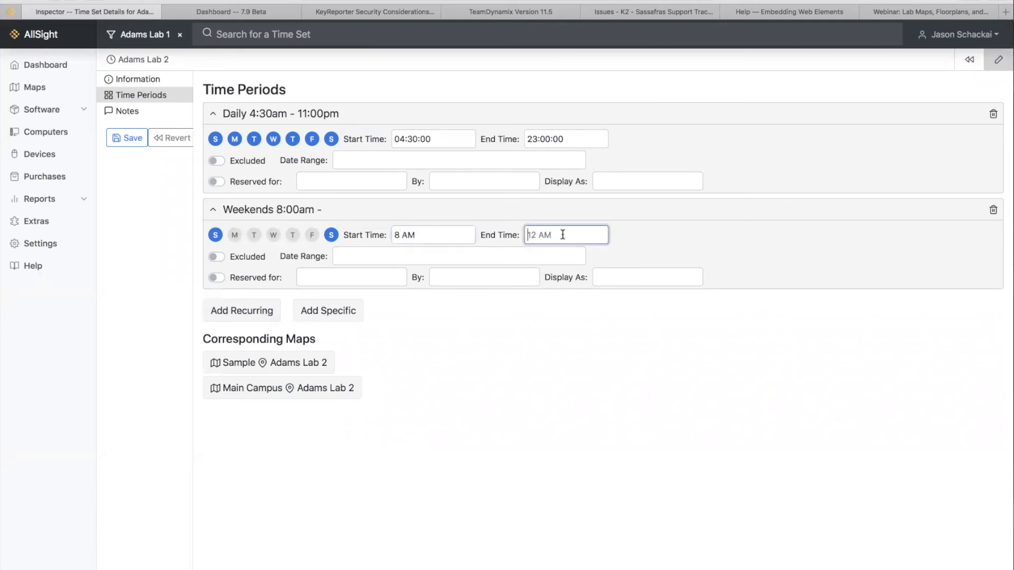
{"action": "type", "text": "12 PM"}
- Reserve the weekend time period for PHYS102 and save the Adams Lab 2 open hours
{"action": "left_click", "coordinate": [248, 275]}
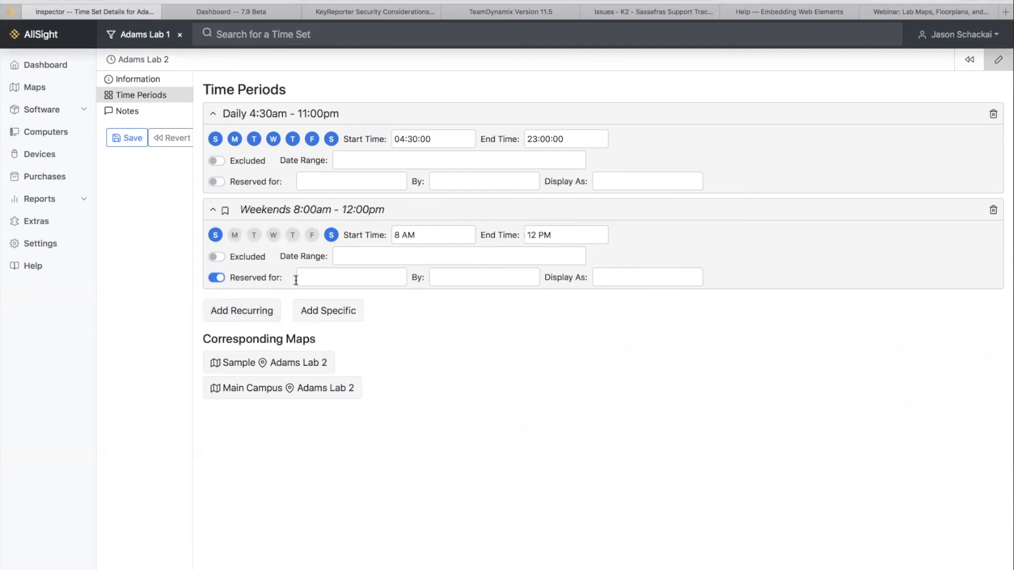
{"action": "left_click", "coordinate": [330, 279]}
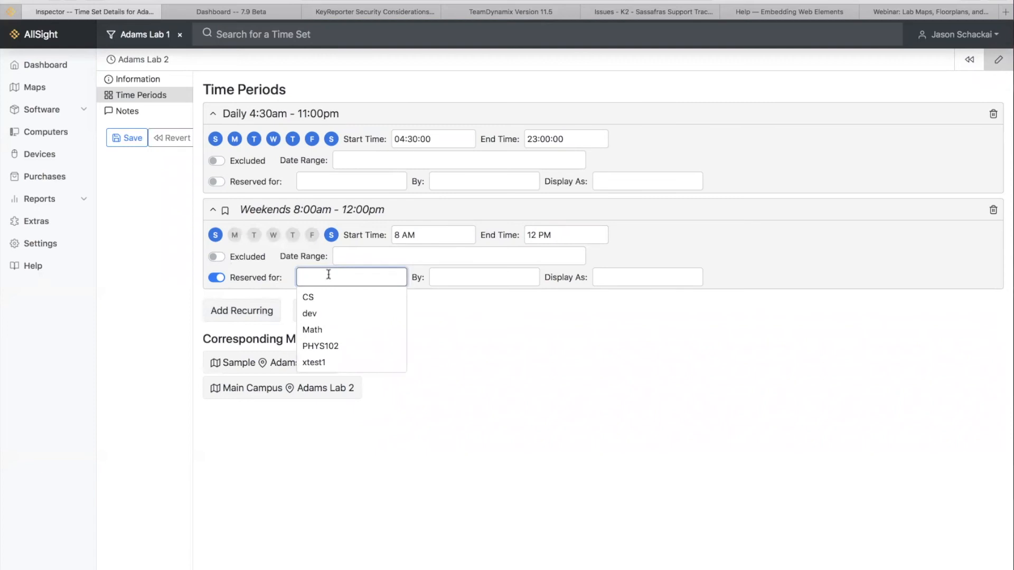
{"action": "left_click", "coordinate": [350, 347]}
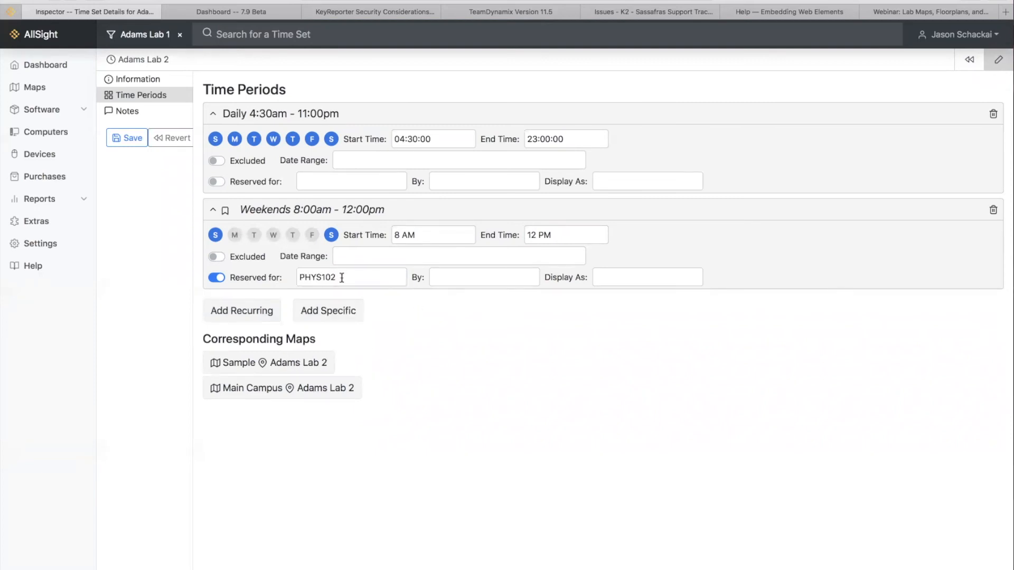
{"action": "left_click", "coordinate": [284, 276]}
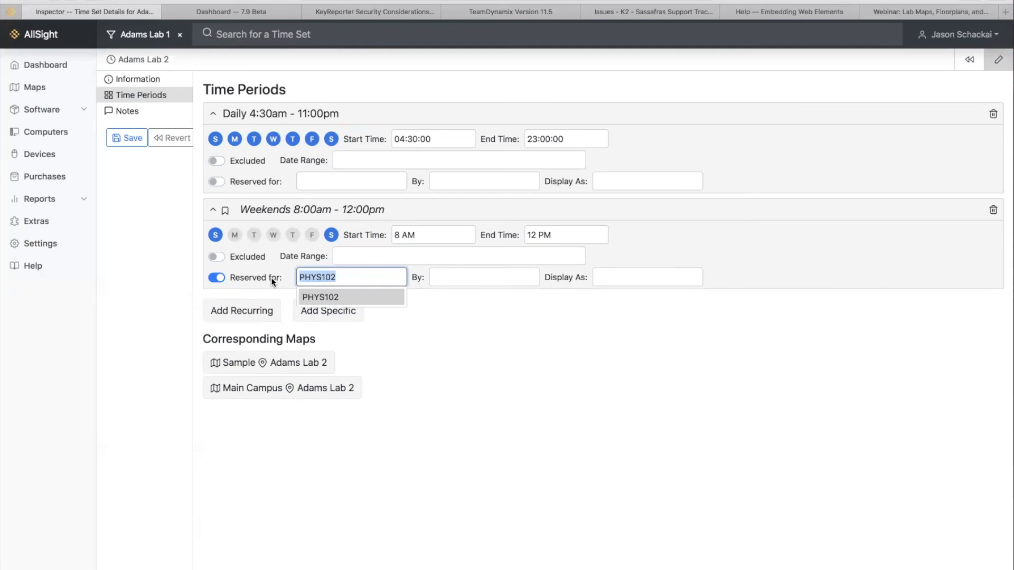
{"action": "left_click", "coordinate": [500, 373]}
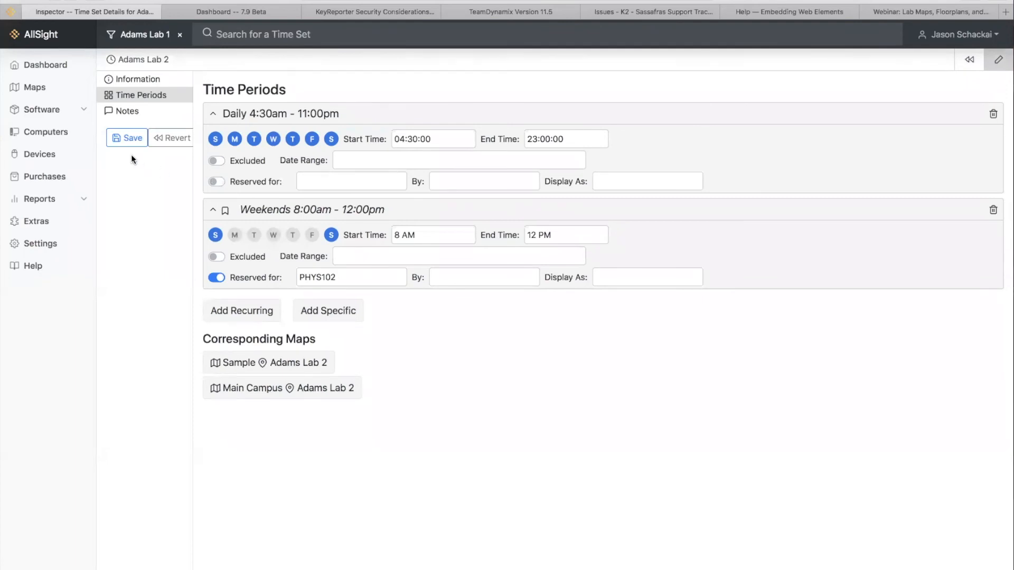
{"action": "left_click", "coordinate": [125, 141]}
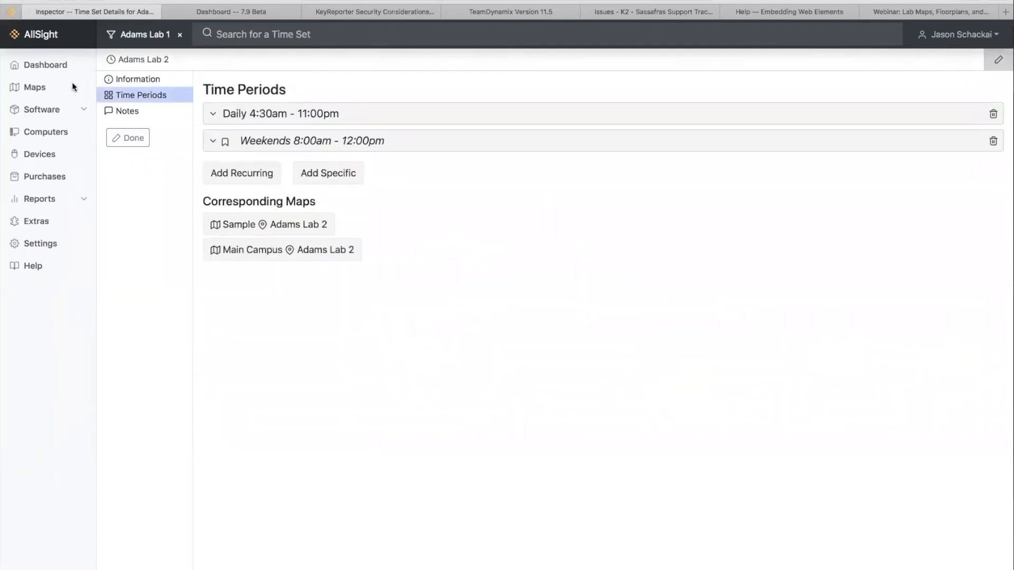
- Return to the maps, and look through the publisher-sorted software list filtered to Adams Lab 1
{"action": "left_click", "coordinate": [61, 35]}
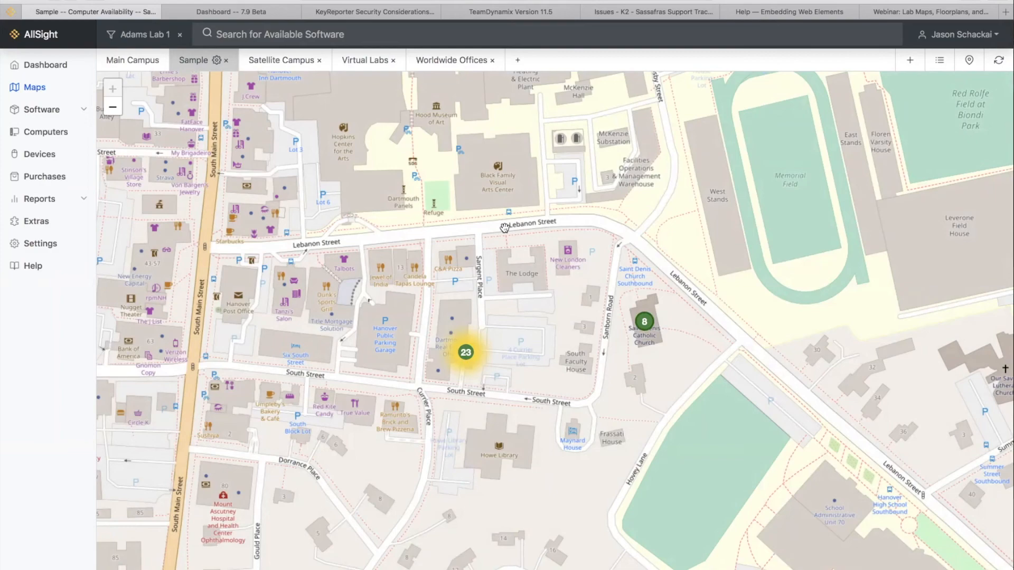
{"action": "left_click", "coordinate": [939, 62]}
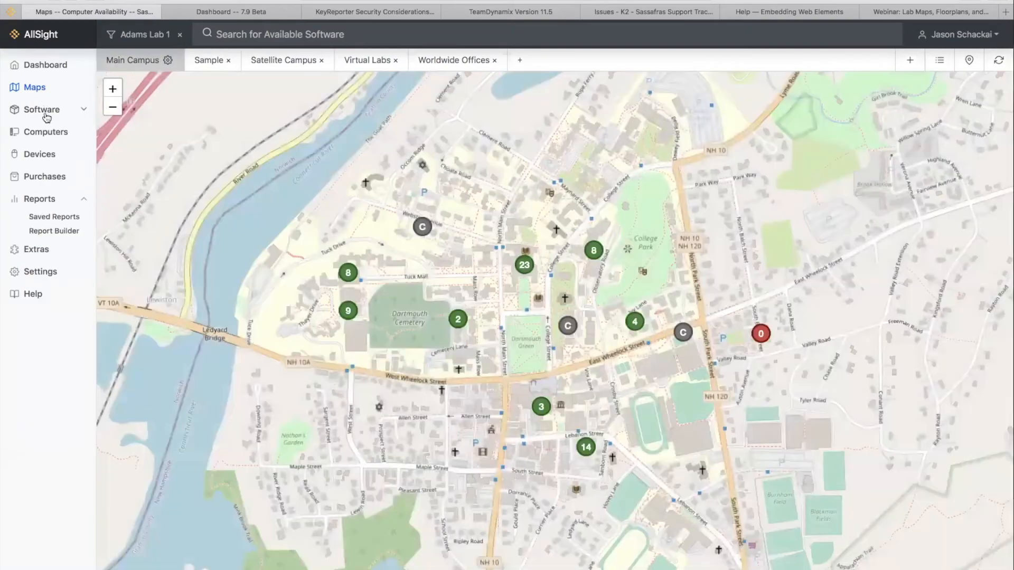
{"action": "left_click", "coordinate": [46, 117]}
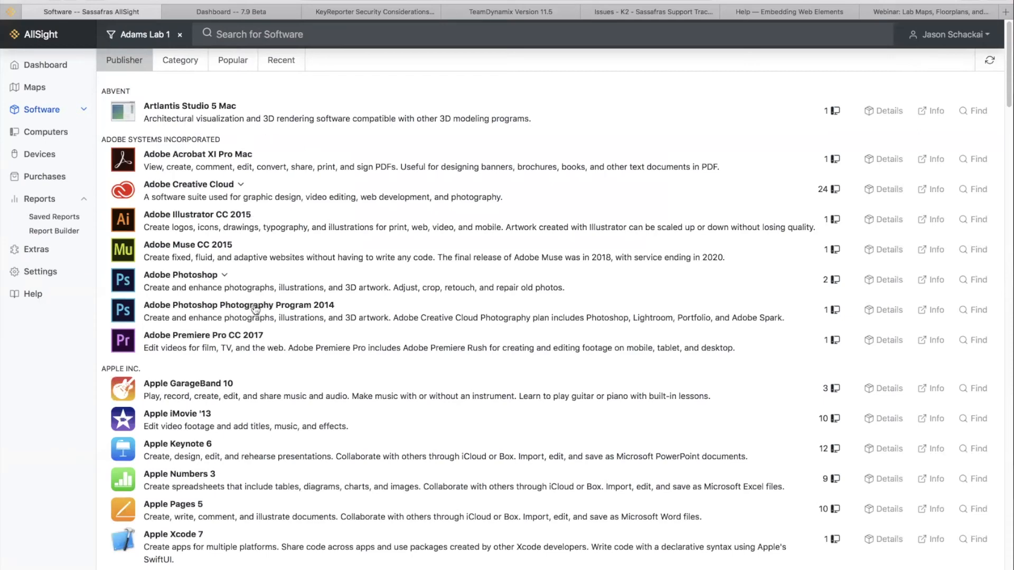
{"action": "left_click", "coordinate": [151, 38]}
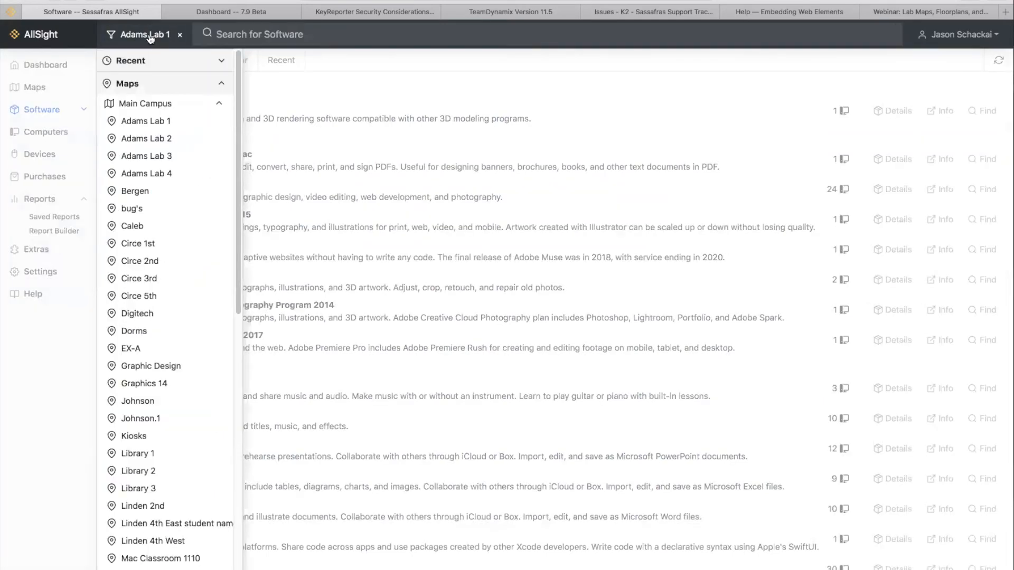
{"action": "left_click", "coordinate": [198, 118]}
{"action": "scroll", "coordinate": [280, 278], "scroll_direction": "down", "scroll_amount": 6}
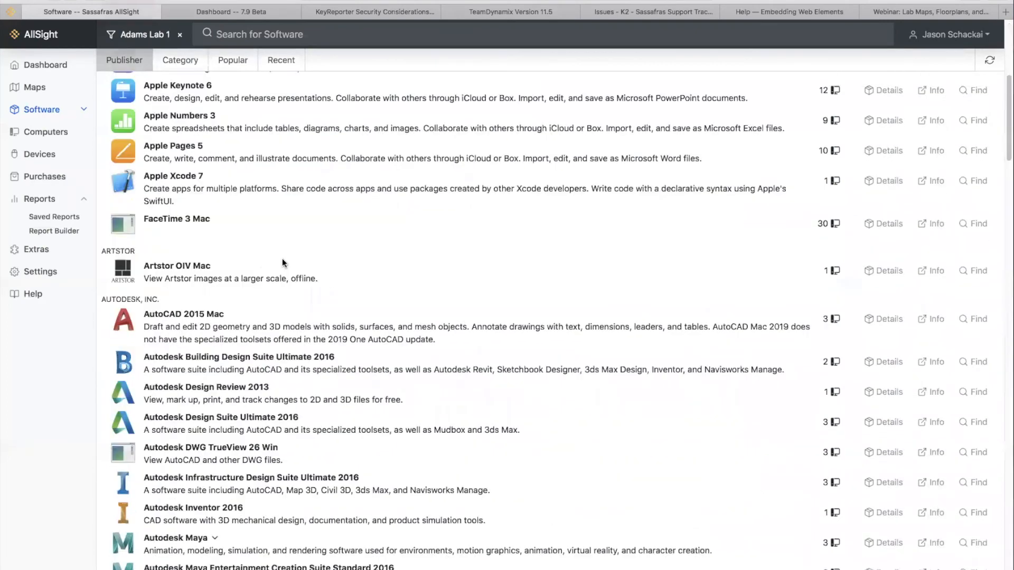
{"action": "scroll", "coordinate": [282, 259], "scroll_direction": "up", "scroll_amount": 7}
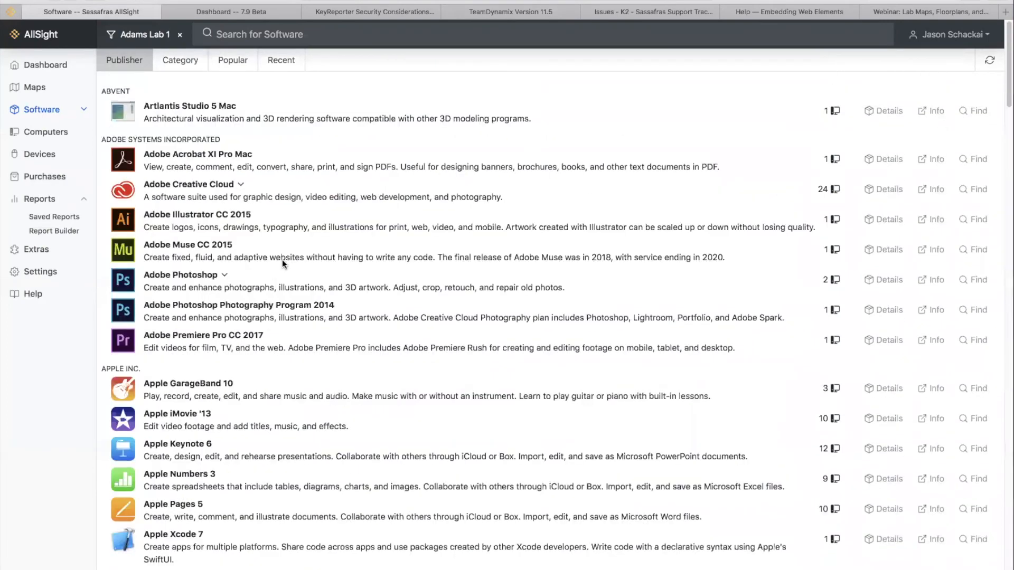
- Find Adobe Creative Cloud on the Adams Lab 1 floorplan, and on the Sample map with the location filter cleared
{"action": "left_click", "coordinate": [187, 185]}
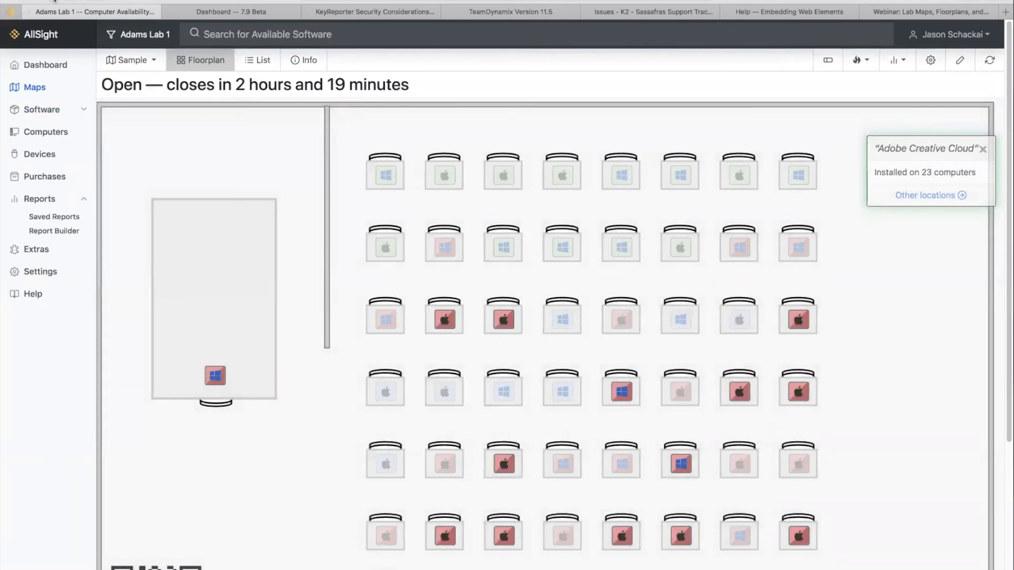
{"action": "left_click", "coordinate": [54, 0]}
{"action": "left_click", "coordinate": [179, 35]}
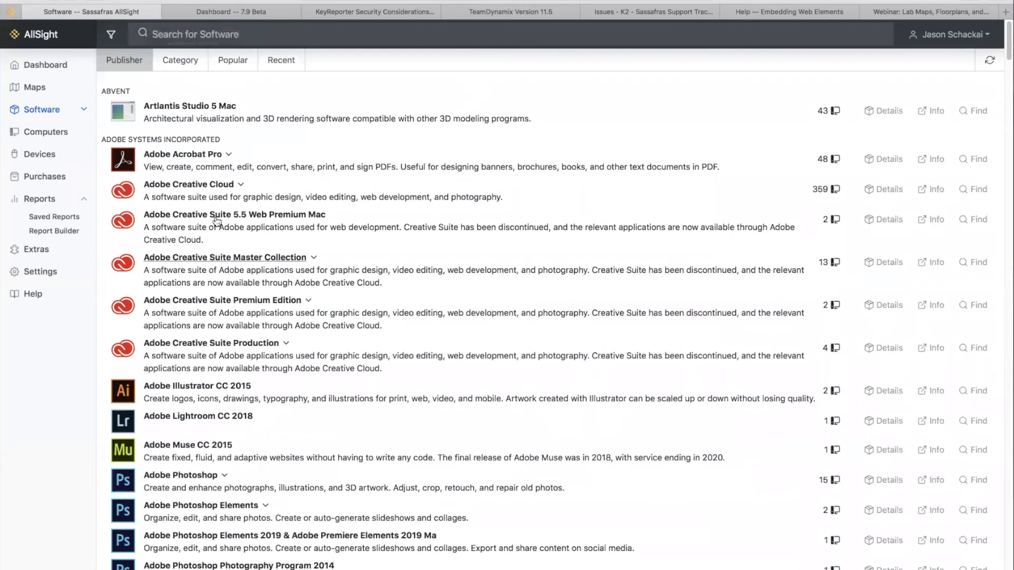
{"action": "left_click", "coordinate": [207, 186]}
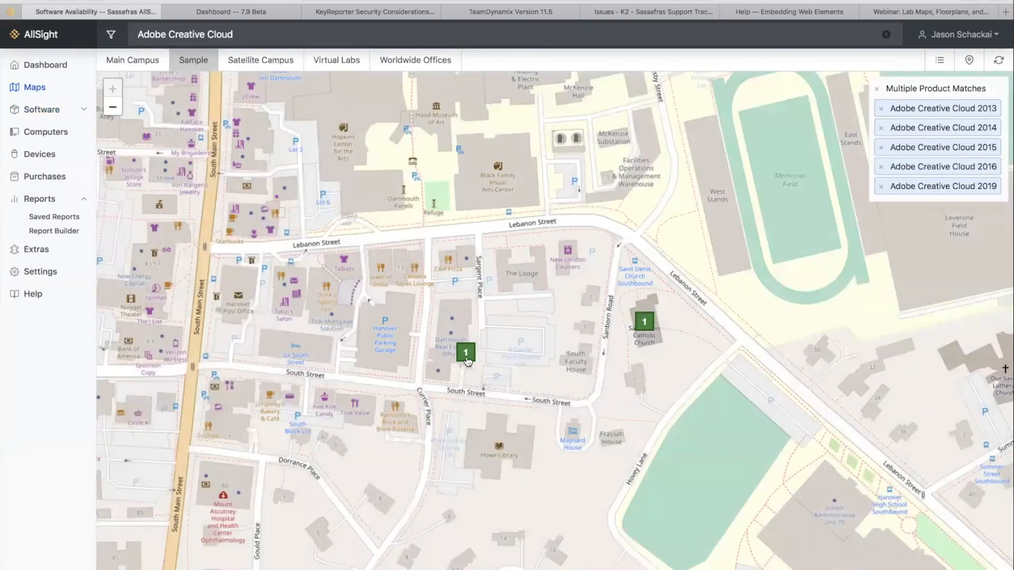
{"action": "mouse_move", "coordinate": [645, 328]}
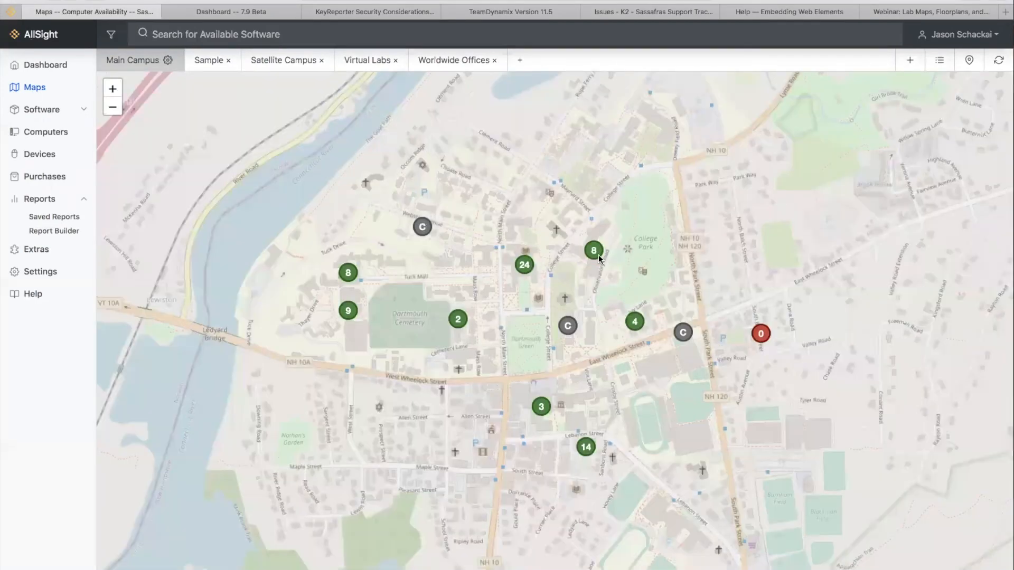
- View the Adams Lab 2 computer list from its Sample map marker, and return to the map
{"action": "left_click", "coordinate": [595, 256]}
{"action": "left_click", "coordinate": [193, 60]}
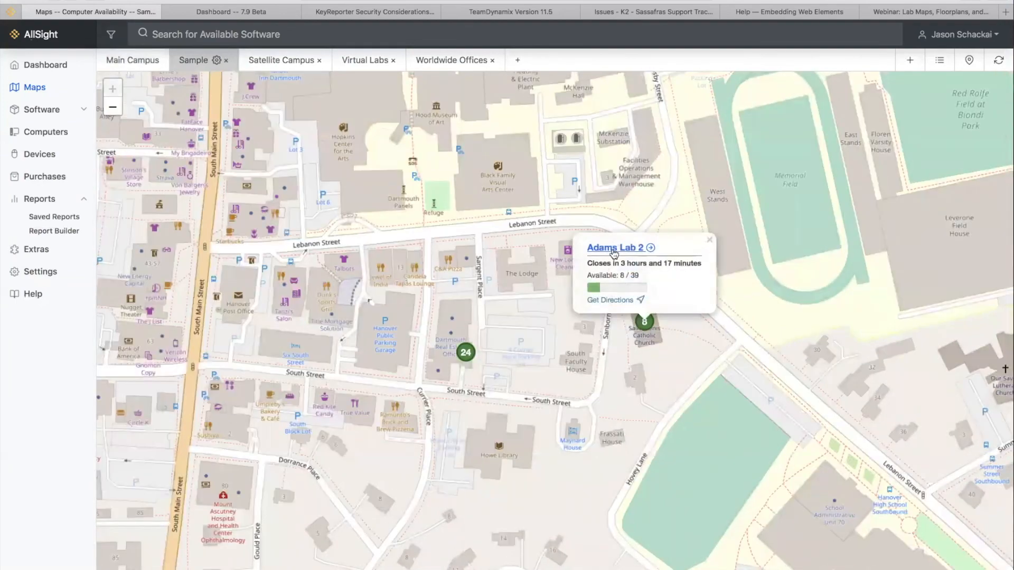
{"action": "left_click", "coordinate": [608, 290]}
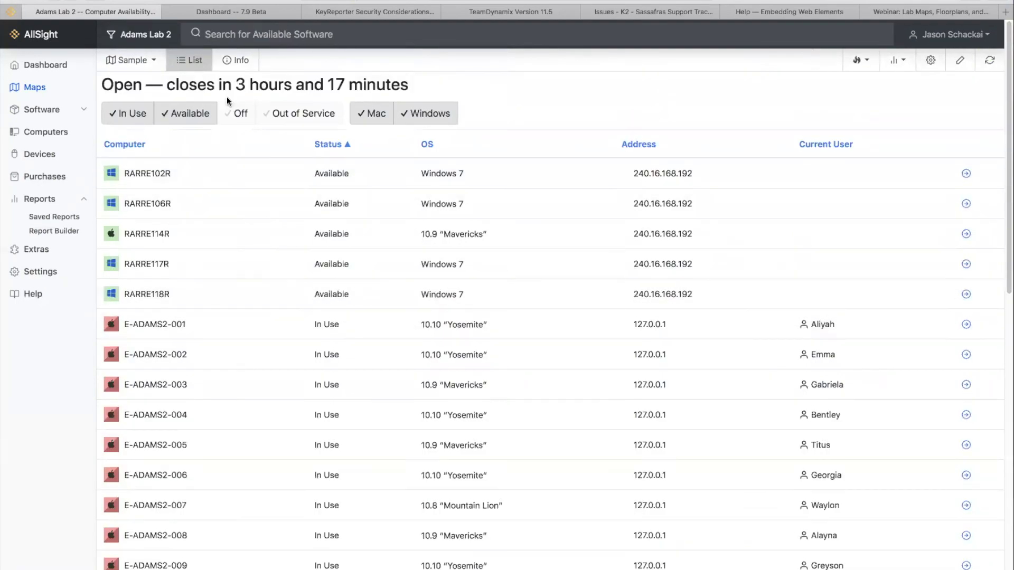
{"action": "key", "text": "super+["}
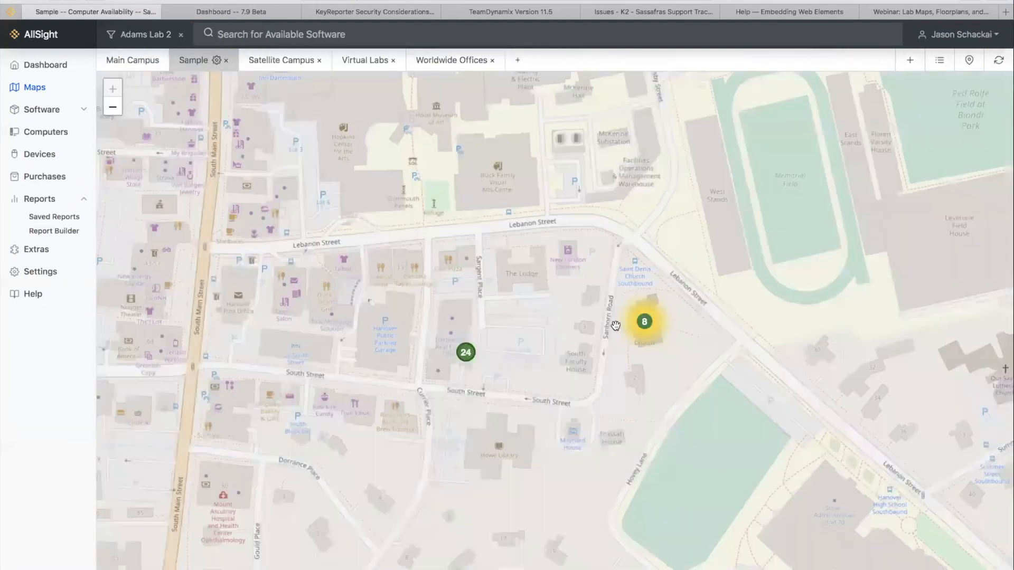
- Open the Adams Lab 1 floorplan from its Sample map marker and look it over
{"action": "left_click", "coordinate": [468, 346]}
{"action": "left_click", "coordinate": [438, 279]}
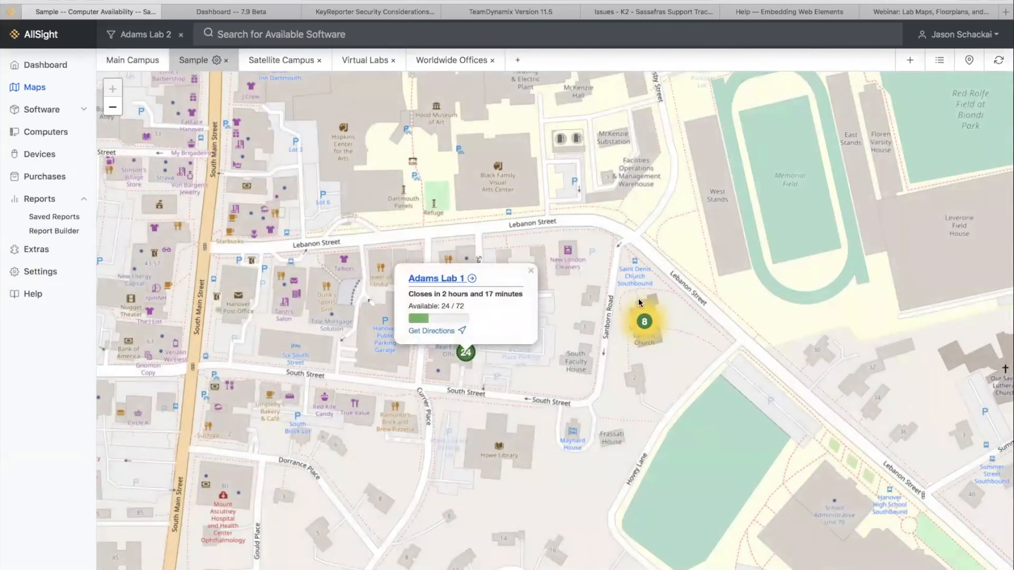
{"action": "scroll", "coordinate": [892, 411], "scroll_direction": "down", "scroll_amount": 2}
{"action": "scroll", "coordinate": [893, 411], "scroll_direction": "up", "scroll_amount": 2}
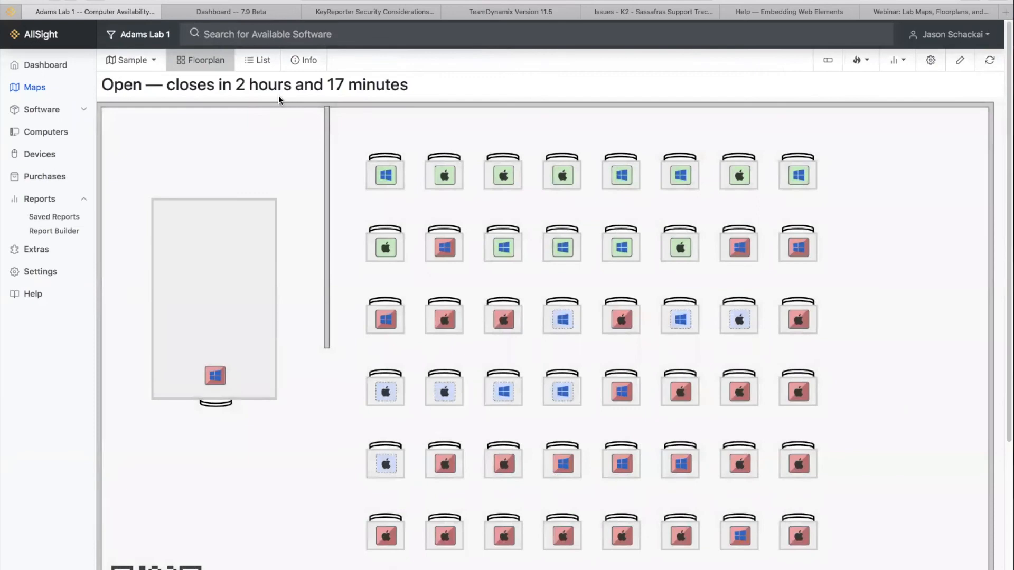
- Load the Adams Lab 1 floorplan through its page address without the site header and navigation sidebar, and look over the embeddable view
{"action": "left_click", "coordinate": [538, 0]}
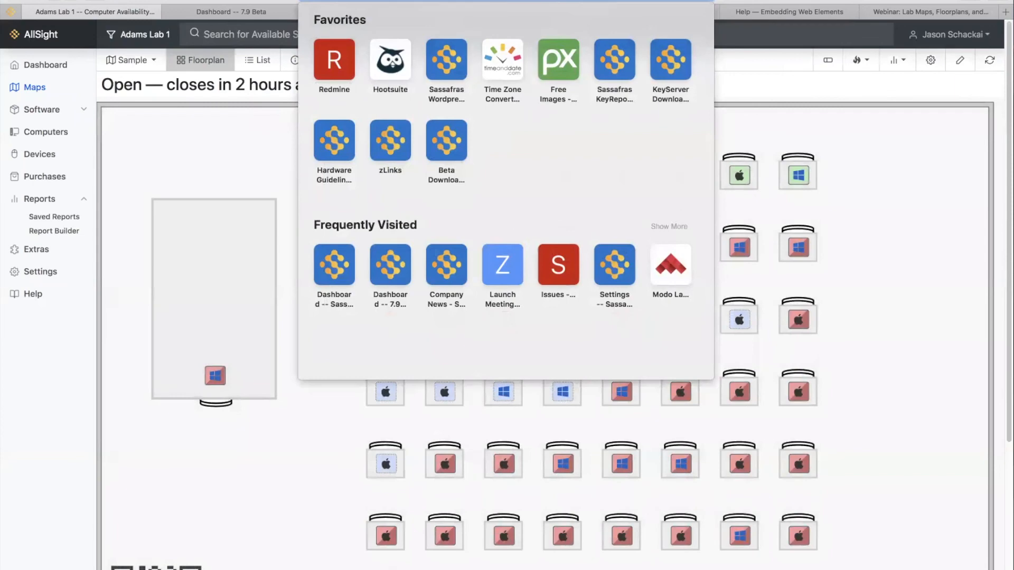
{"action": "key", "text": "Escape"}
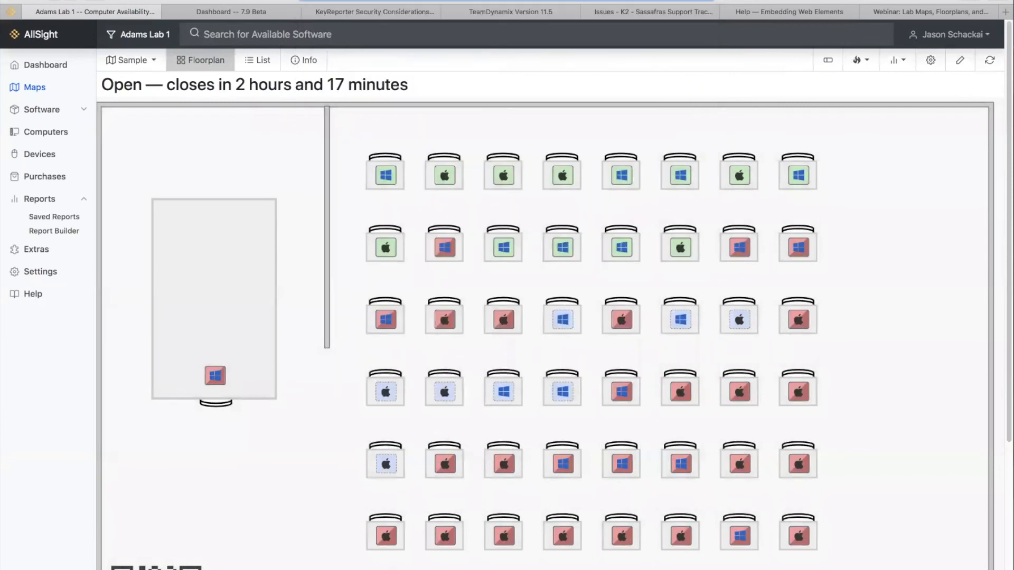
{"action": "key", "text": "Return"}
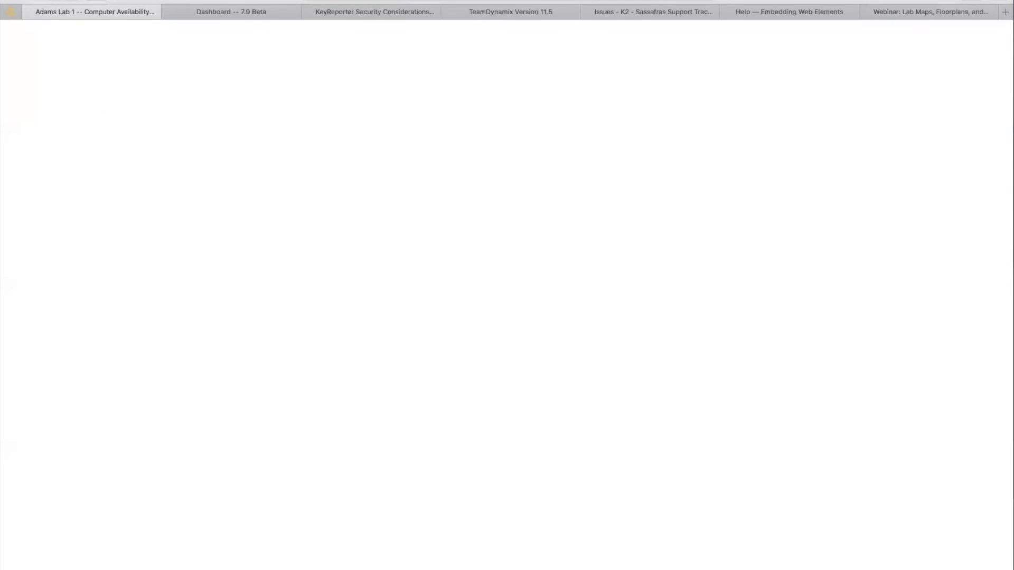
{"action": "scroll", "coordinate": [557, 266], "scroll_direction": "down", "scroll_amount": 4}
{"action": "scroll", "coordinate": [570, 243], "scroll_direction": "up", "scroll_amount": 4}
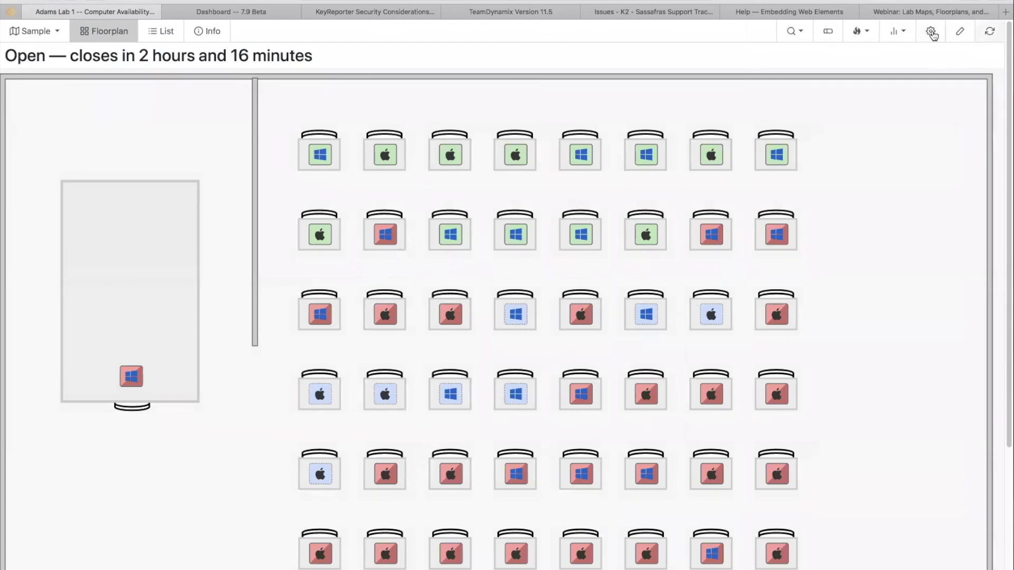
{"action": "scroll", "coordinate": [437, 312], "scroll_direction": "down", "scroll_amount": 3}
{"action": "scroll", "coordinate": [438, 312], "scroll_direction": "up", "scroll_amount": 4}
{"action": "scroll", "coordinate": [437, 312], "scroll_direction": "down", "scroll_amount": 4}
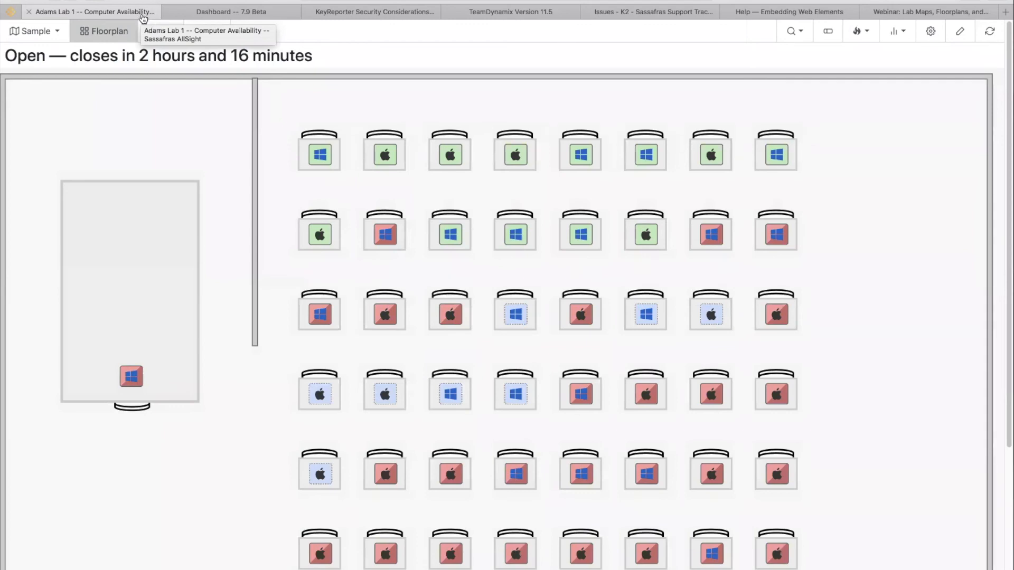
- Go back to the Sample map in the embeddable view and reopen the Adams Lab 1 floorplan from its marker
{"action": "left_click", "coordinate": [32, 32]}
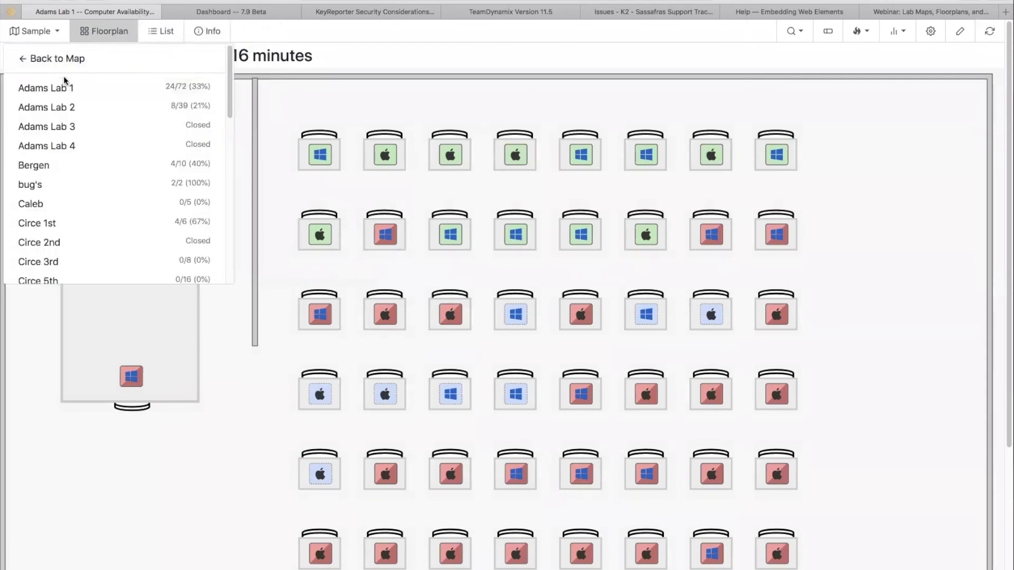
{"action": "left_click", "coordinate": [70, 58]}
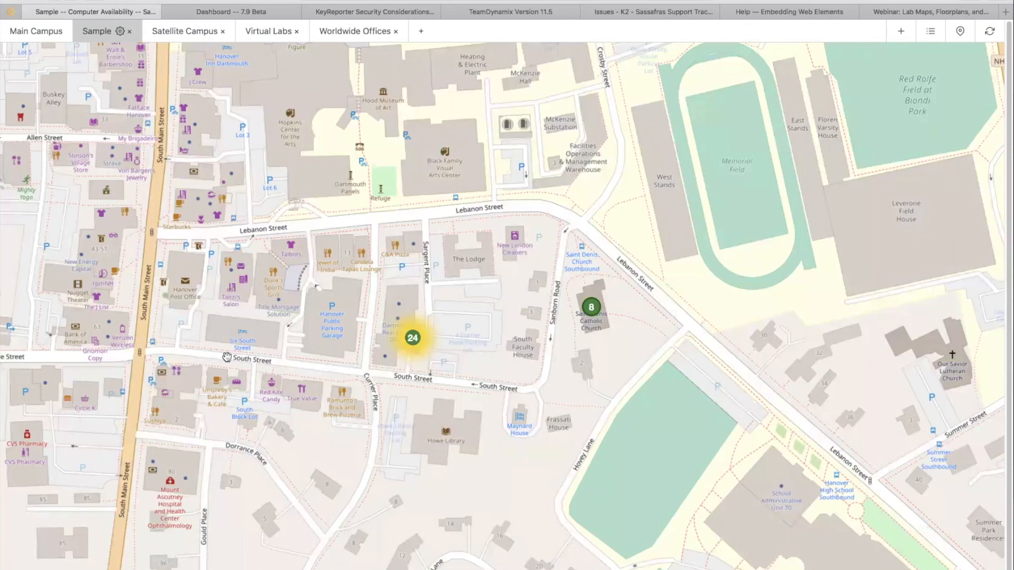
{"action": "left_click", "coordinate": [413, 339]}
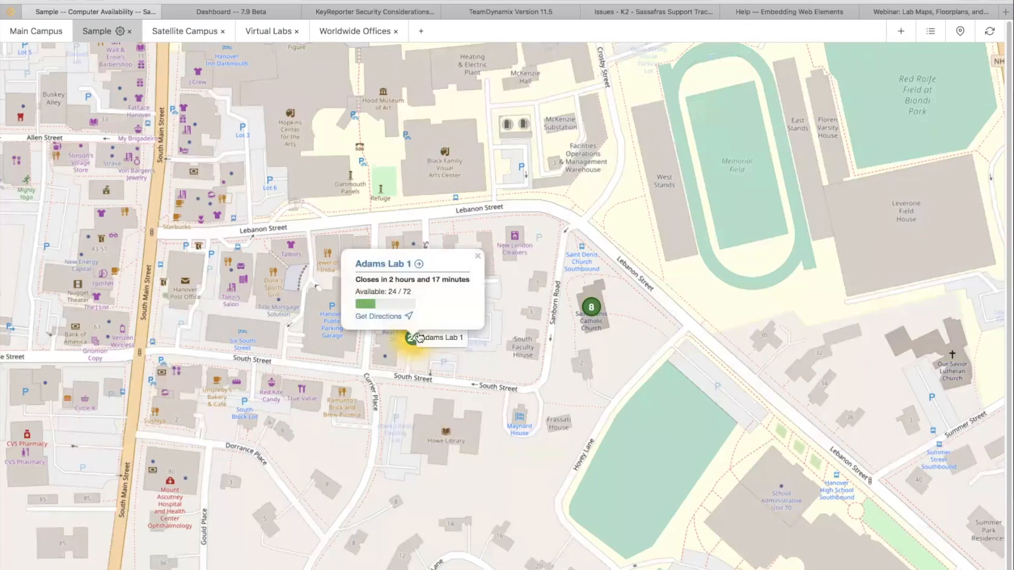
{"action": "left_click", "coordinate": [400, 265]}
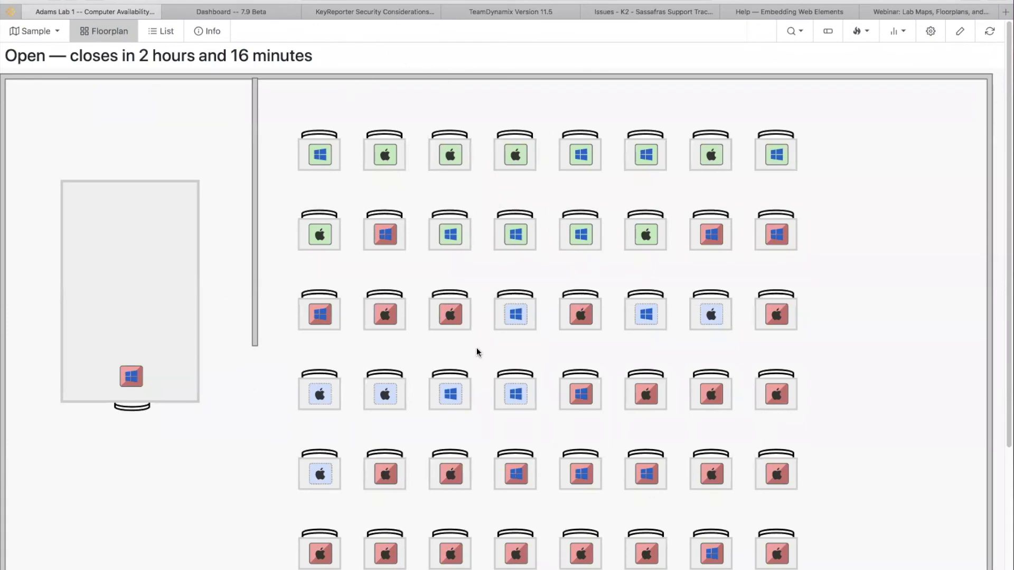
- View the details of the Macs E-ADAMS1-006 and E-ADAMS1-011 on the embeddable floorplan, and close the details
{"action": "left_click", "coordinate": [455, 321]}
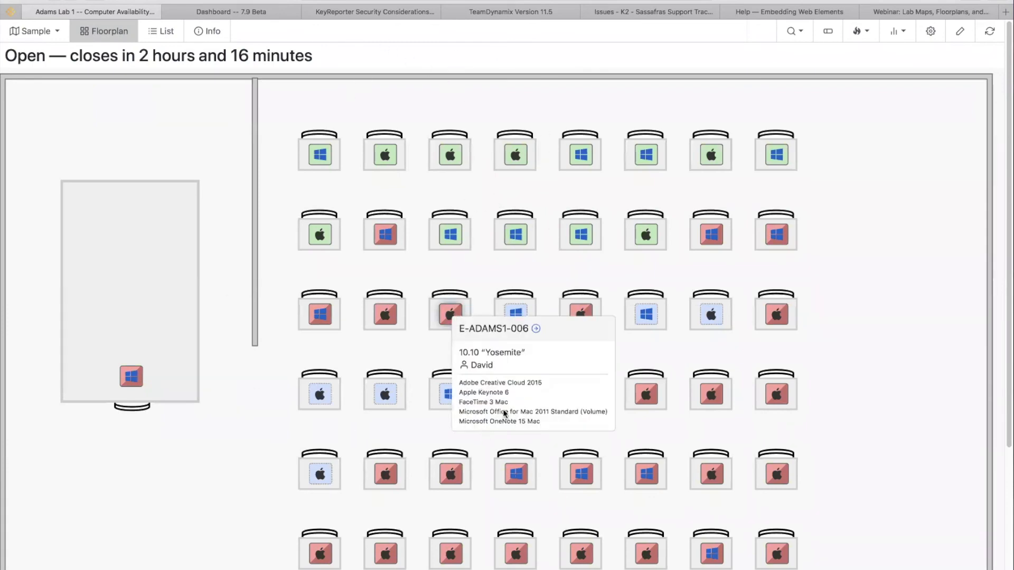
{"action": "left_click", "coordinate": [773, 316]}
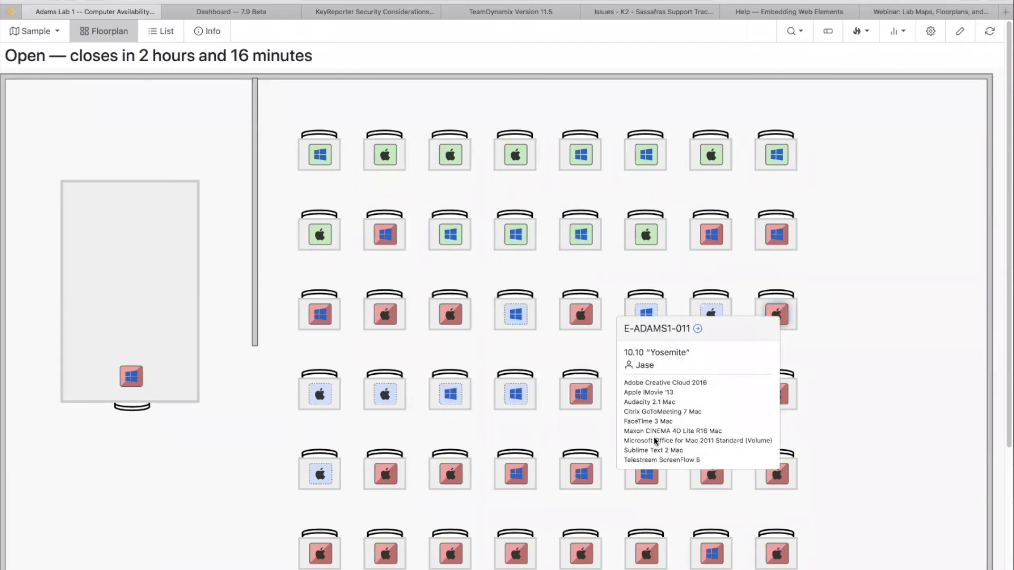
{"action": "left_click", "coordinate": [864, 201]}
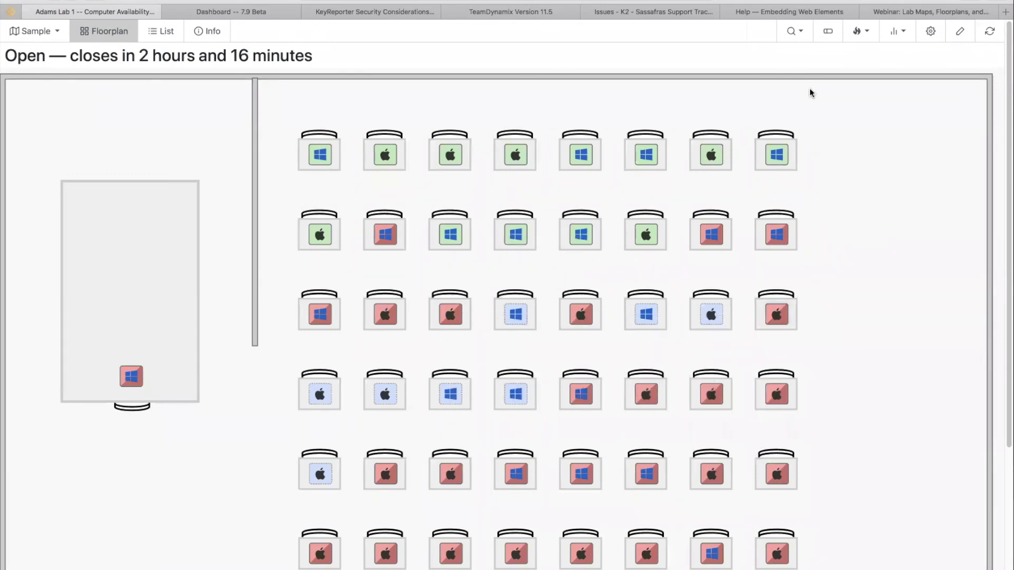
- Highlight the computers that have Adobe Creative Cloud 2015 on the floorplan, clear the highlight, and reopen the software list
{"action": "left_click", "coordinate": [798, 32]}
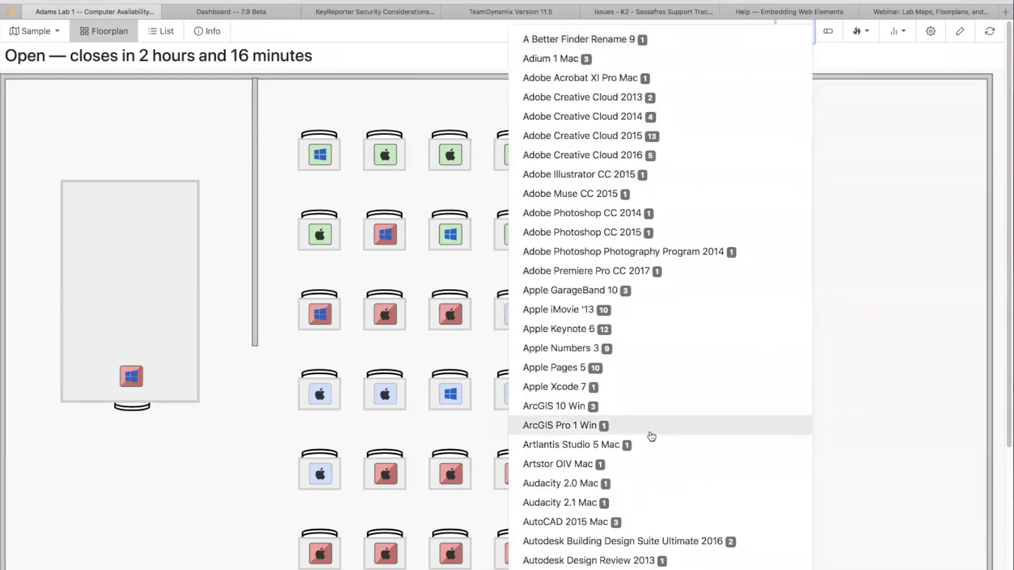
{"action": "left_click", "coordinate": [594, 140]}
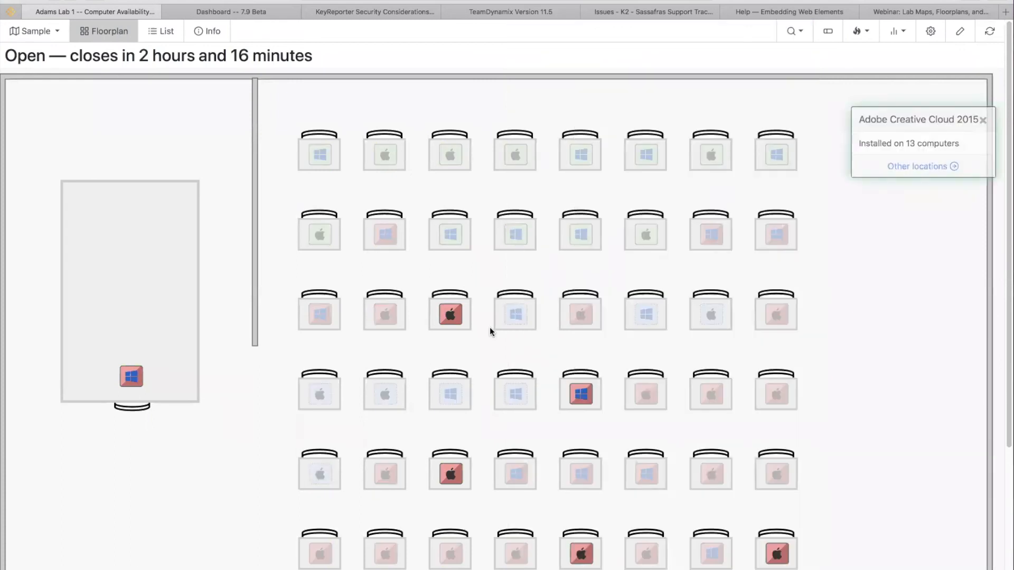
{"action": "left_click", "coordinate": [983, 120]}
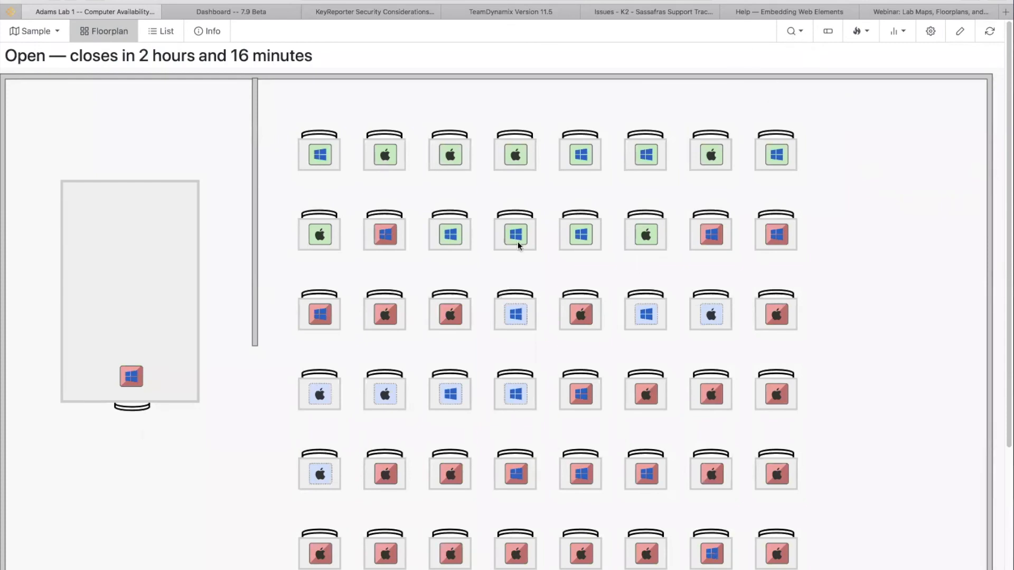
{"action": "left_click", "coordinate": [784, 38]}
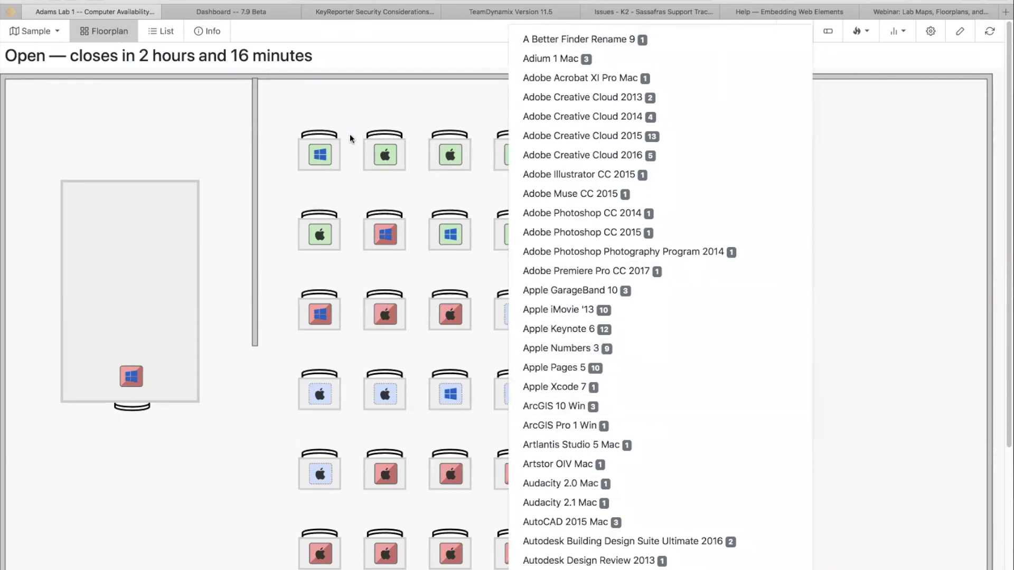
- Leave the embeddable view for the full site, and open the Adams Lab 1 floorplan from its marker on the Sample map
{"action": "left_click", "coordinate": [57, 1]}
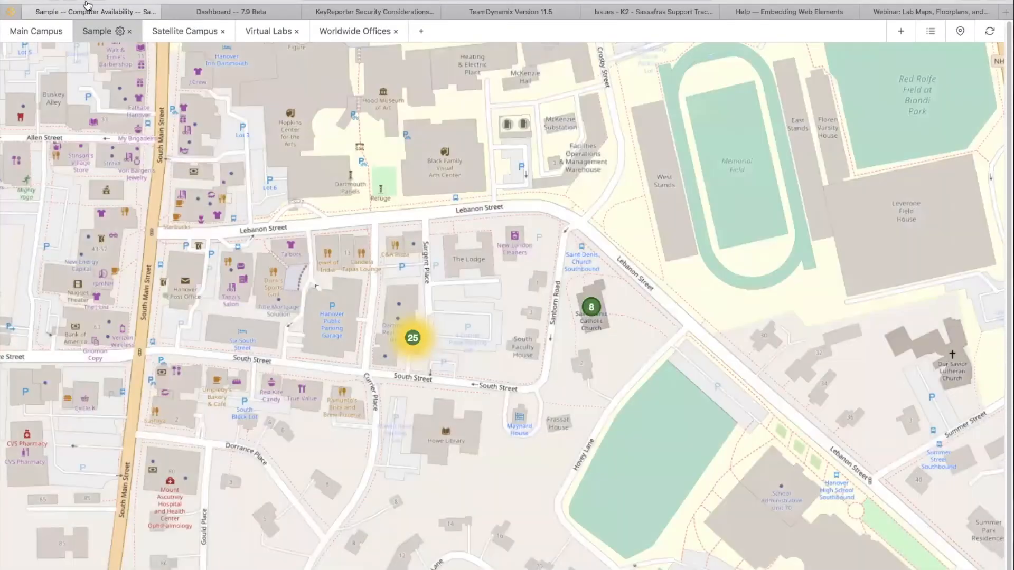
{"action": "left_click", "coordinate": [56, 1]}
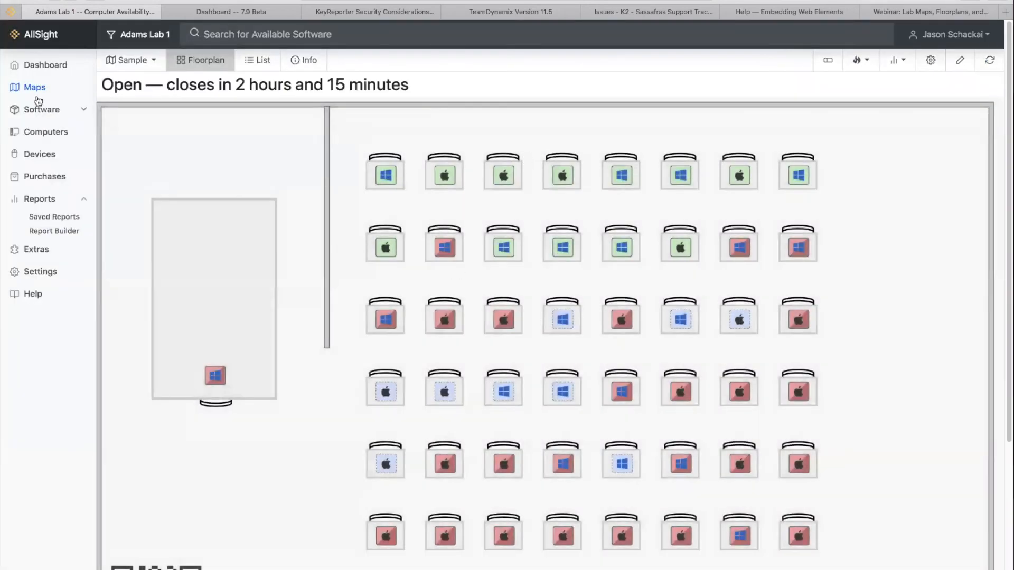
{"action": "left_click", "coordinate": [36, 88]}
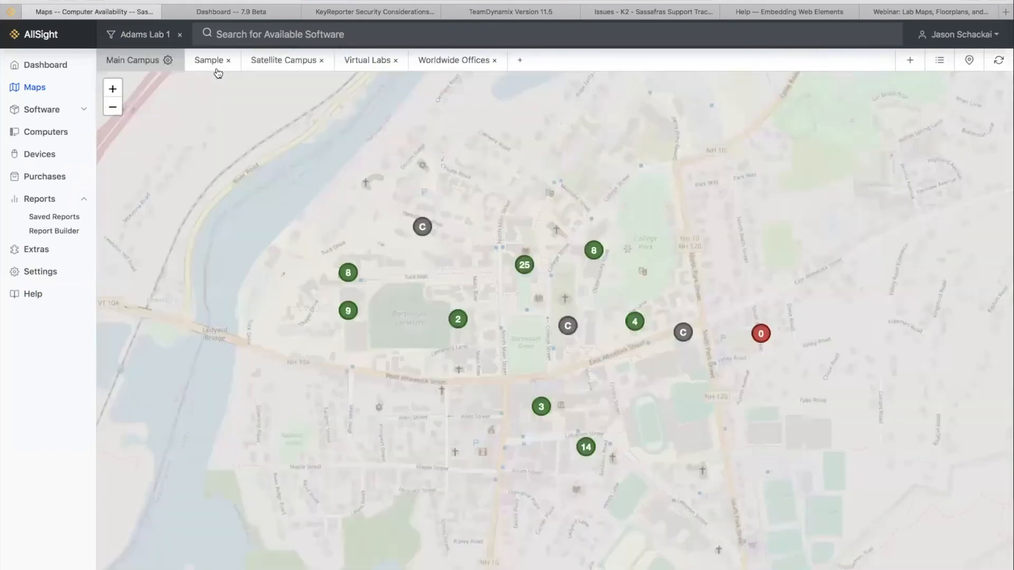
{"action": "left_click", "coordinate": [209, 60]}
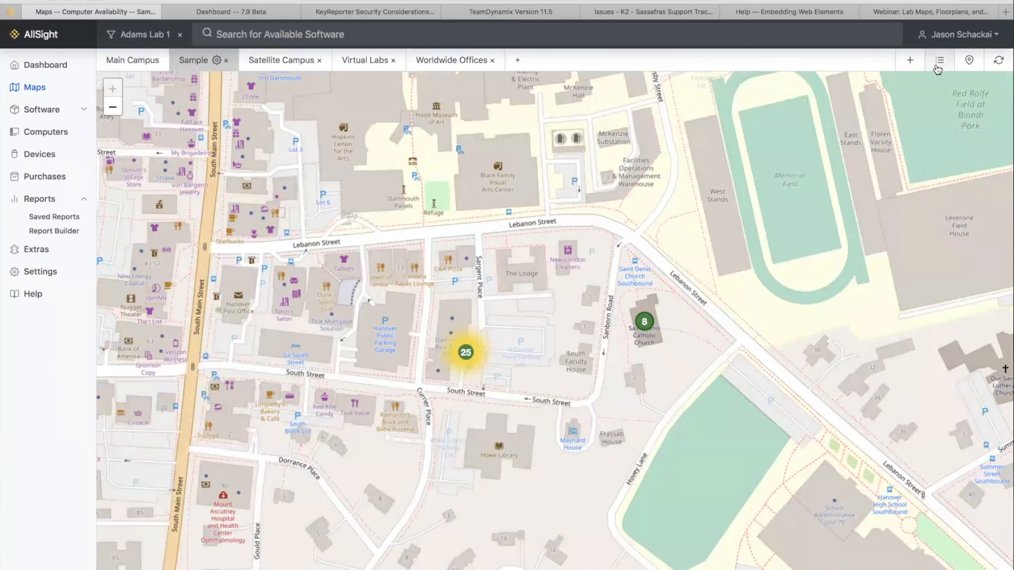
{"action": "left_click", "coordinate": [465, 355]}
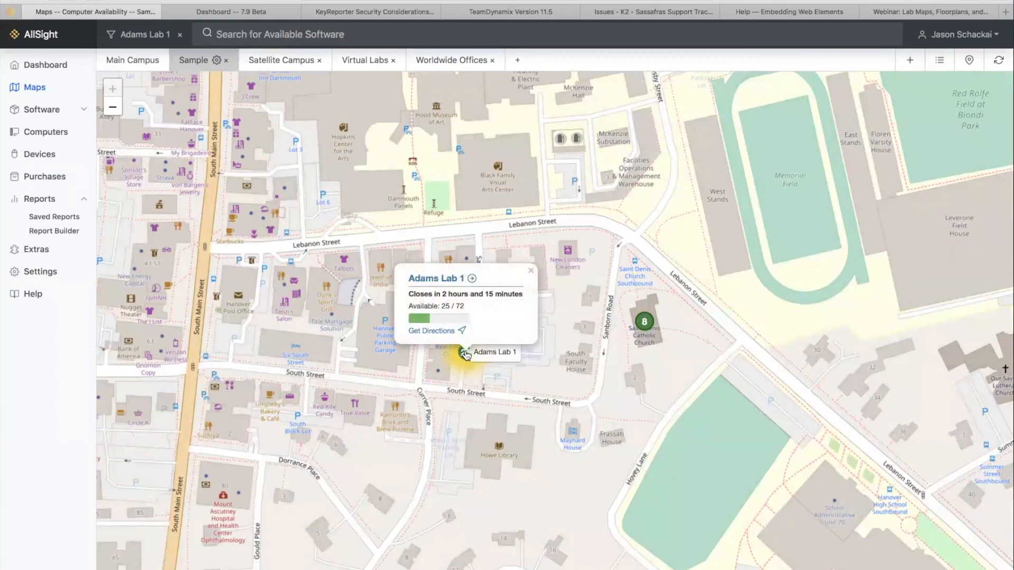
{"action": "left_click", "coordinate": [438, 279]}
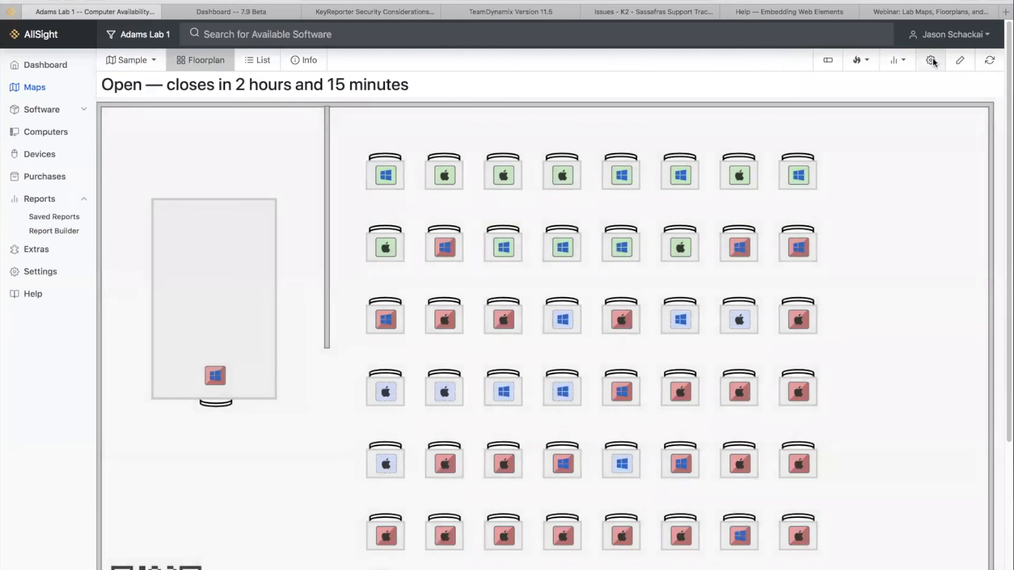
- Set the Windows Address to RDP Link in the Adams Lab 1 remote settings, and save the settings
{"action": "left_click", "coordinate": [933, 62]}
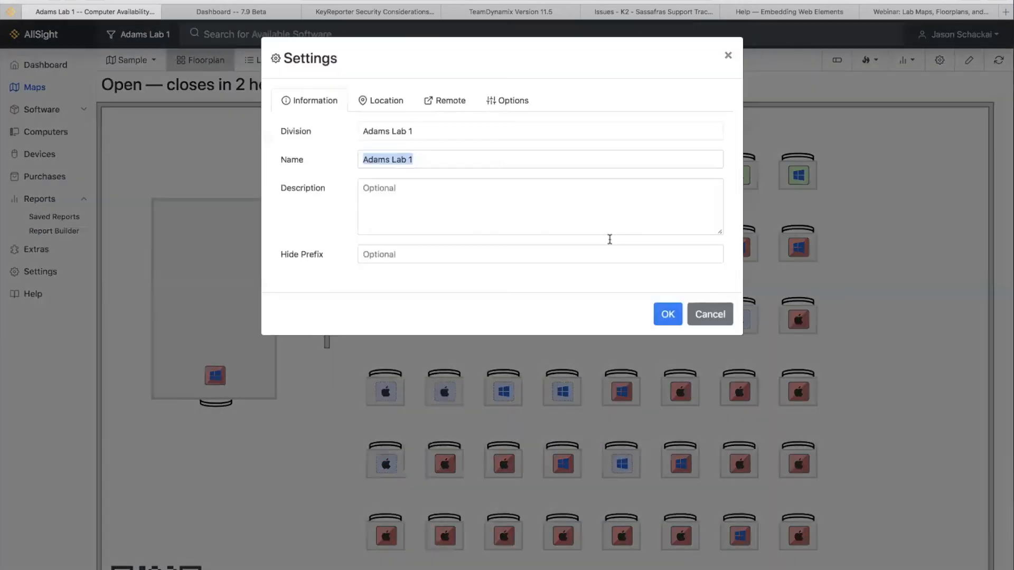
{"action": "left_click", "coordinate": [449, 104]}
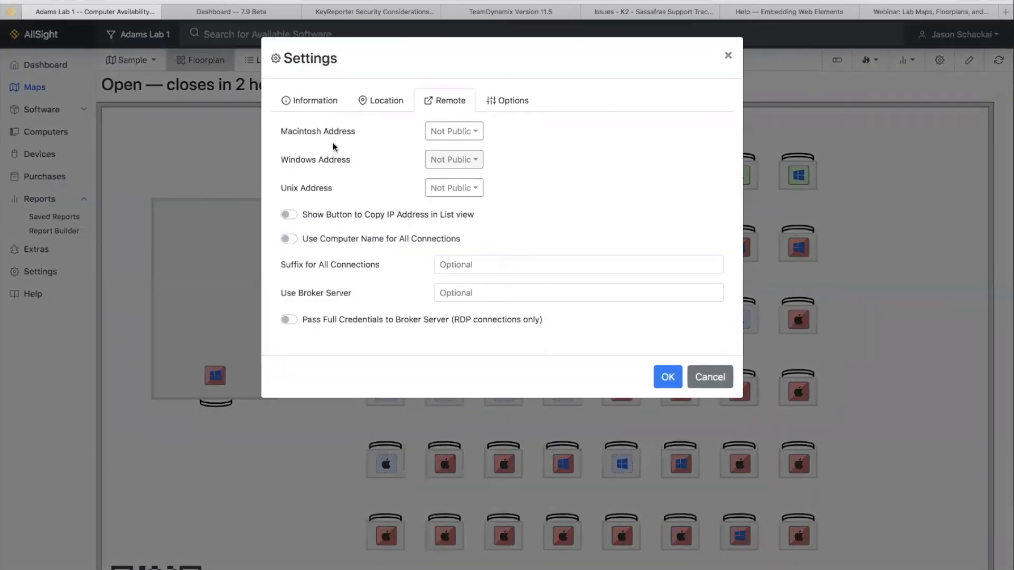
{"action": "left_click", "coordinate": [452, 131]}
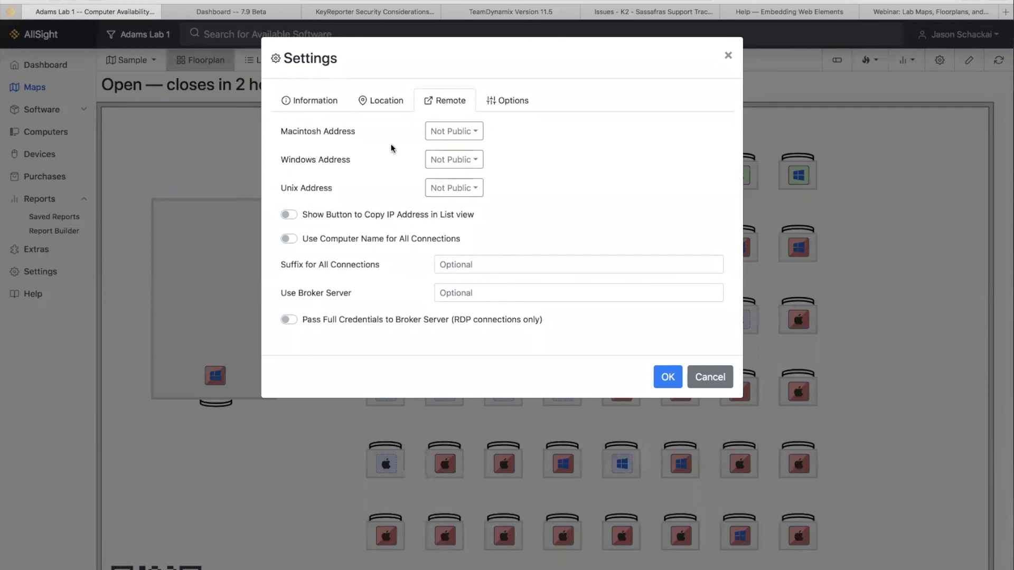
{"action": "left_click", "coordinate": [477, 136]}
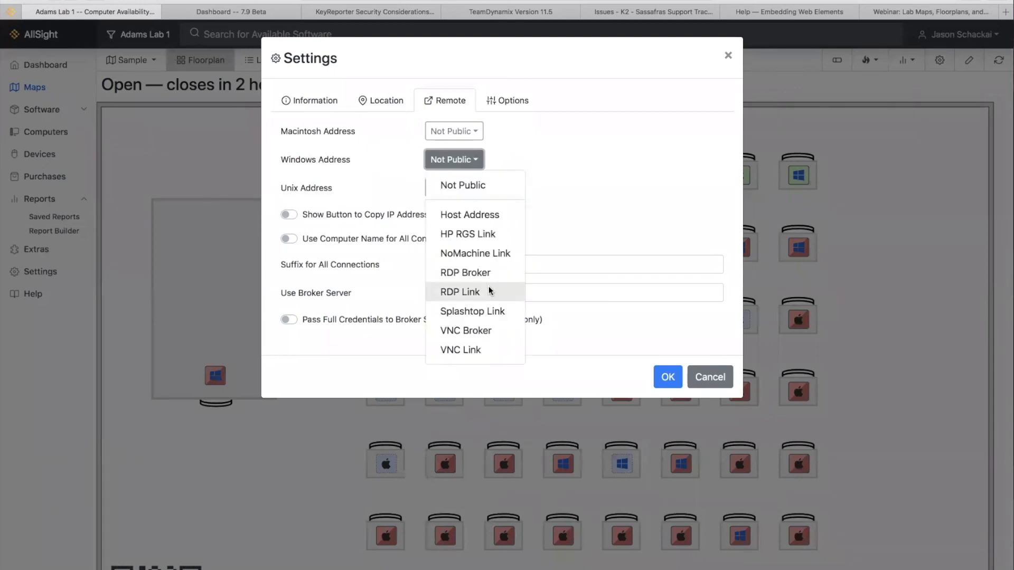
{"action": "left_click", "coordinate": [489, 291]}
{"action": "left_click", "coordinate": [670, 378]}
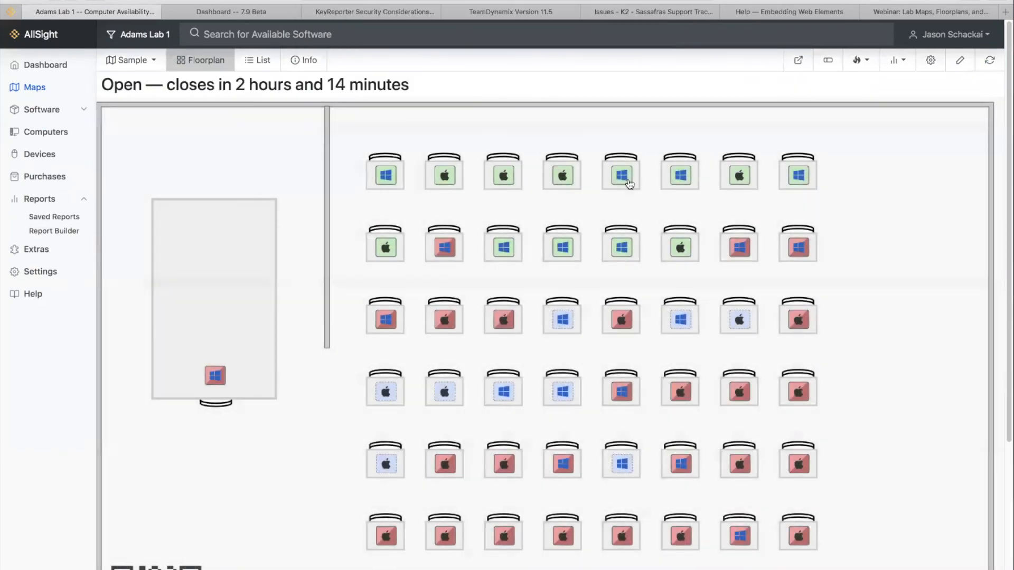
- Open the remote connection instructions for computer AARAE193A from its address link, close them, and view the computer's details again
{"action": "mouse_move", "coordinate": [560, 252]}
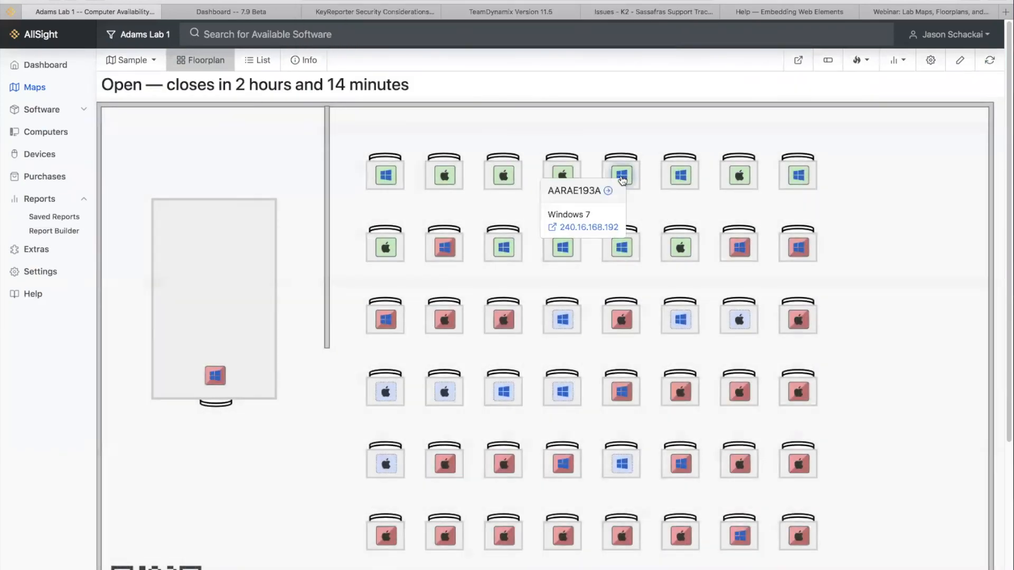
{"action": "left_click", "coordinate": [587, 231]}
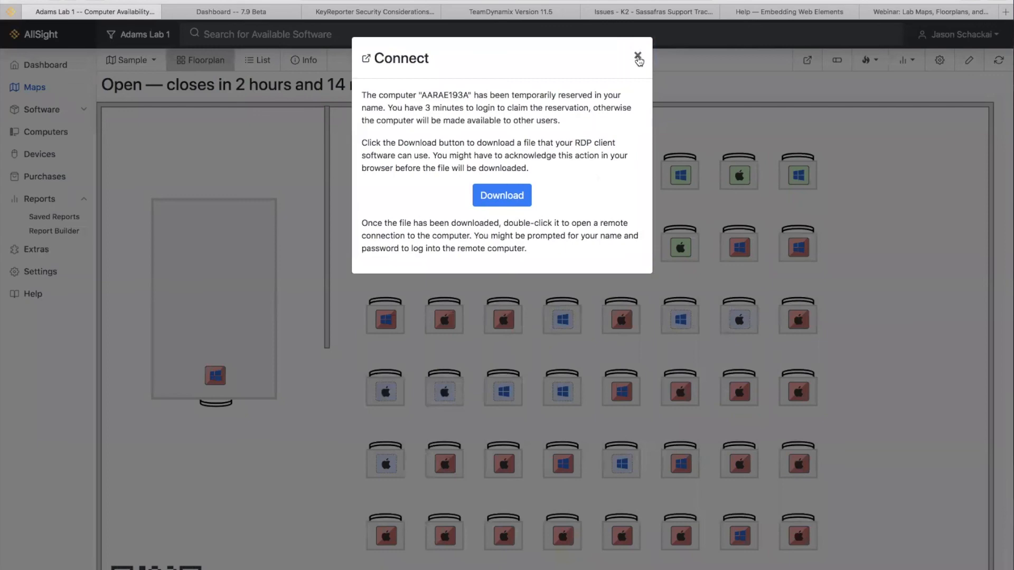
{"action": "left_click", "coordinate": [639, 57]}
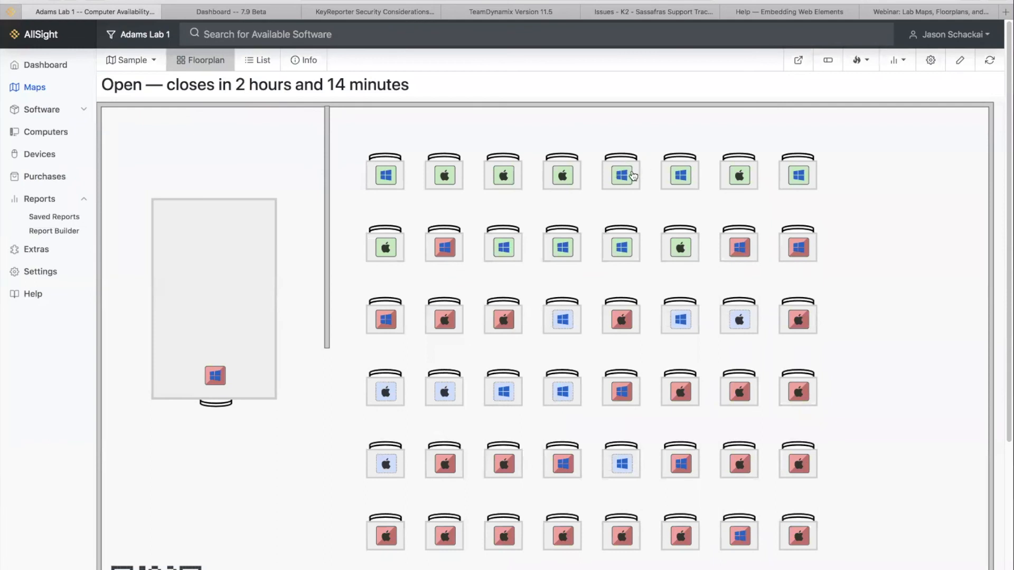
{"action": "left_click", "coordinate": [634, 178]}
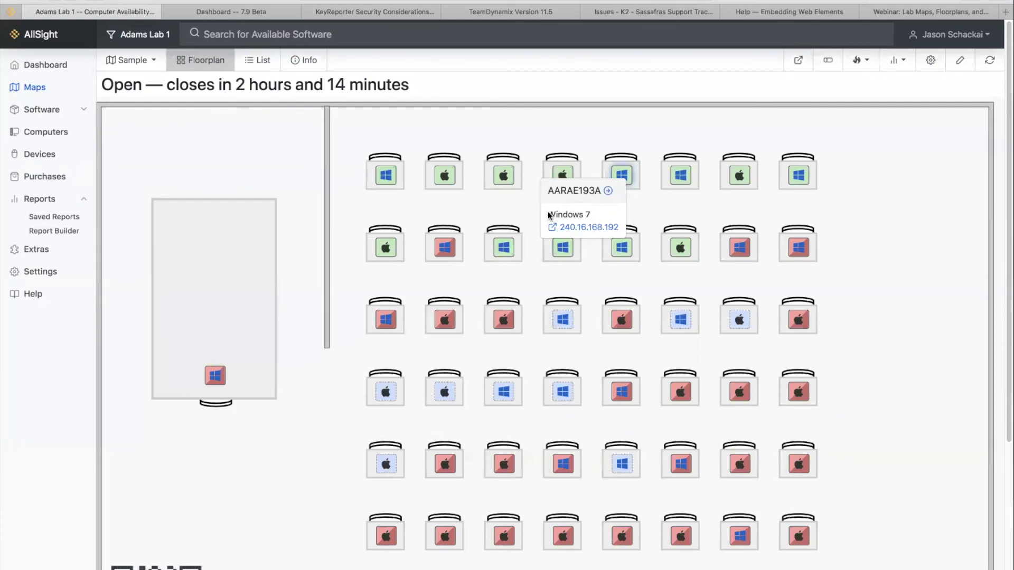
{"action": "left_click", "coordinate": [517, 212]}
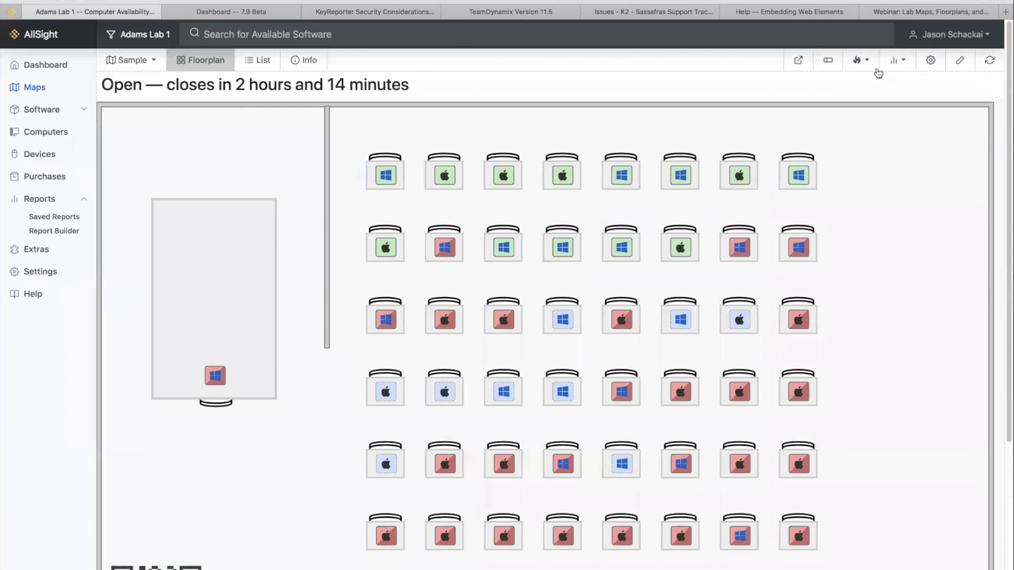
- Examine the Windows remote connection types in the Adams Lab 1 settings, close the settings without changes, and return to the maps
{"action": "left_click", "coordinate": [929, 63]}
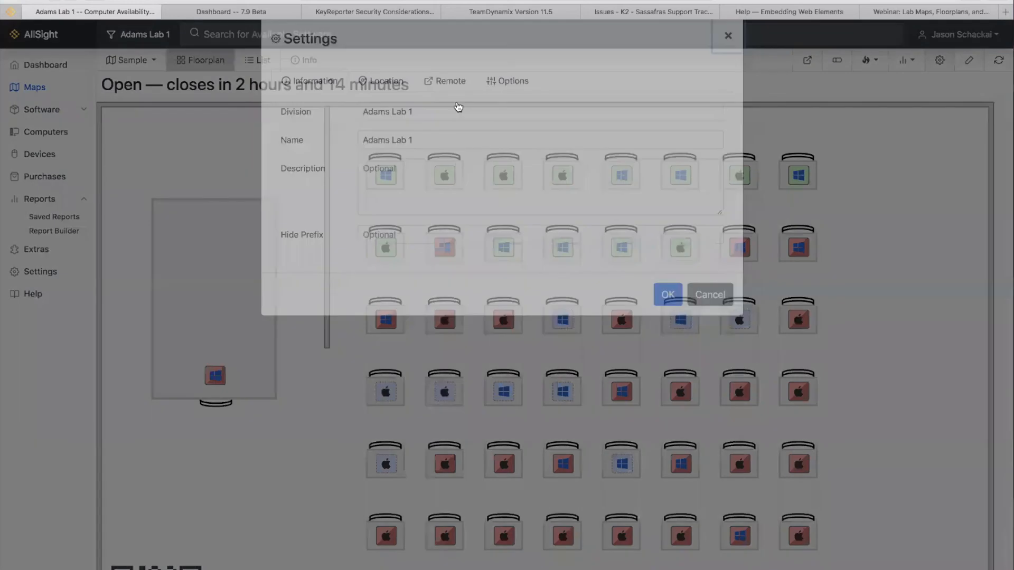
{"action": "left_click", "coordinate": [459, 108]}
{"action": "left_click", "coordinate": [464, 160]}
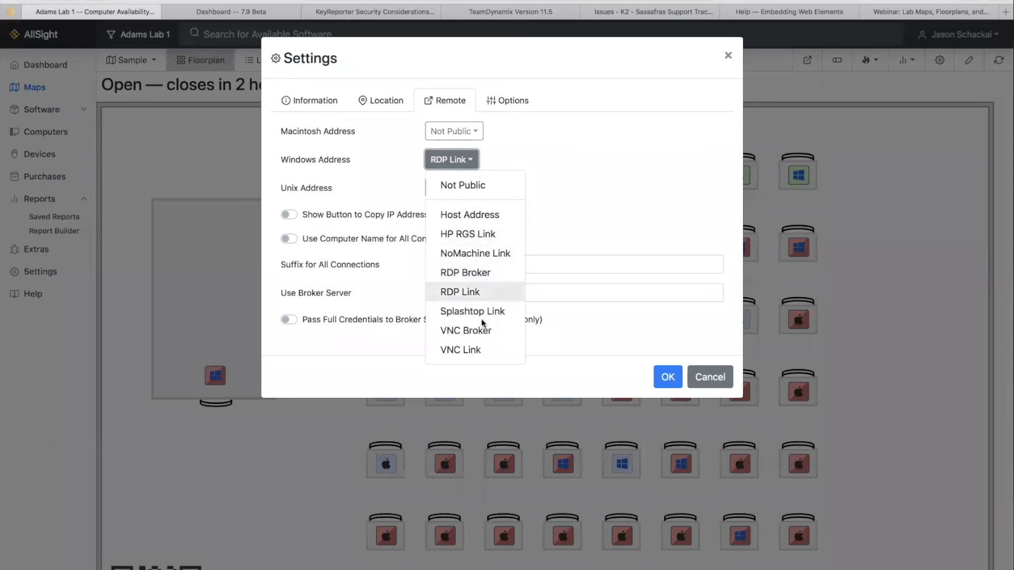
{"action": "left_click", "coordinate": [631, 190]}
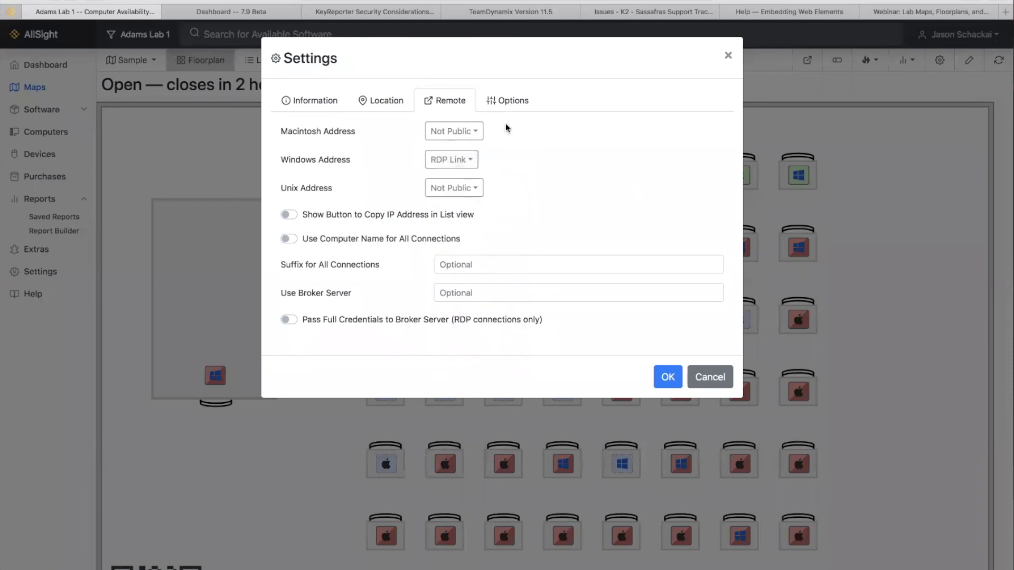
{"action": "left_click", "coordinate": [729, 58]}
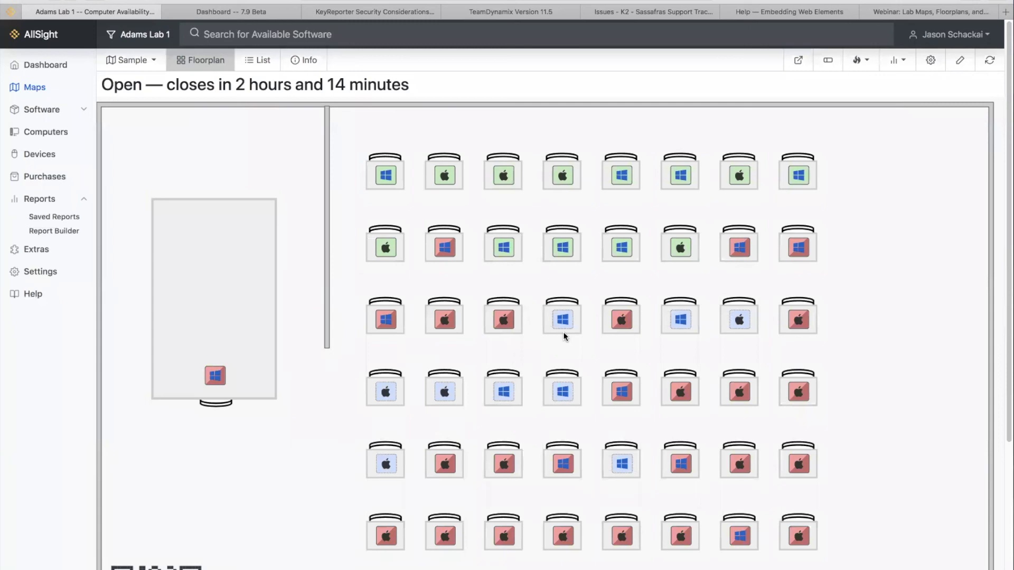
{"action": "left_click", "coordinate": [34, 87]}
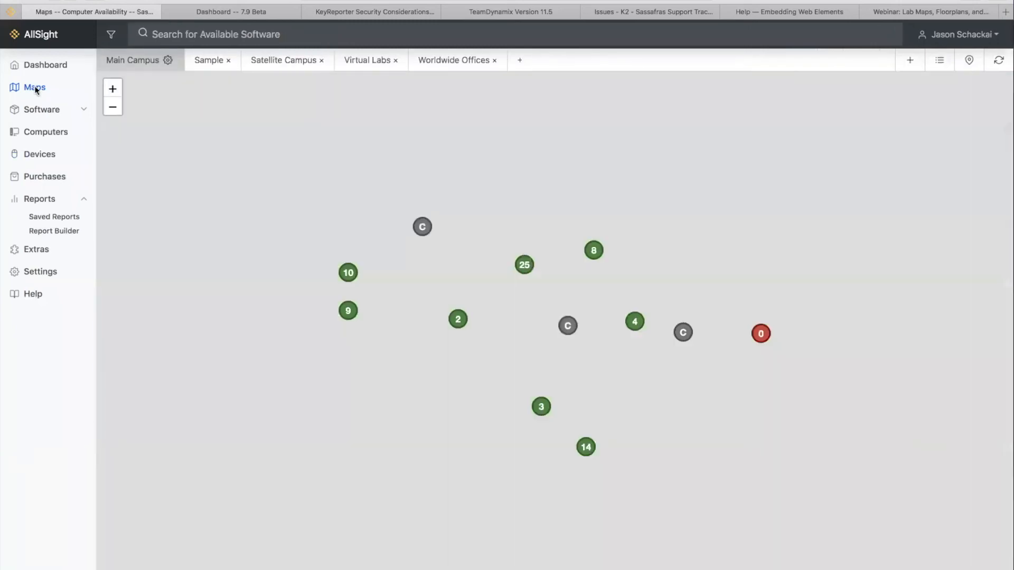